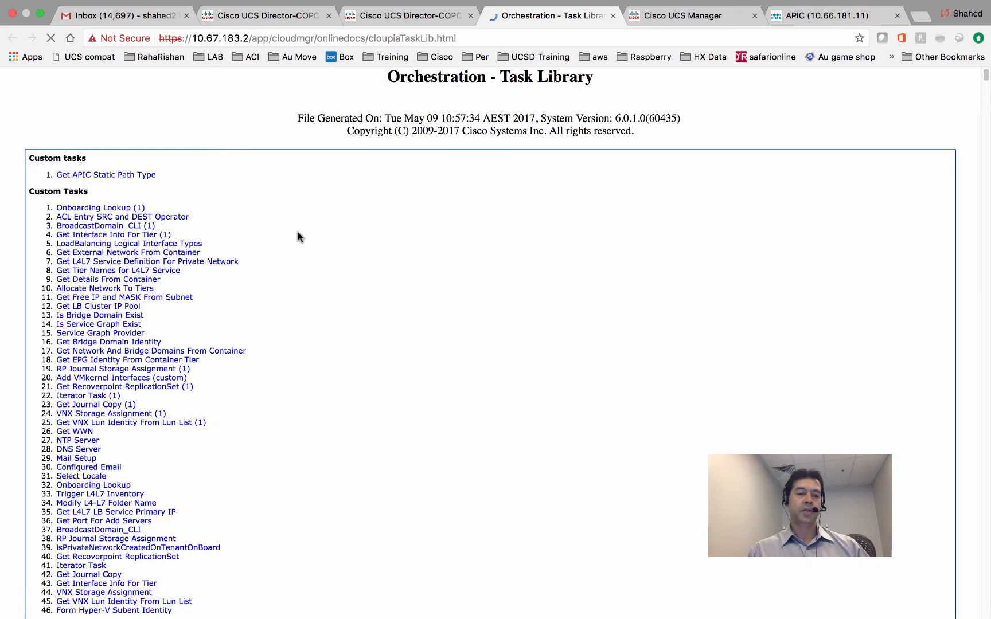
Look through the custom, resource group, container, APIC and VNX task categories in the Orchestration Task Library
scroll(553, 180, "down", 2)
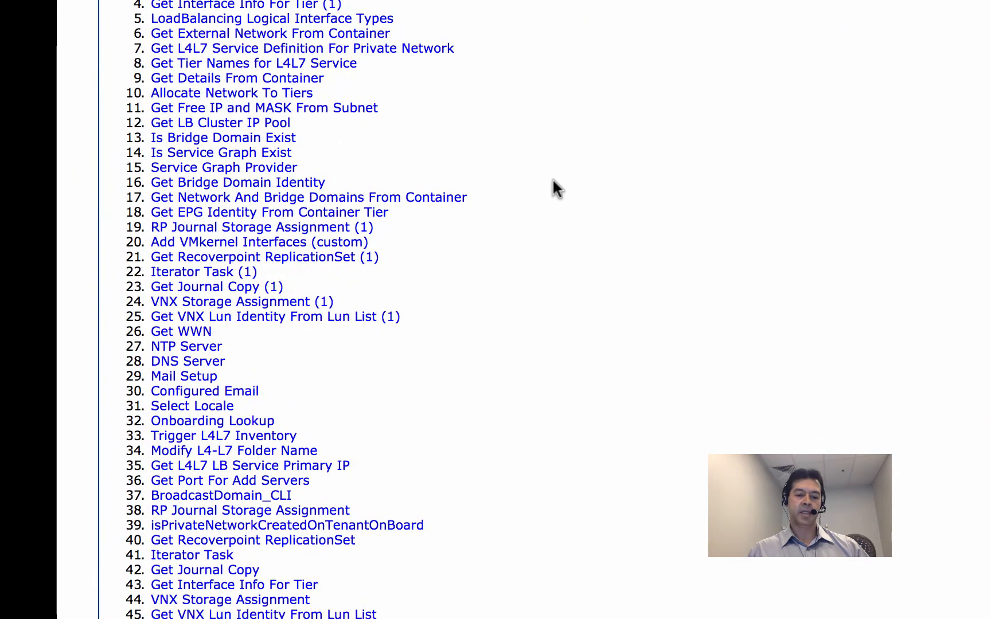
scroll(553, 179, "up", 5)
scroll(553, 179, "down", 1)
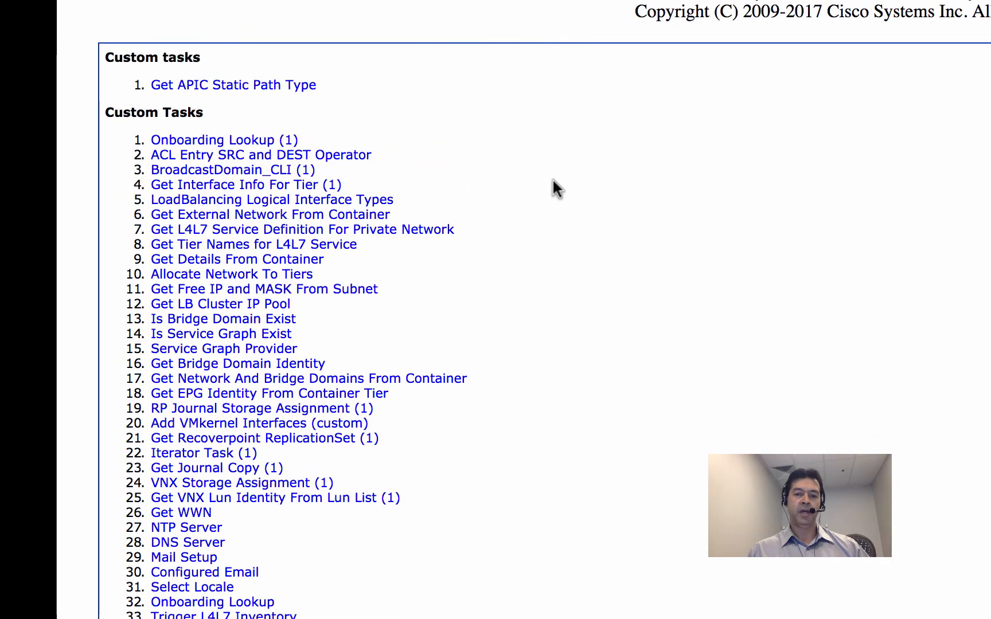
scroll(552, 190, "down", 1)
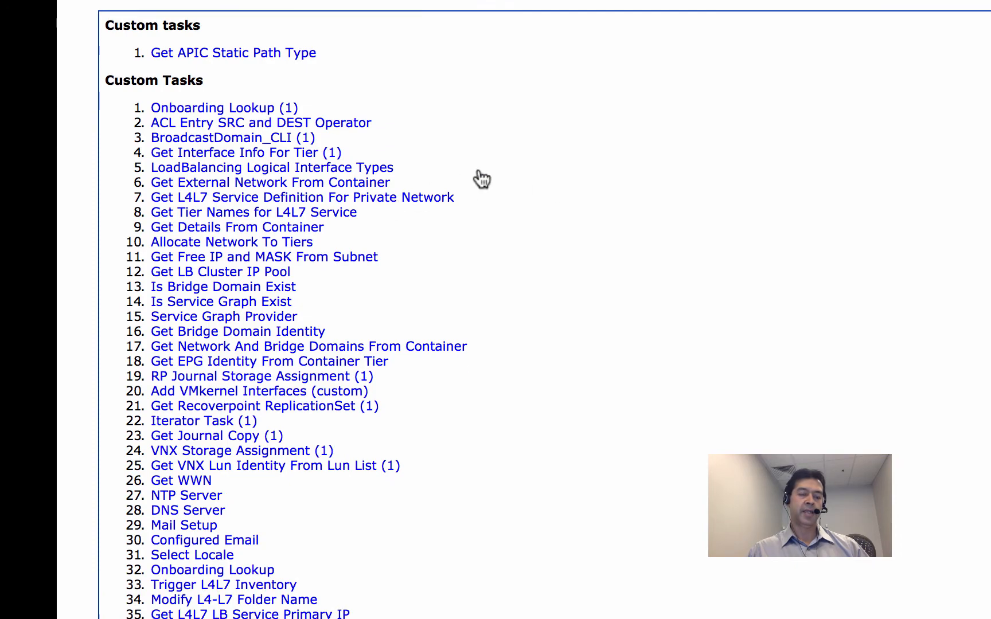
scroll(479, 177, "down", 4)
scroll(255, 383, "down", 7)
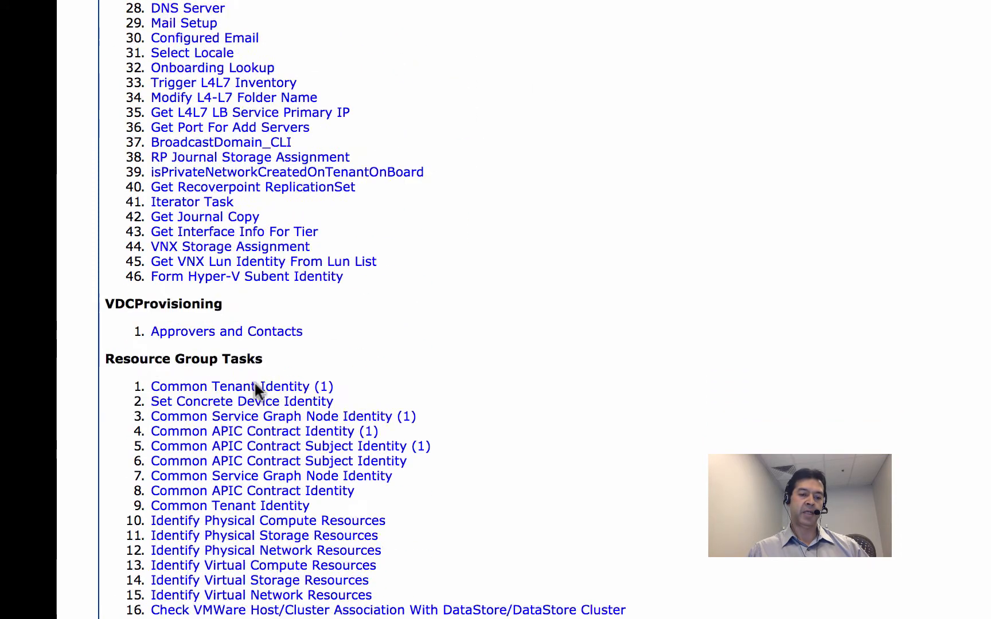
scroll(356, 212, "down", 4)
scroll(355, 212, "down", 10)
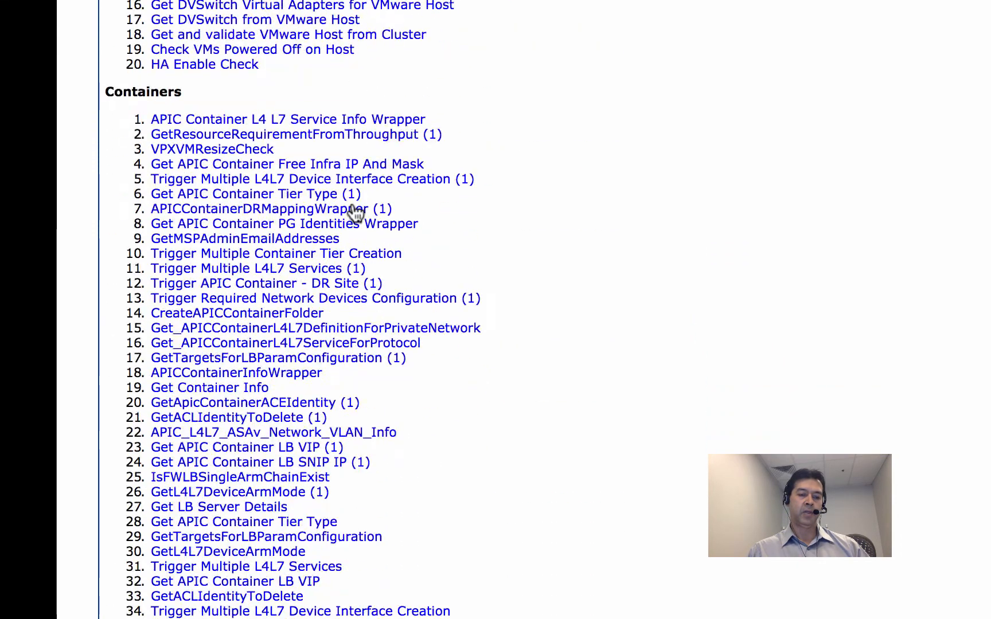
scroll(407, 183, "right", 1)
scroll(407, 185, "down", 9)
scroll(407, 184, "down", 10)
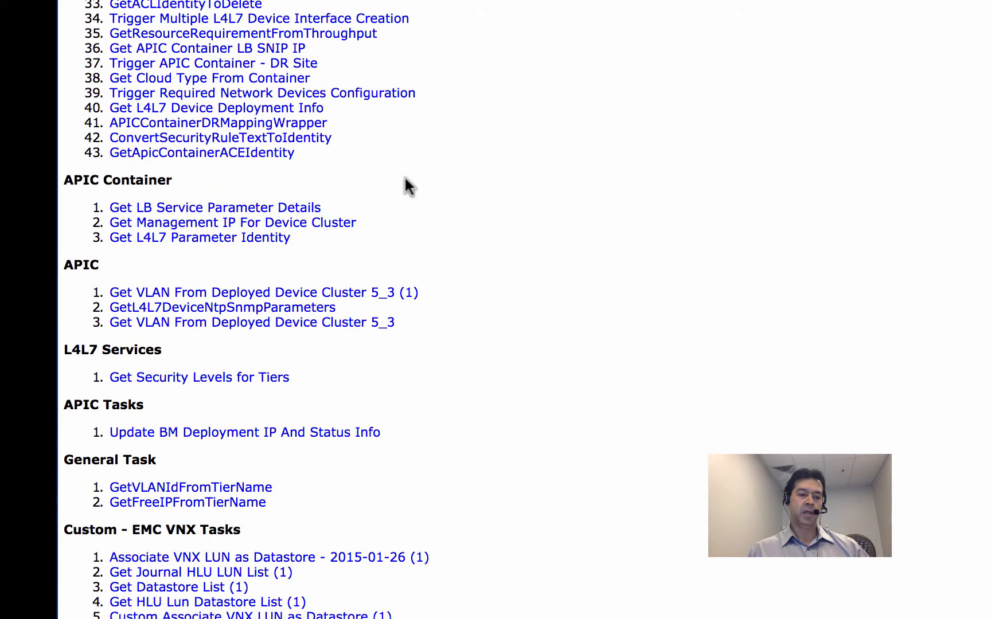
scroll(407, 187, "down", 7)
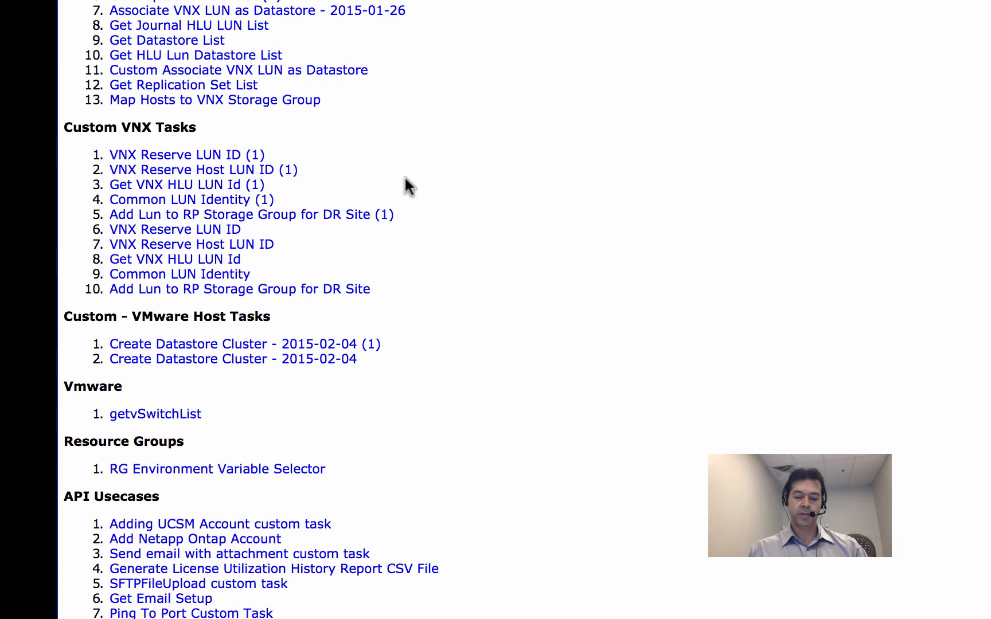
Search the task library for "ucs ta" and read through the Cisco UCS Tasks list and the categories after it
type("ucs")
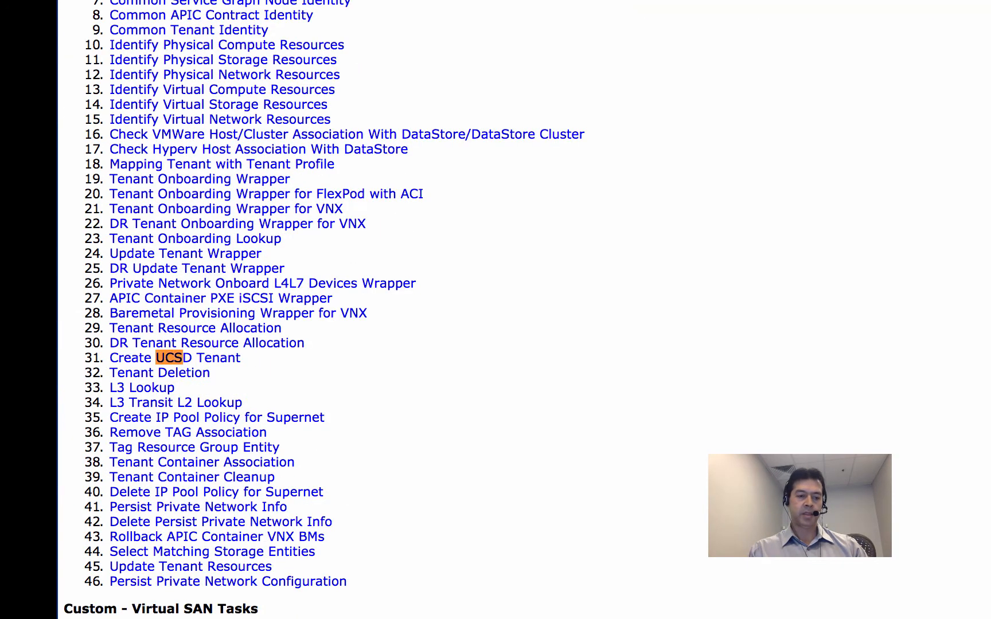
type(" ta")
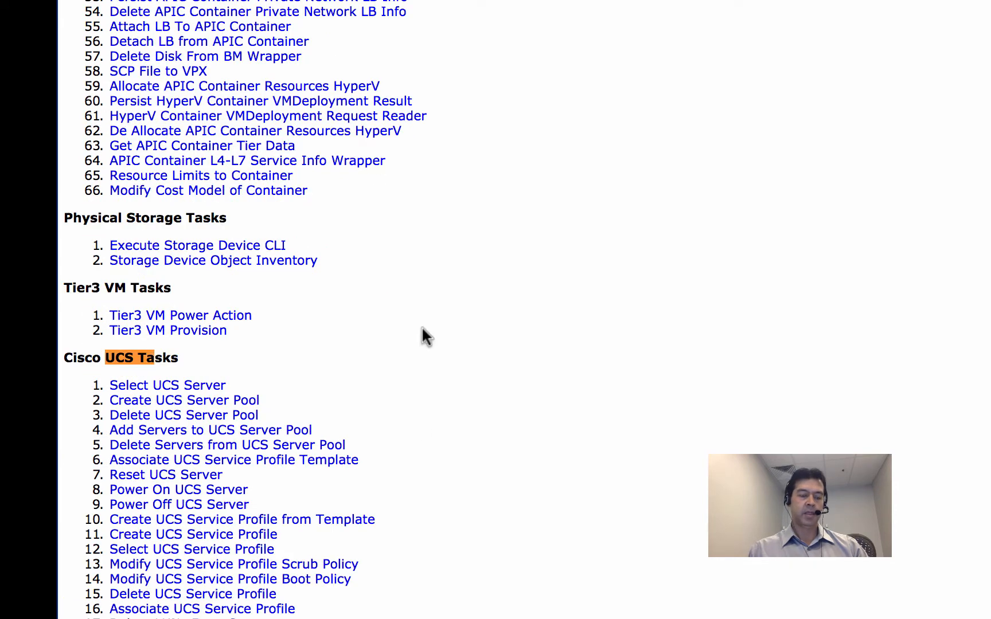
scroll(521, 479, "down", 6)
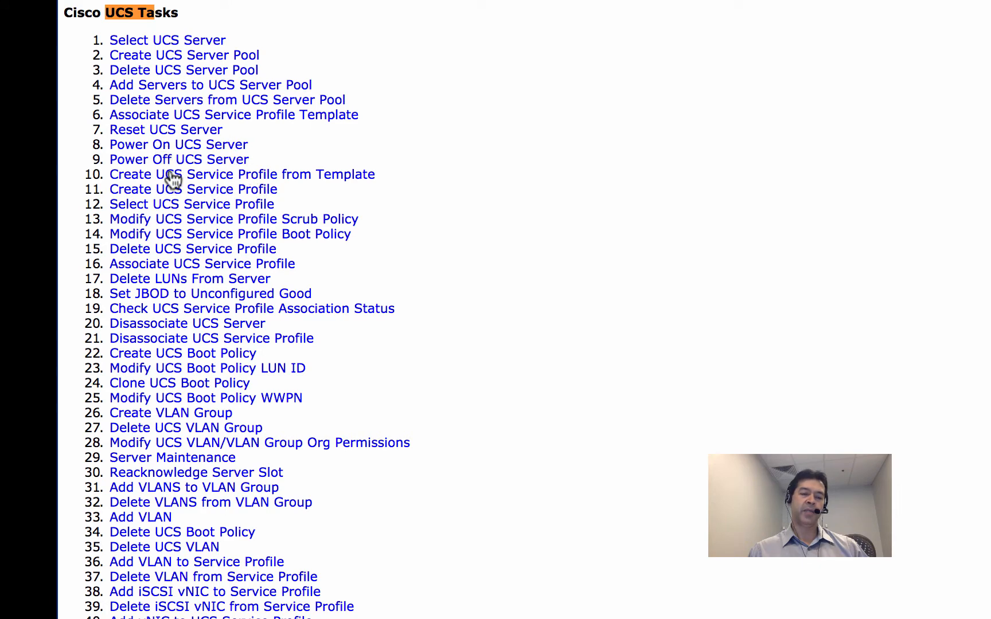
scroll(189, 339, "down", 2)
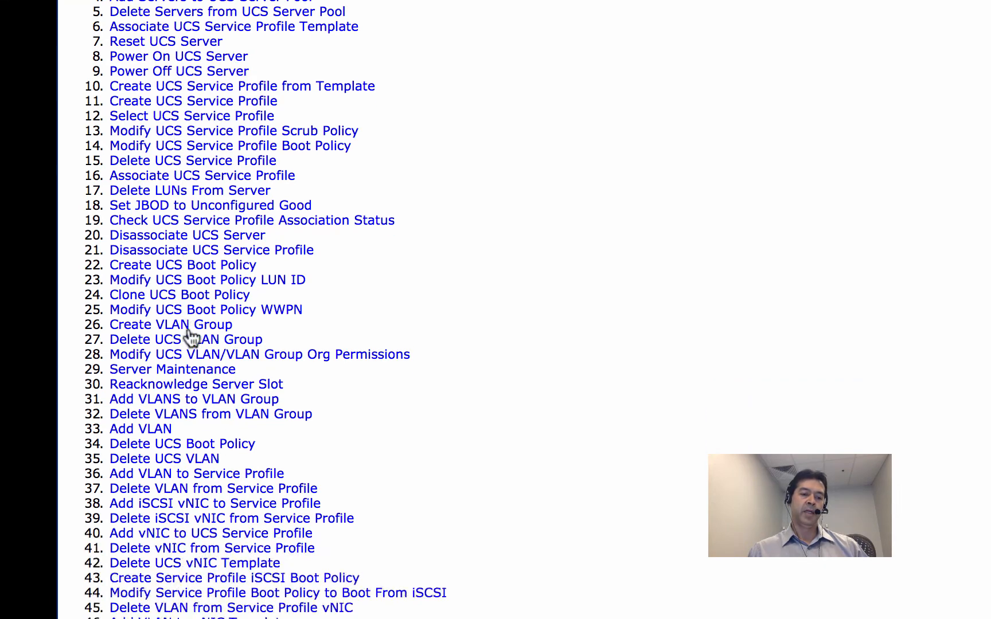
scroll(189, 338, "down", 10)
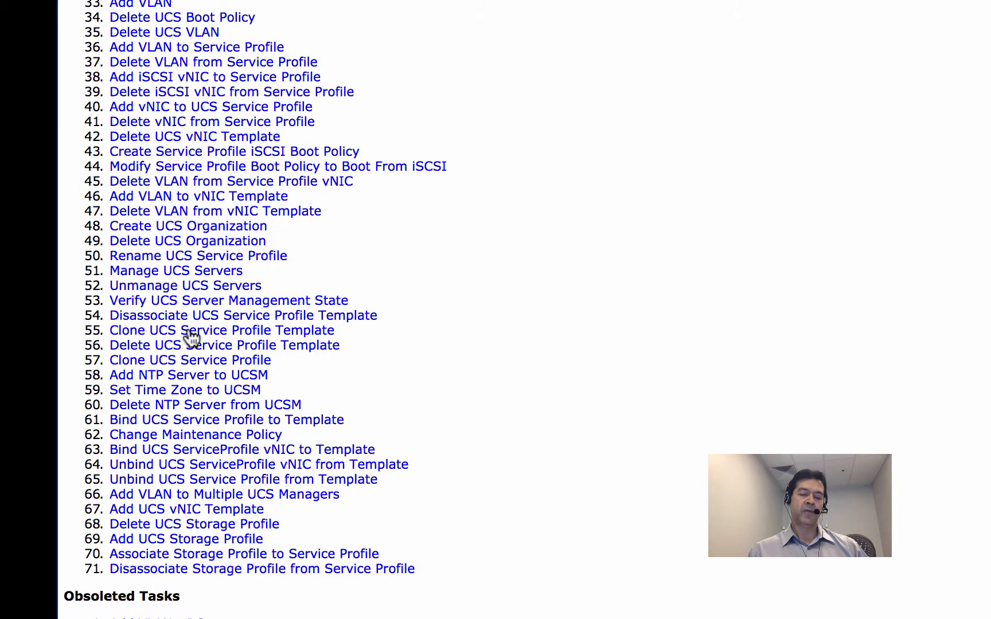
scroll(191, 339, "down", 2)
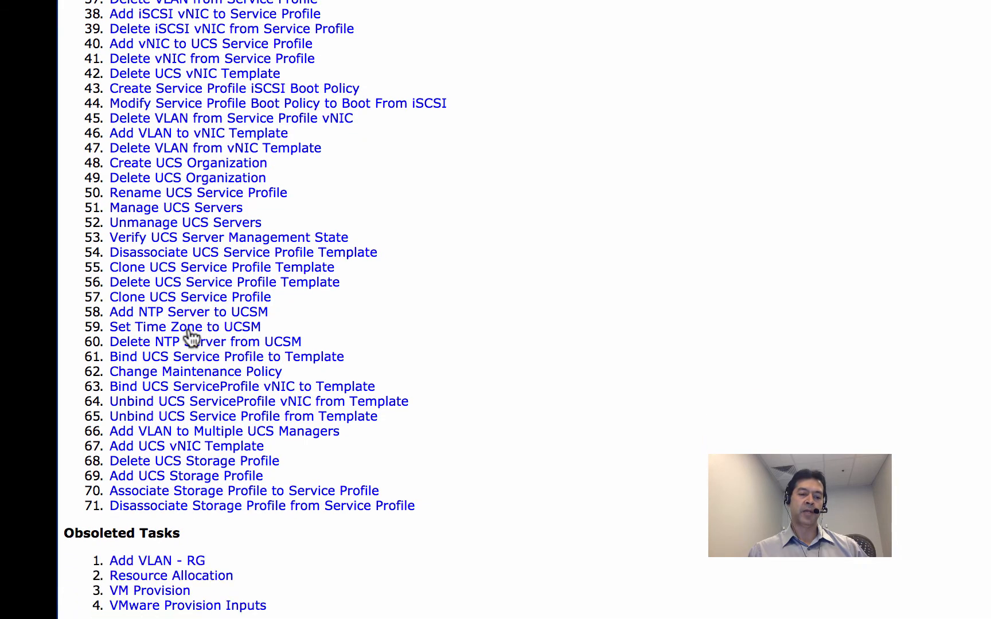
scroll(191, 339, "down", 12)
scroll(191, 339, "up", 20)
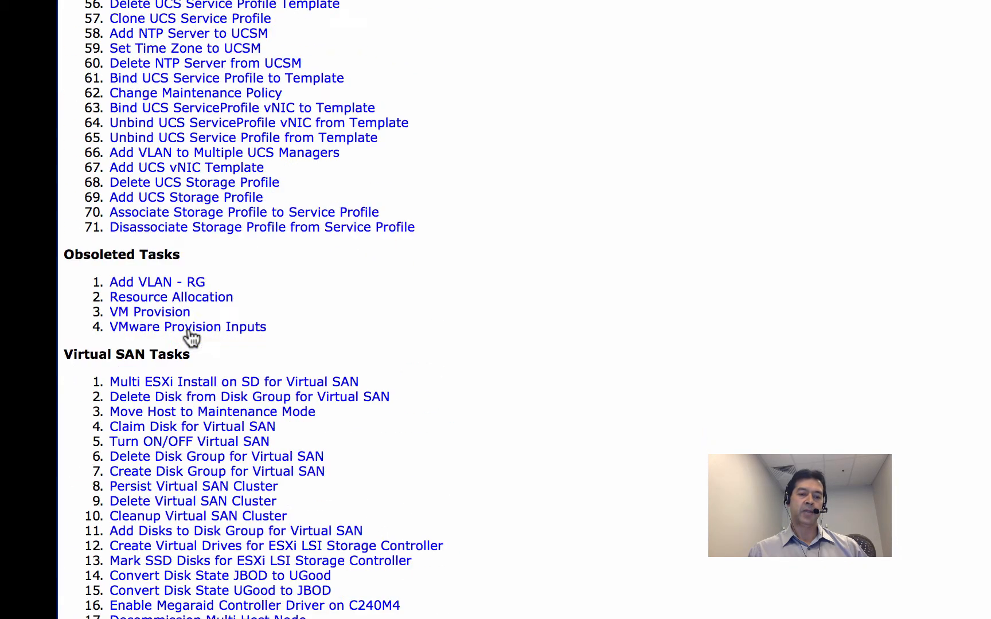
scroll(191, 338, "down", 20)
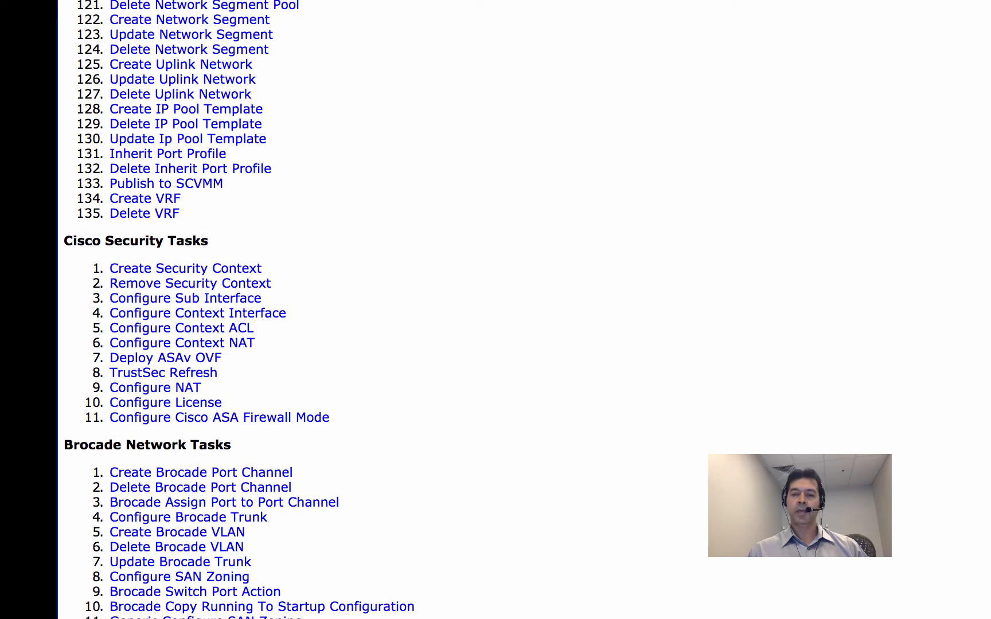
Search the task library for "cisco" and read through the Cisco APIC Tasks list
key("super+f")
type("cisc")
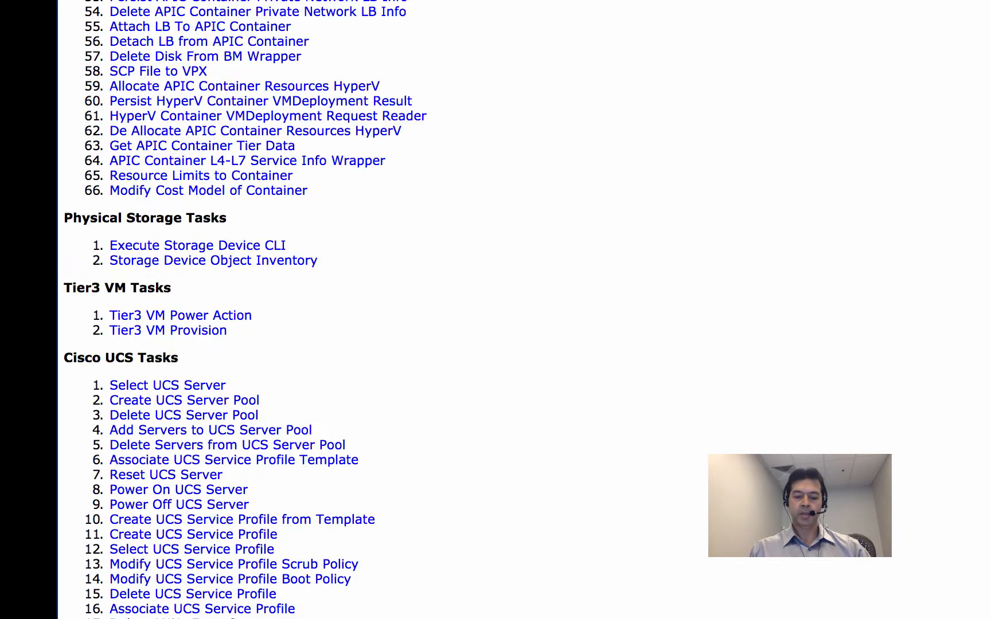
scroll(229, 338, "down", 12)
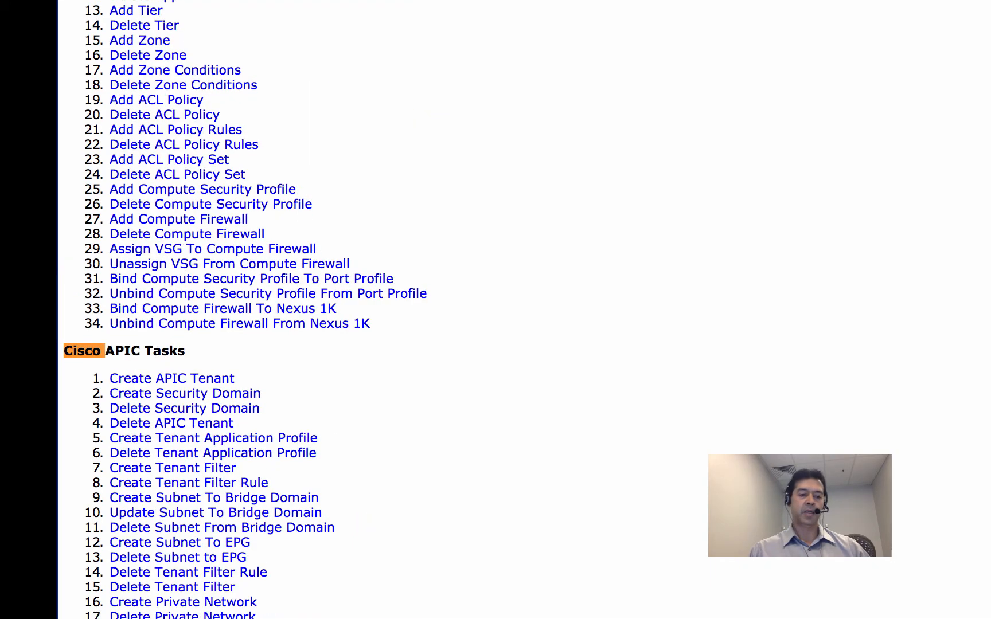
scroll(230, 339, "down", 20)
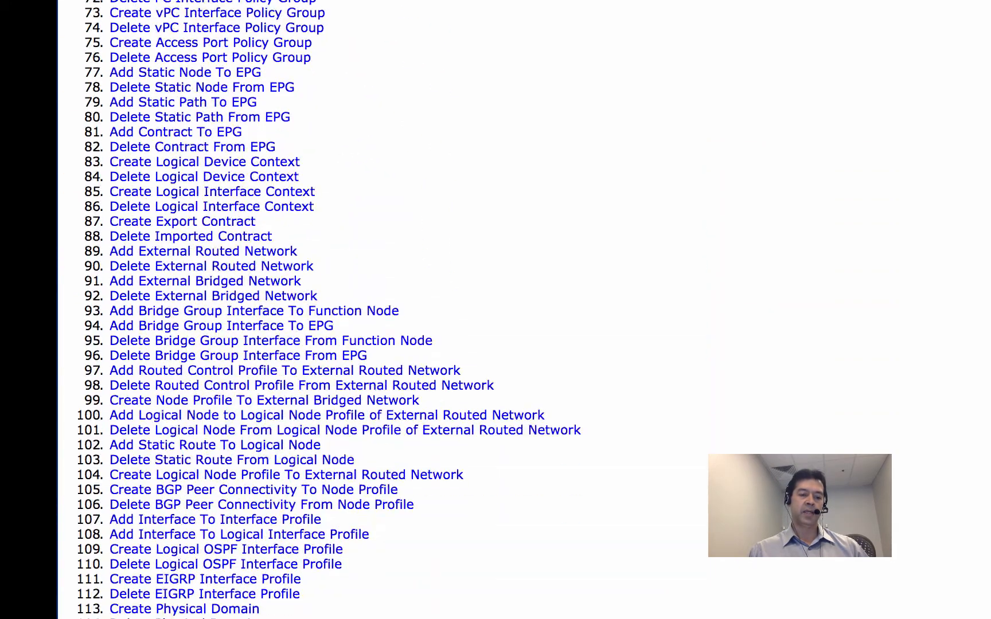
scroll(273, 309, "down", 20)
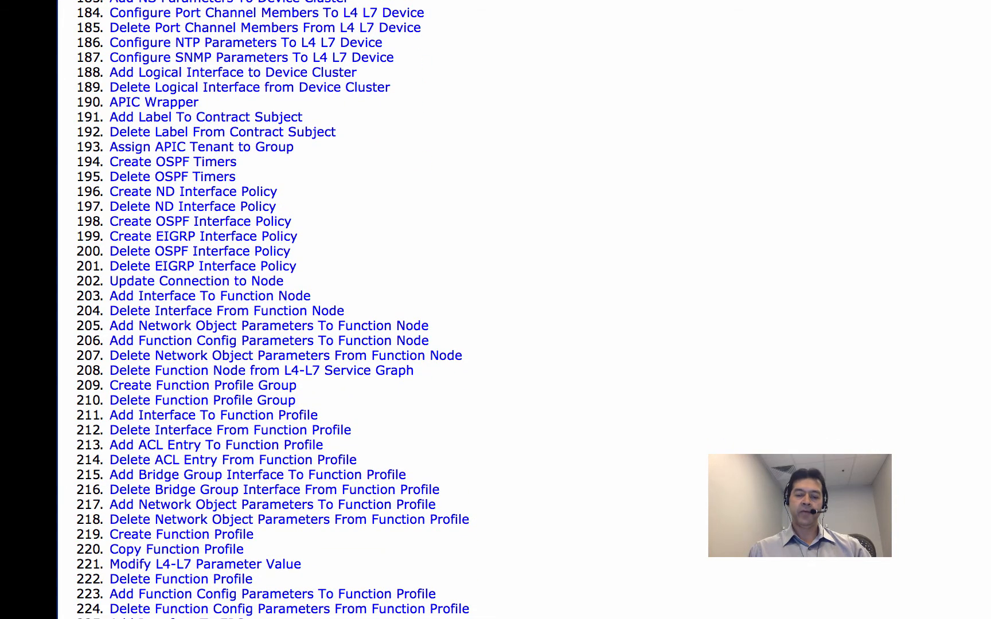
Search the task library for "f5" to examine the F5 Big IP Tasks and the tasks listed before them
key("super+f")
type("f5")
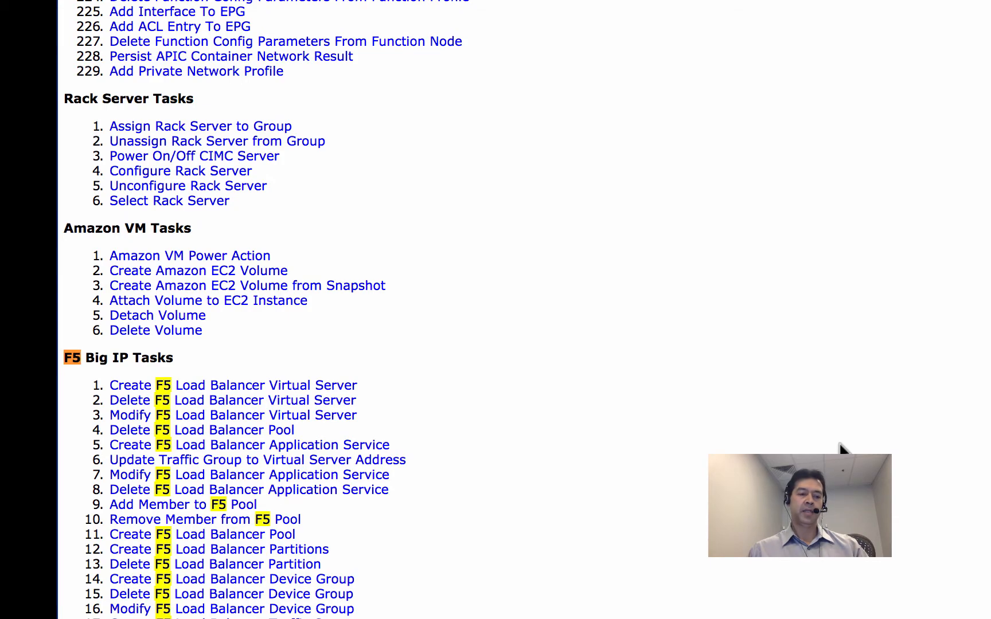
scroll(839, 448, "up", 18)
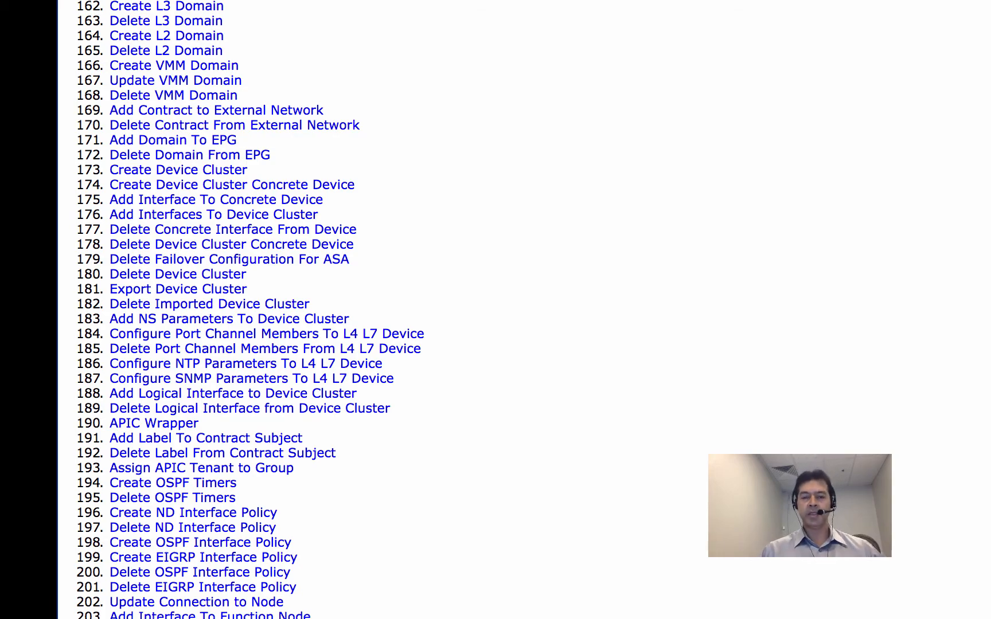
left_click(528, 9)
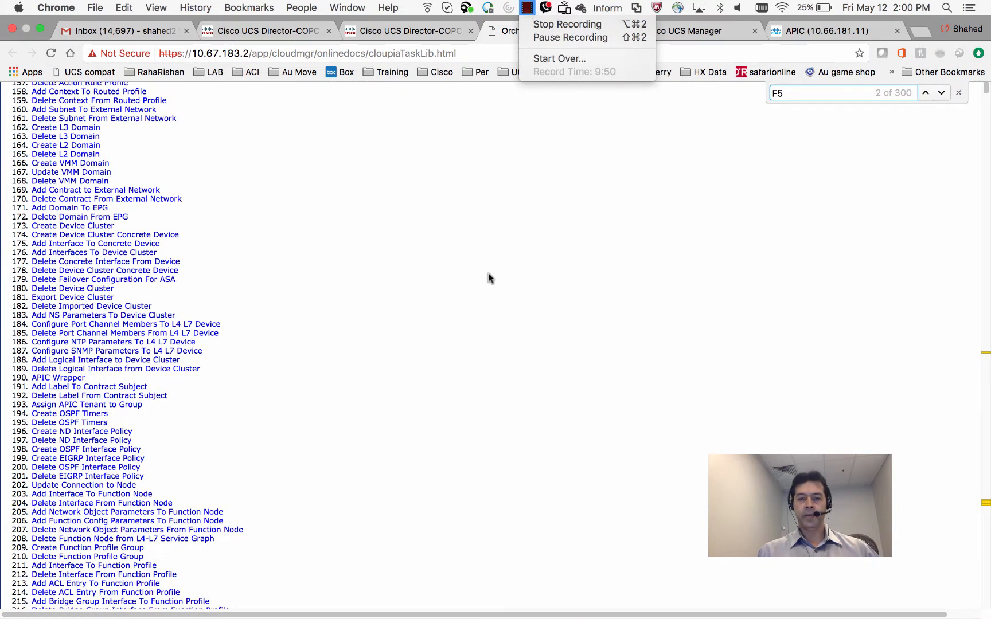
left_click(558, 37)
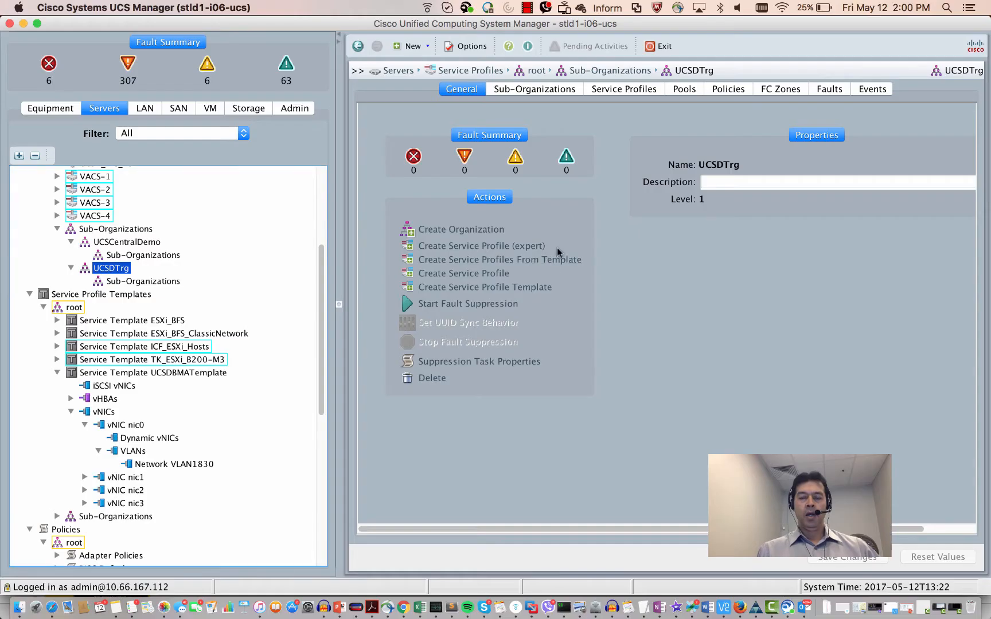
View the equipment topology and show the UCSDTrg sub-organization's general details under the root service profiles
scroll(195, 248, "up", 5)
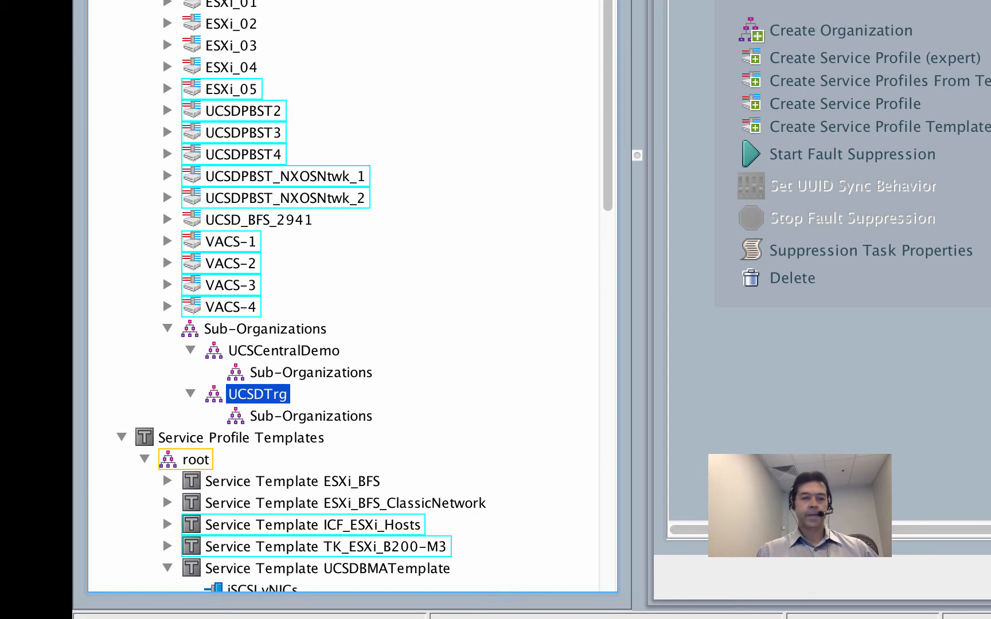
left_click(82, 72)
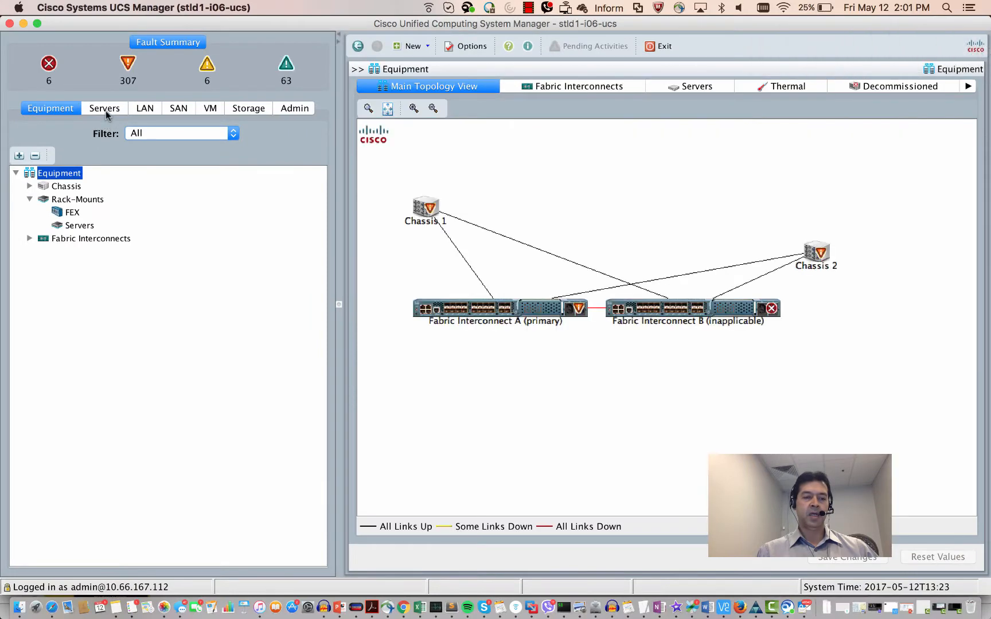
left_click(105, 110)
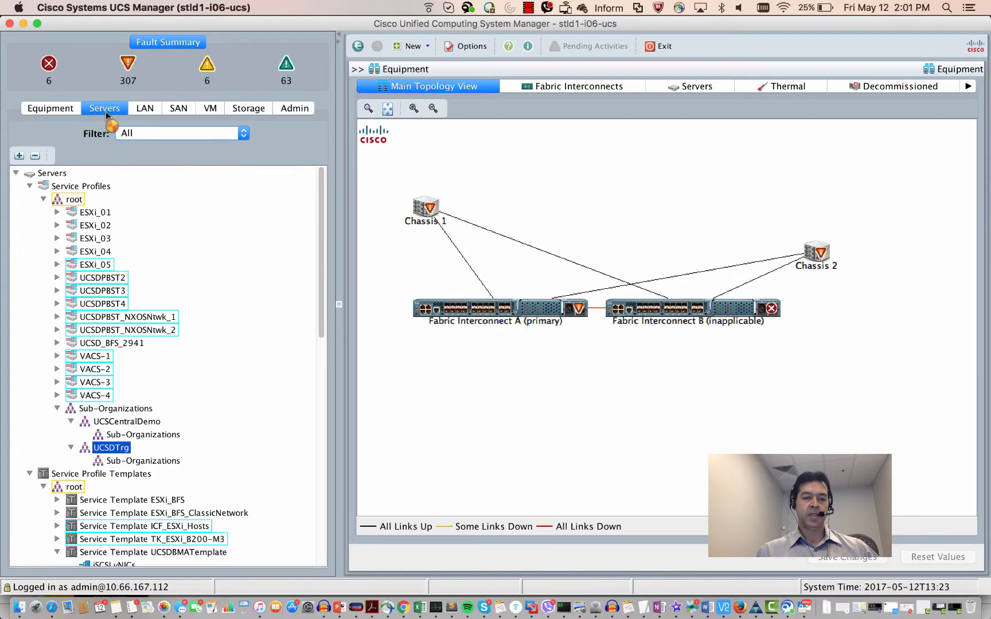
left_click(111, 447)
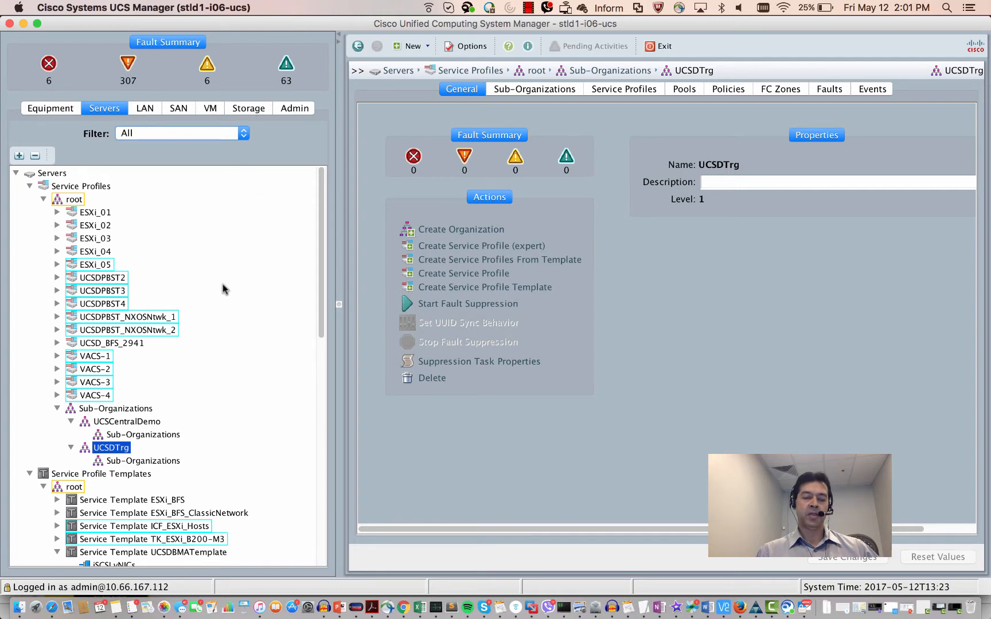
left_click_drag(321, 290, 318, 321)
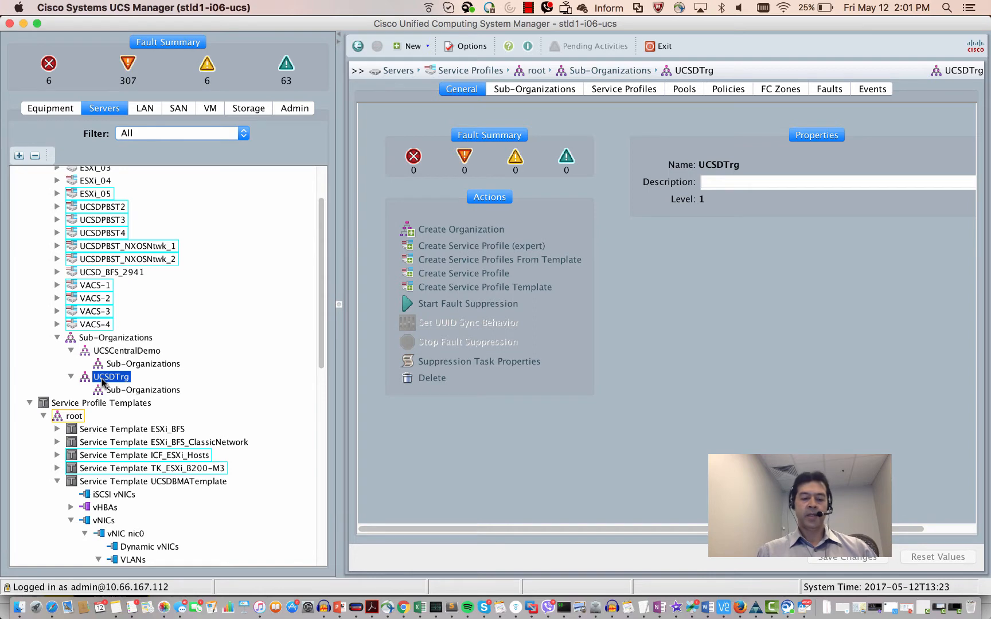
left_click(449, 250)
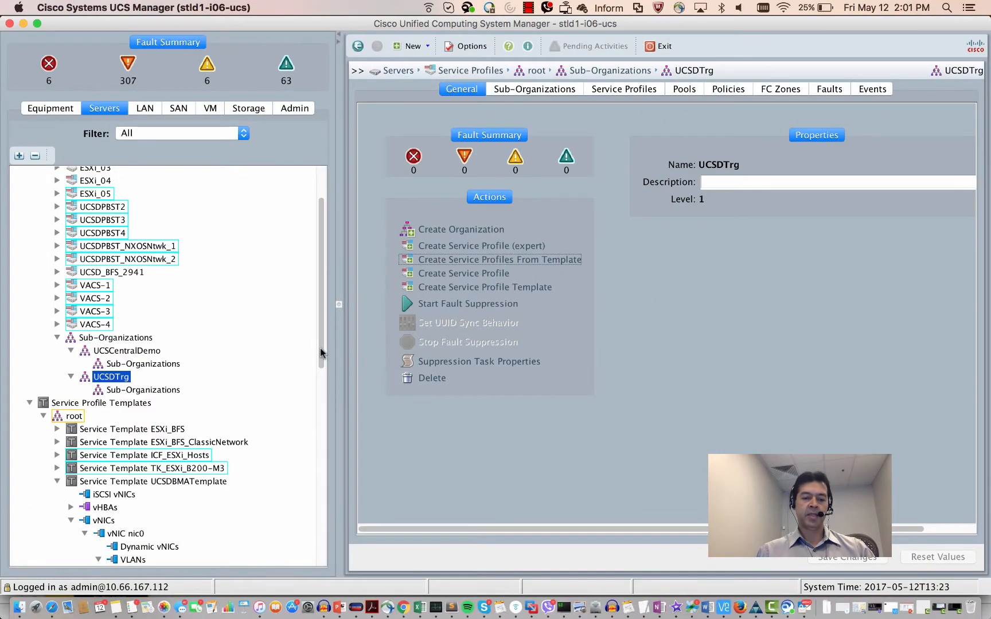
Open the UCSDBMATemplate service profile template and show its general properties
scroll(318, 379, "down", 5)
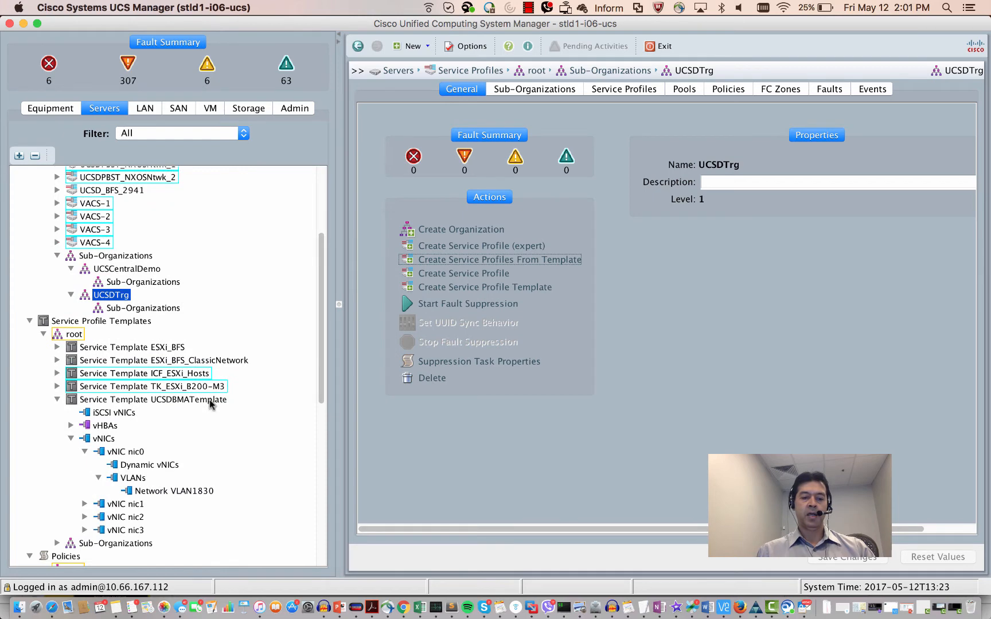
left_click(210, 402)
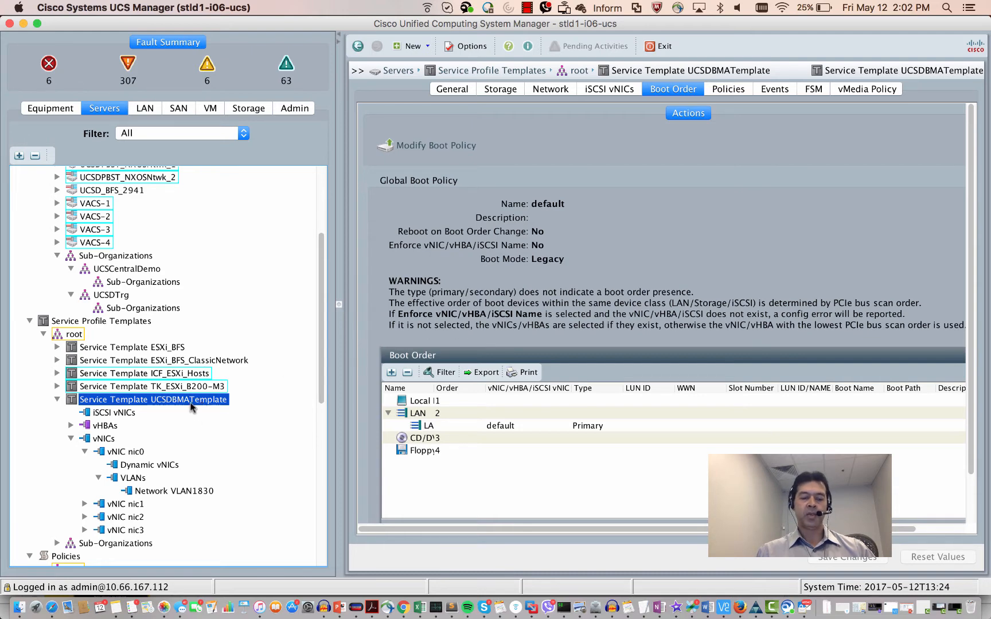
left_click(451, 90)
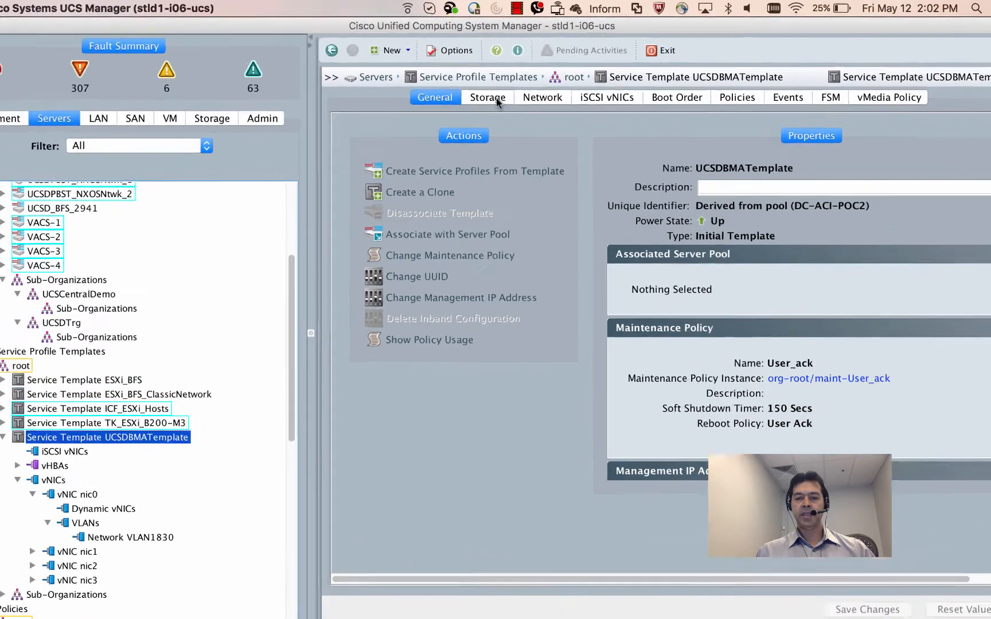
Review the storage settings of UCSDBMATemplate down to its vHBAs and show its network settings
left_click(508, 90)
scroll(615, 413, "down", 3)
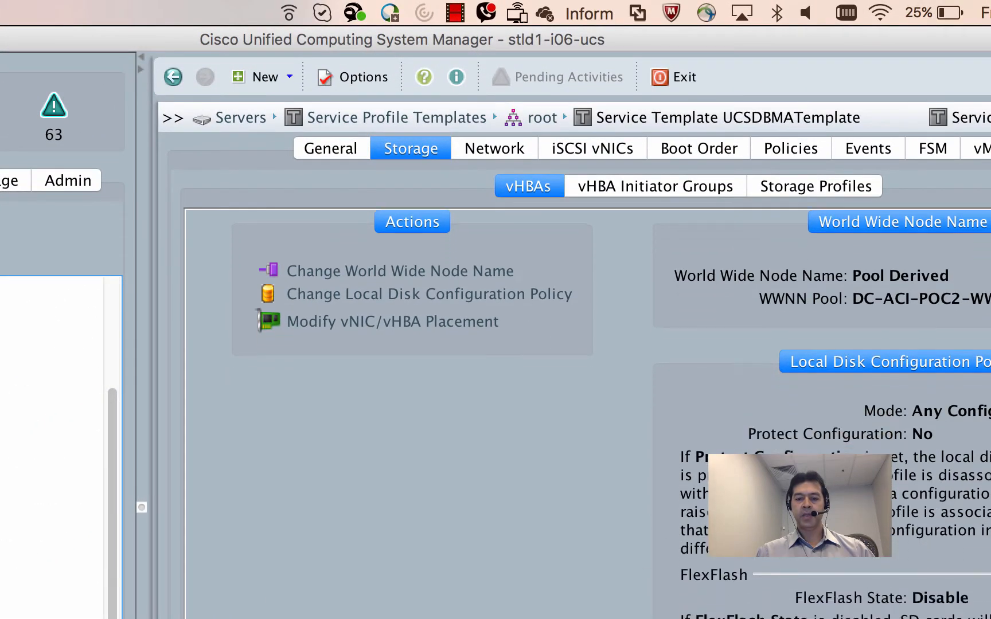
scroll(615, 413, "down", 10)
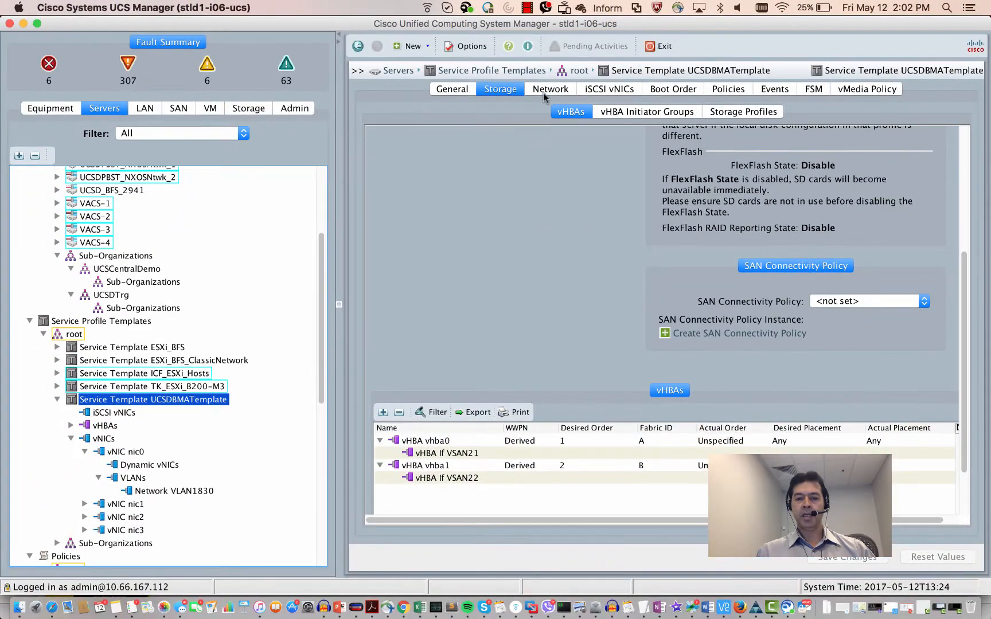
left_click(544, 91)
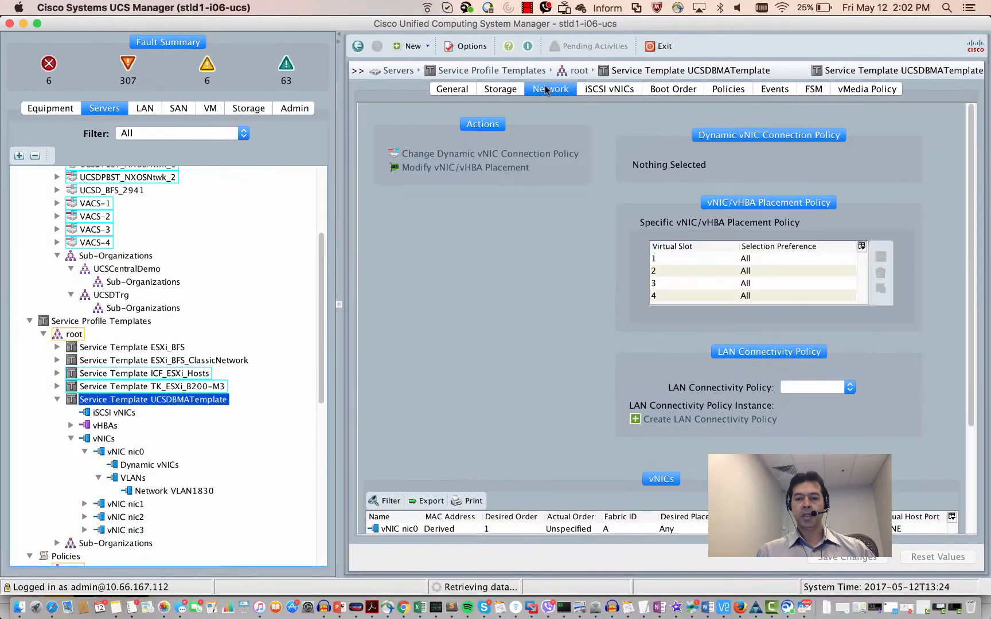
Review the vNICs of UCSDBMATemplate, its boot order including the LAN boot entry, and its policies
scroll(506, 295, "down", 3)
scroll(506, 295, "down", 1)
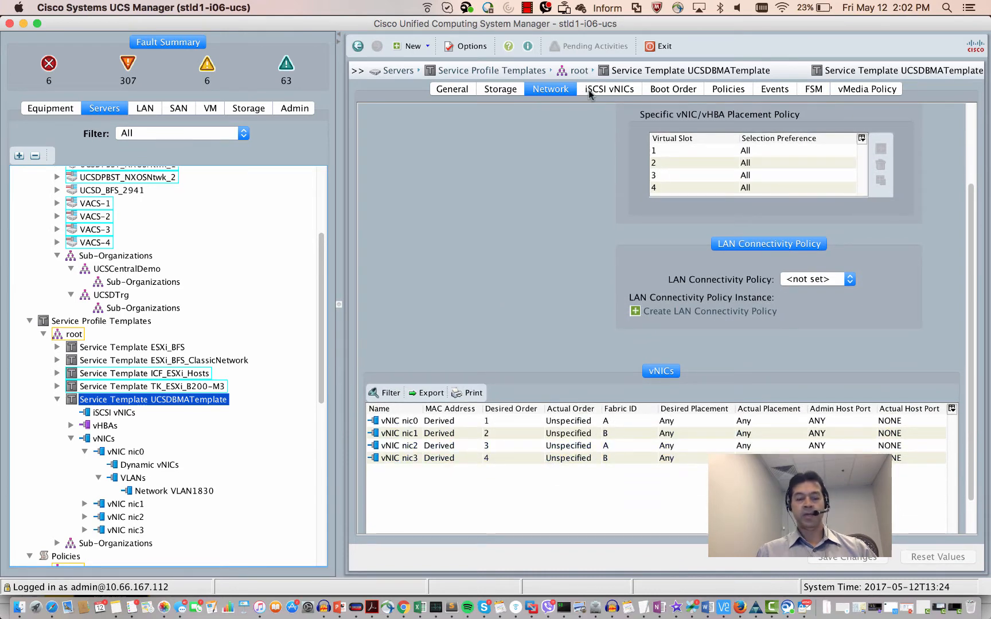
left_click(674, 94)
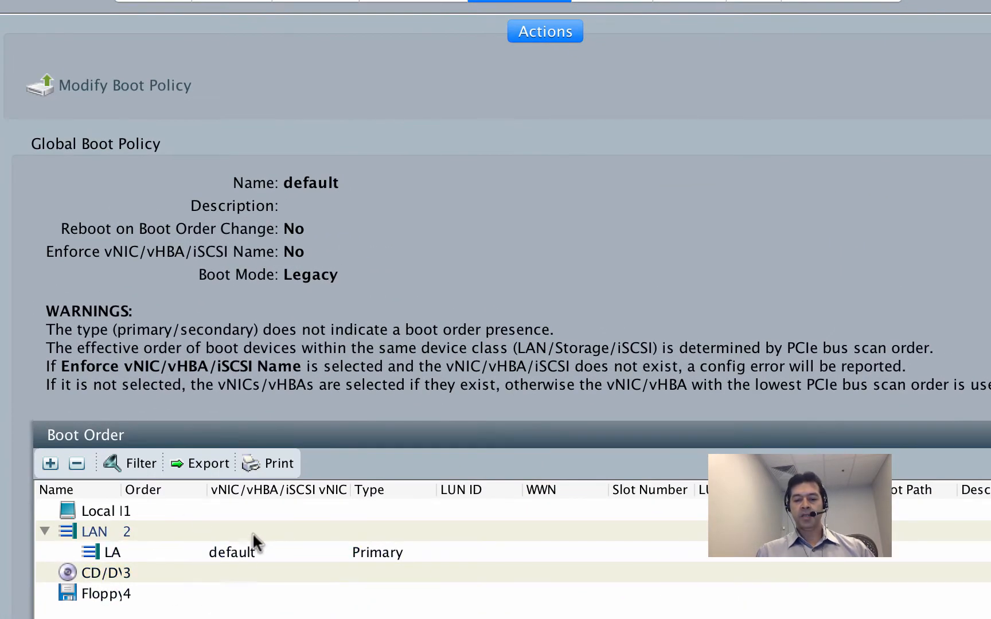
left_click(156, 550)
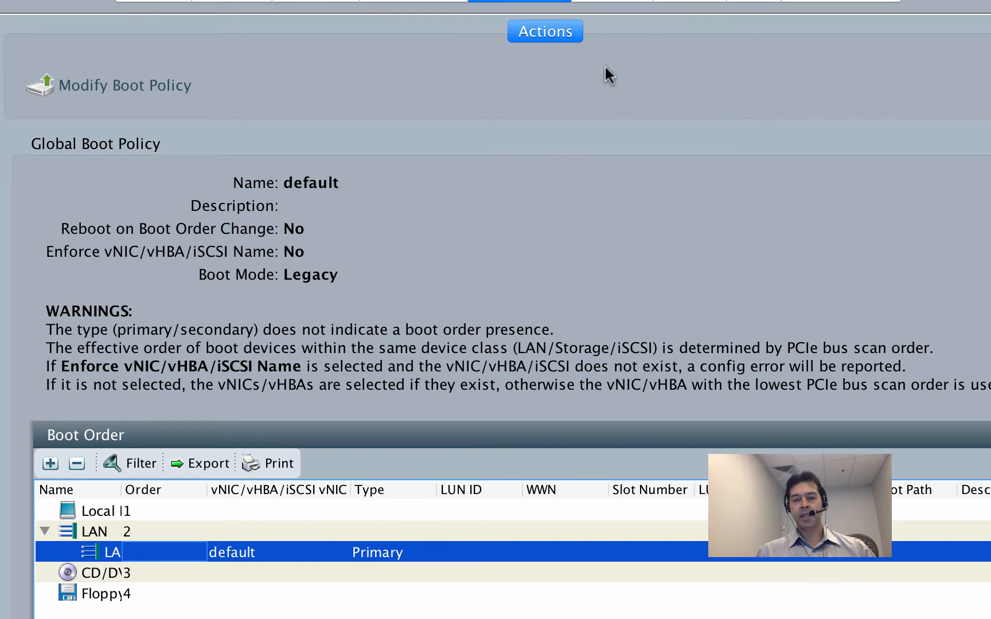
left_click(623, 5)
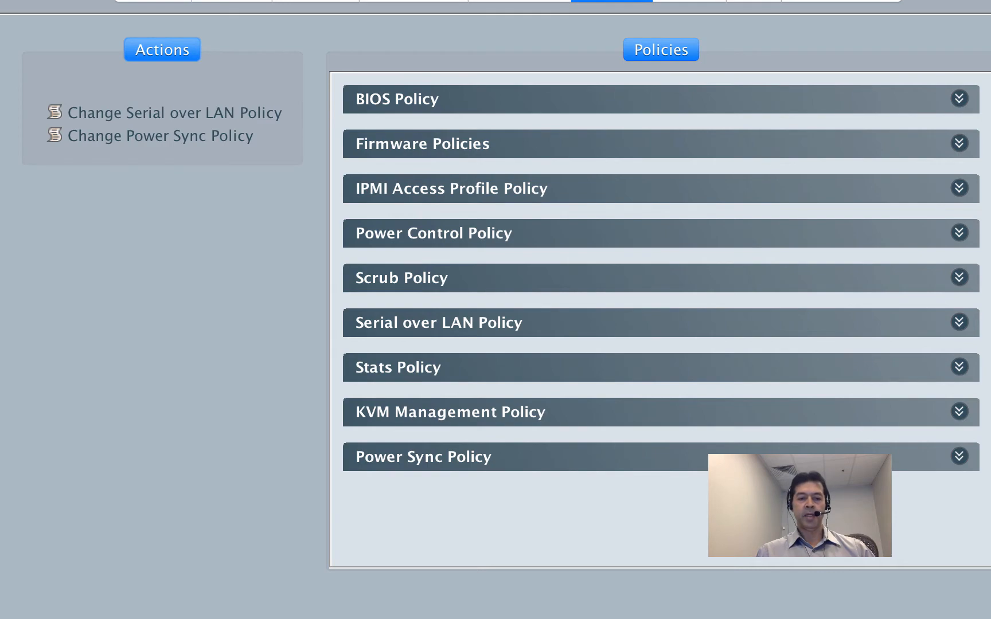
Create one service profile from UCSDBMATemplate with the naming prefix UCSD_Demo1 and suffix starting number 1
left_click(141, 6)
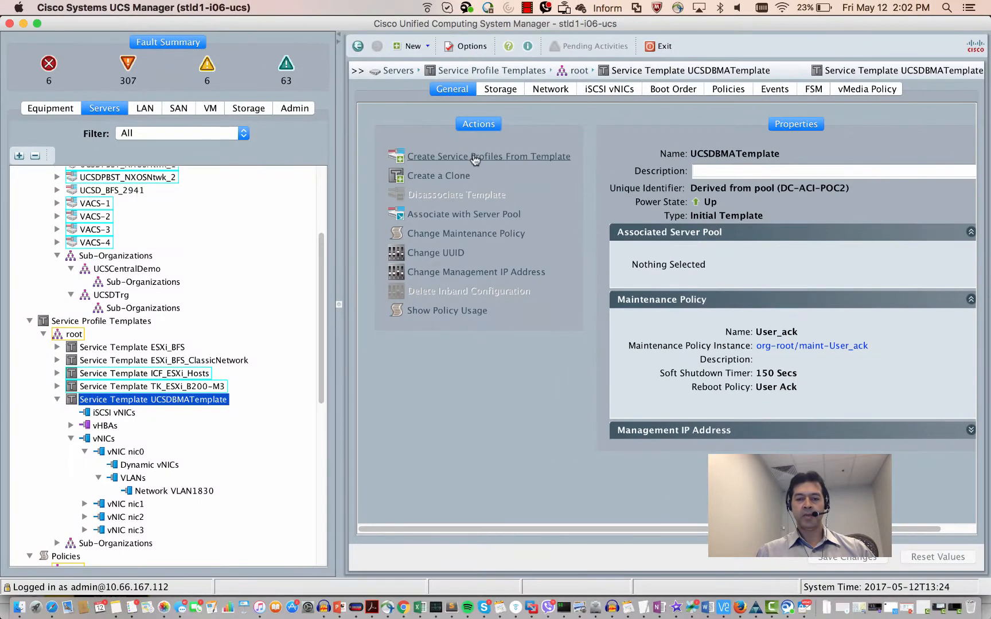
left_click(475, 159)
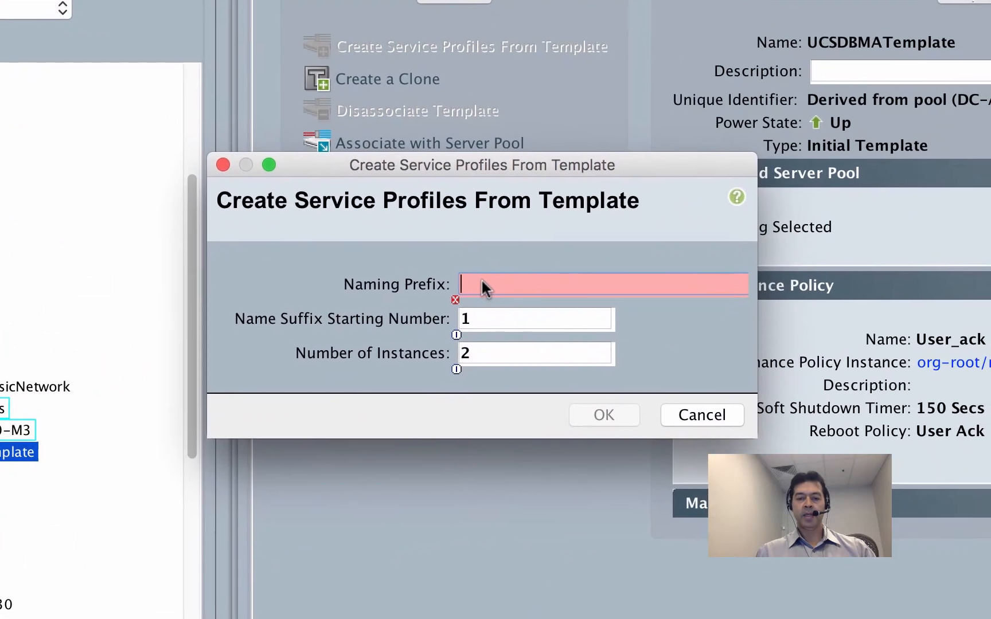
type("UCS")
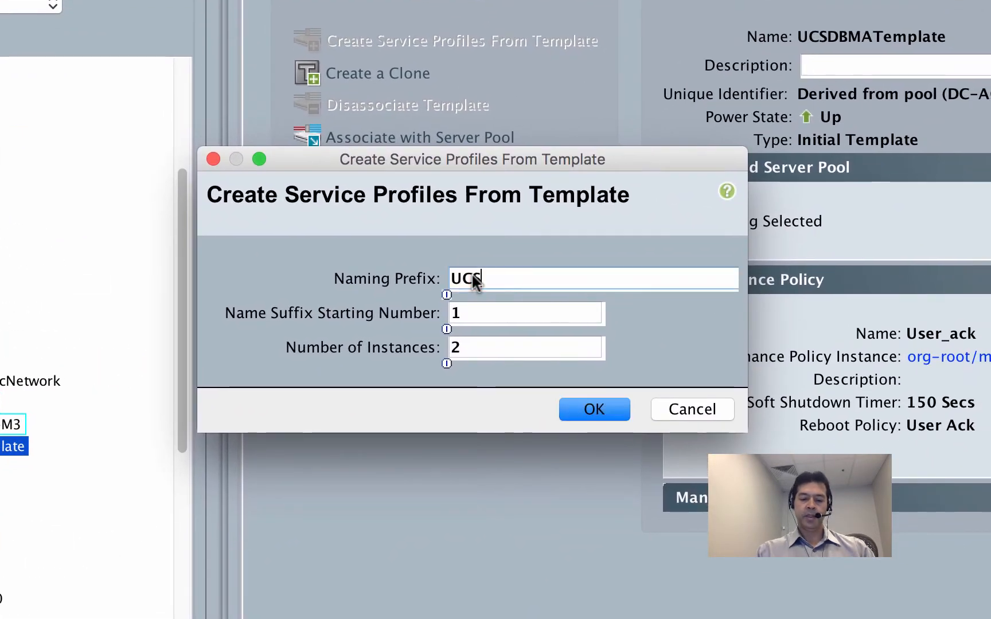
type("D_Dem")
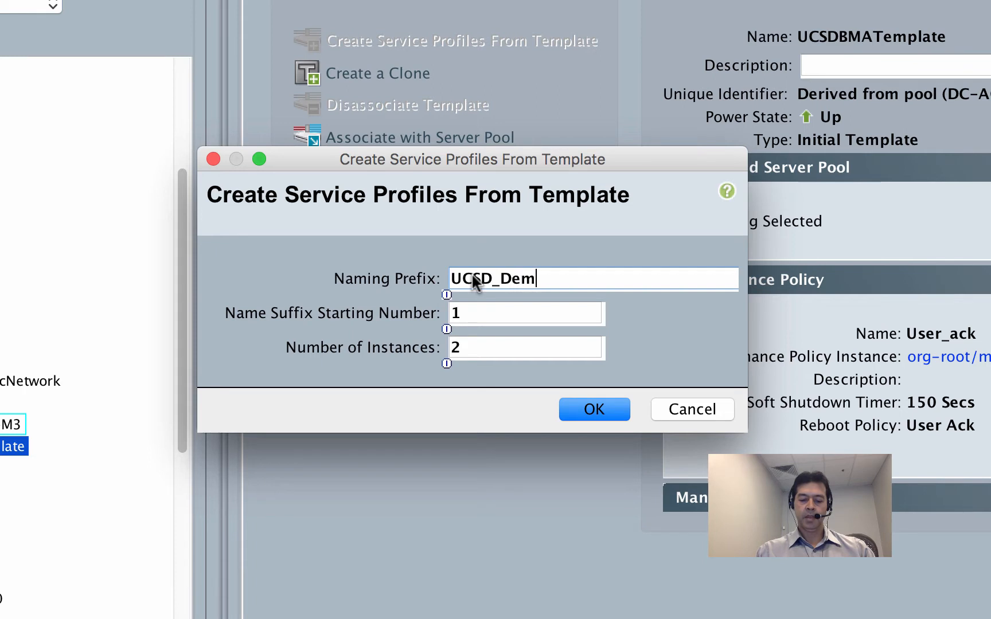
type("o1")
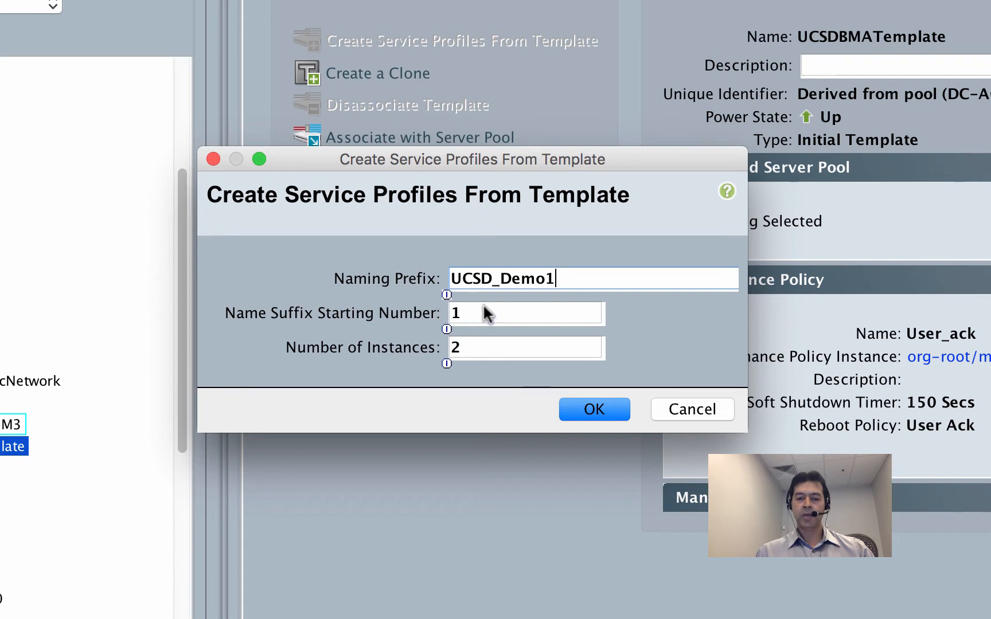
left_click(457, 344)
type("1")
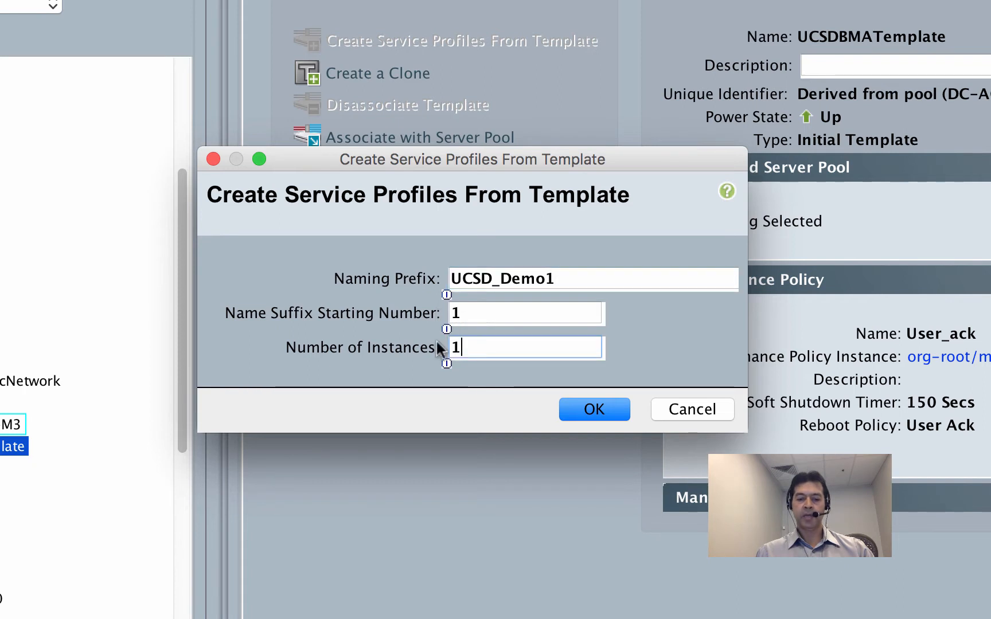
left_click(592, 417)
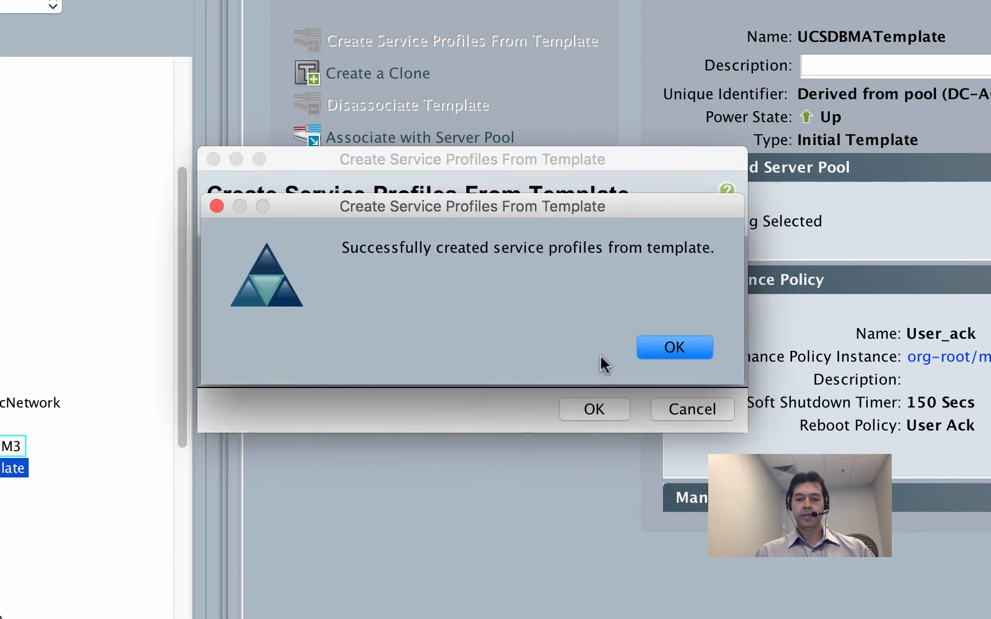
left_click(660, 353)
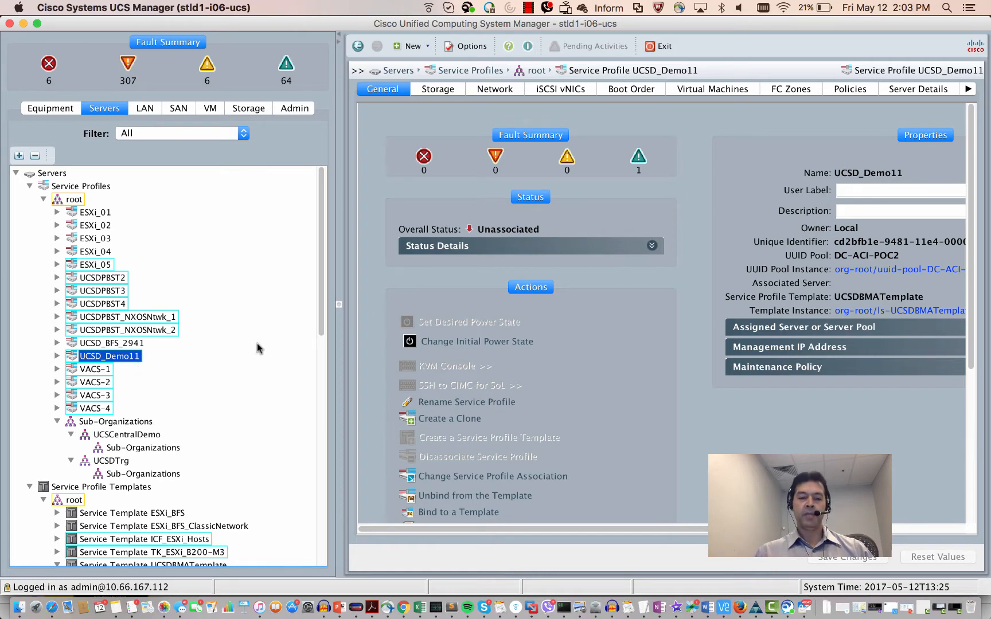
View the existing servers available for associating the UCSD_Demo11 service profile, leaving its association unassigned
left_click_drag(321, 326, 319, 343)
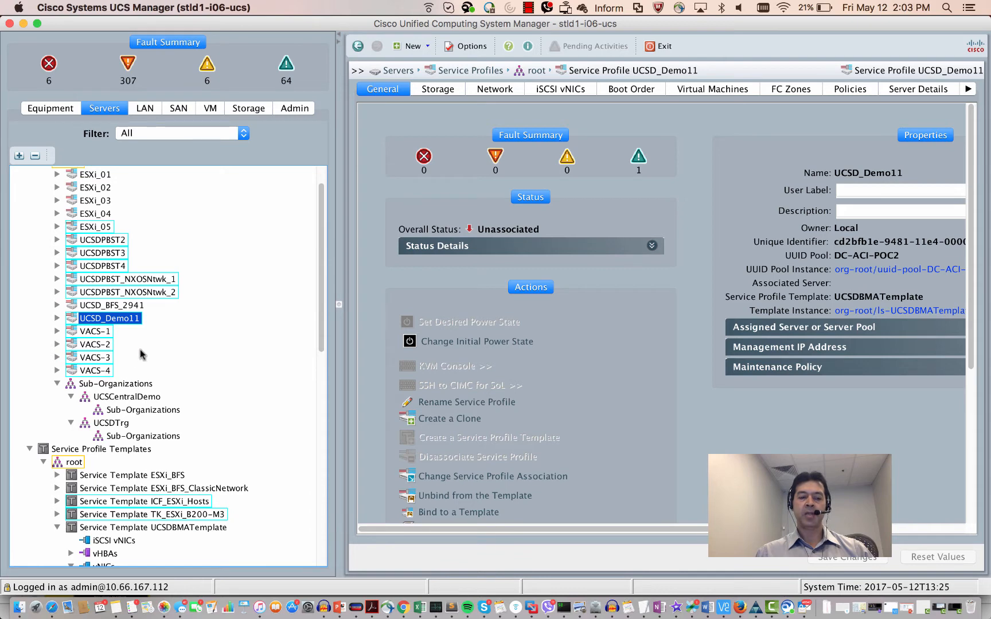
scroll(143, 354, "down", 3)
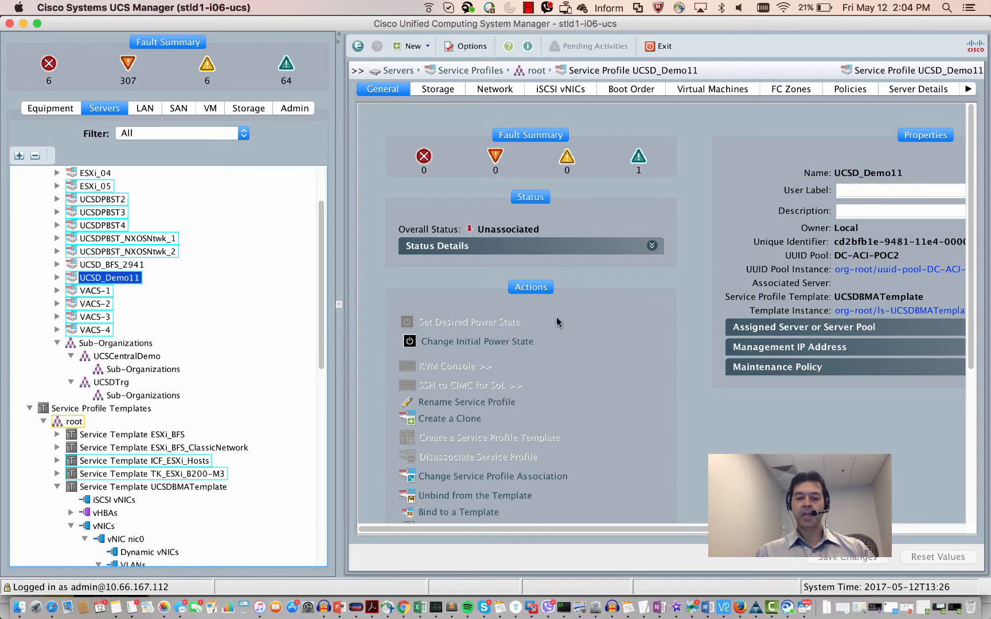
scroll(558, 323, "down", 1)
scroll(558, 323, "down", 1)
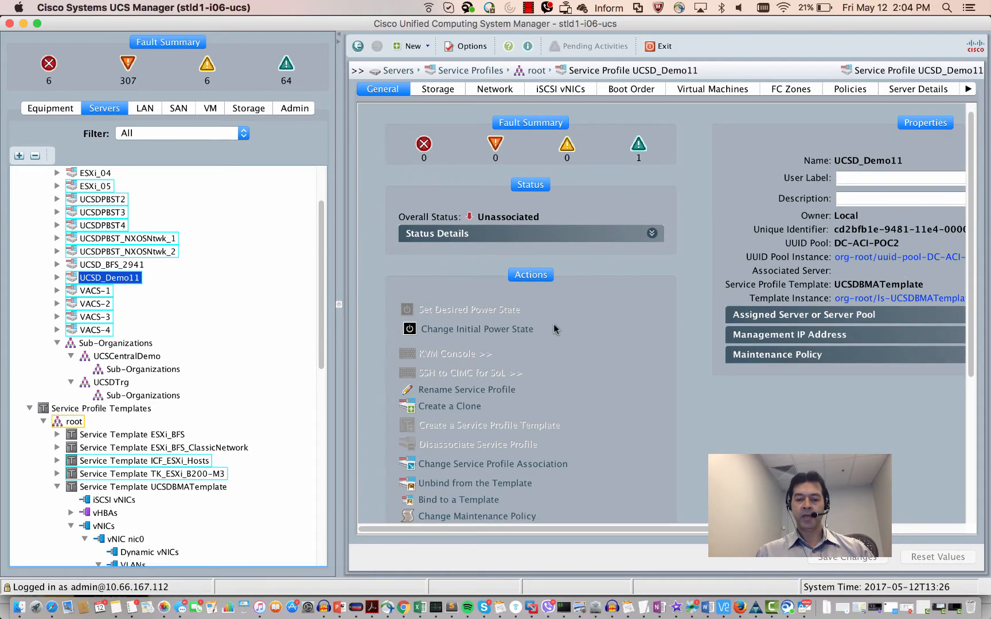
right_click(133, 282)
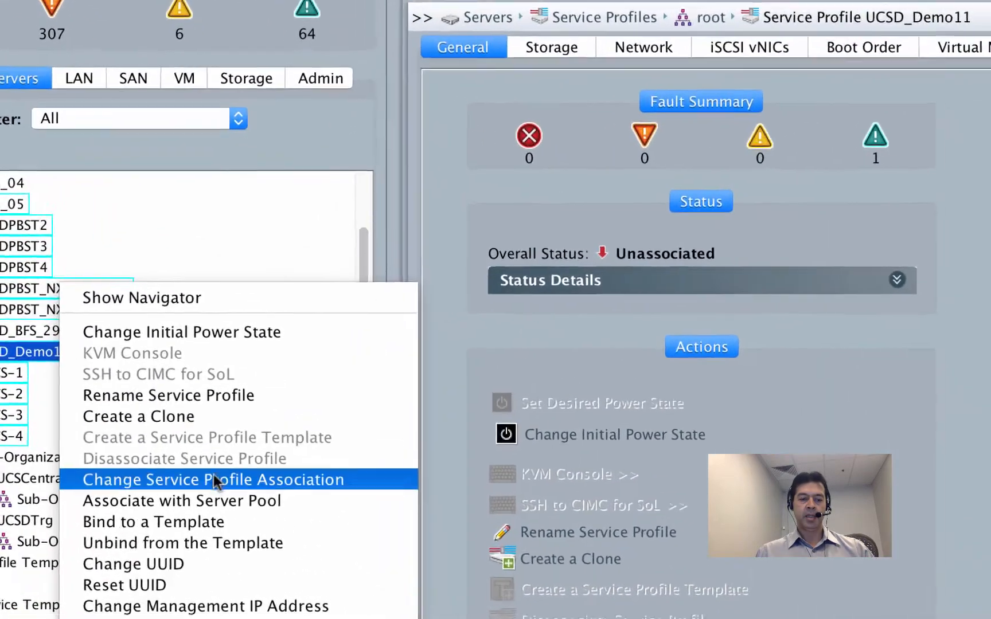
left_click(214, 479)
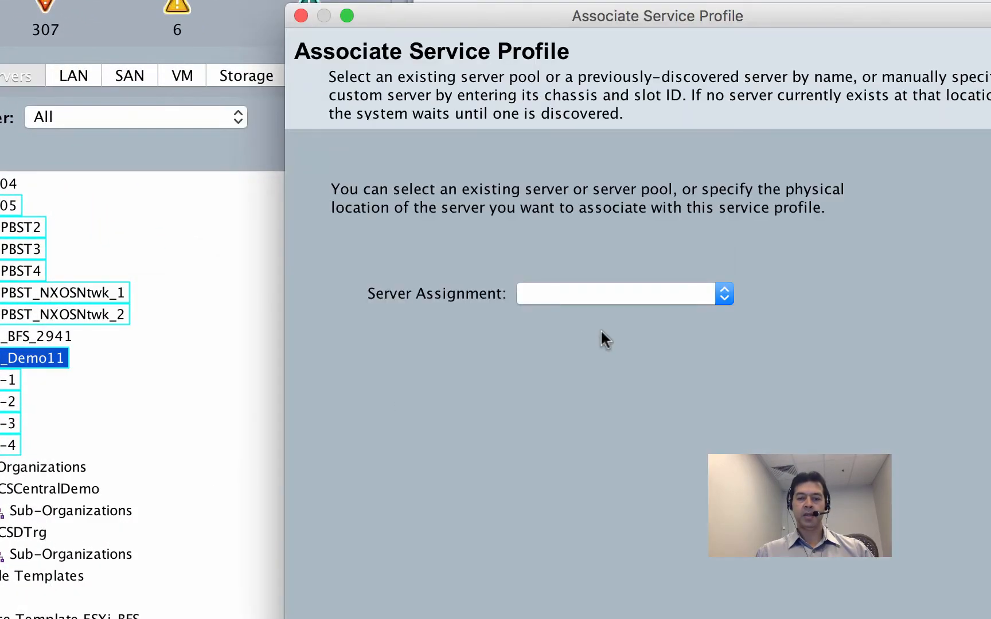
left_click(683, 297)
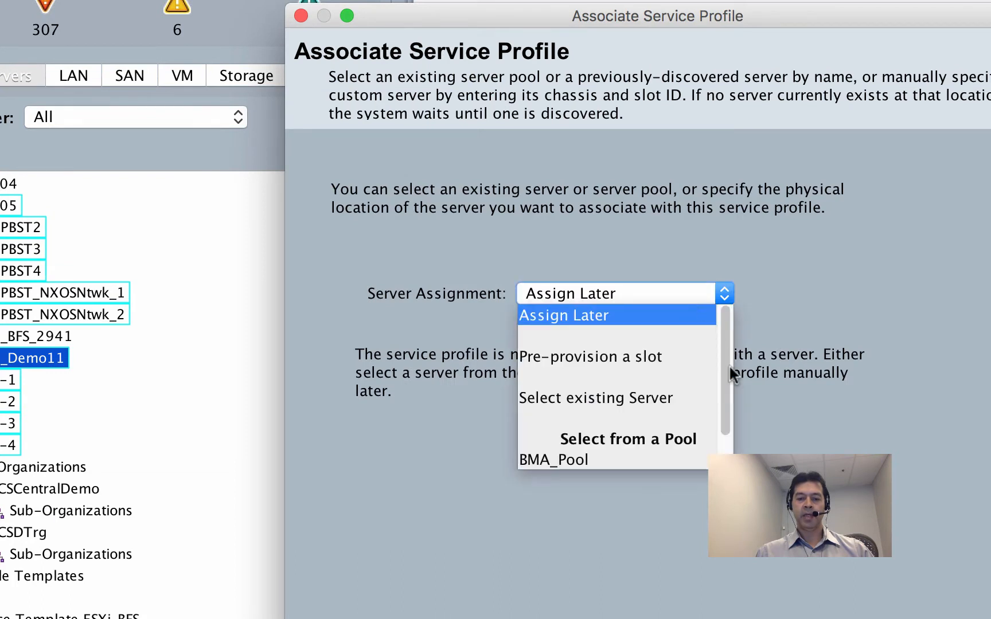
left_click_drag(730, 368, 720, 411)
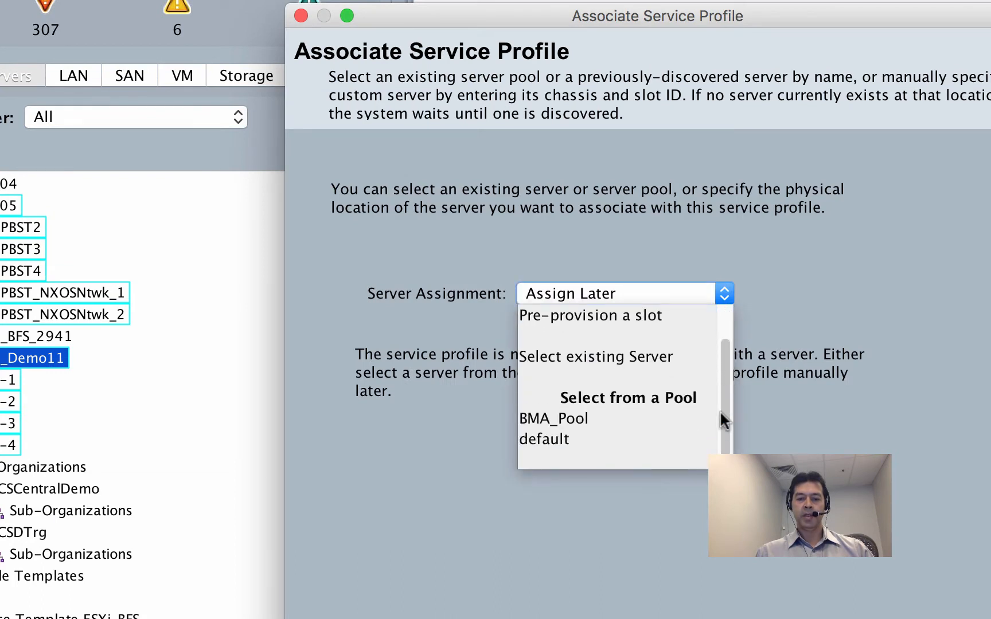
left_click(649, 358)
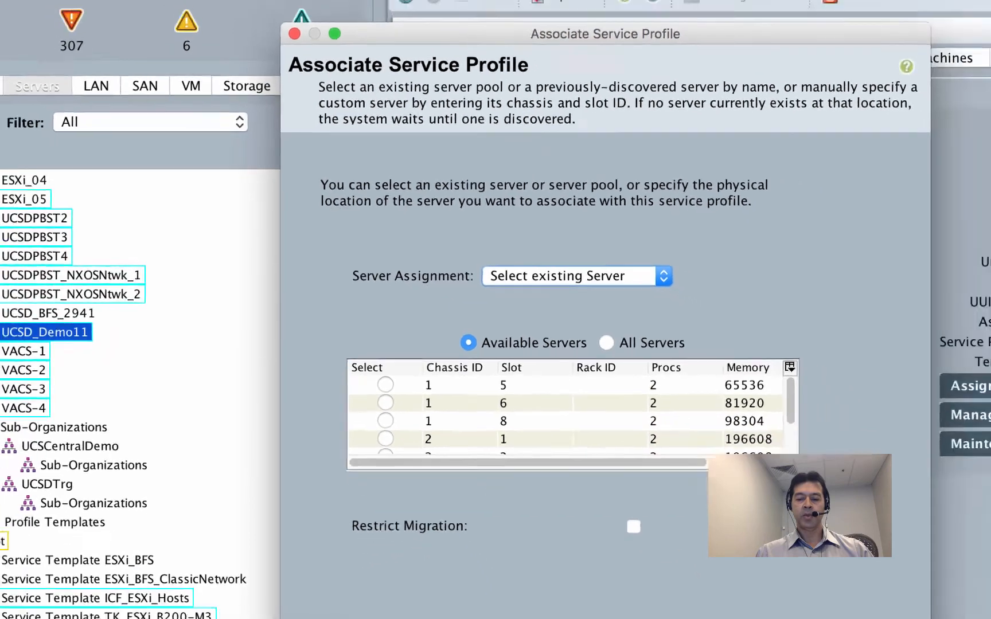
left_click(688, 545)
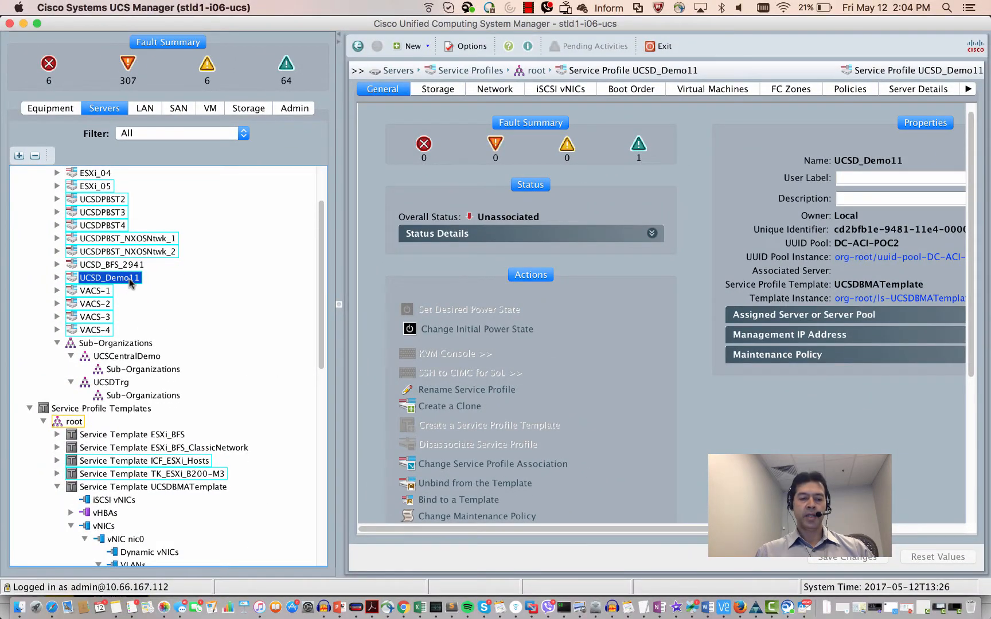
Delete the UCSD_Demo11 service profile from the root organization
right_click(131, 279)
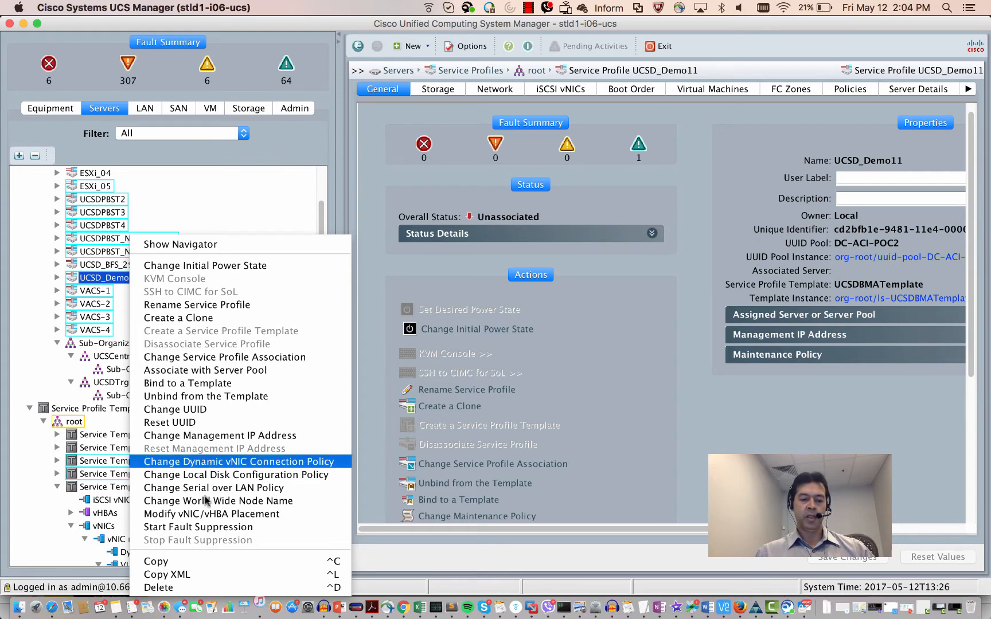
left_click(159, 586)
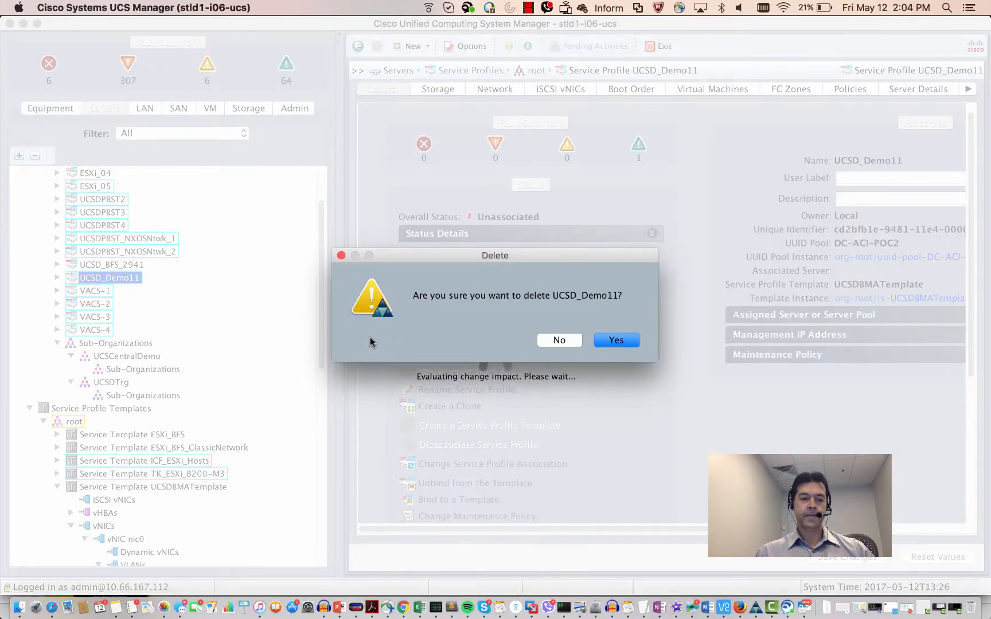
left_click(615, 342)
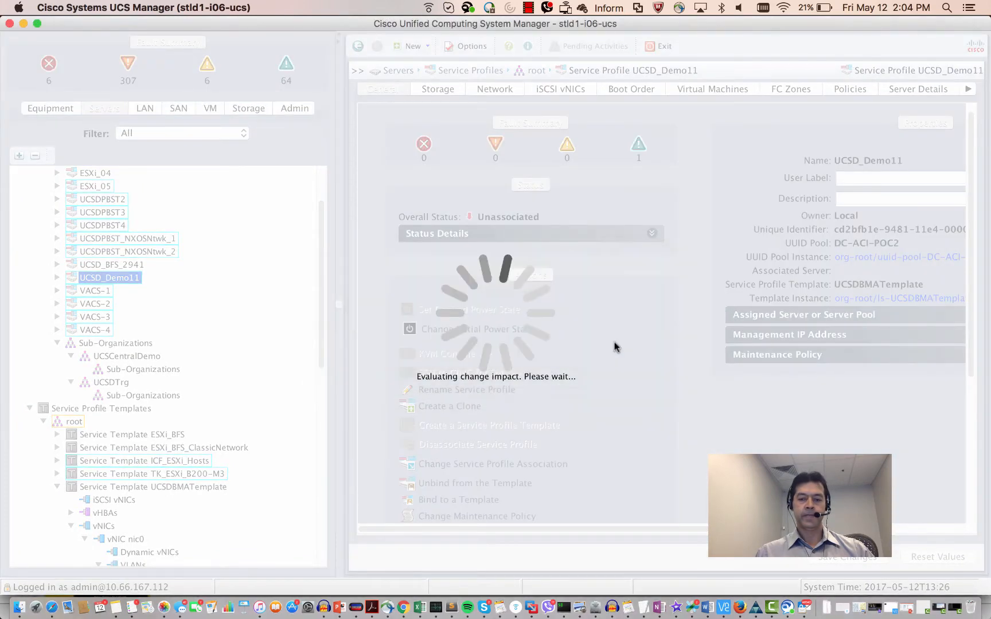
left_click(585, 344)
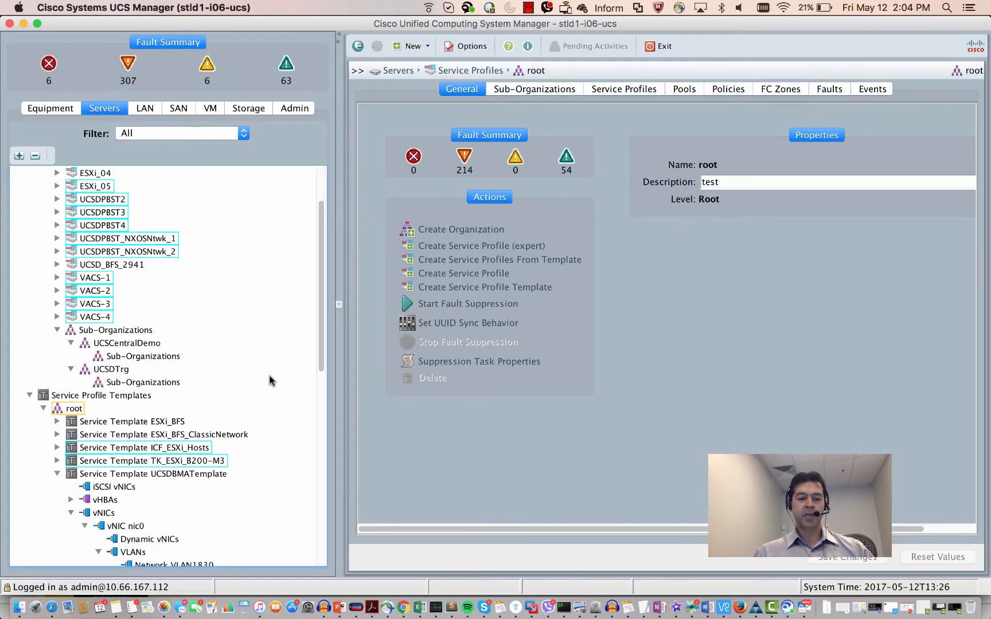
Switch to UCS Director in Chrome and begin the description of UCD Demo Workflow1 with "1. Create a SP from template" and "2."
scroll(271, 380, "down", 1)
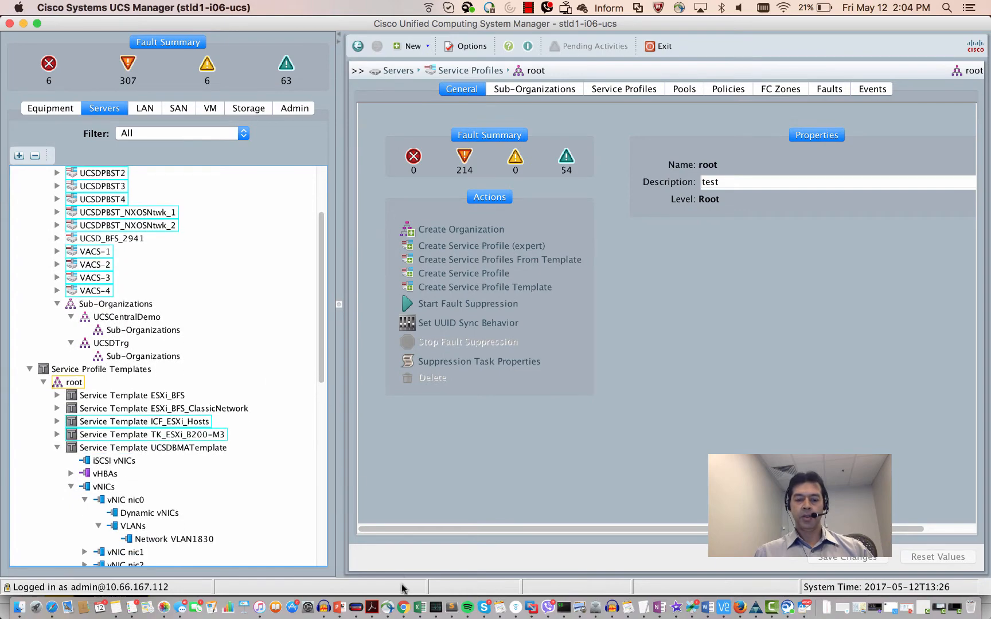
left_click(401, 612)
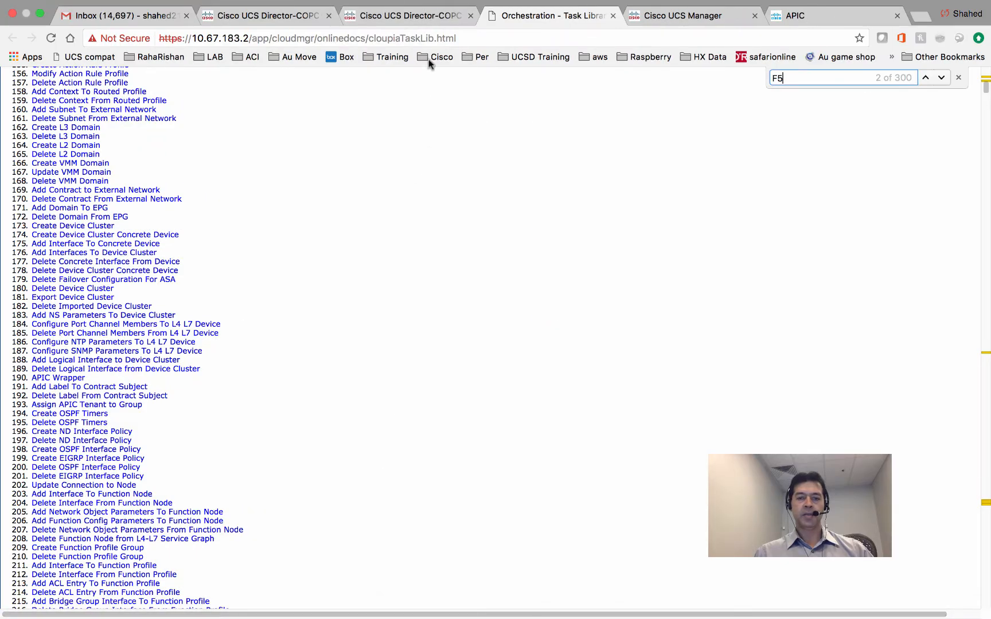
left_click(414, 23)
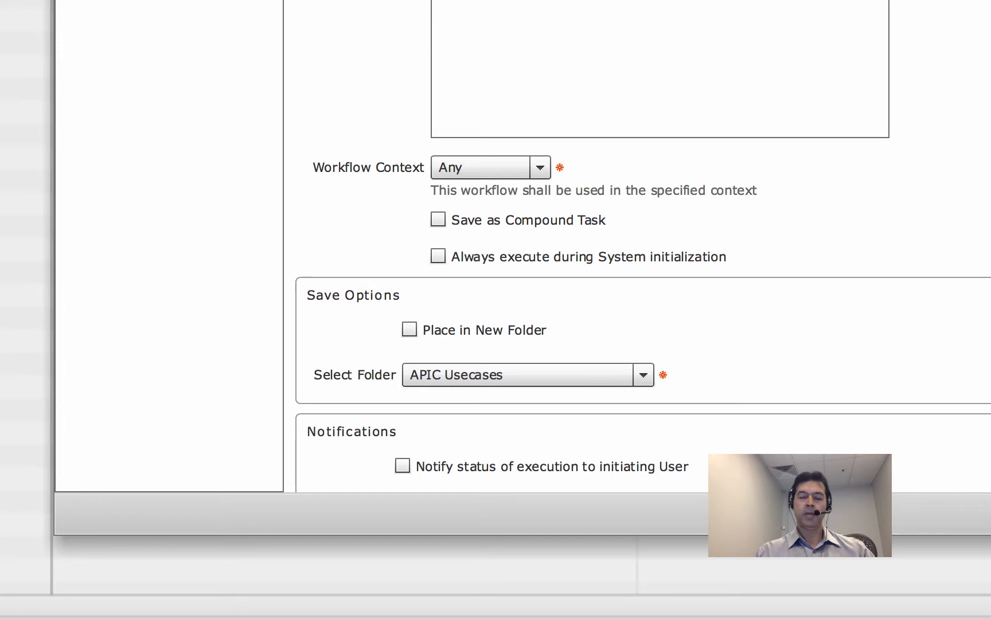
left_click(458, 30)
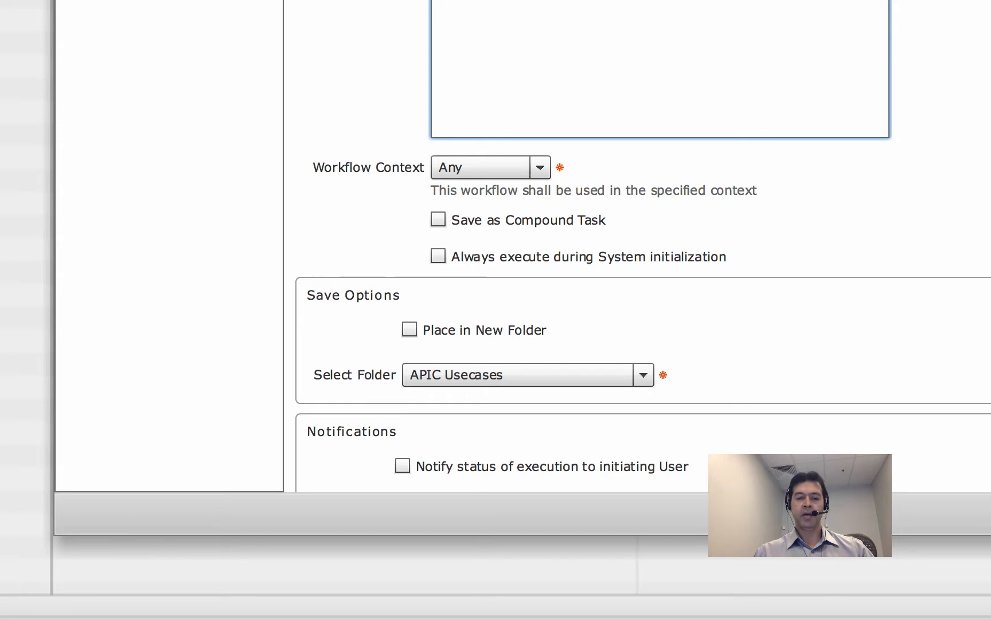
Choose the account owner's personal folder for saving the workflow and set its Workflow Context to Any
left_click(605, 374)
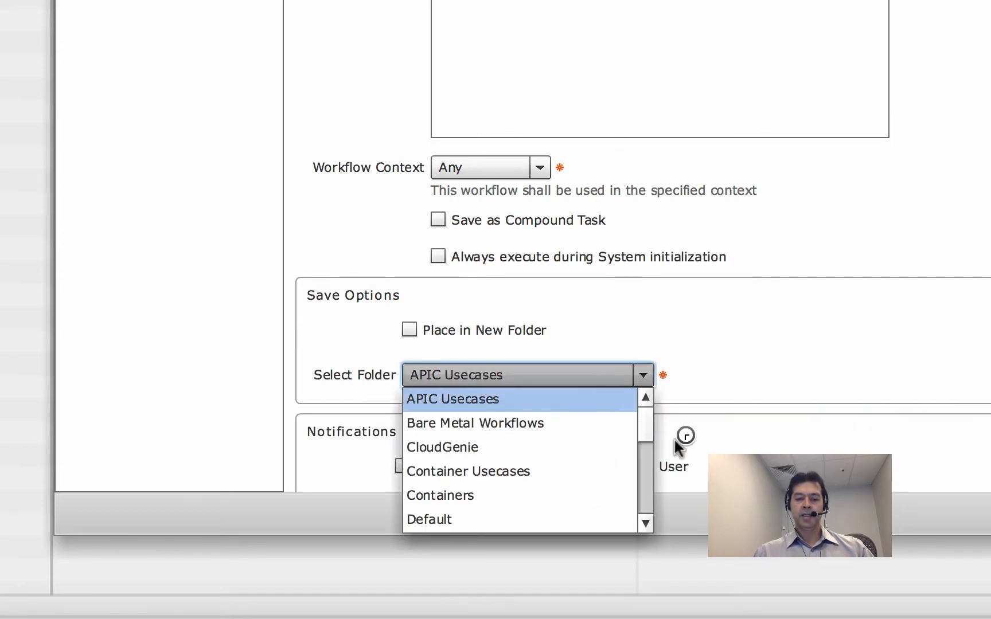
left_click_drag(646, 438, 640, 515)
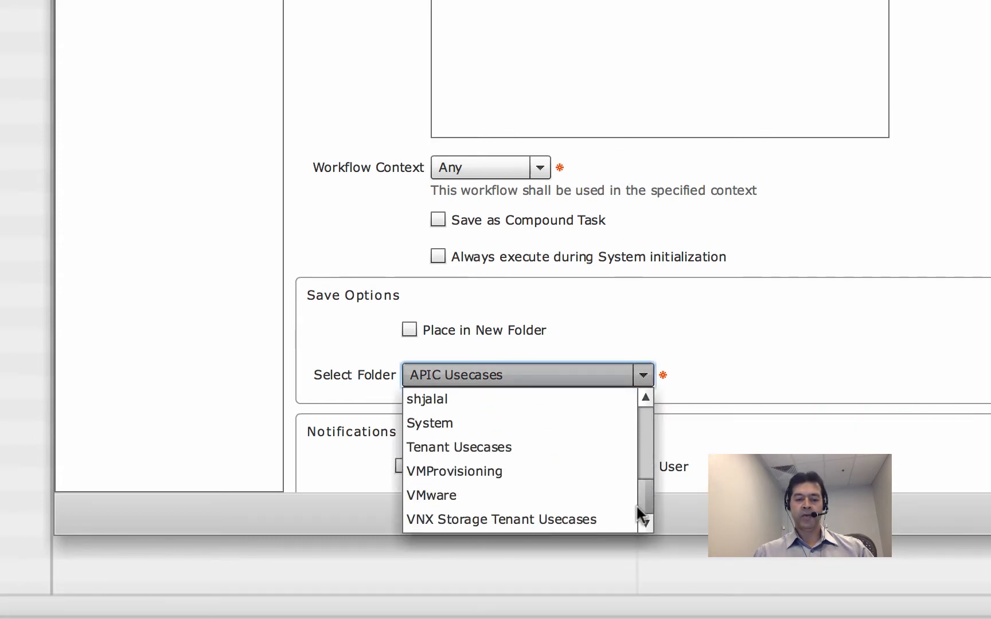
left_click(450, 401)
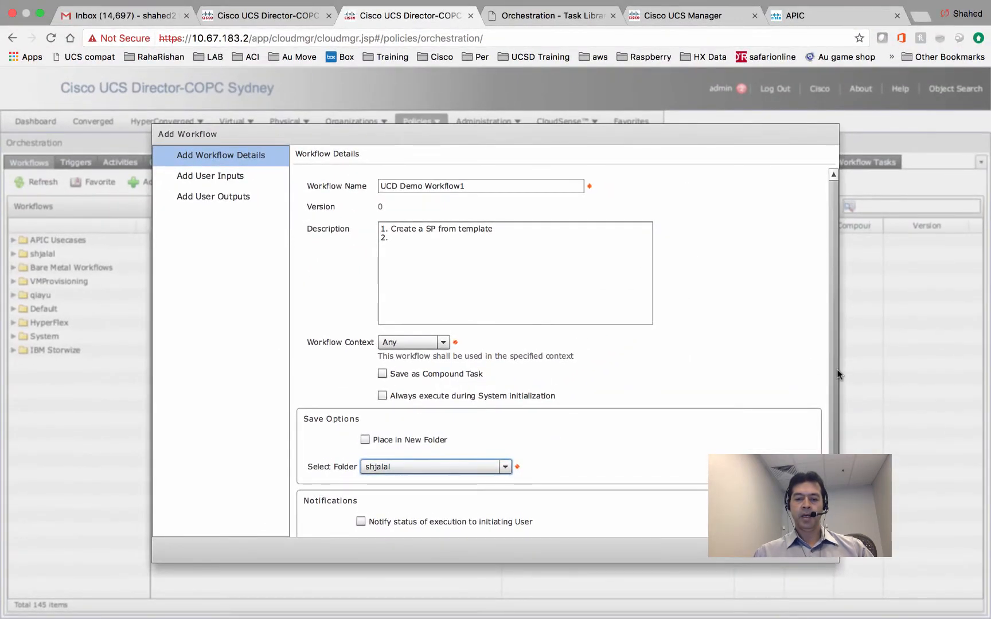
scroll(838, 374, "down", 3)
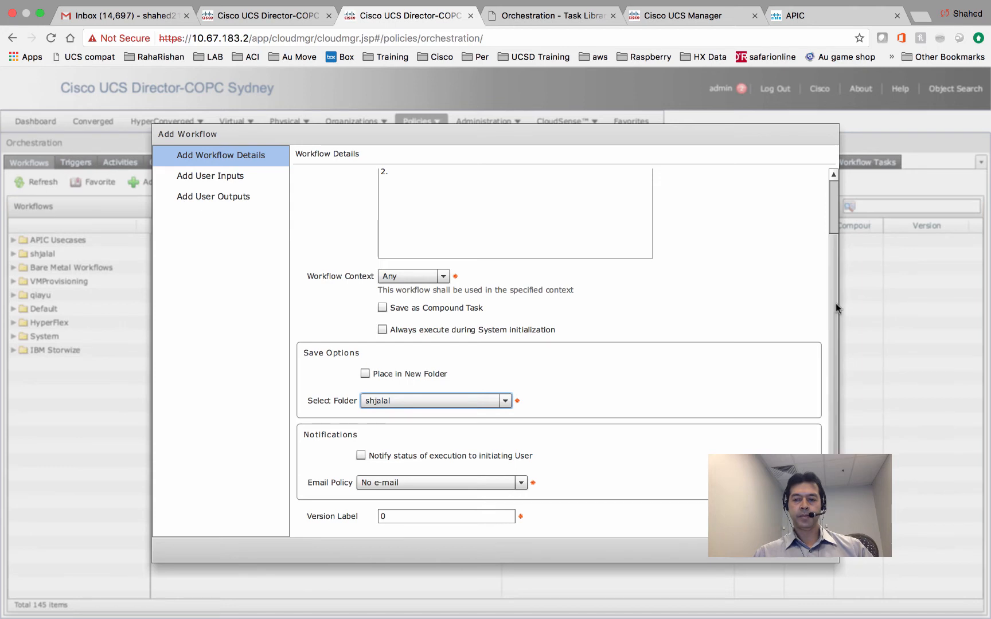
left_click(427, 278)
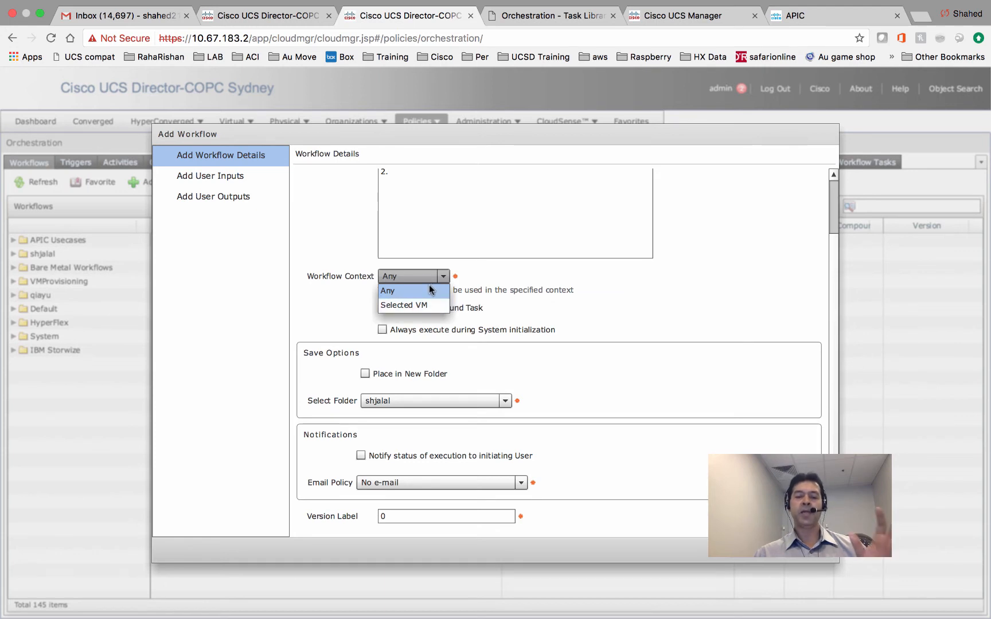
left_click(427, 292)
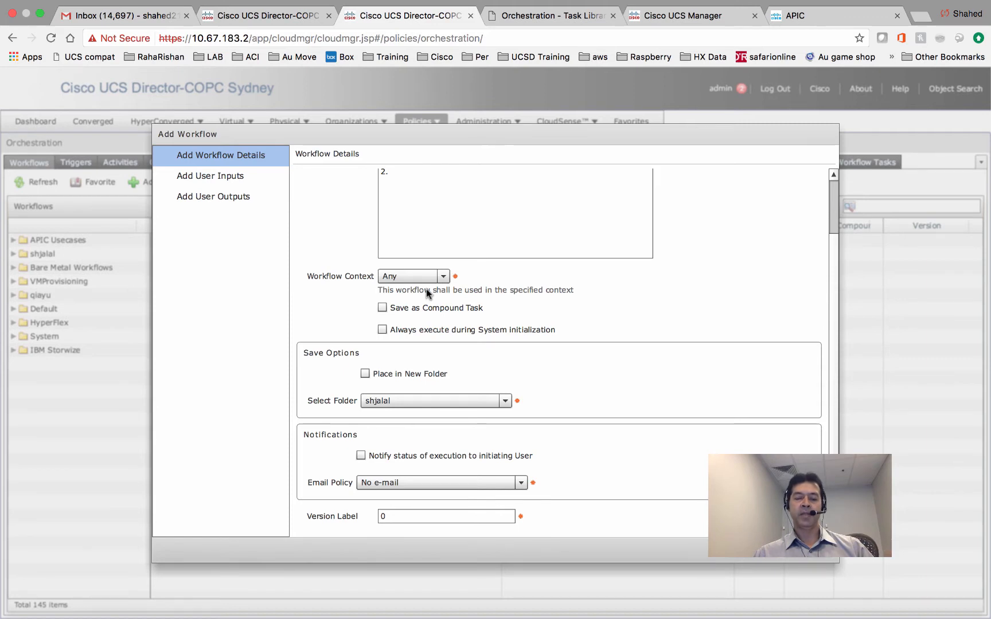
Keep the Any context and finish creating UCD Demo Workflow1 without adding any user inputs or outputs, opening it in the Workflow Designer
left_click(429, 281)
left_click(778, 367)
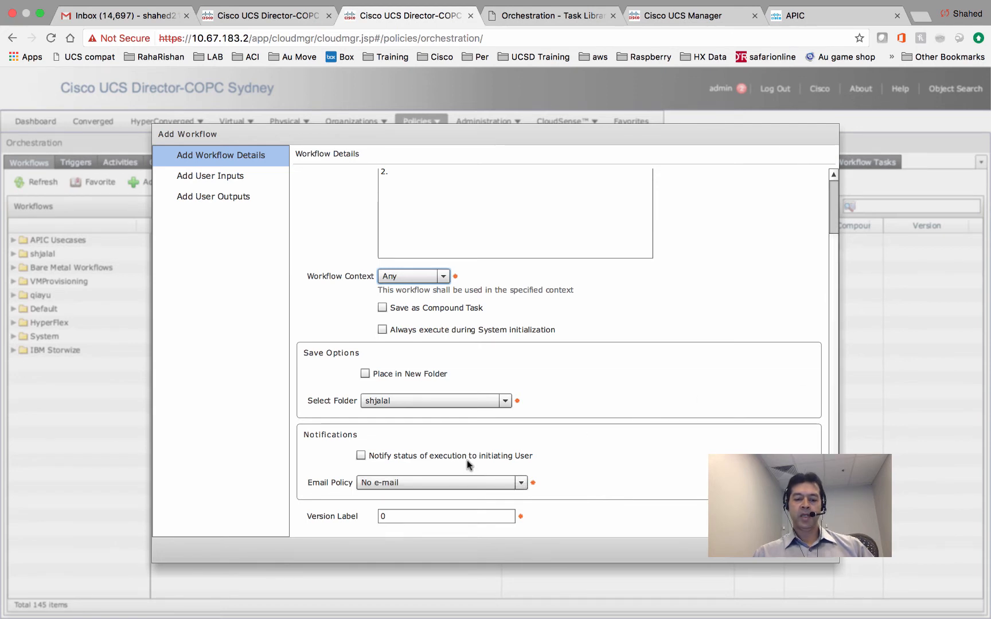
left_click(747, 552)
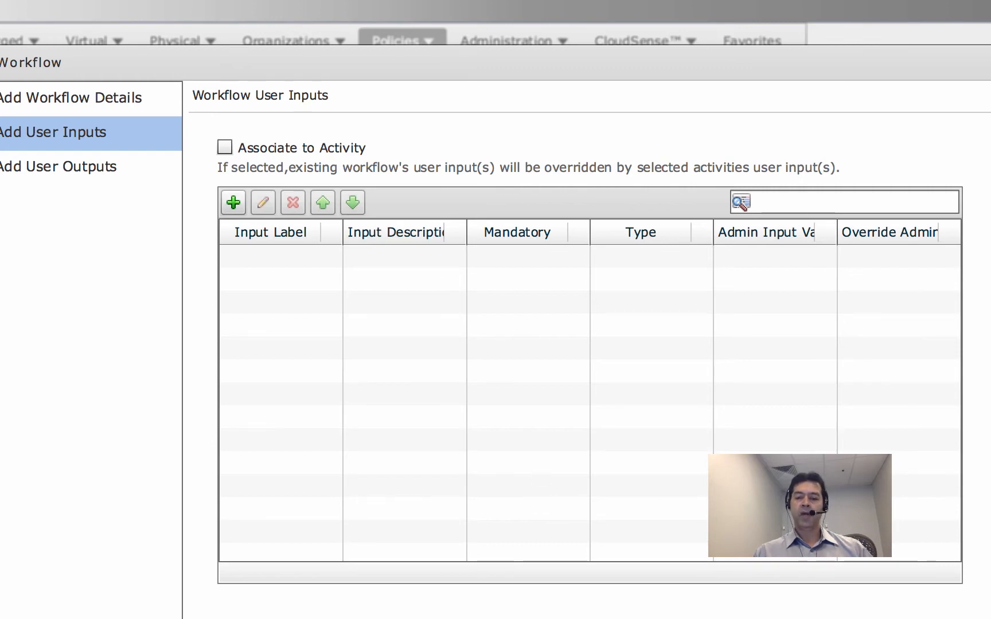
left_click(59, 167)
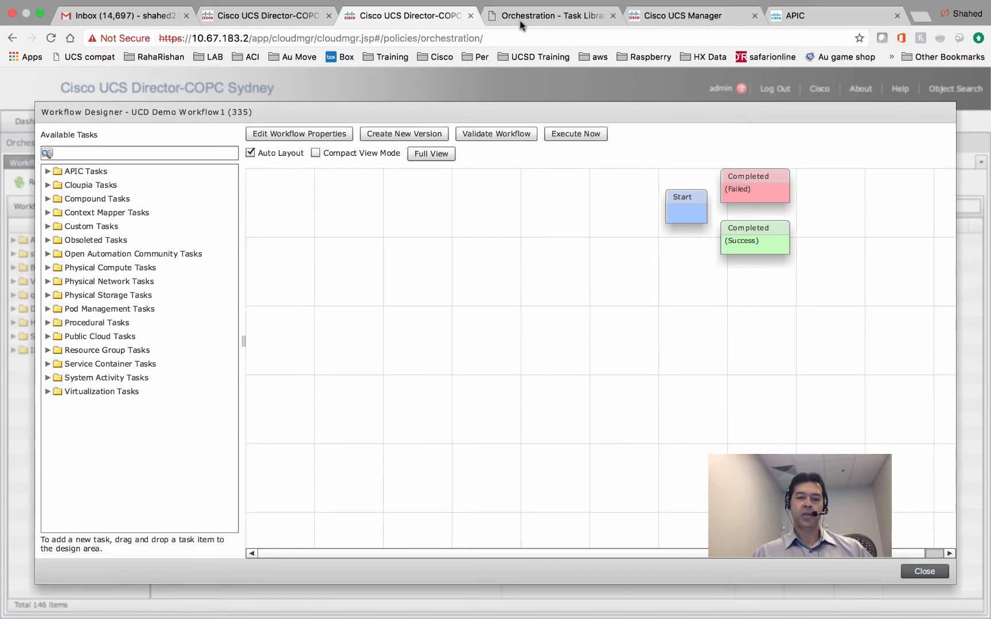
Look through the numbered task list in the Orchestration Task Library, then return to the Workflow Designer
left_click(540, 15)
scroll(296, 169, "down", 3)
scroll(294, 167, "up", 8)
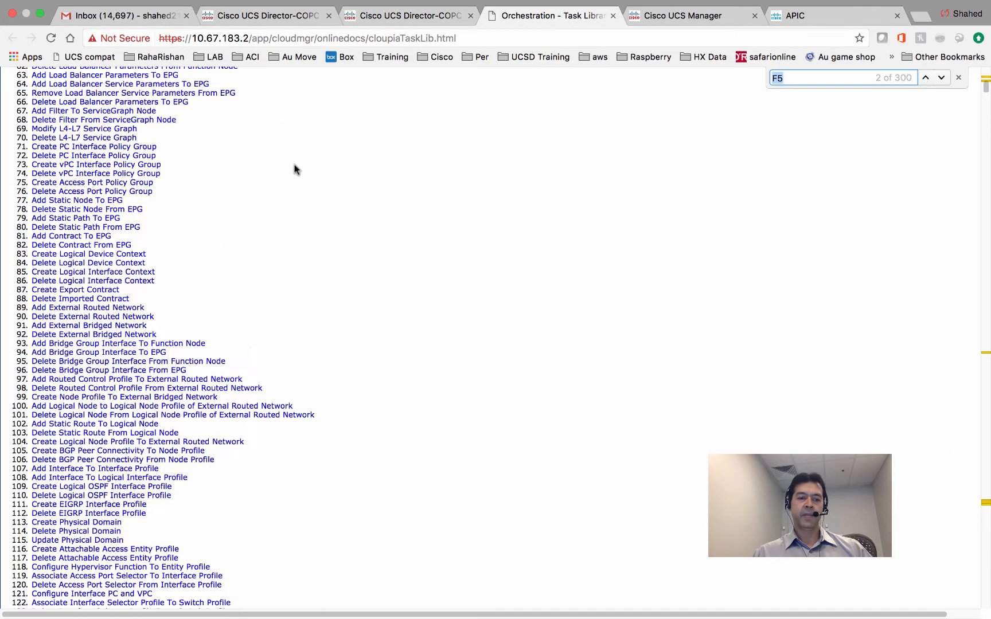
left_click(411, 16)
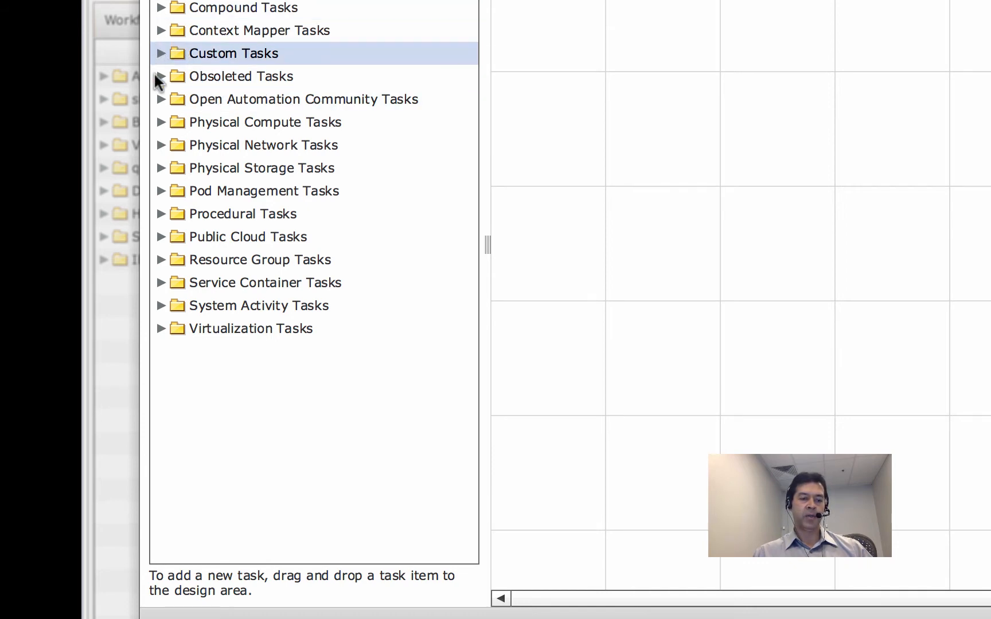
Filter the available tasks by "Service pr" and widen the task list to show the full names of the Cisco UCS tasks
left_click(162, 124)
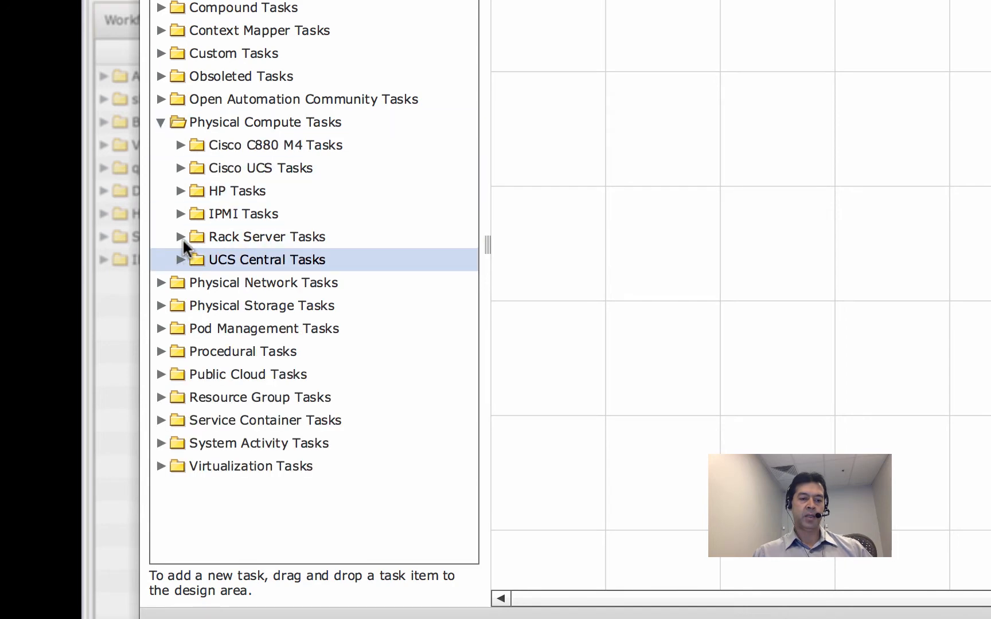
left_click(180, 167)
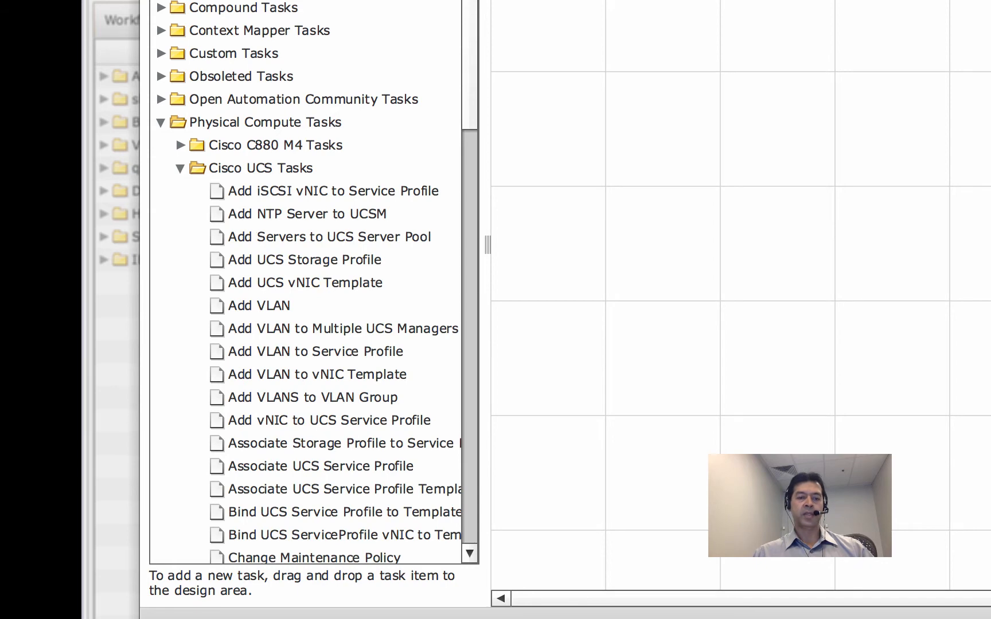
type("servi")
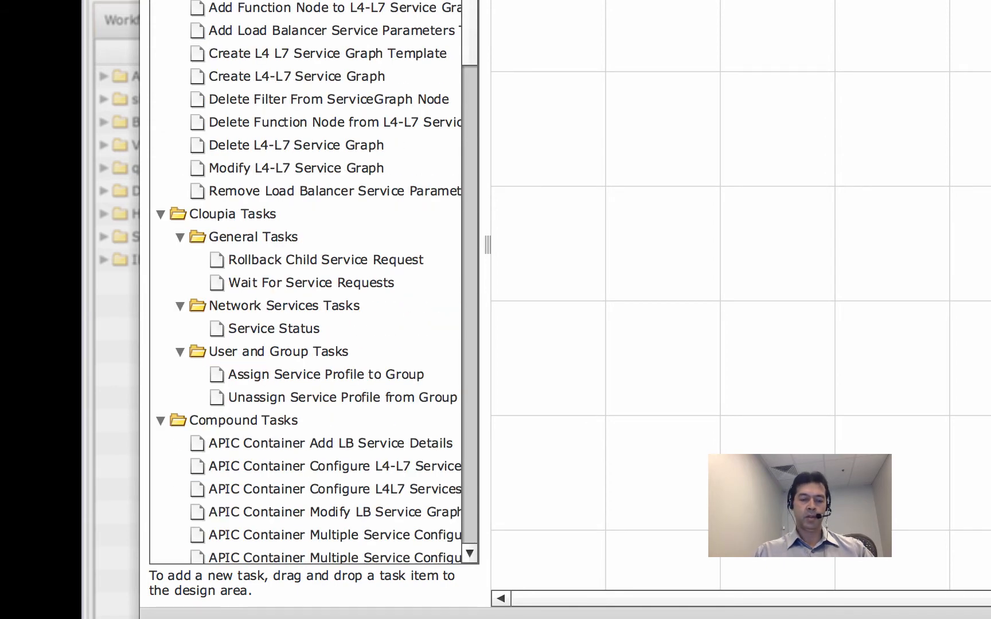
type("ce pr")
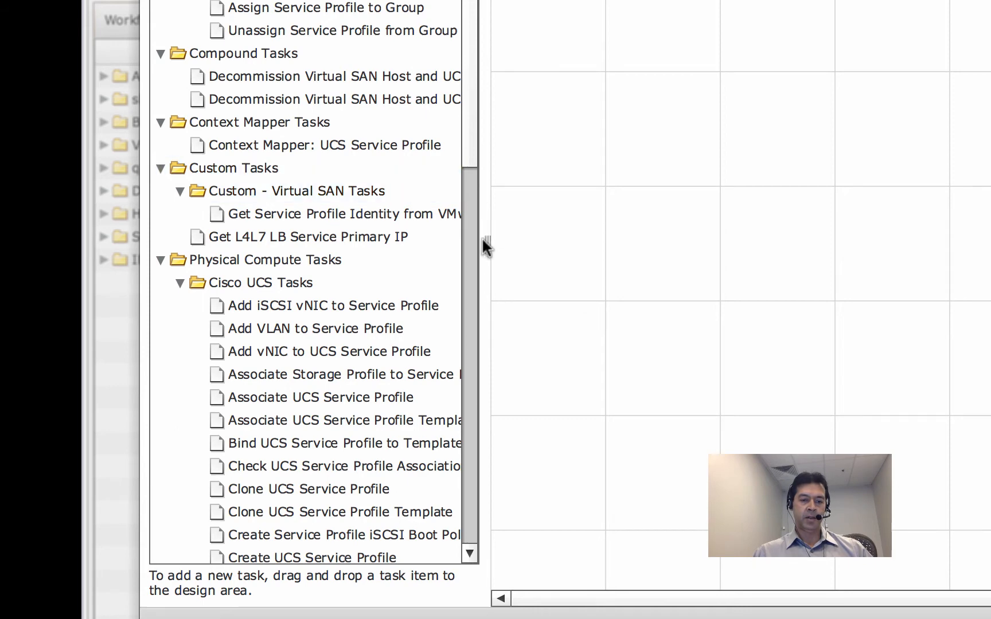
left_click_drag(488, 239, 599, 248)
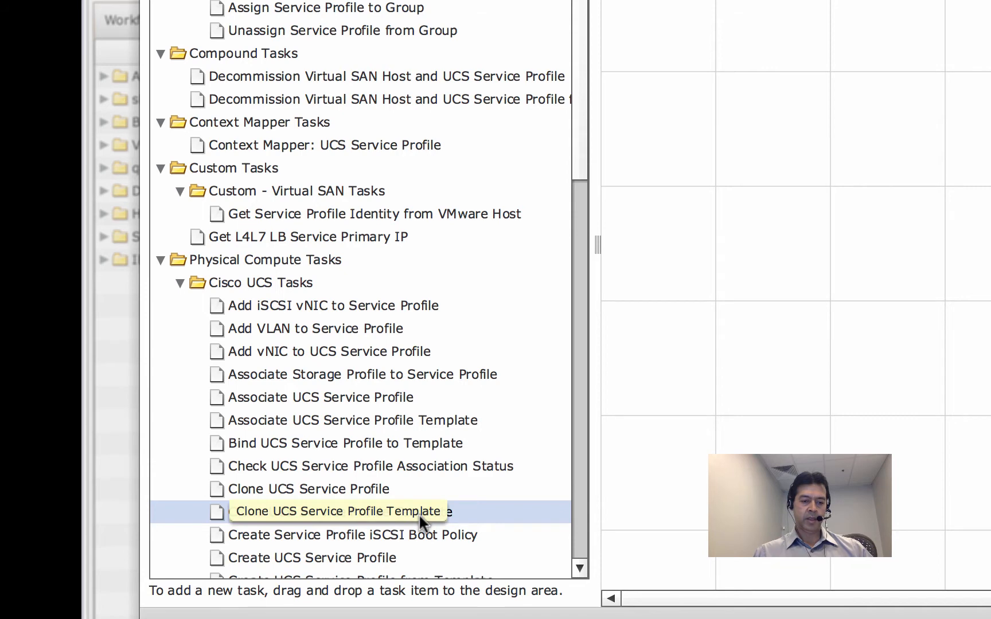
left_click_drag(580, 171, 581, 190)
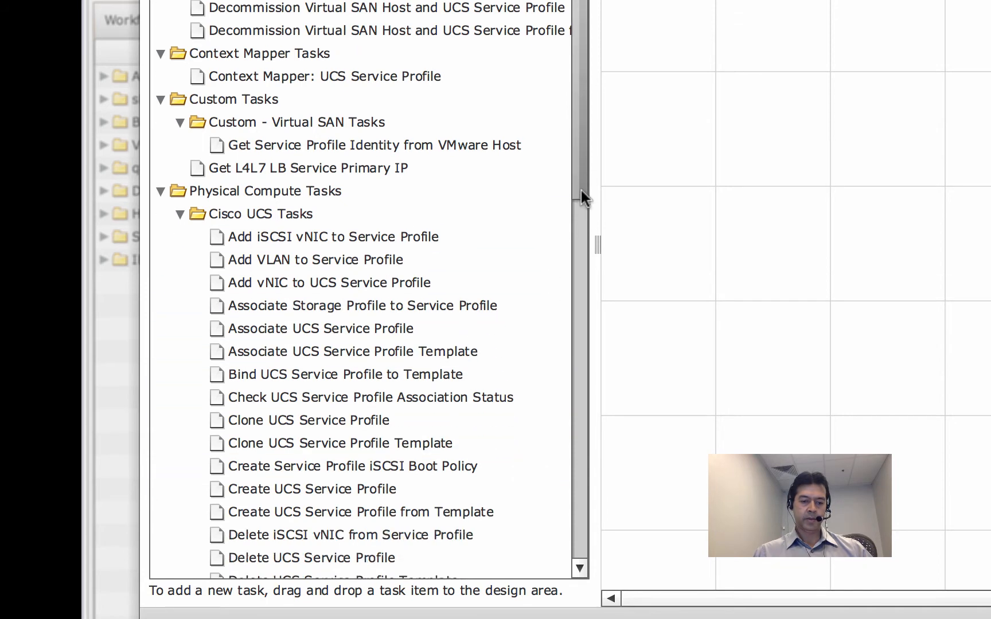
Review the description of Create UCS Service Profile from Template and add this task to the workflow's design area
left_click(421, 513)
scroll(421, 442, "down", 8)
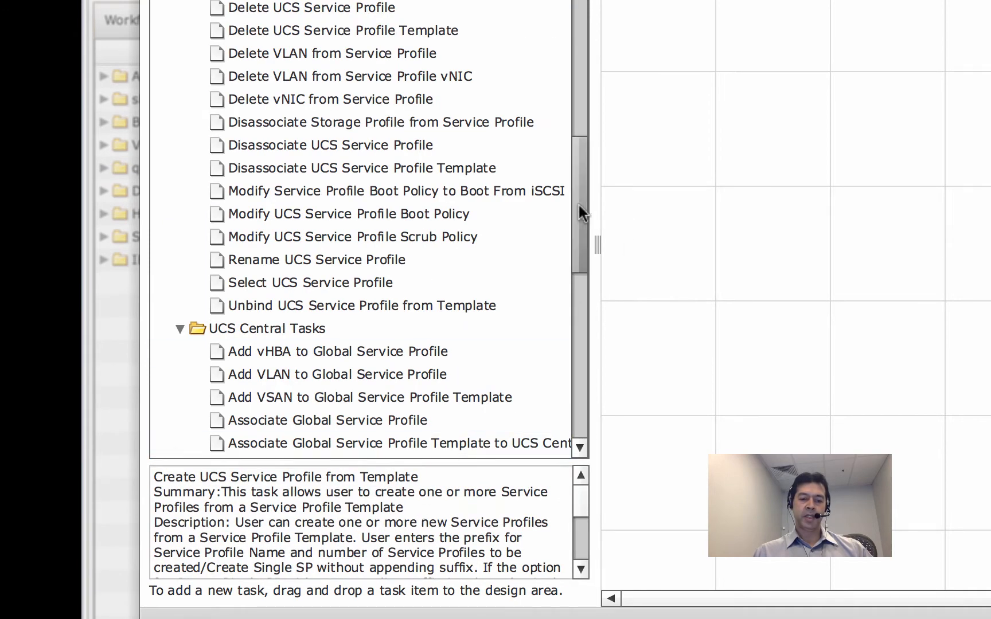
left_click_drag(578, 205, 569, 164)
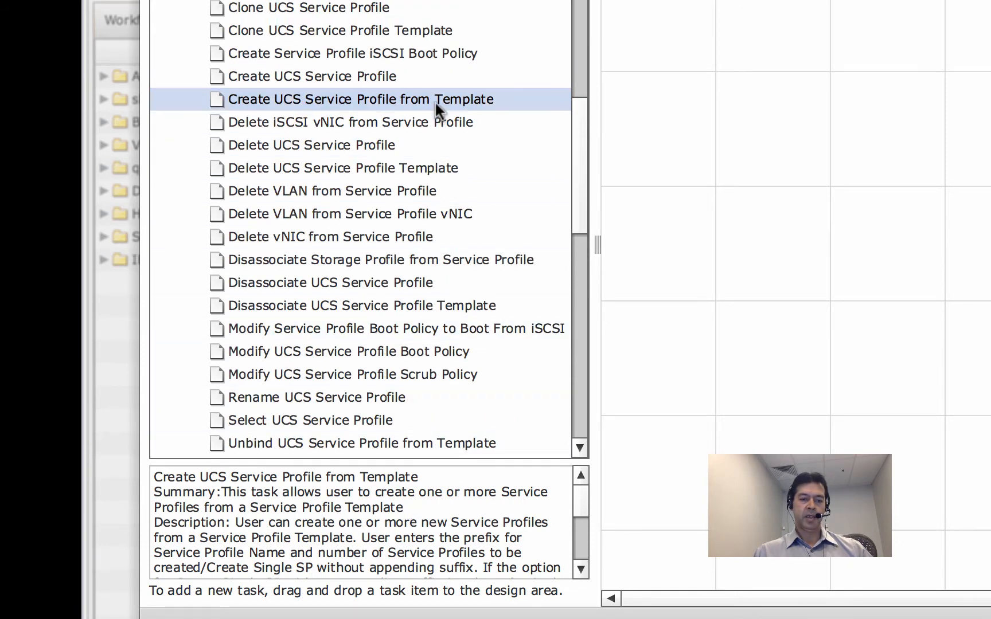
left_click_drag(436, 99, 990, 65)
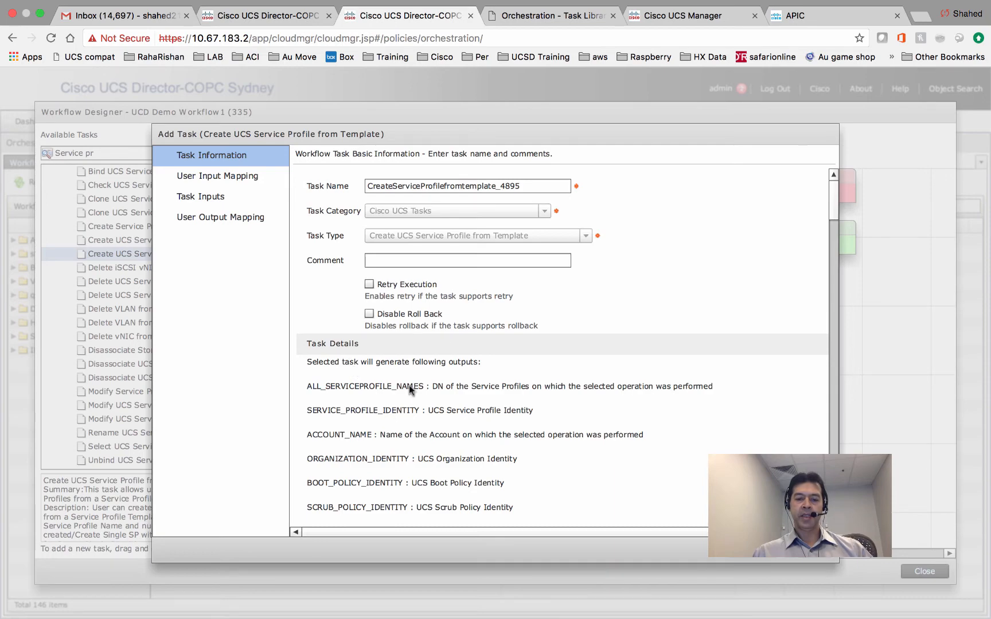
Enter the task comment "Creating SP from SQL Server", keep the default task name, and proceed to User Input Mapping
mouse_move(837, 209)
left_mouse_down()
mouse_move(832, 500)
mouse_move(820, 213)
left_mouse_up()
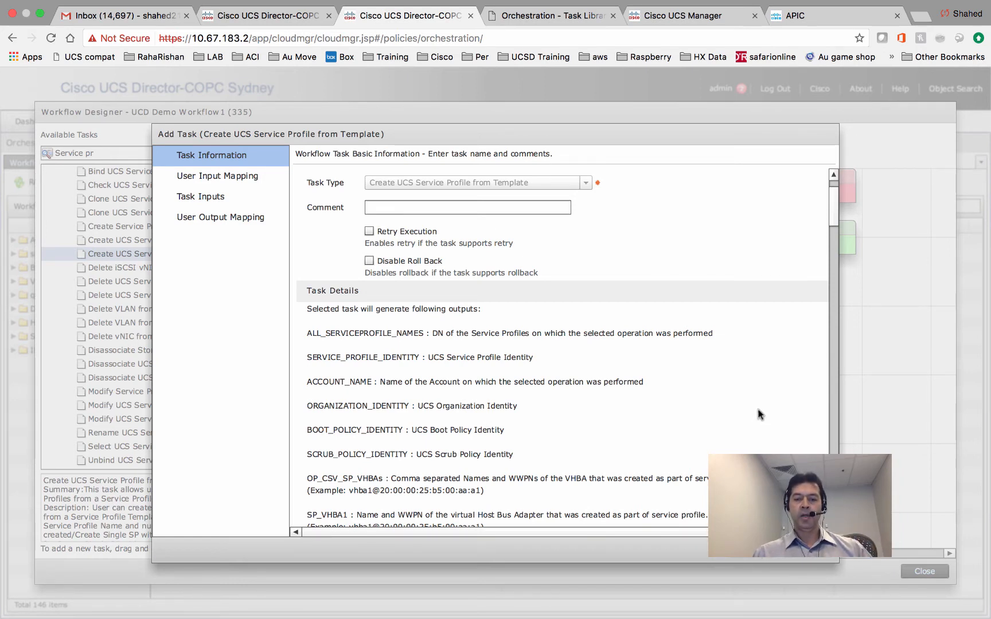
left_click(467, 209)
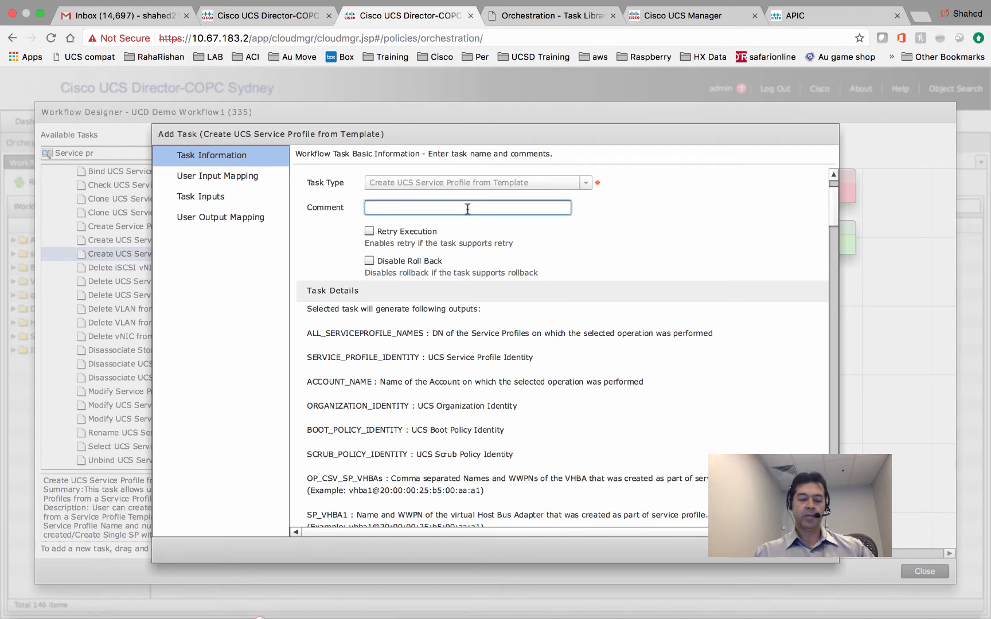
scroll(836, 200, "up", 2)
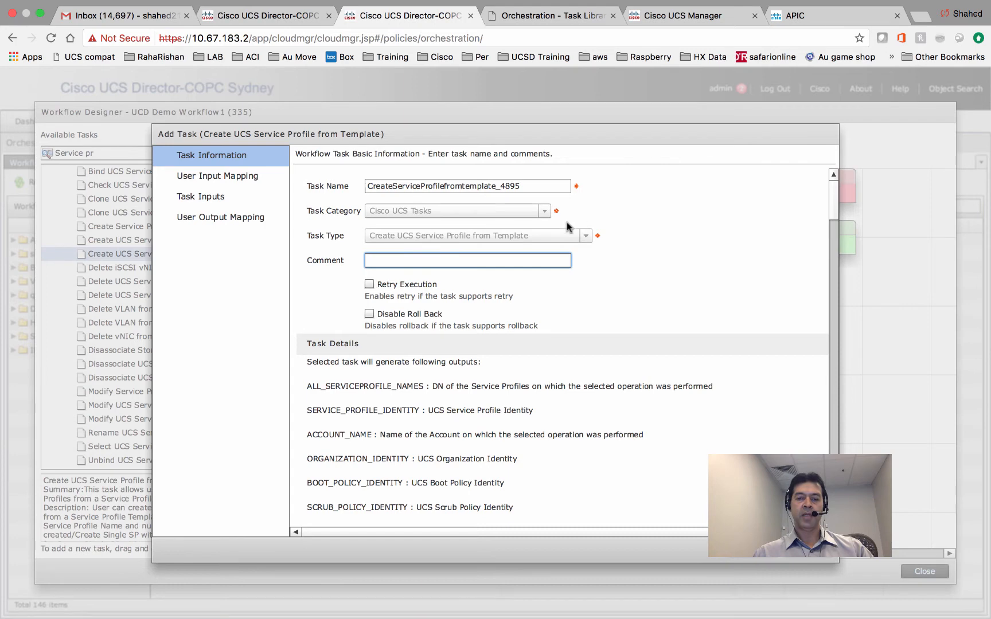
type("Creating SP from SQL Server")
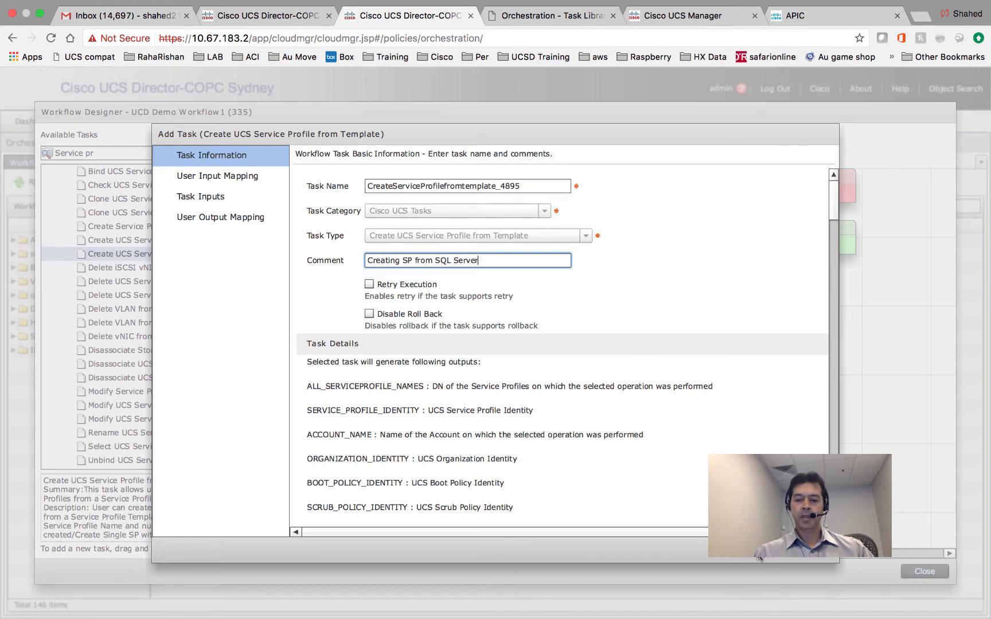
left_click(680, 550)
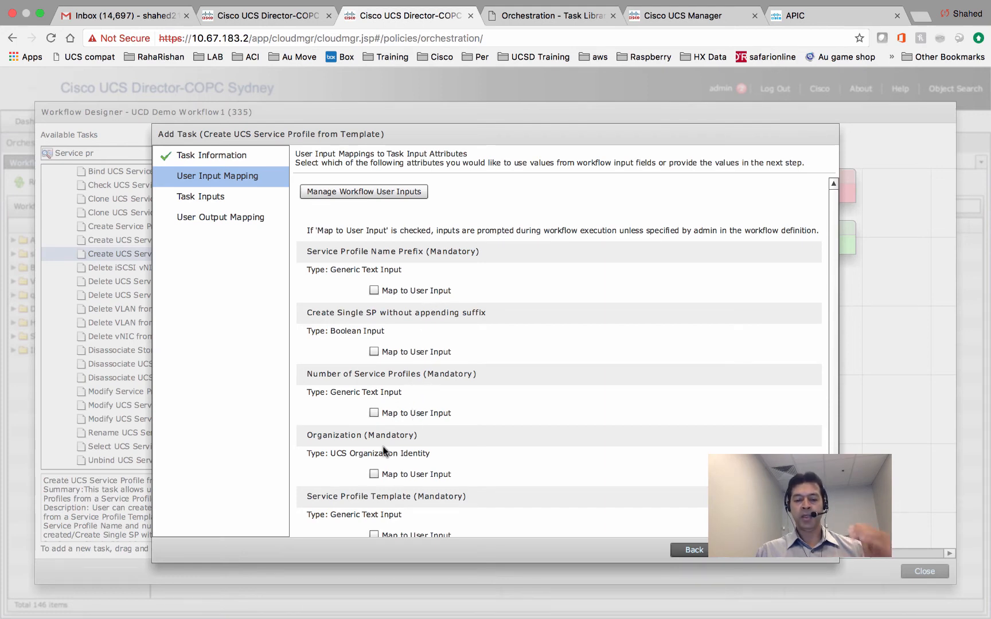
Leave all task attributes unmapped, proceed to Task Inputs, and enable Create Single SP without appending suffix
scroll(832, 312, "down", 1)
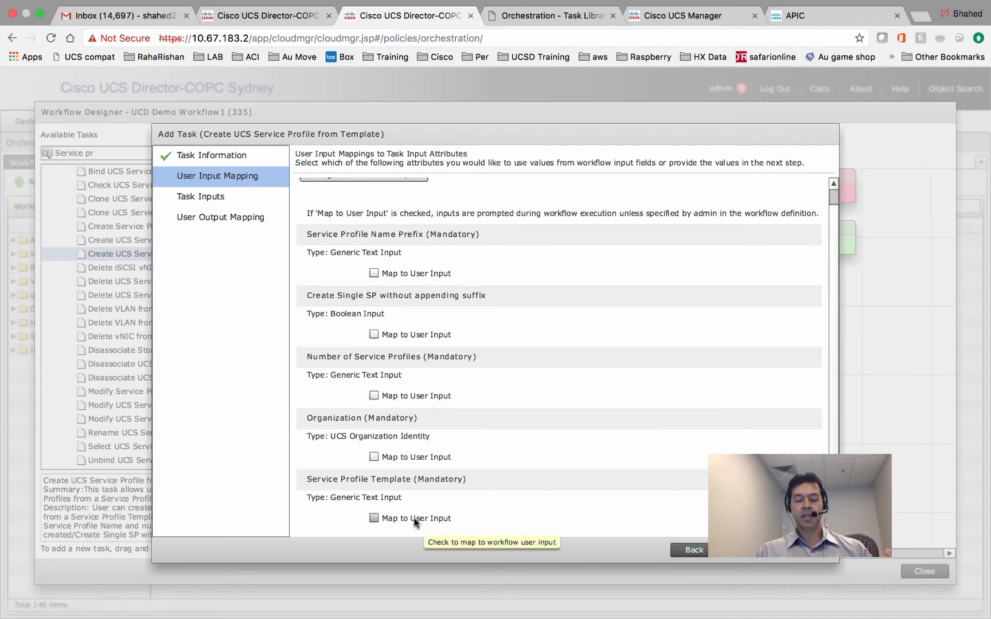
left_click(746, 551)
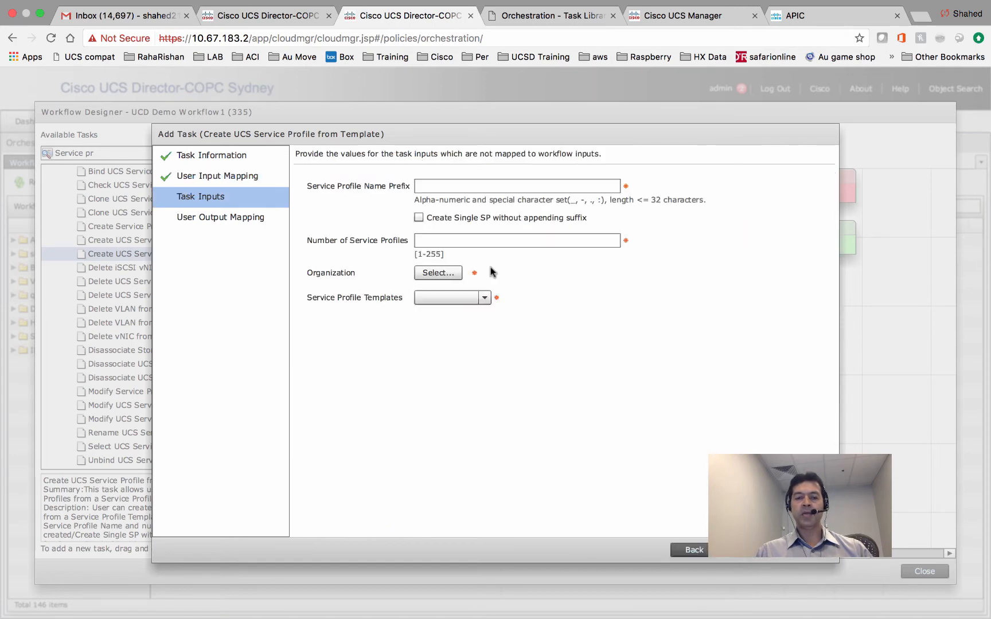
left_click(473, 186)
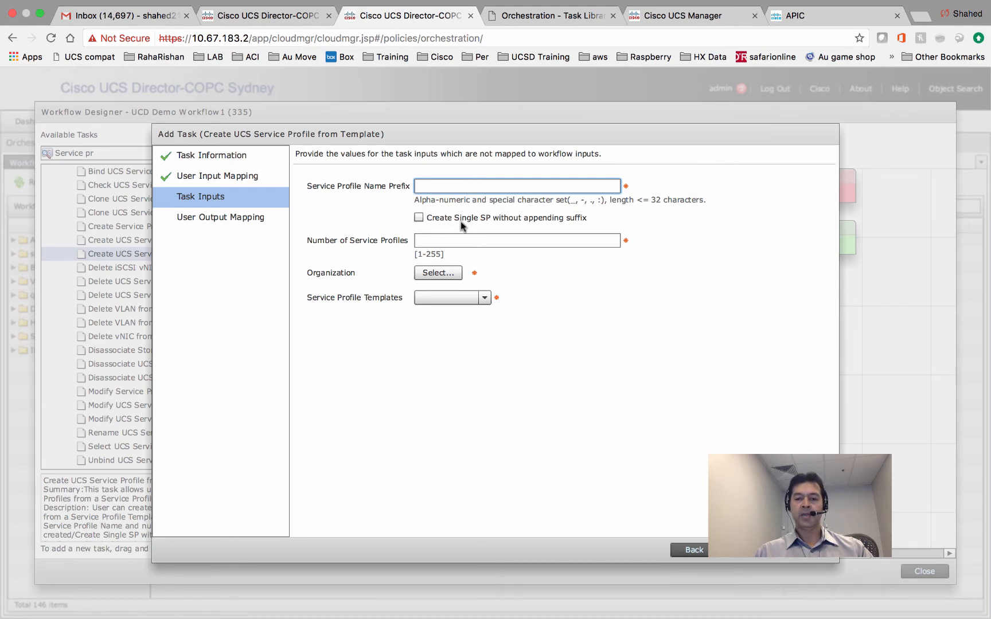
left_click(426, 217)
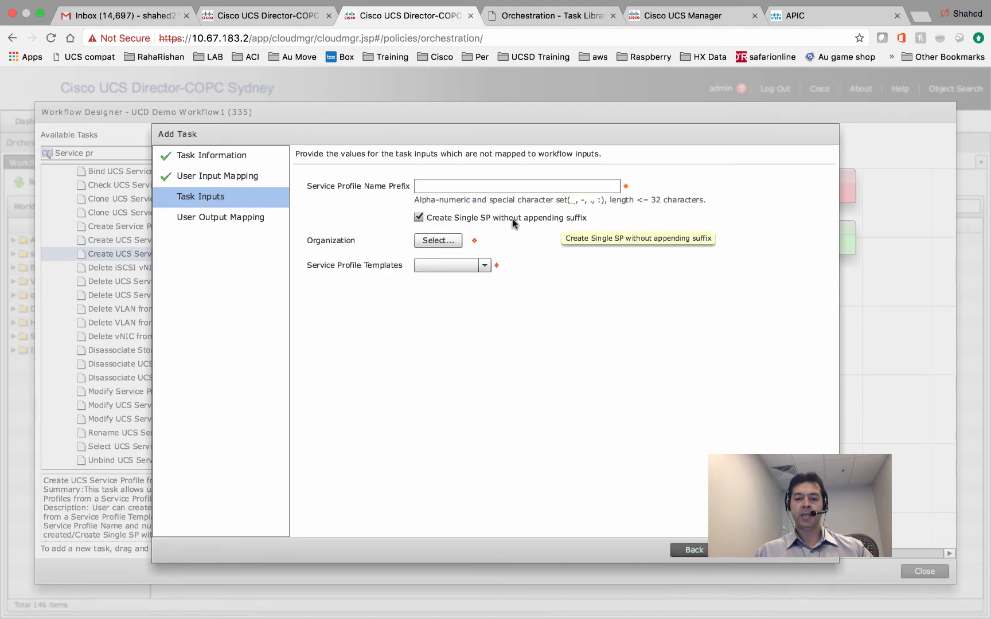
Set the task's organization to UCSDTrg of the stld1-i06-ucs account and its service profile template to UCSDBMATemplate
left_click(432, 242)
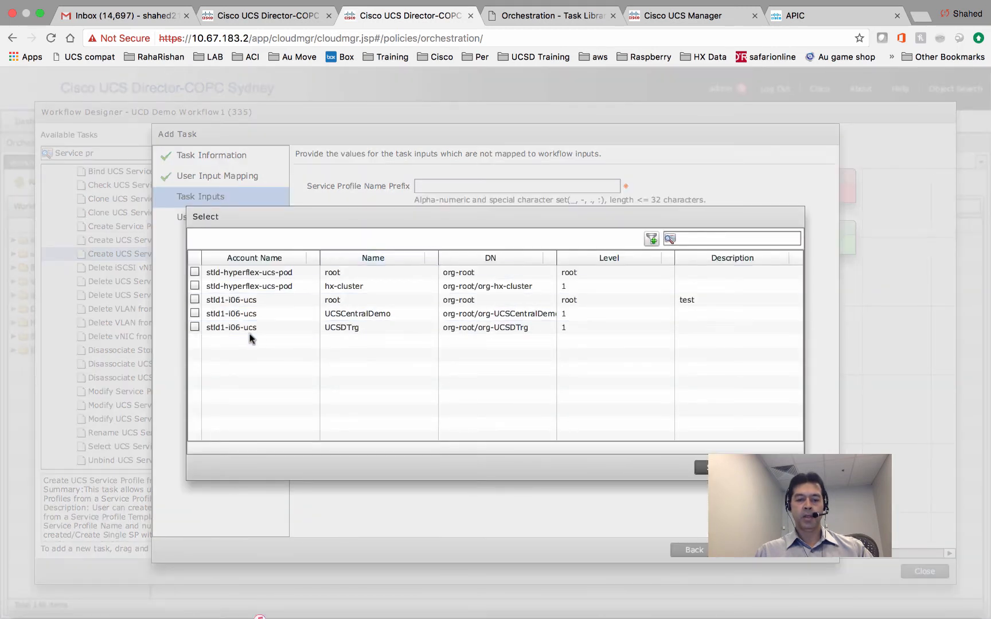
left_click(195, 327)
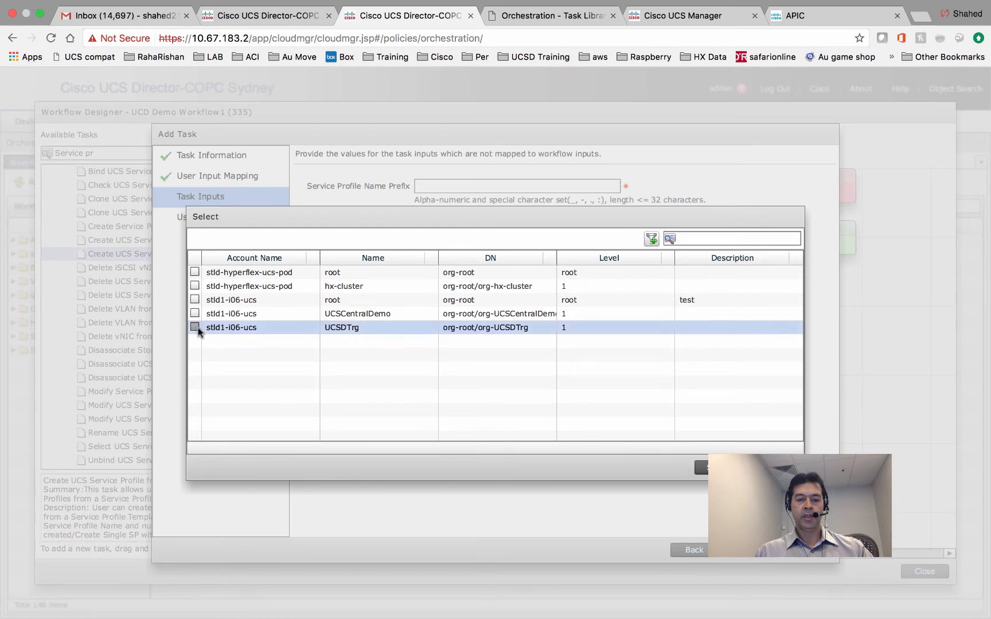
left_click(704, 469)
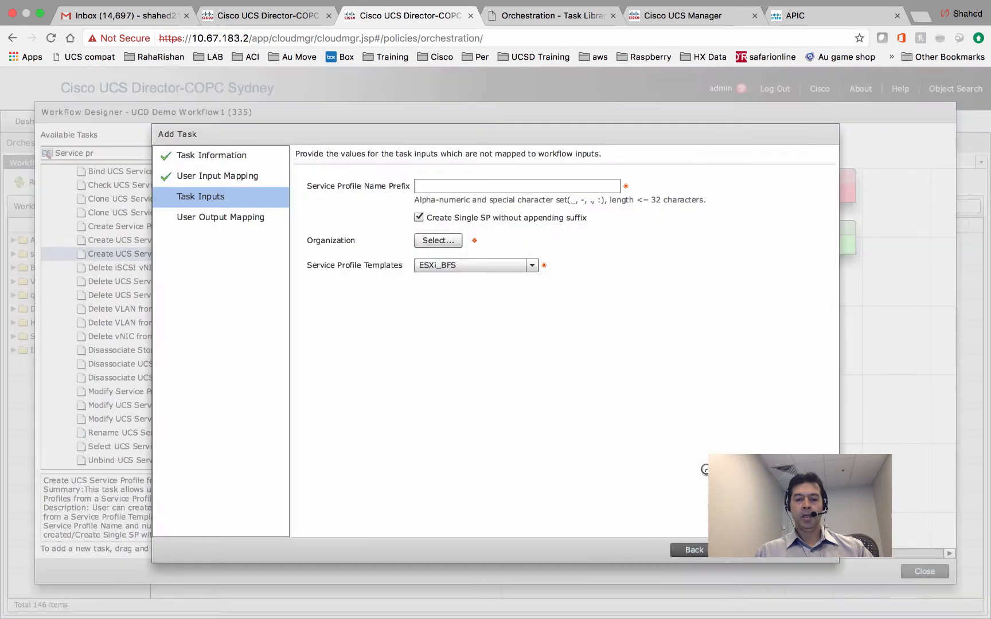
left_click(530, 266)
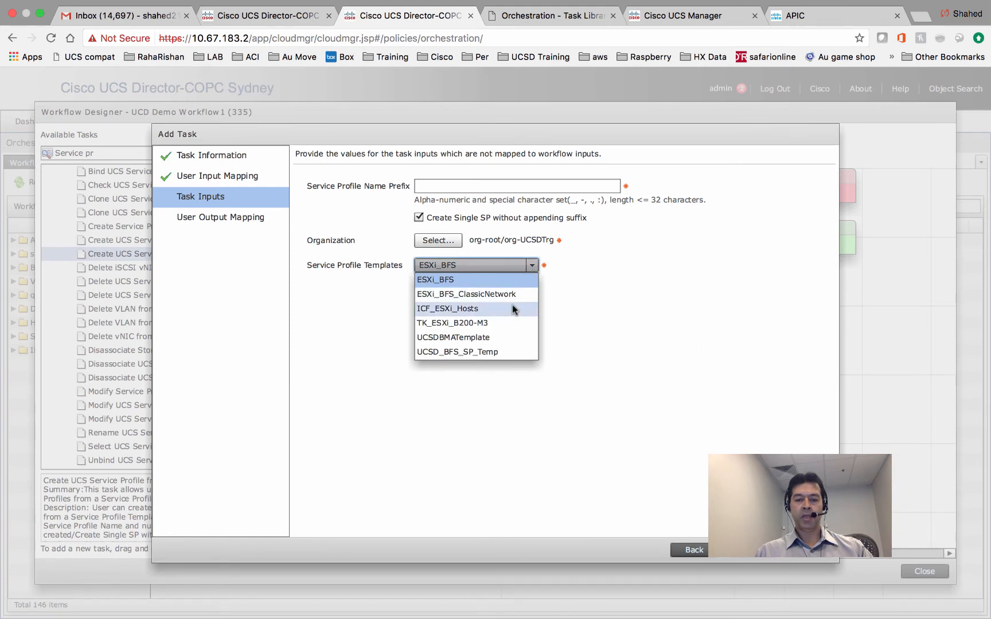
left_click(489, 337)
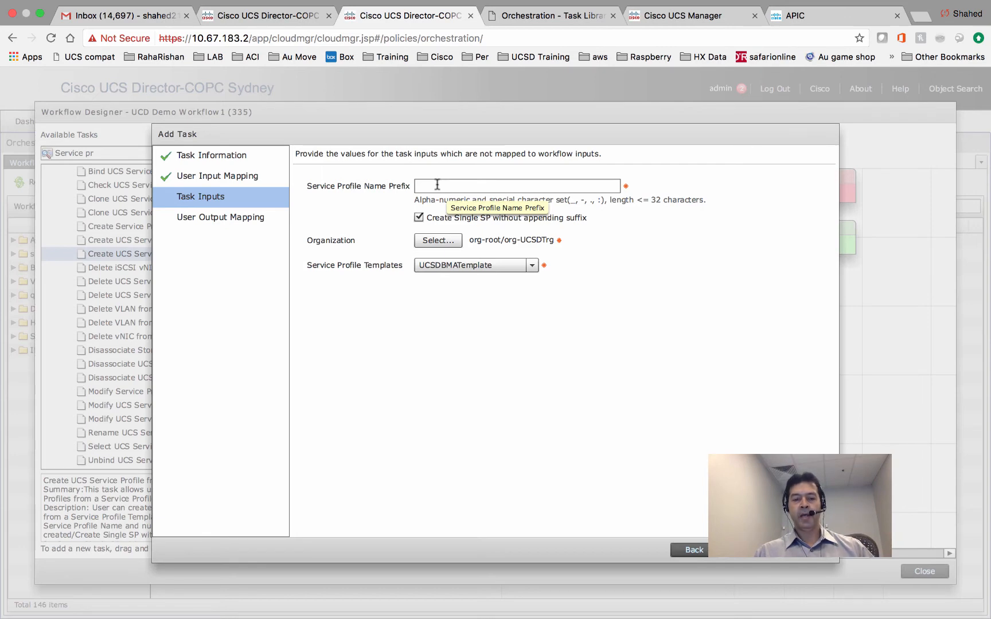
Return to User Input Mapping, map Service Profile Name Prefix to a user input, and open the form for a new user input
left_click(691, 552)
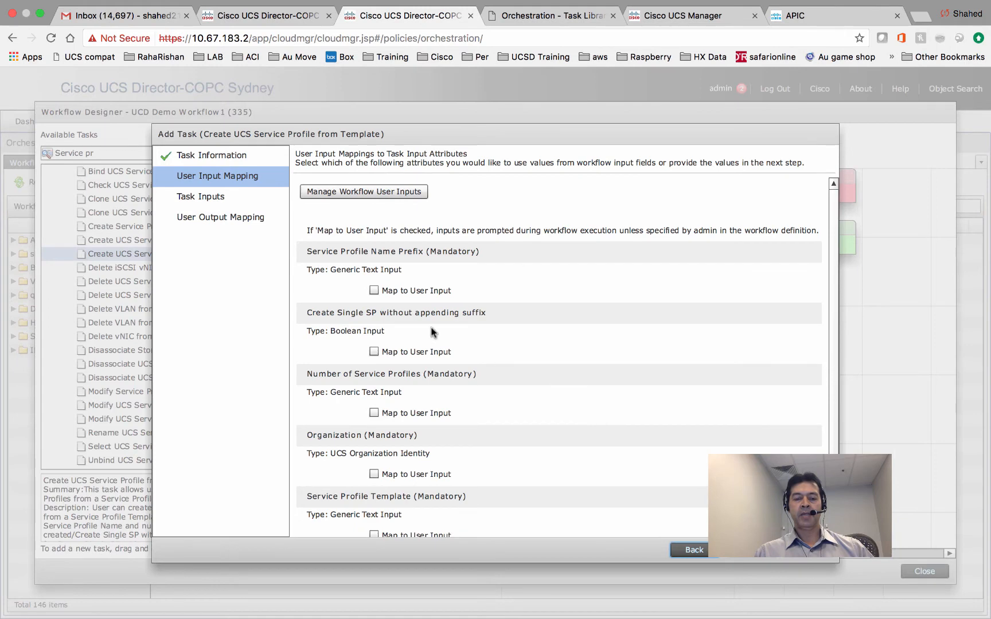
left_click(373, 291)
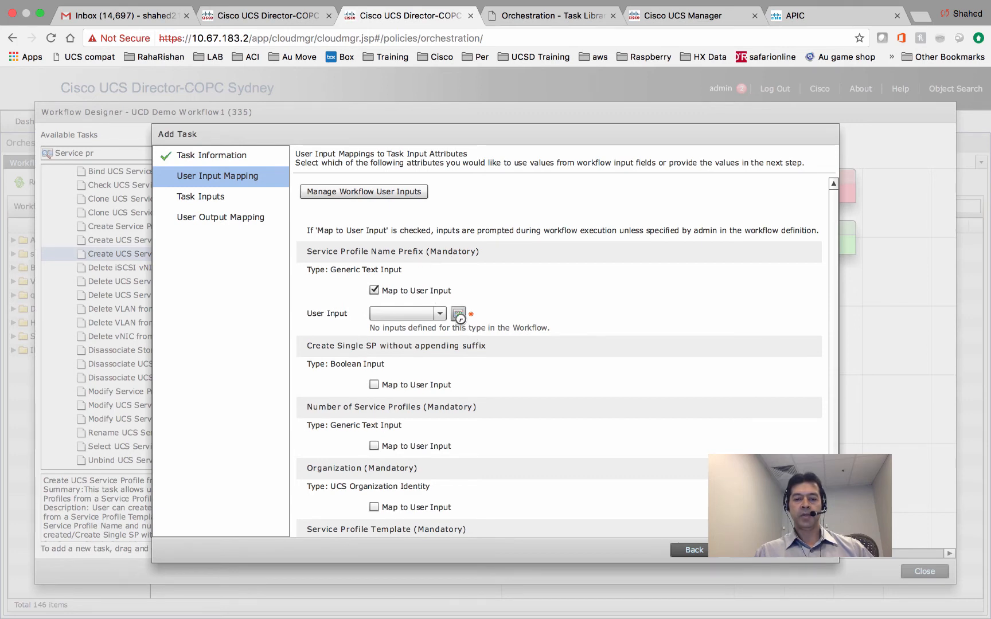
left_click(459, 314)
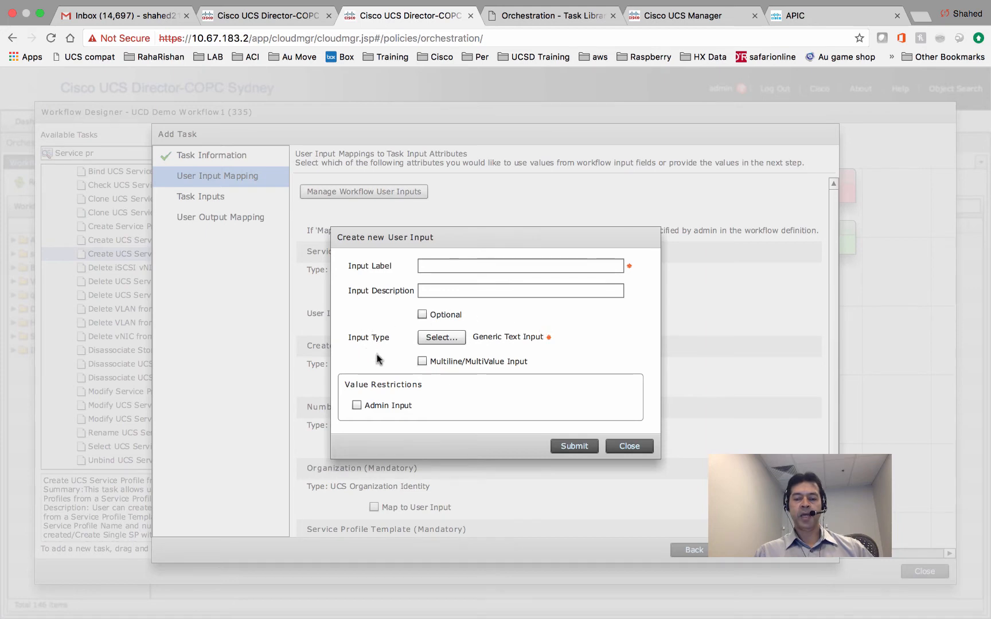
Browse the available input types for the new user input and leave the type as Generic Text Input
left_click(457, 336)
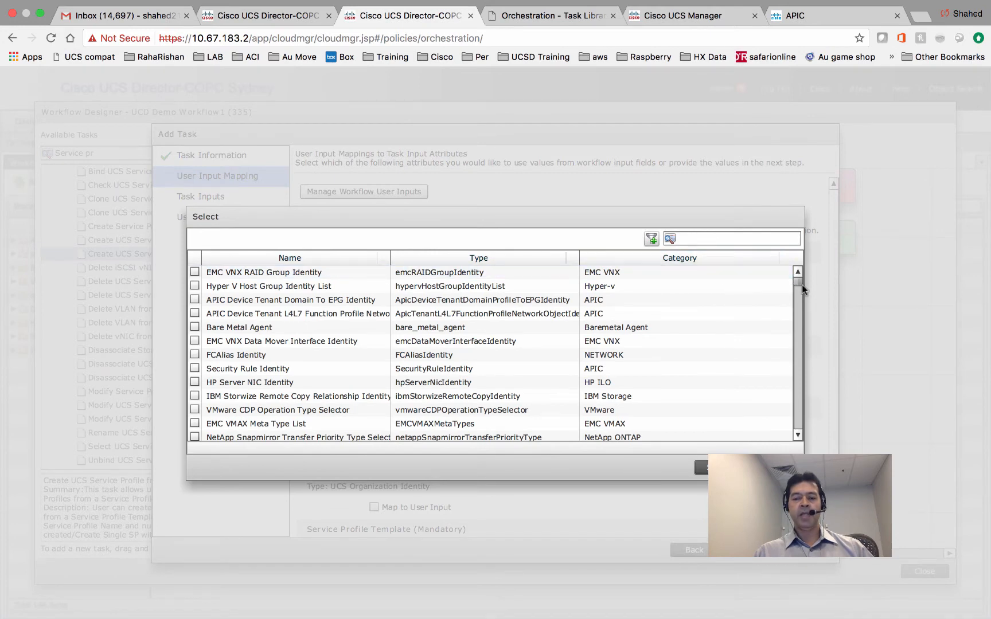
left_click_drag(803, 284, 801, 291)
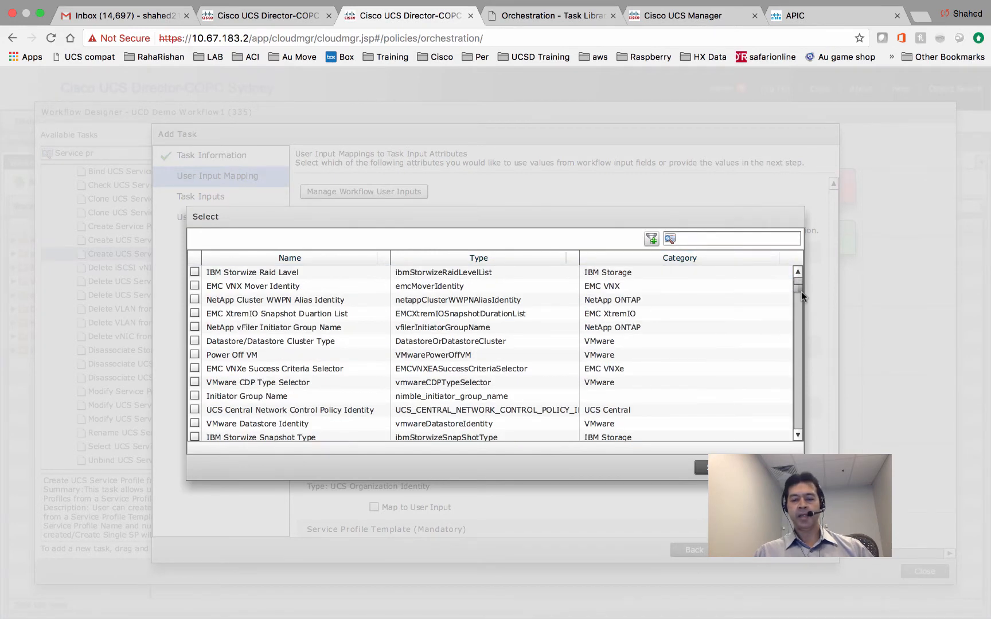
left_click_drag(801, 292, 801, 441)
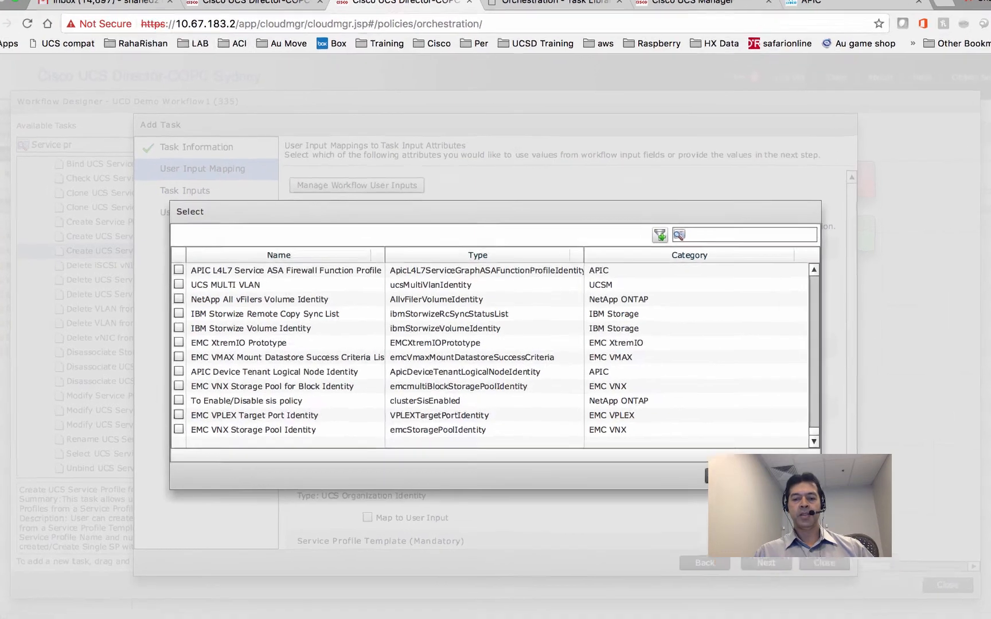
left_click(773, 467)
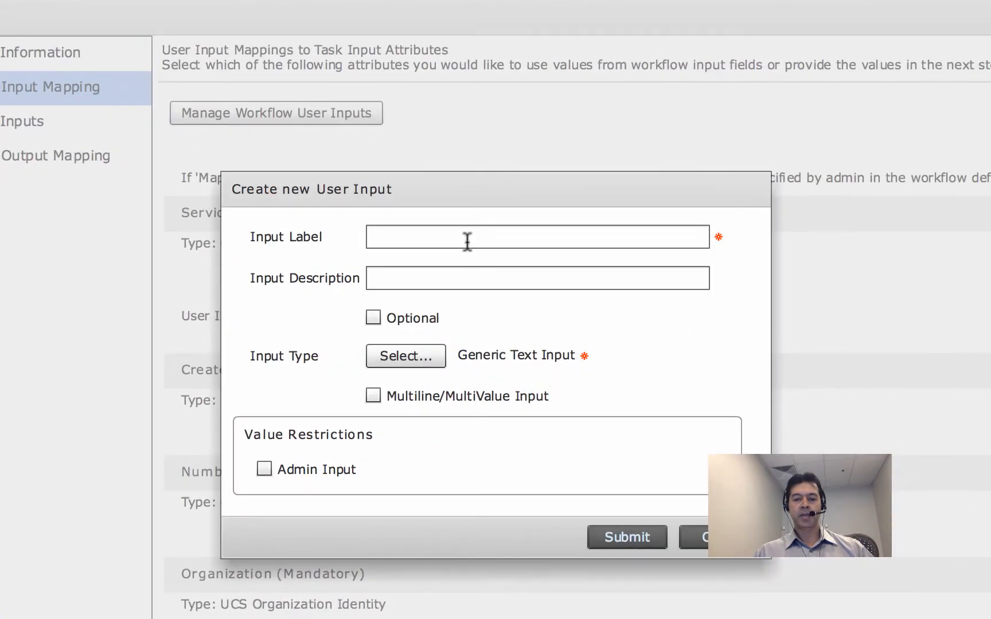
Label the new user input Service Profile Name
left_click(467, 240)
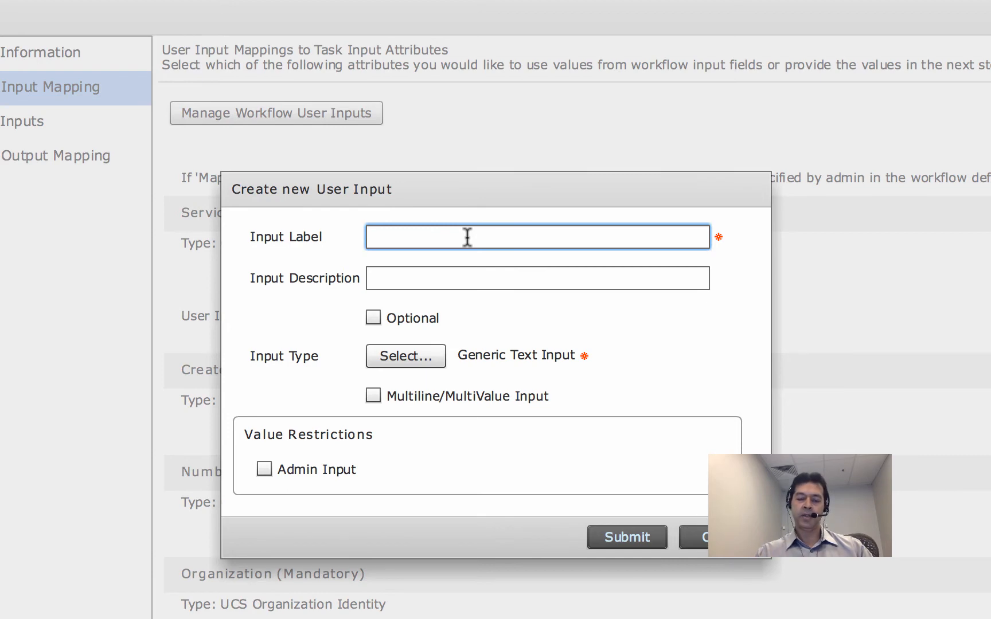
type("Se")
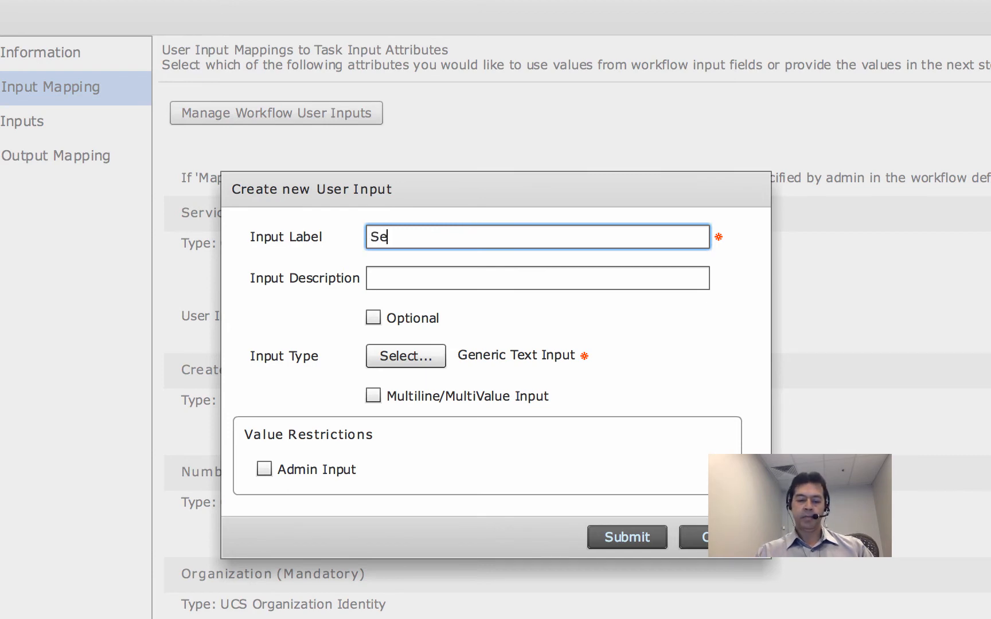
type("rvice Prof")
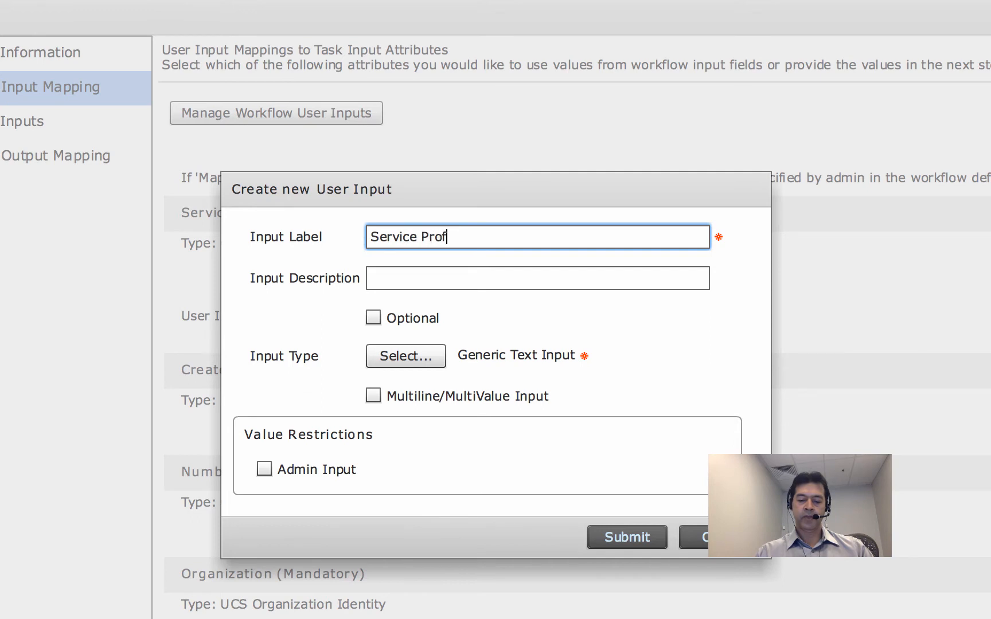
type("ile Name")
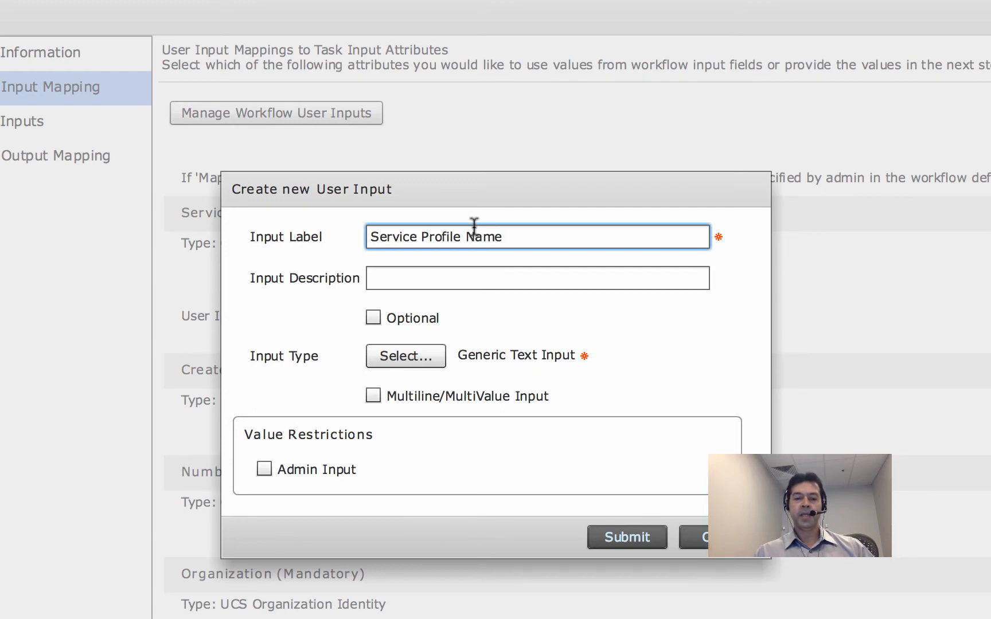
Enter SP-SQLXX as the description of the Service Profile Name user input
left_click(450, 281)
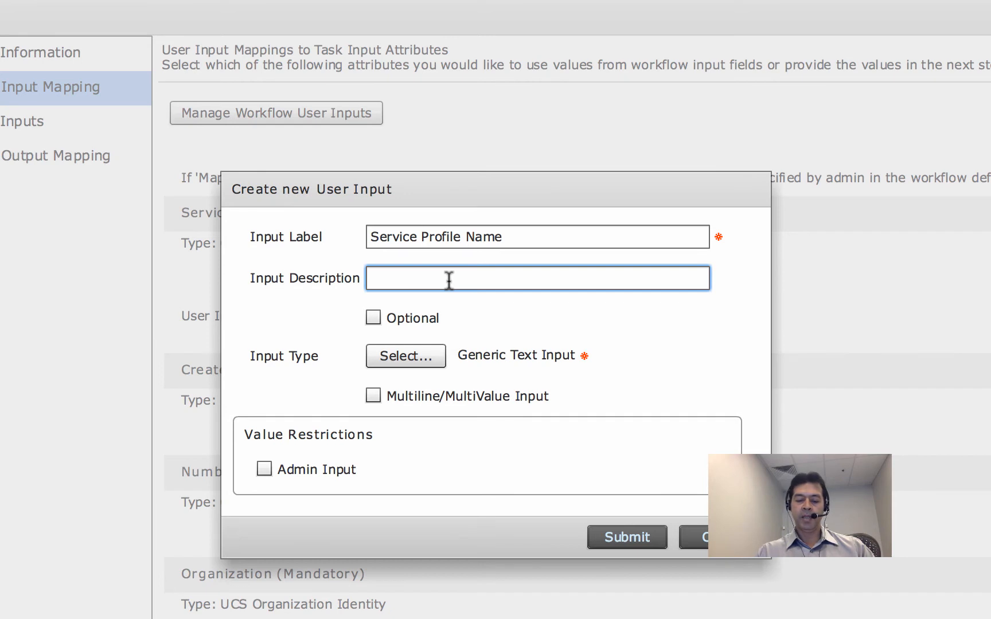
type("SP-")
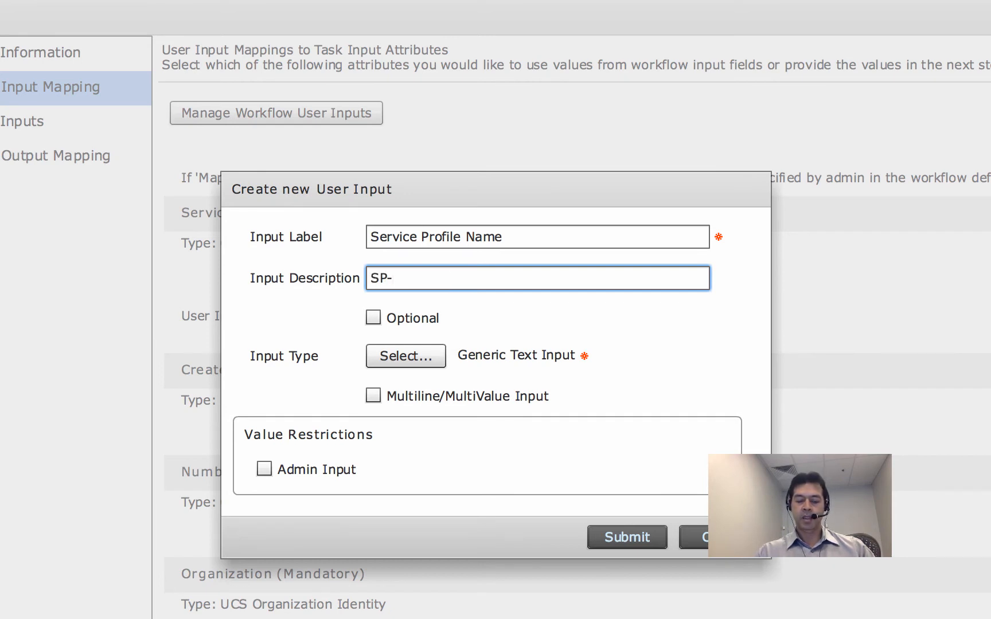
type("SQL")
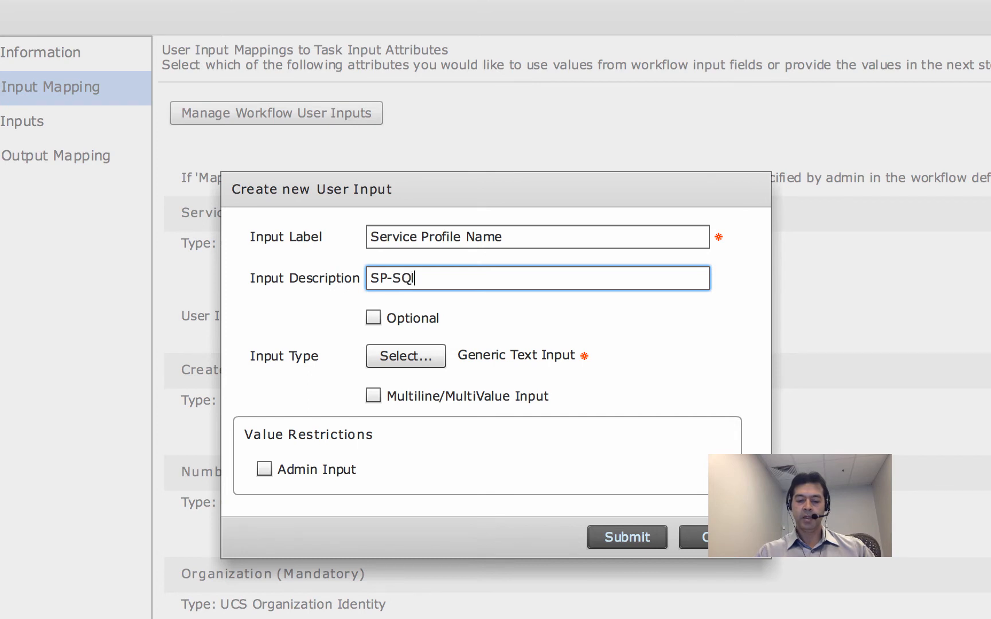
type("-XX")
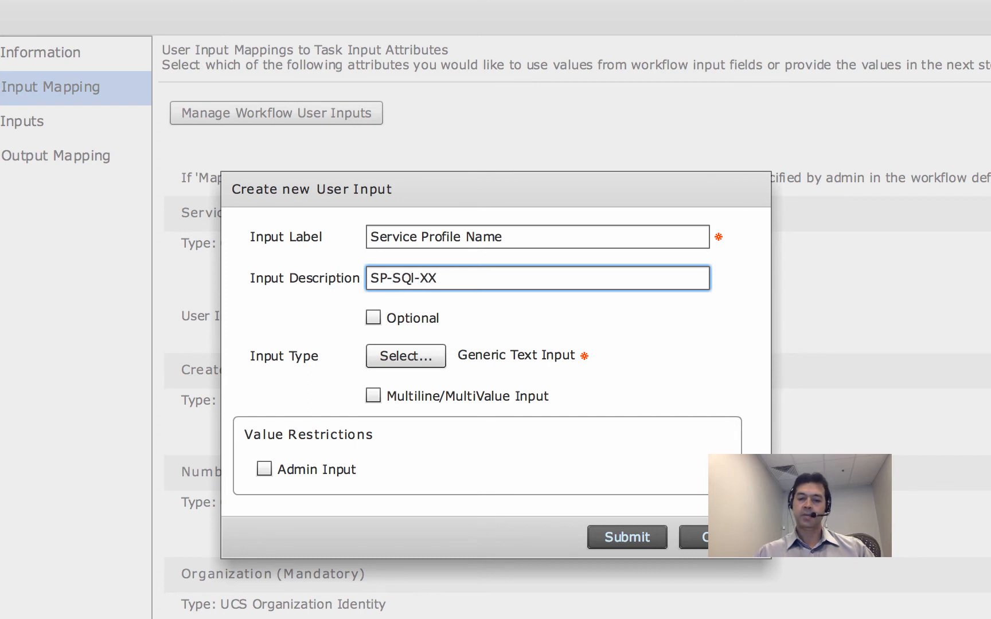
left_click(422, 278)
key("BackSpace")
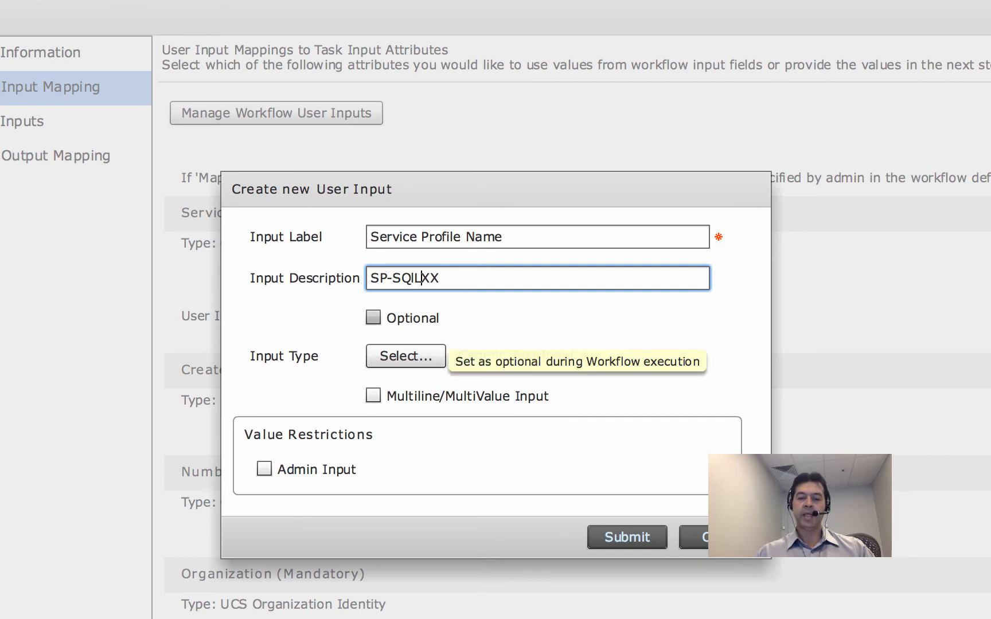
key("BackSpace")
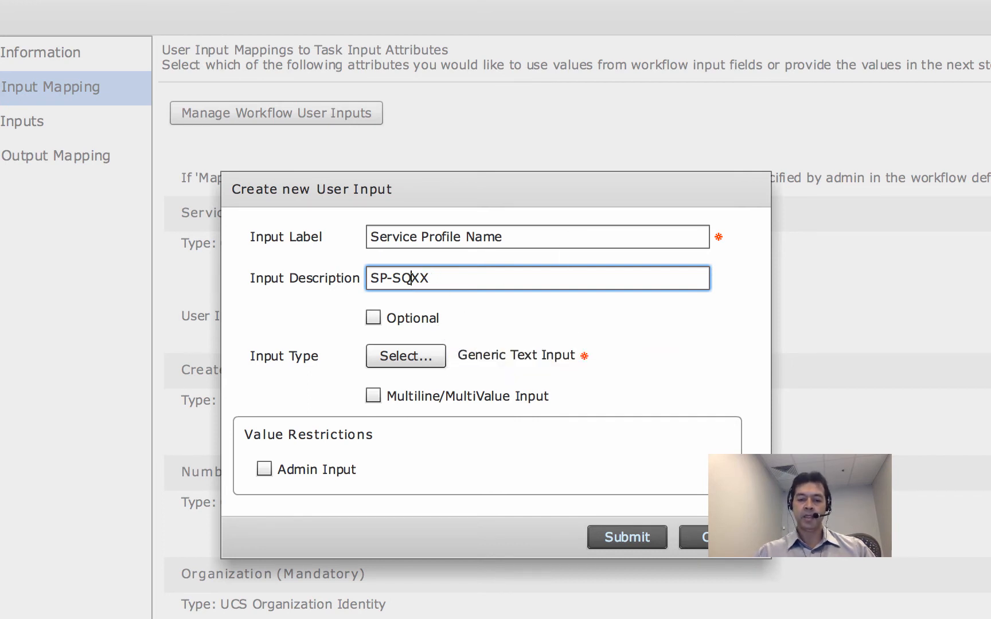
type("L")
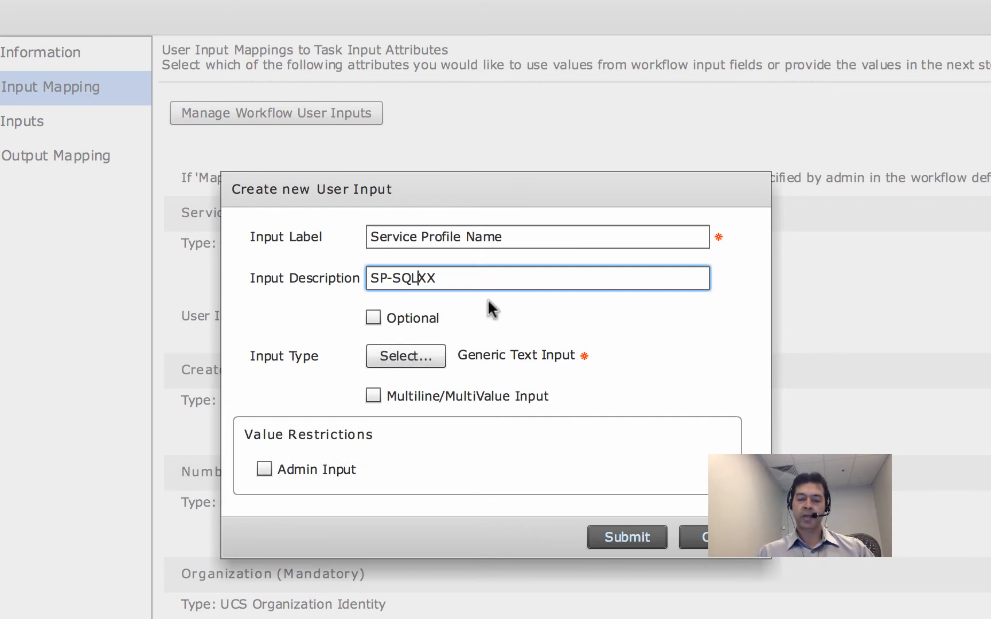
left_click(263, 468)
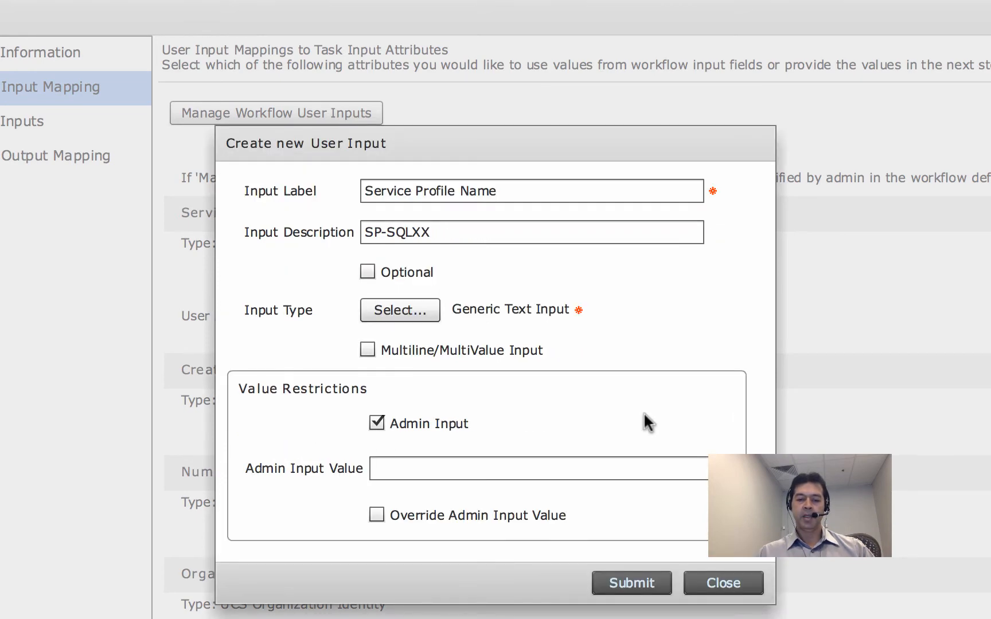
left_click(555, 467)
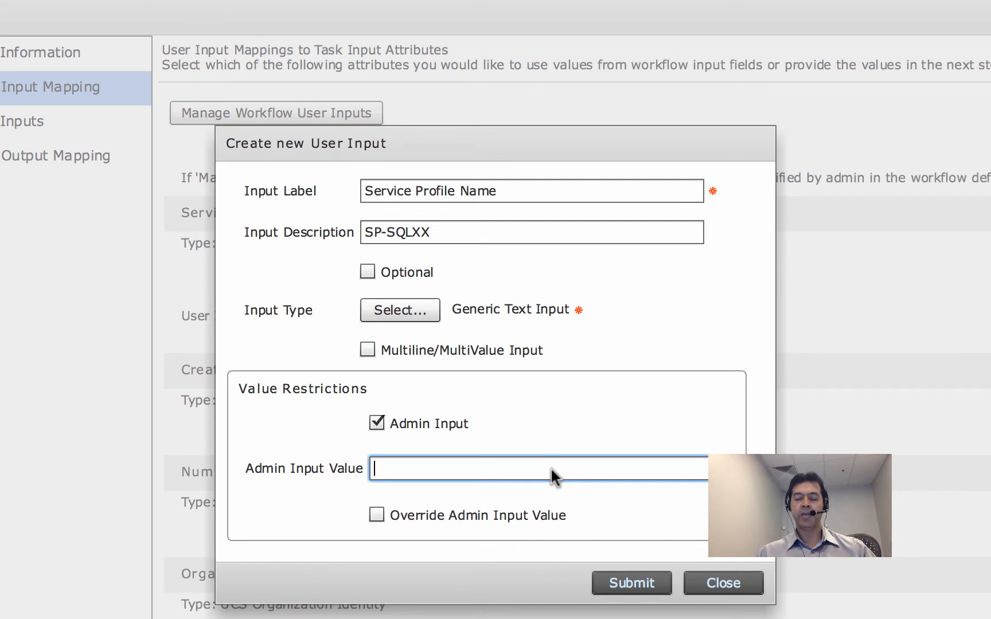
left_click(374, 514)
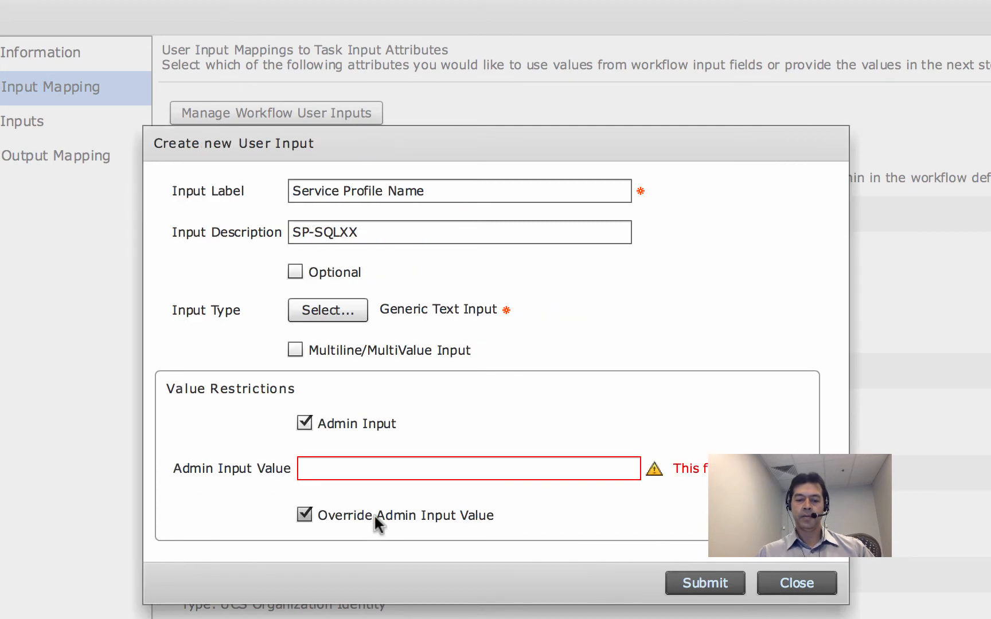
left_click(367, 466)
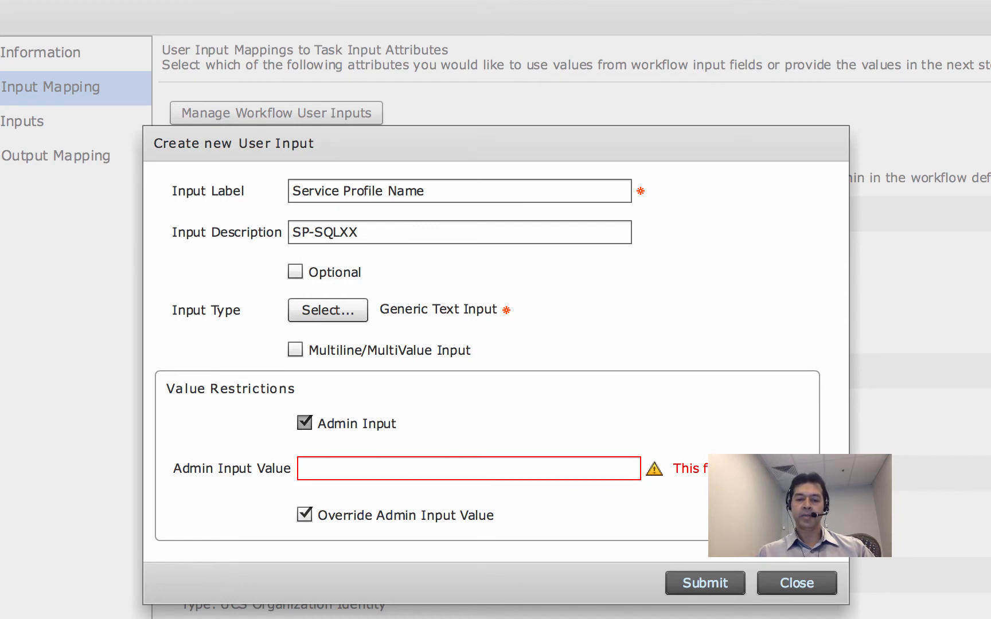
left_click(305, 423)
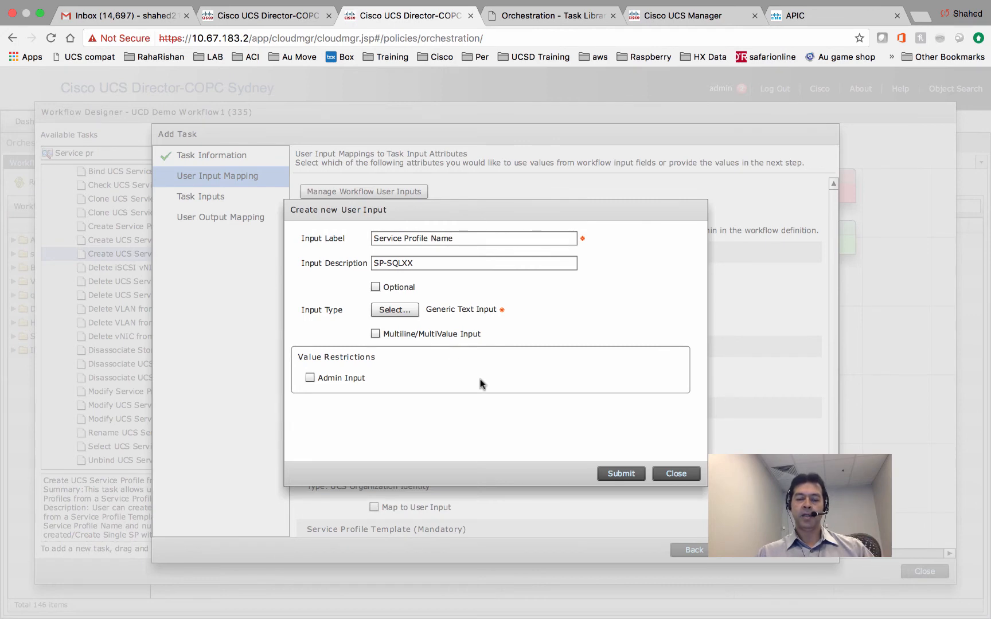
Submit the Service Profile Name user input and proceed to the Task Inputs
left_click(625, 477)
left_click(505, 364)
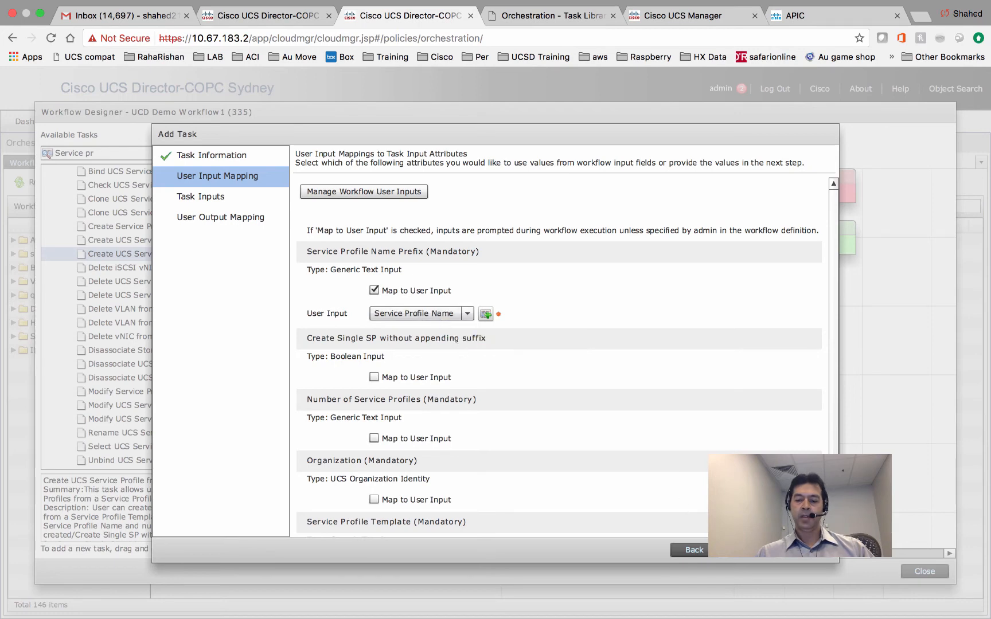
left_click(743, 550)
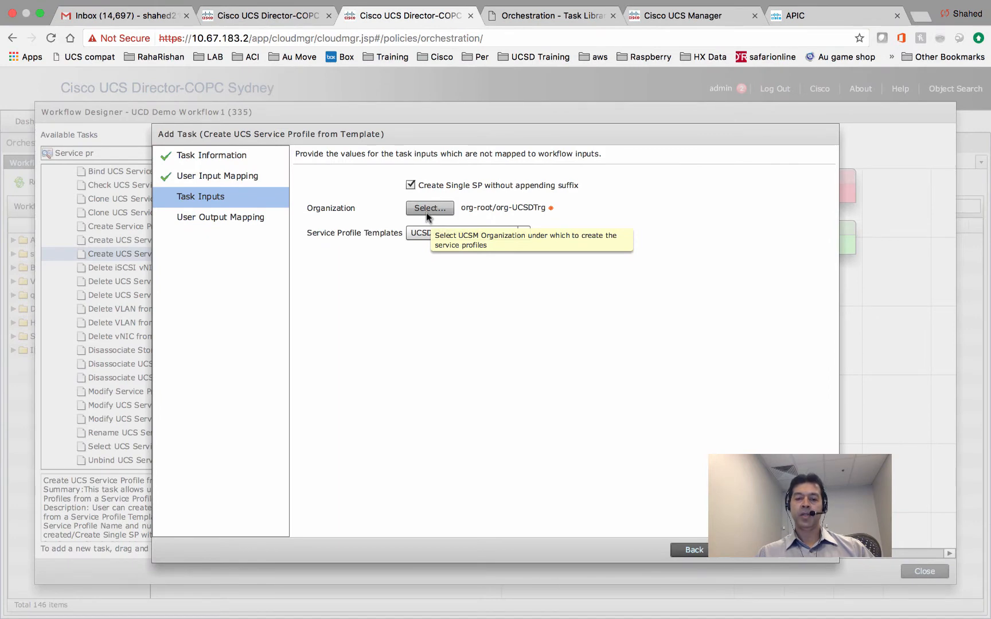
Clear the UCSDTrg organization selection from the task inputs
left_click(425, 212)
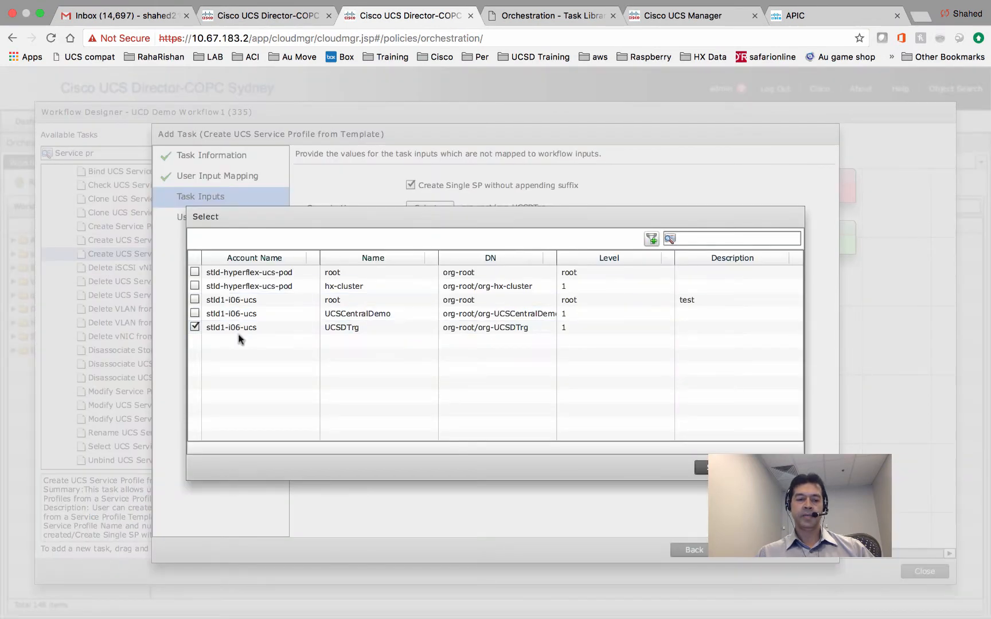
left_click(197, 327)
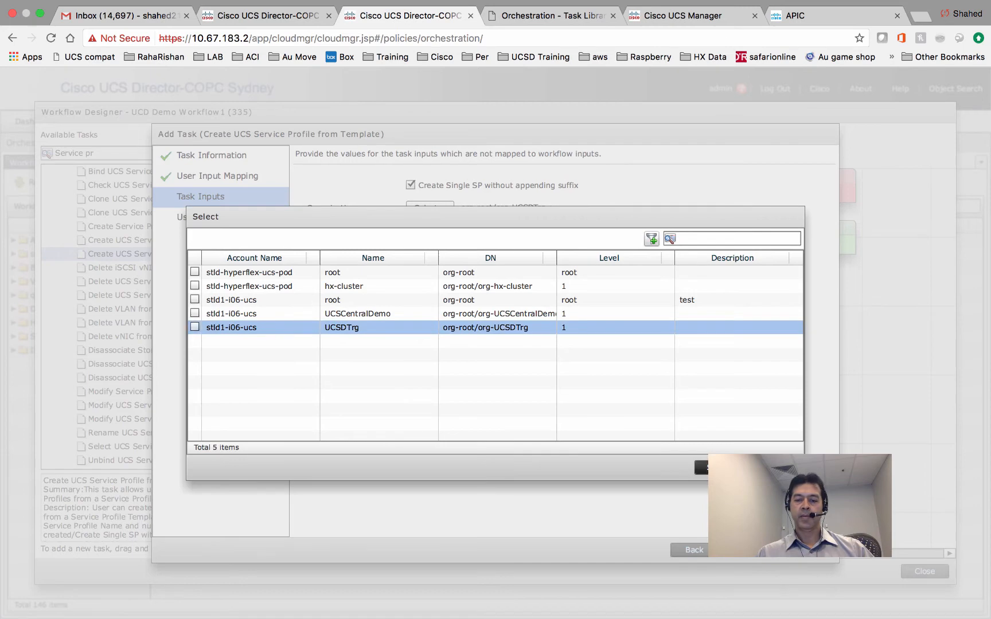
left_click(702, 467)
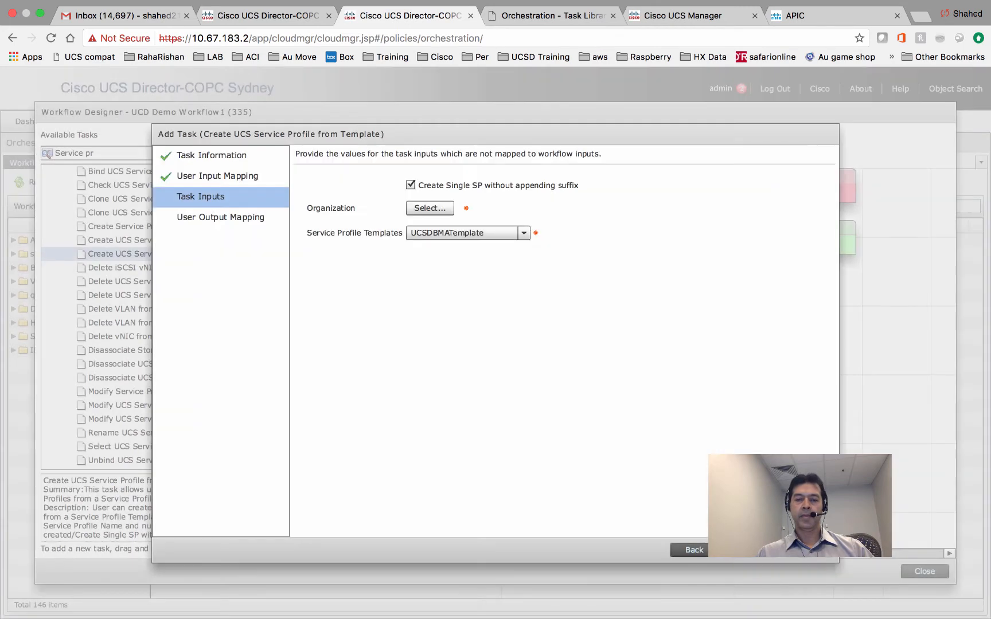
Return to User Input Mapping, map the Organization attribute to a user input, and open the form for a new user input
left_click(699, 552)
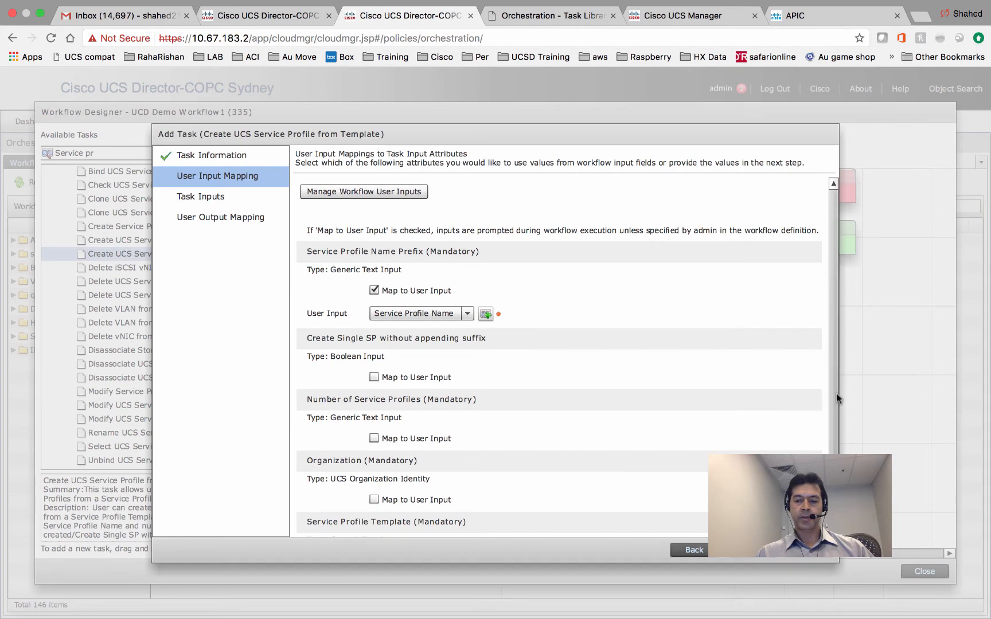
scroll(833, 394, "down", 2)
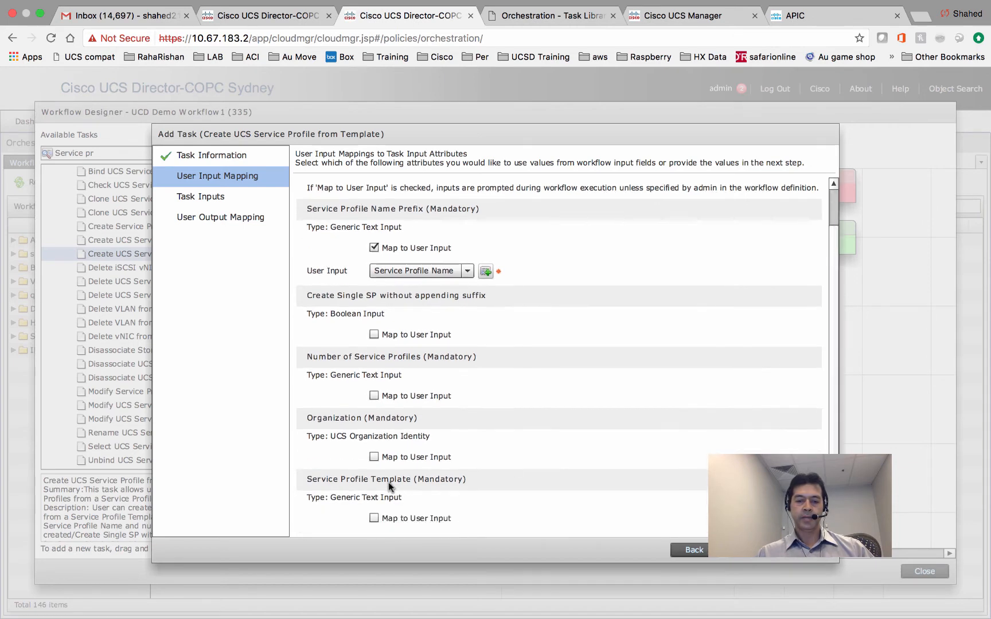
left_click(374, 457)
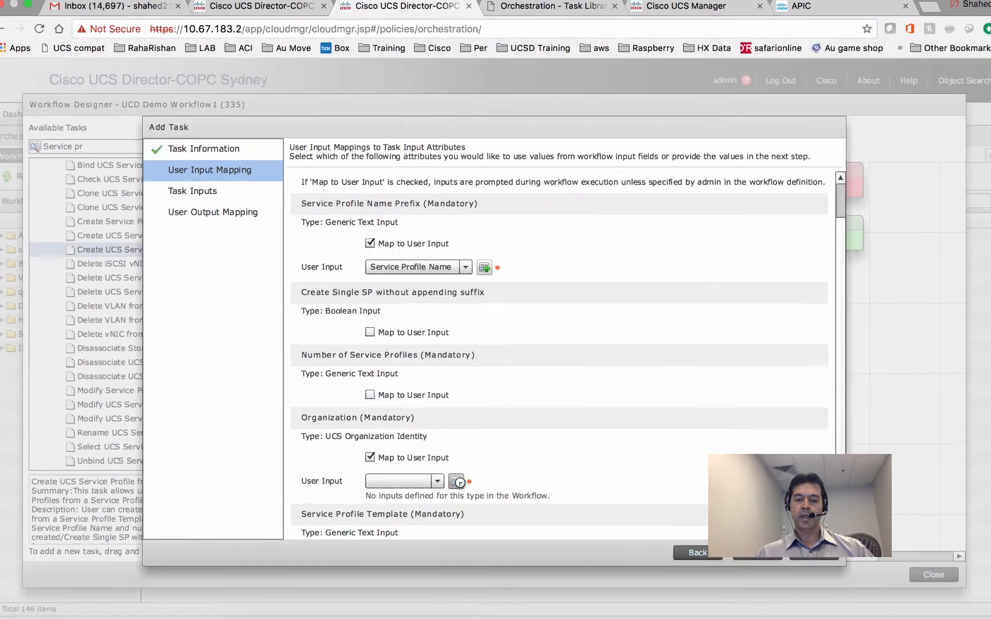
left_click(457, 482)
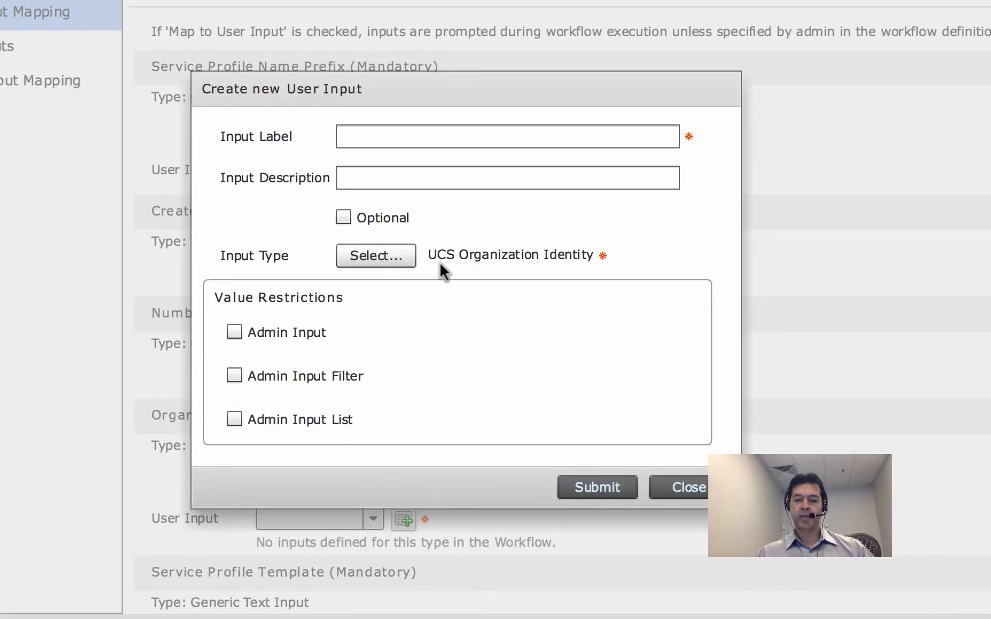
Label the new UCS Organization Identity user input UCS Org
left_click(498, 136)
type("U")
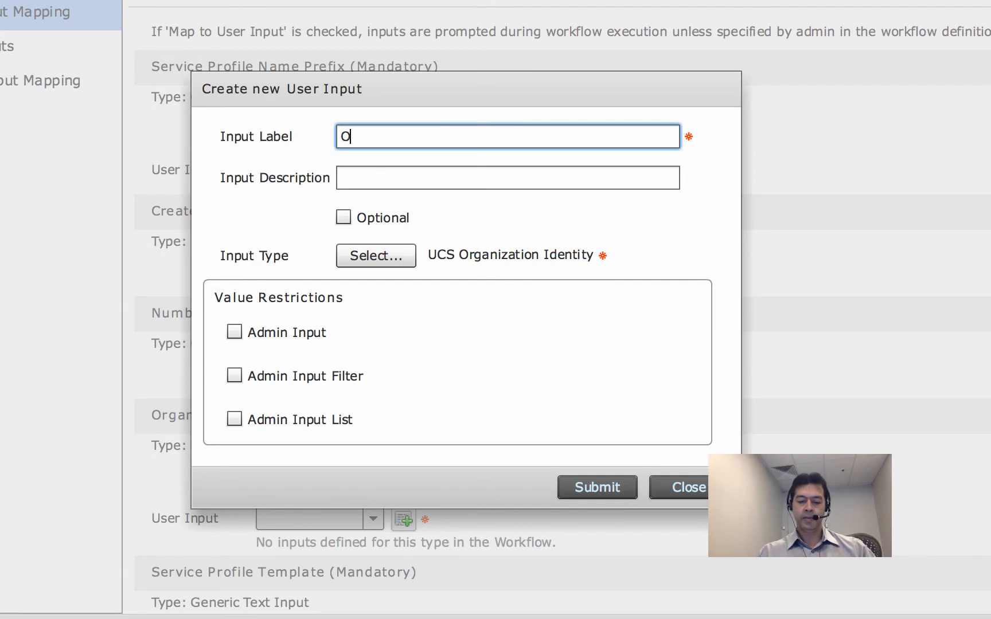
key("BackSpace")
type("UCS ")
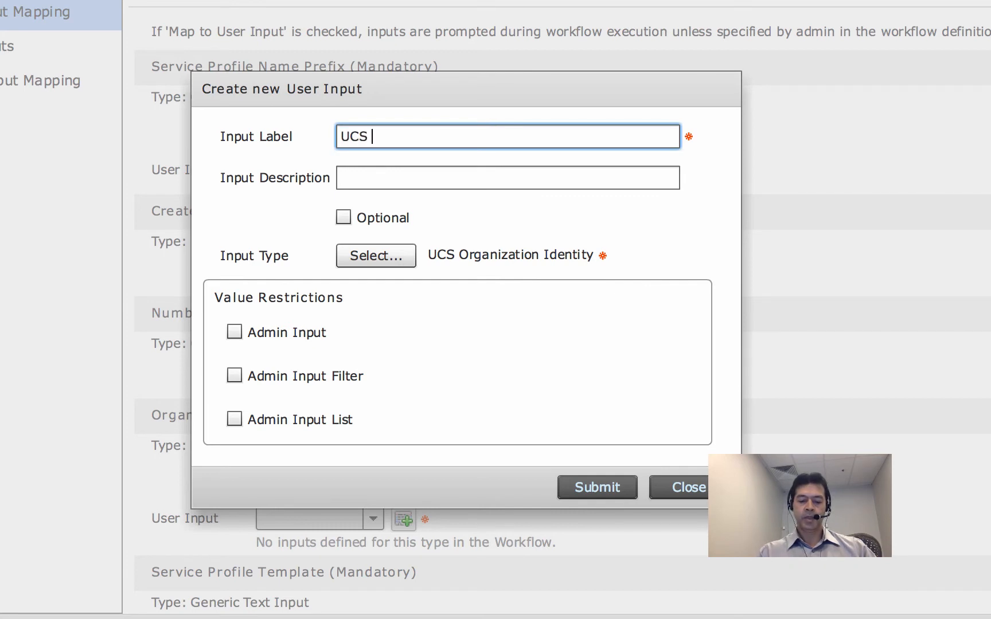
type("Org")
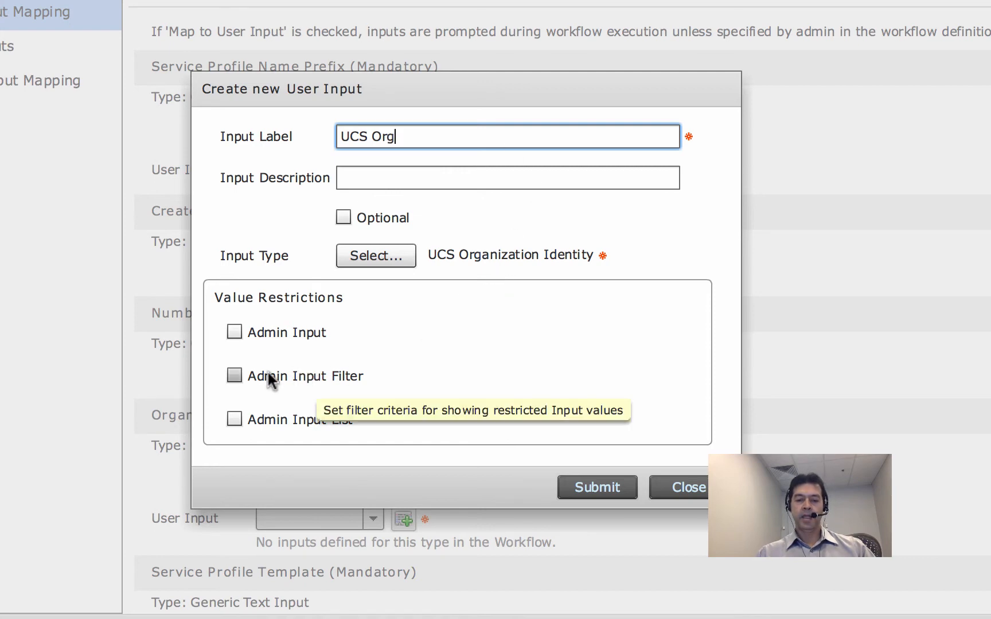
Restrict UCS Org with an admin input list of the stld1-i06-ucs organizations root, UCSCentralDemo and UCSDTrg, and submit the user input
left_click(234, 420)
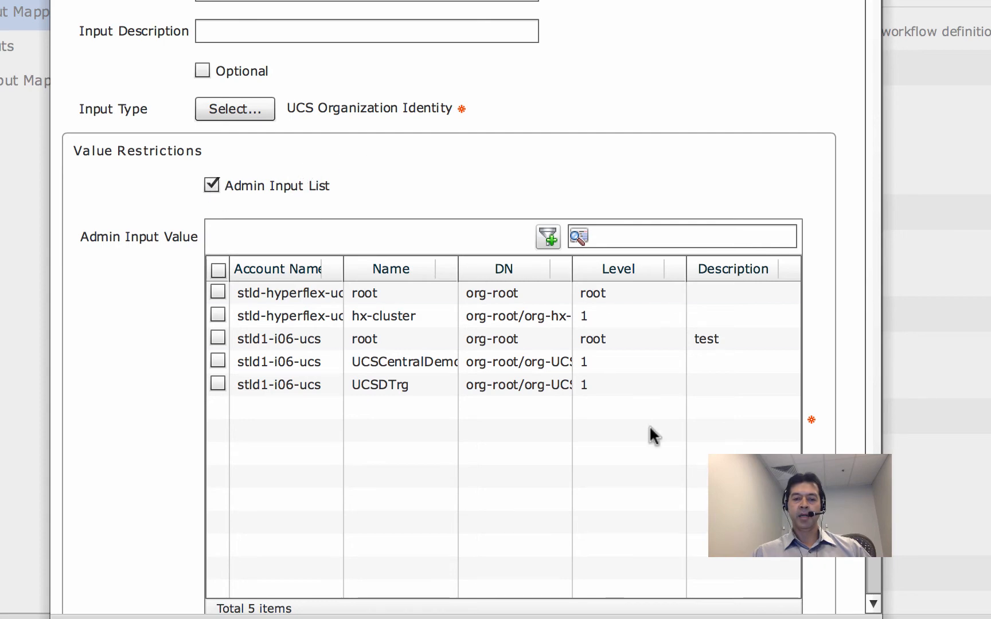
key("Return")
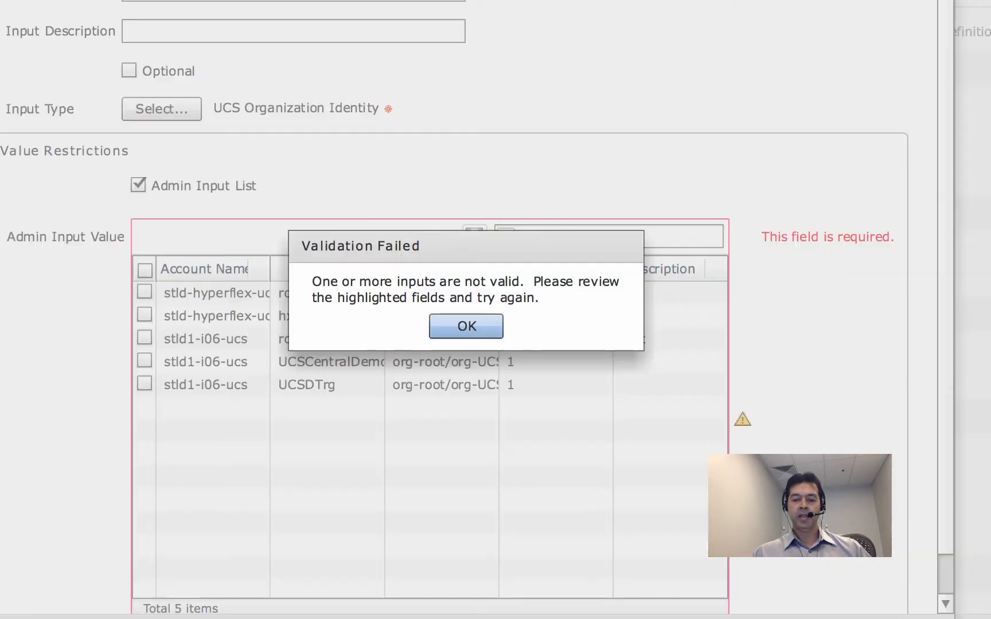
left_click(476, 332)
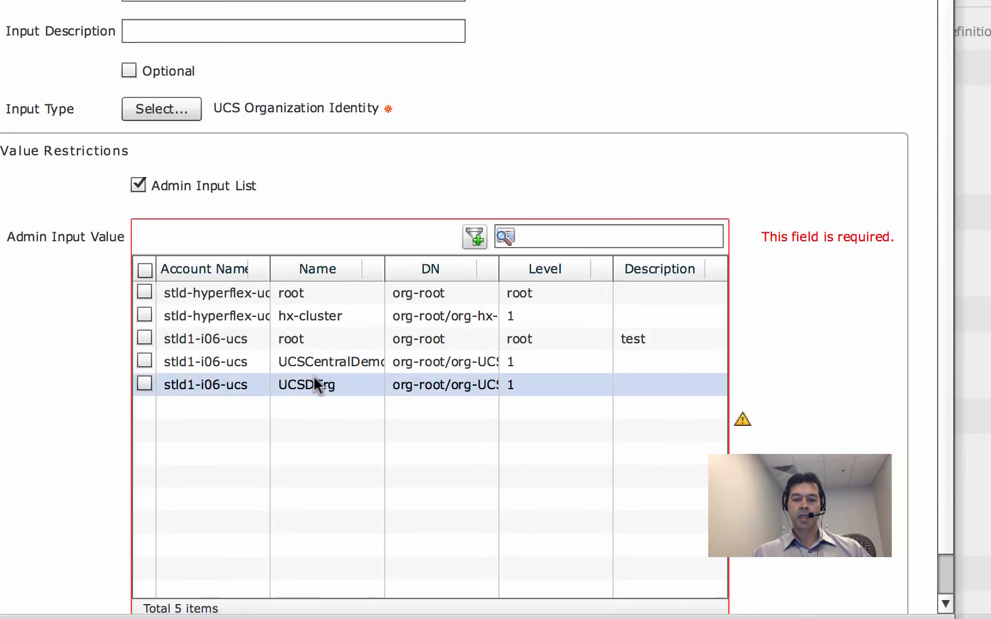
left_click(140, 384)
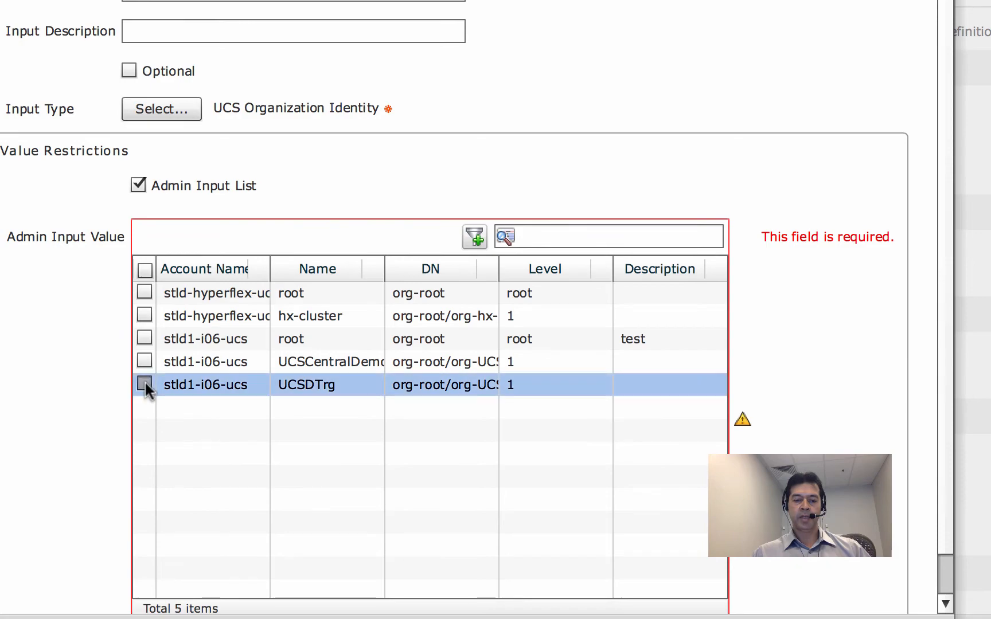
left_click(144, 380)
left_click(145, 360)
left_click(144, 340)
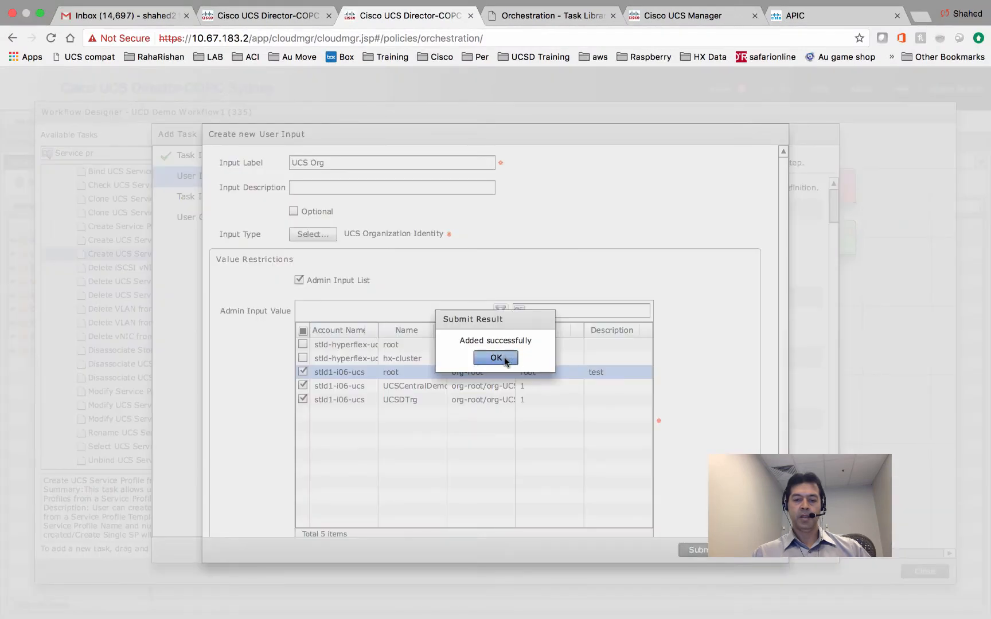
left_click(503, 359)
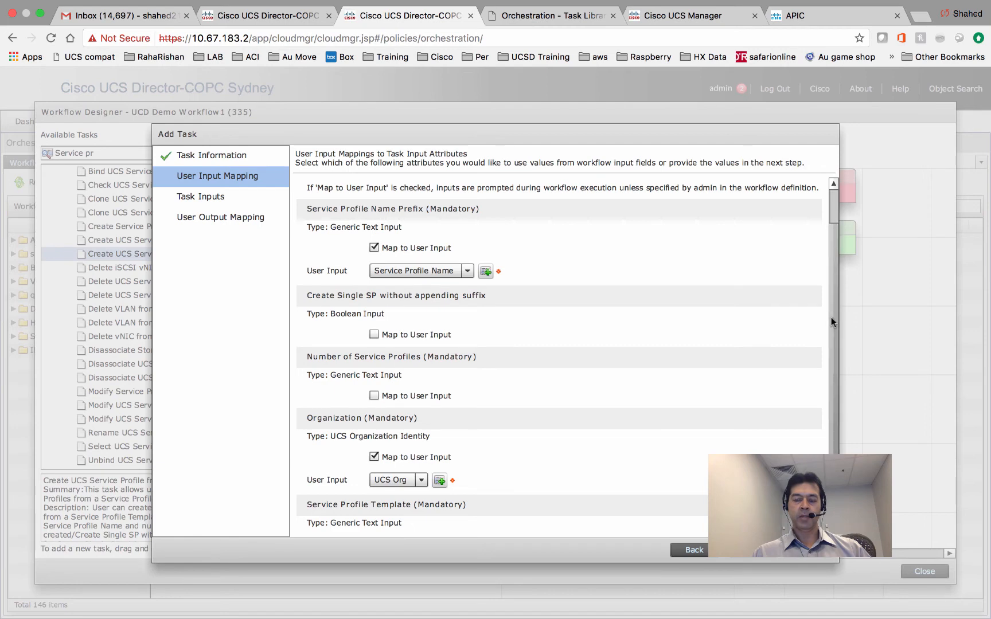
scroll(831, 318, "down", 1)
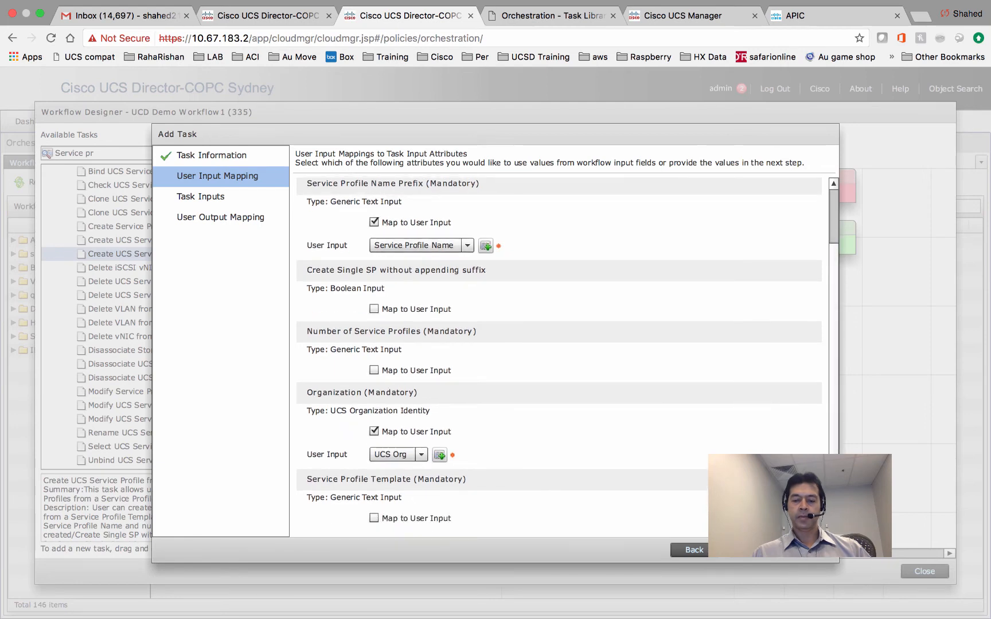
Complete the Create UCS Service Profile from Template task without output mappings and save it to the workflow
left_click(747, 557)
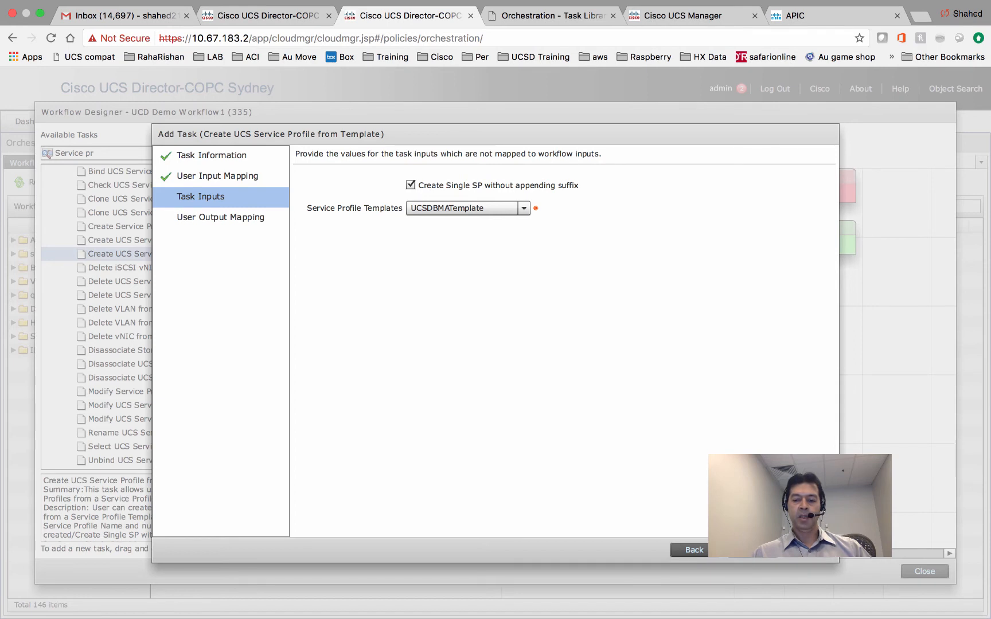
left_click(755, 555)
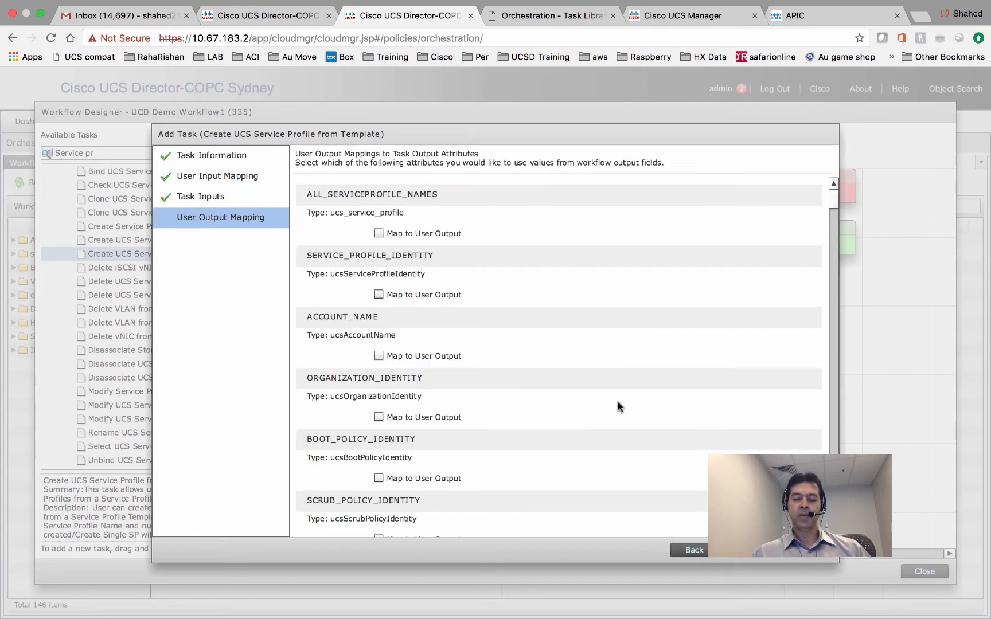
left_click(757, 556)
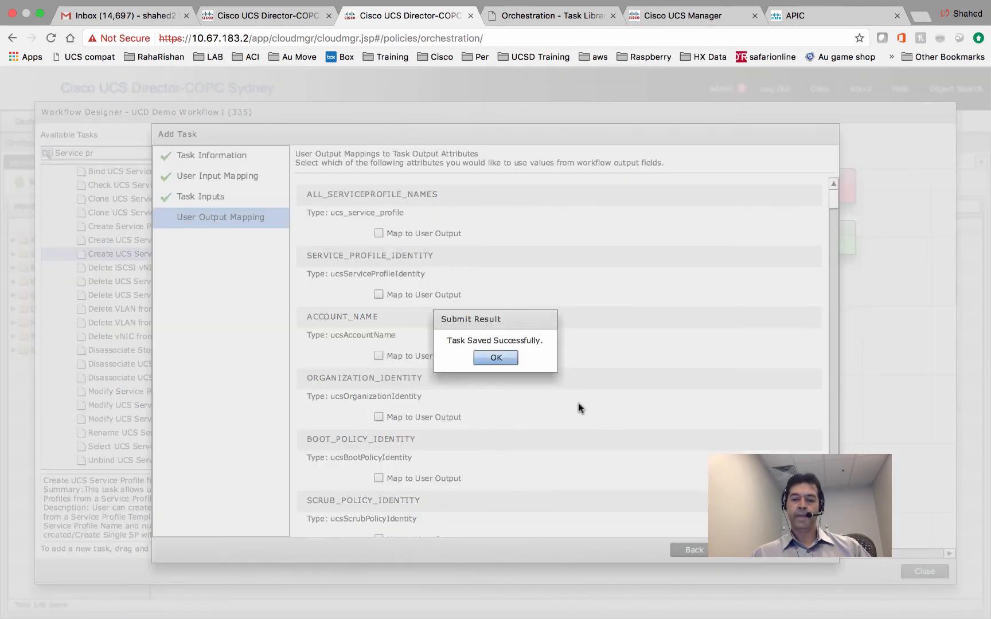
left_click(510, 359)
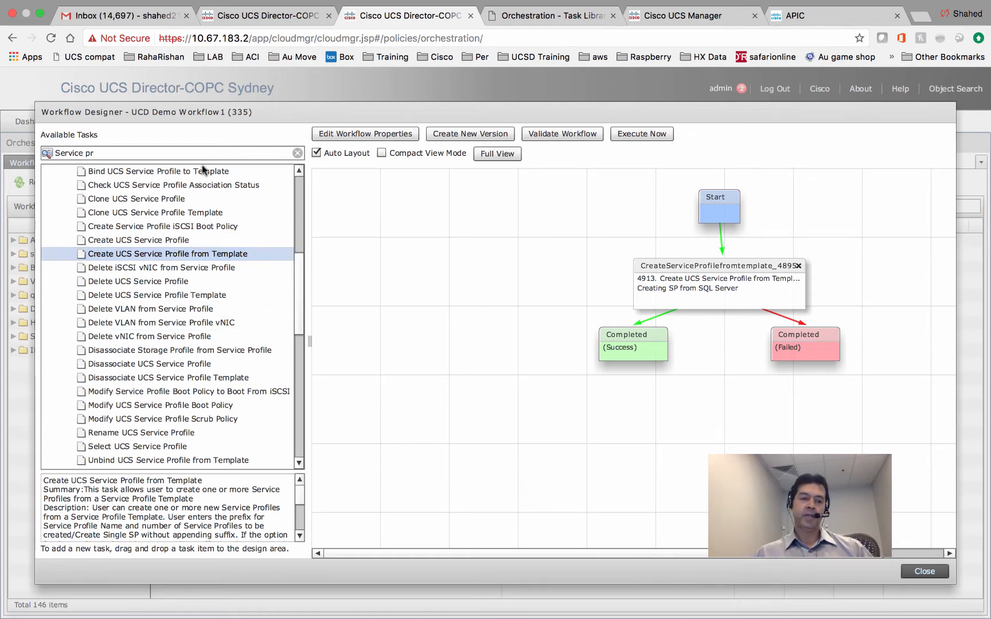
Search the available tasks for approval, add a User Approval task to the workflow, and advance to its task inputs without input mappings
left_click_drag(207, 152, 57, 147)
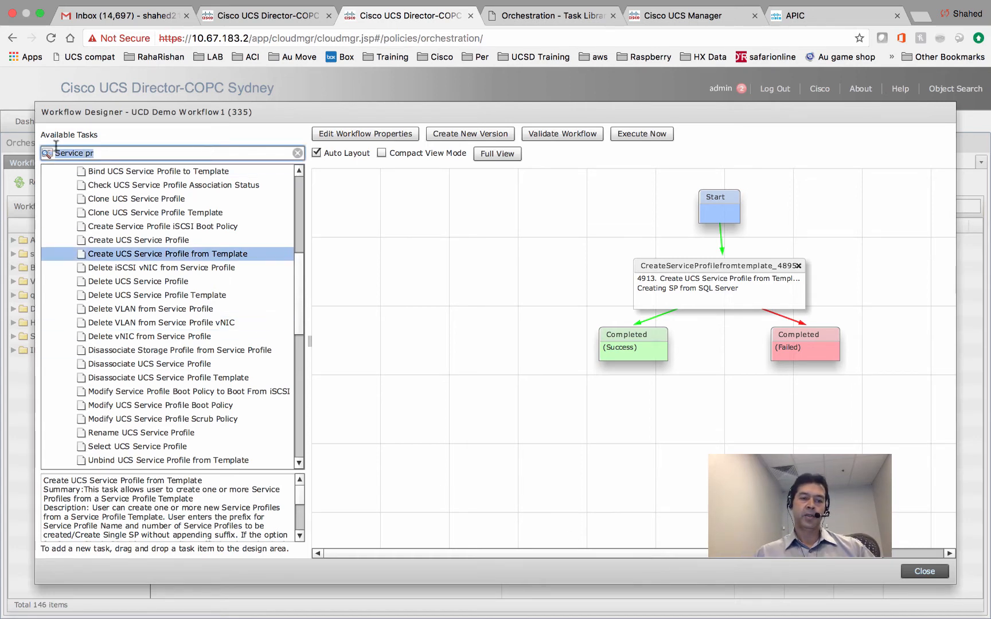
type("approval")
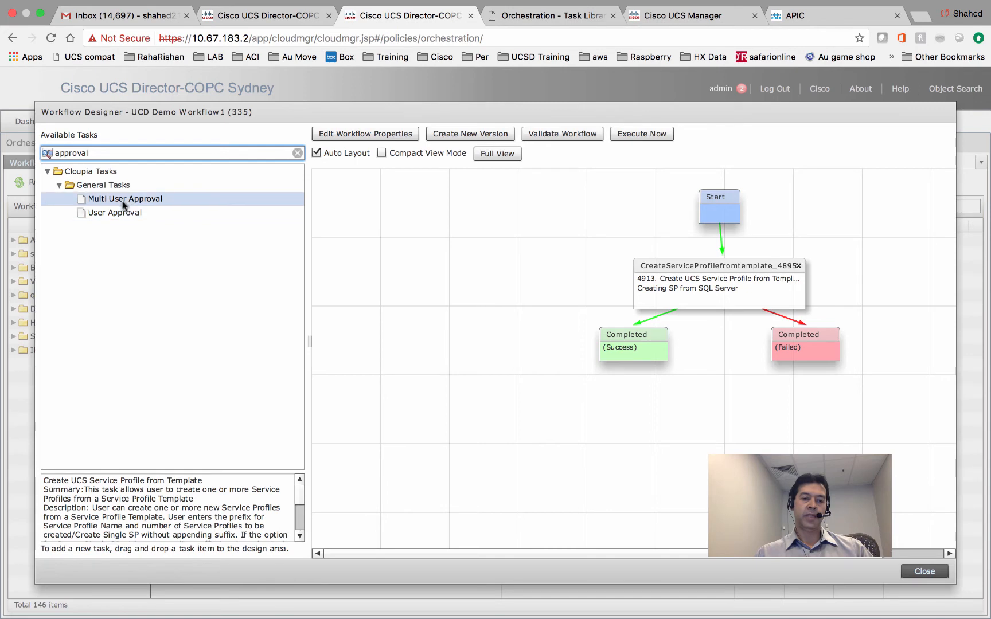
left_click_drag(122, 210, 443, 213)
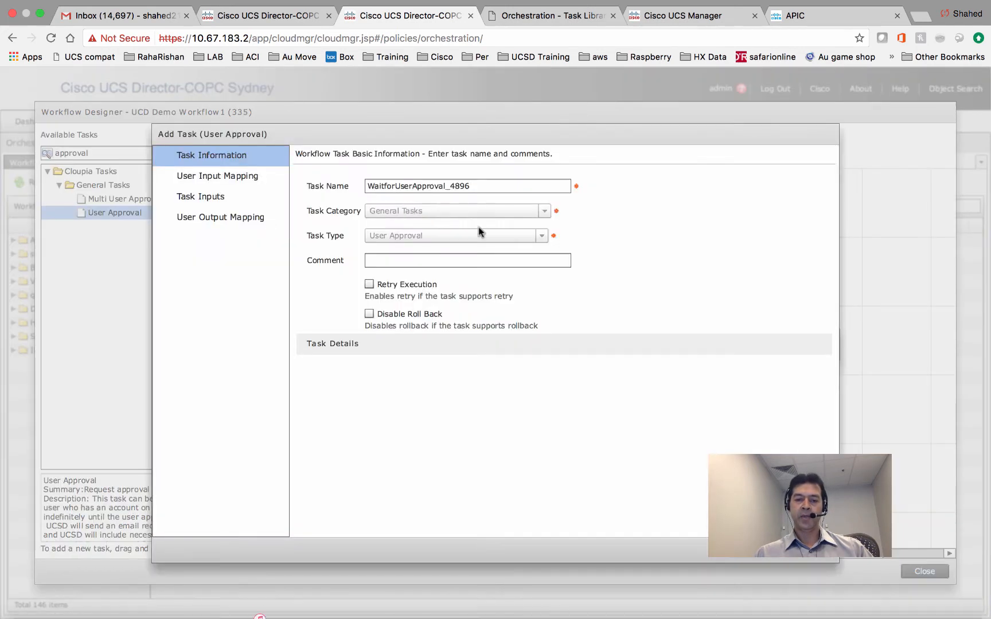
left_click(749, 554)
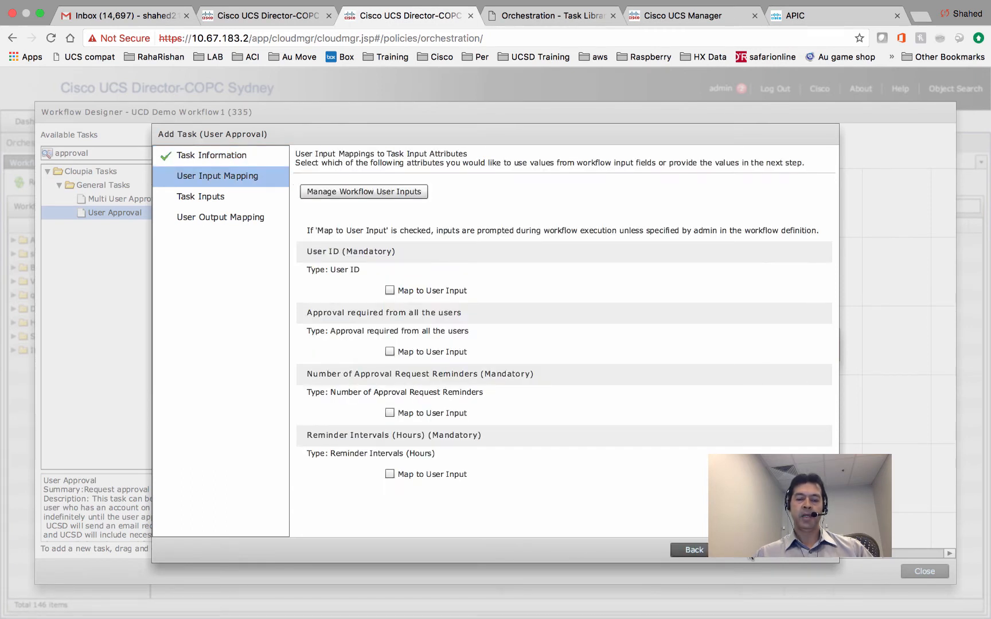
left_click(750, 554)
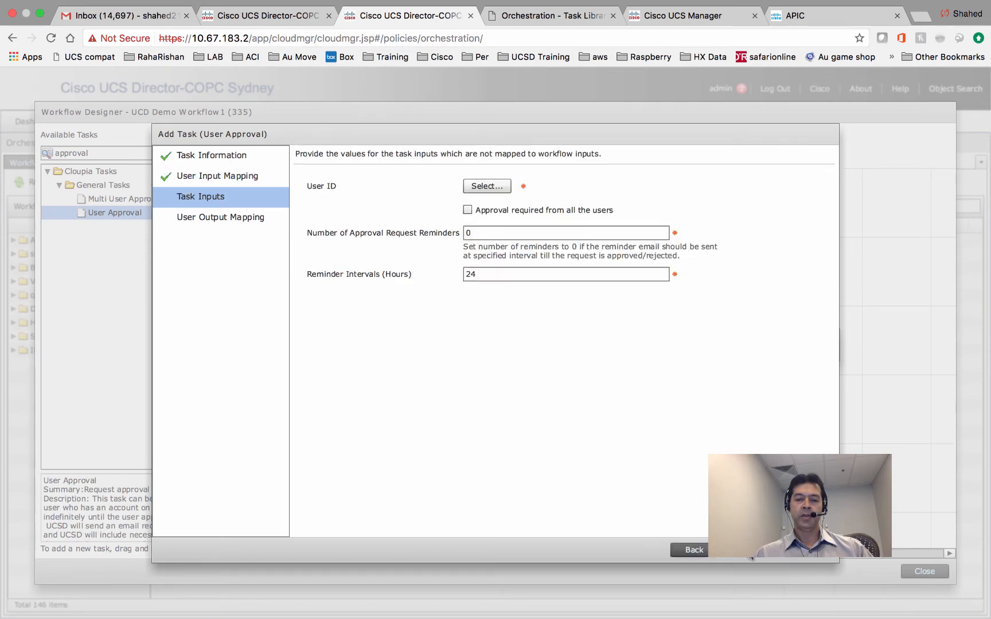
Select user1 as the approver for the User Approval task and save the task
left_click(496, 187)
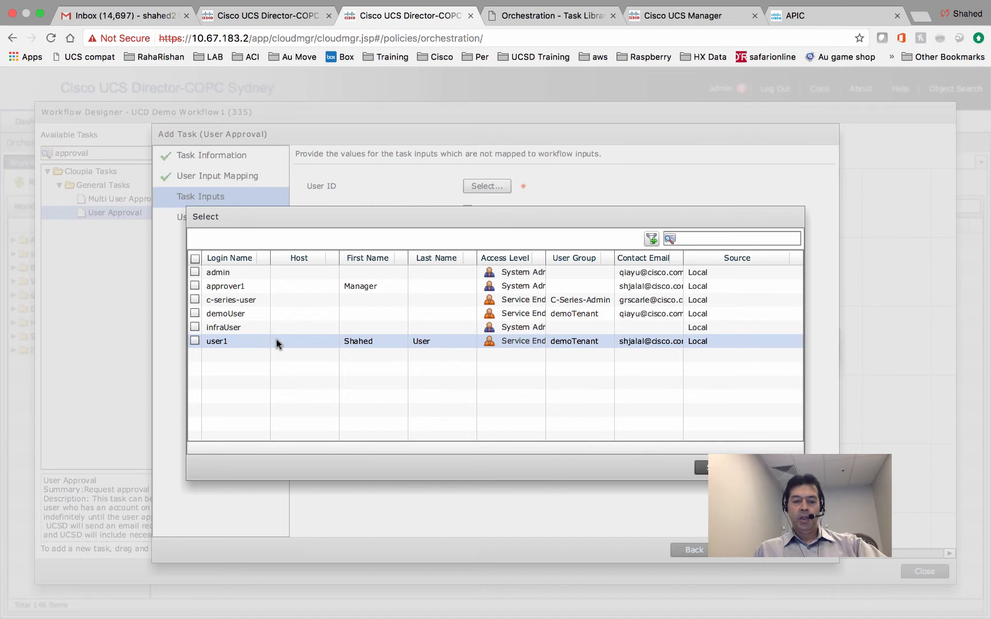
left_click(195, 341)
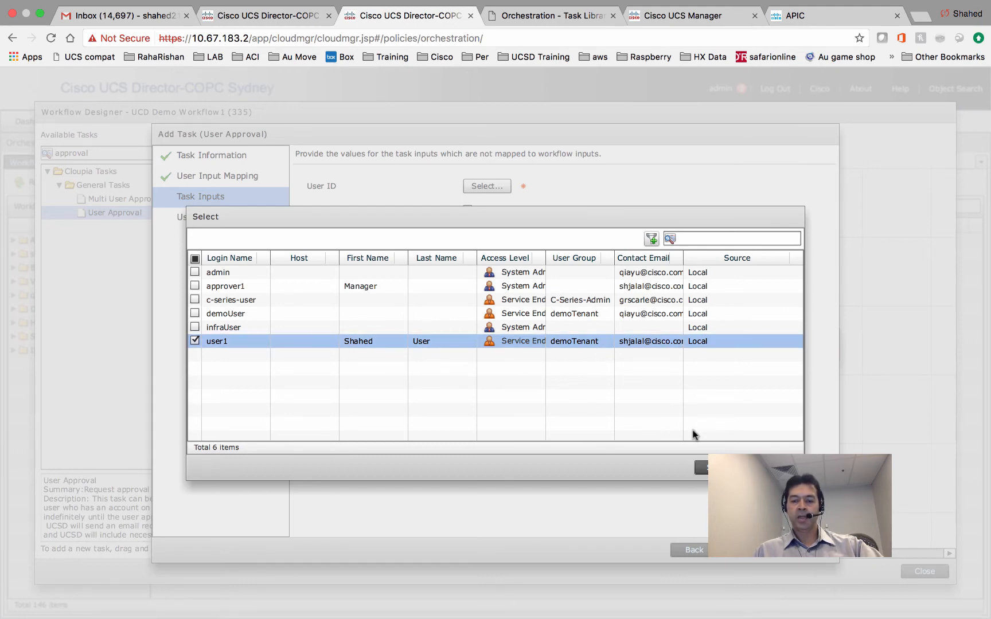
left_click(685, 261)
left_click_drag(684, 259, 688, 259)
left_click(702, 468)
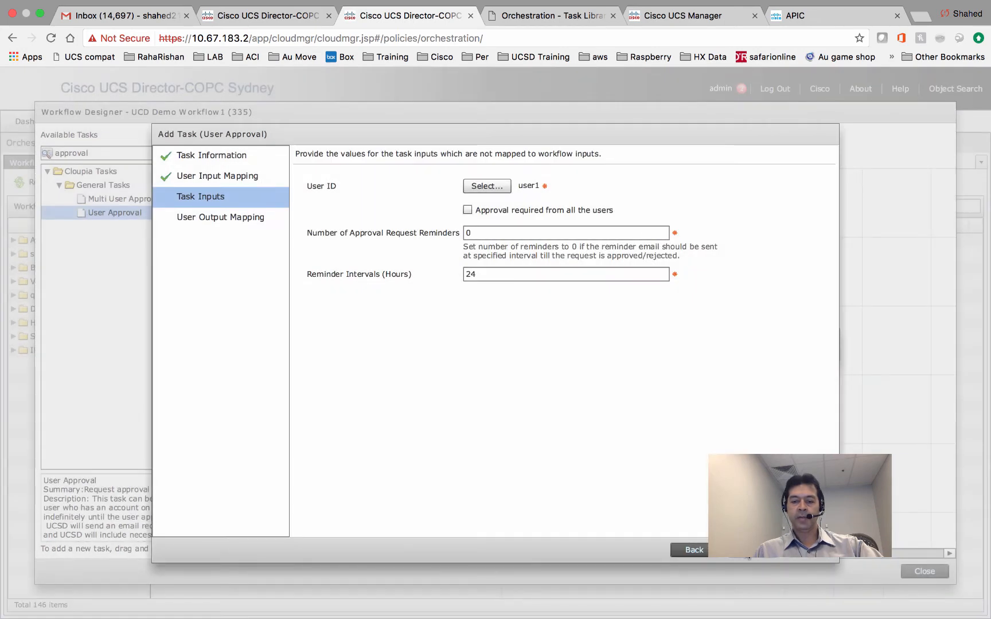
left_click(745, 550)
left_click(745, 549)
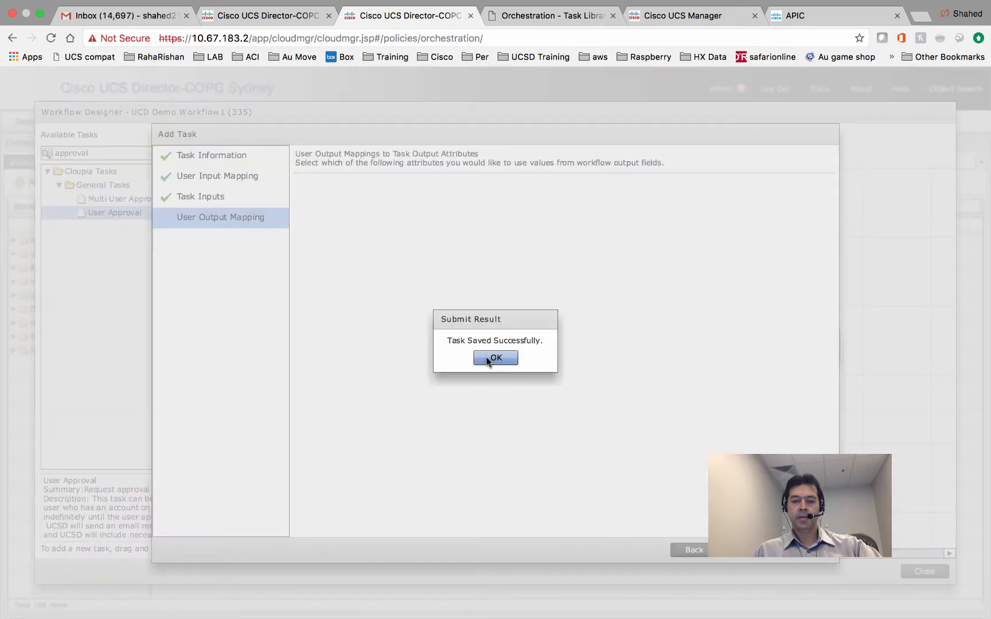
left_click(495, 358)
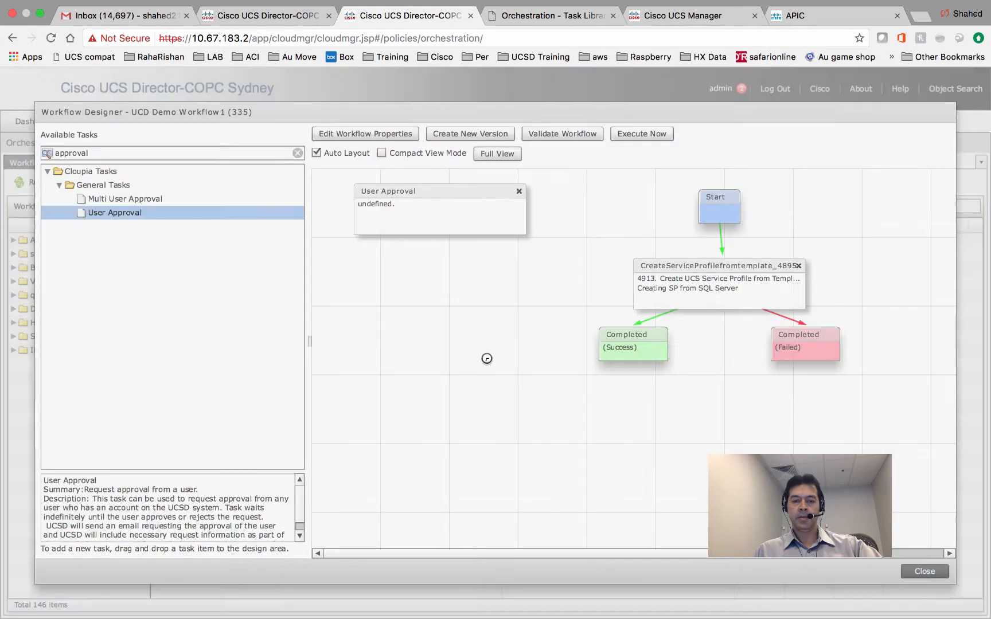
Link the service profile creation's success path to the User Approval task, and the approval's failure path to Completed (Failed)
mouse_move(680, 304)
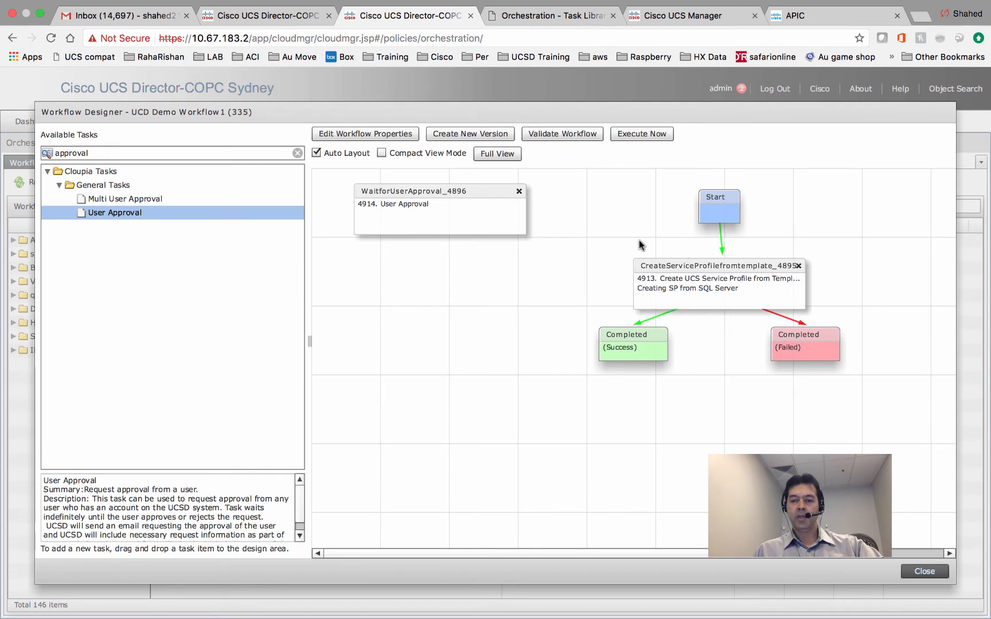
left_click_drag(473, 194, 481, 267)
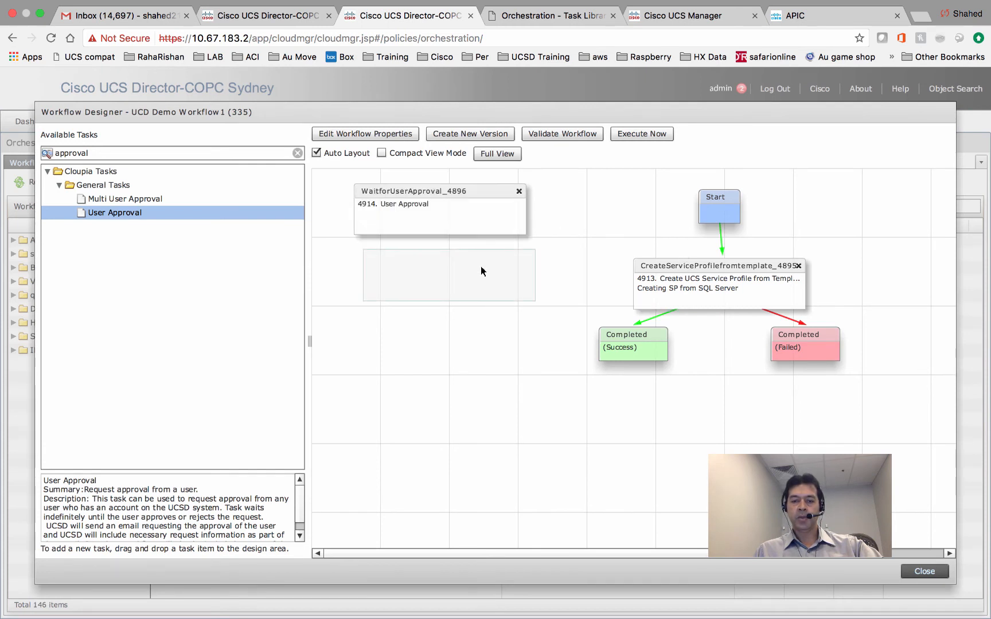
mouse_move(674, 309)
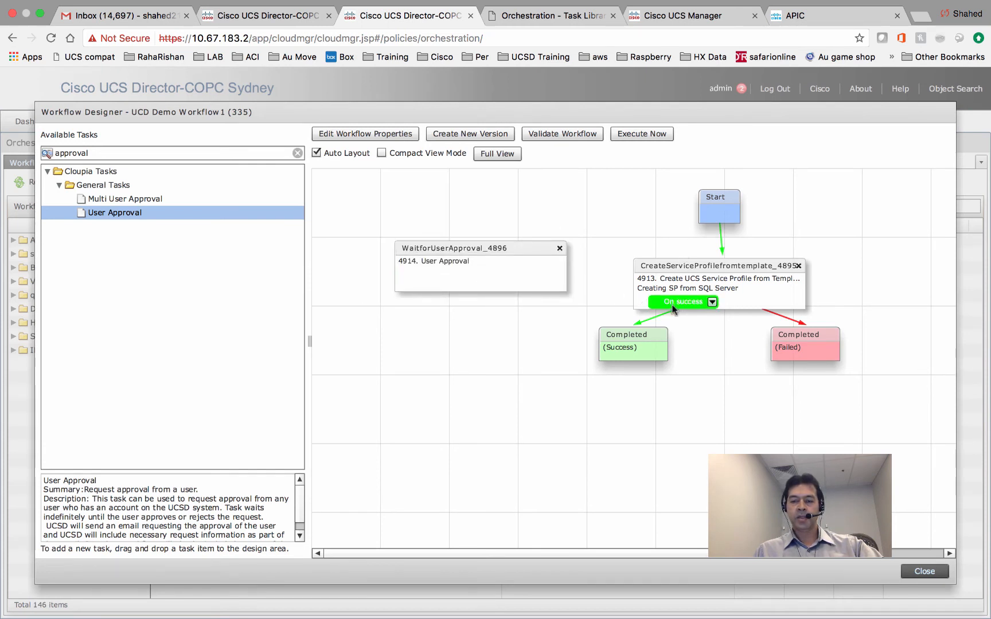
left_click_drag(674, 309, 511, 280)
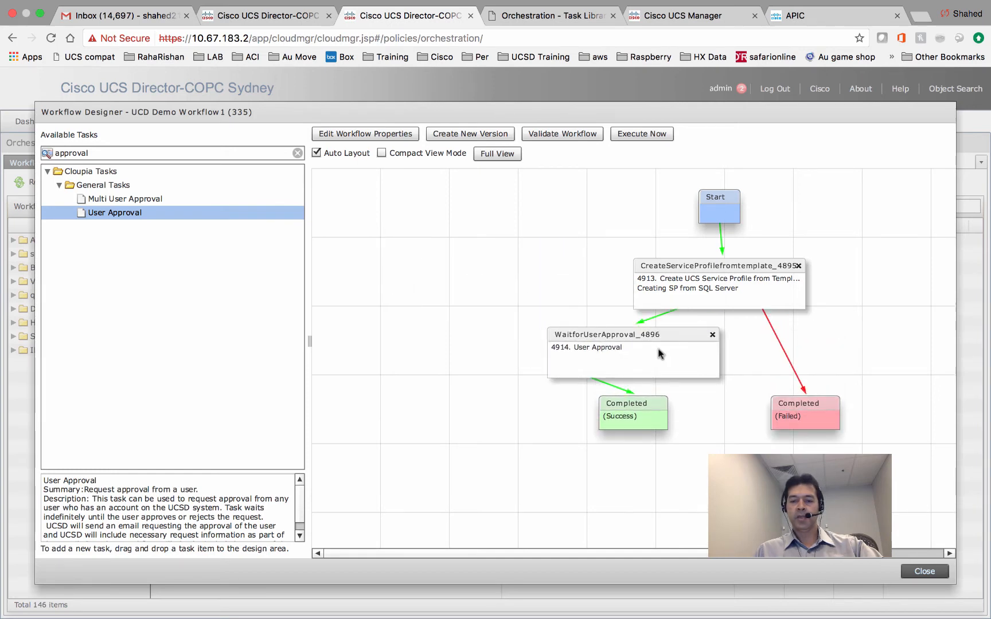
mouse_move(690, 368)
left_click_drag(693, 371, 791, 415)
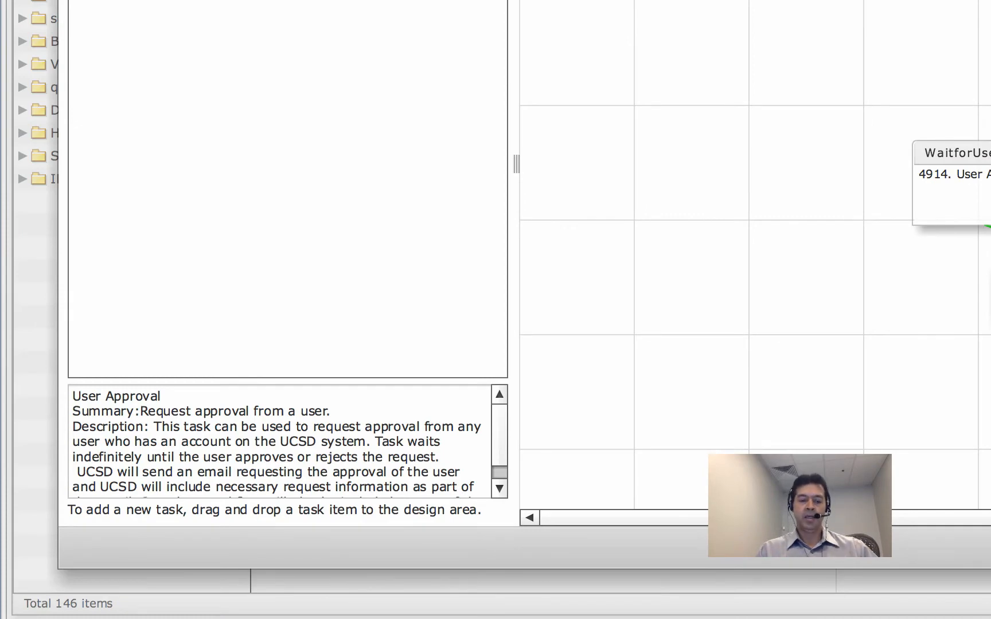
Find the Associate UCS Service Profile task by searching for associa, add it to the workflow, and advance to User Input Mapping
scroll(279, 189, "down", 15)
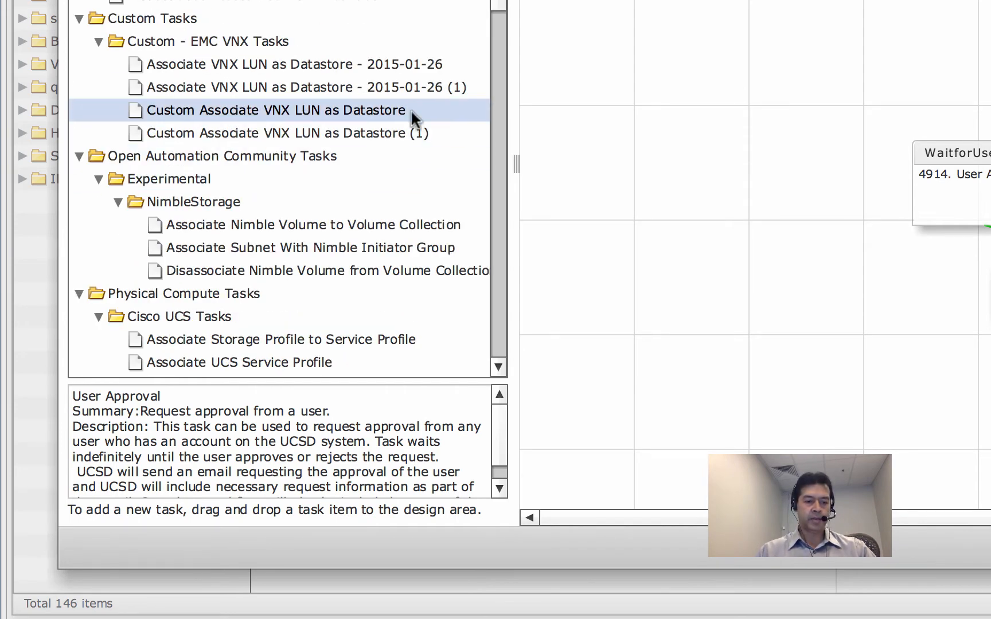
left_click(322, 364)
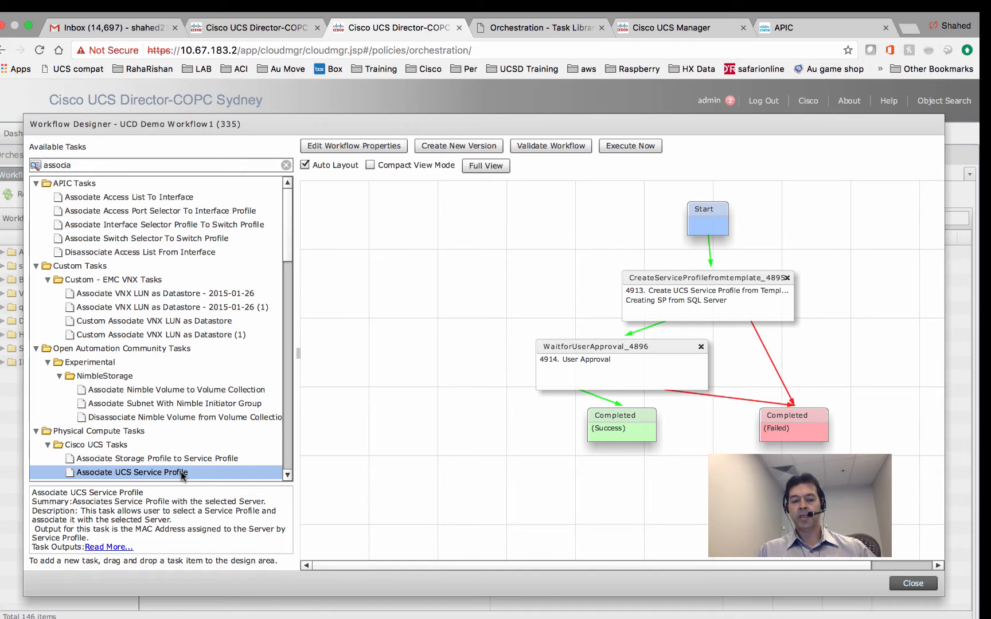
left_click_drag(181, 472, 449, 381)
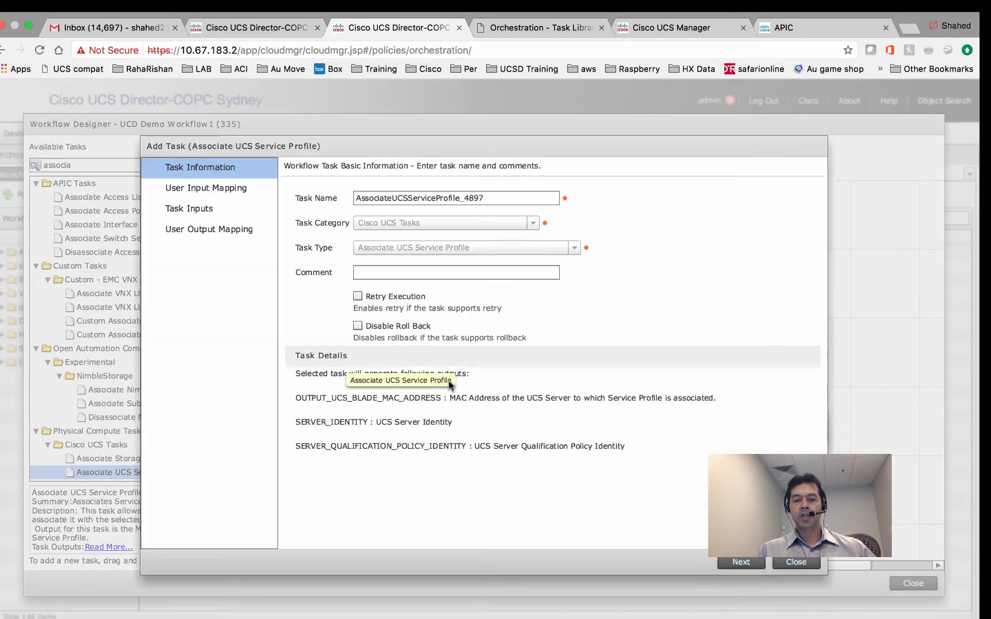
left_click(740, 563)
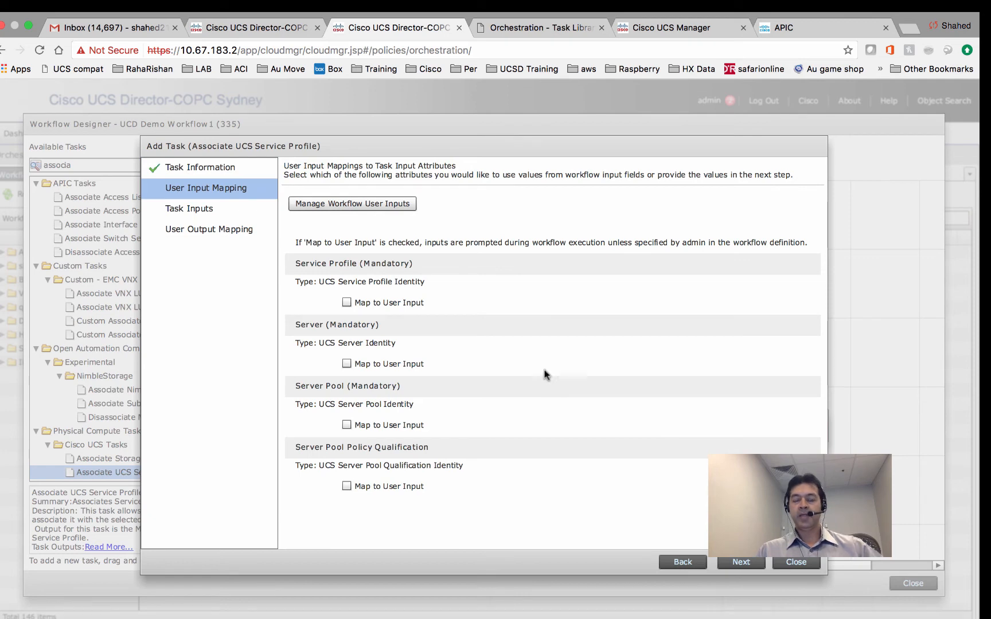
left_click(742, 563)
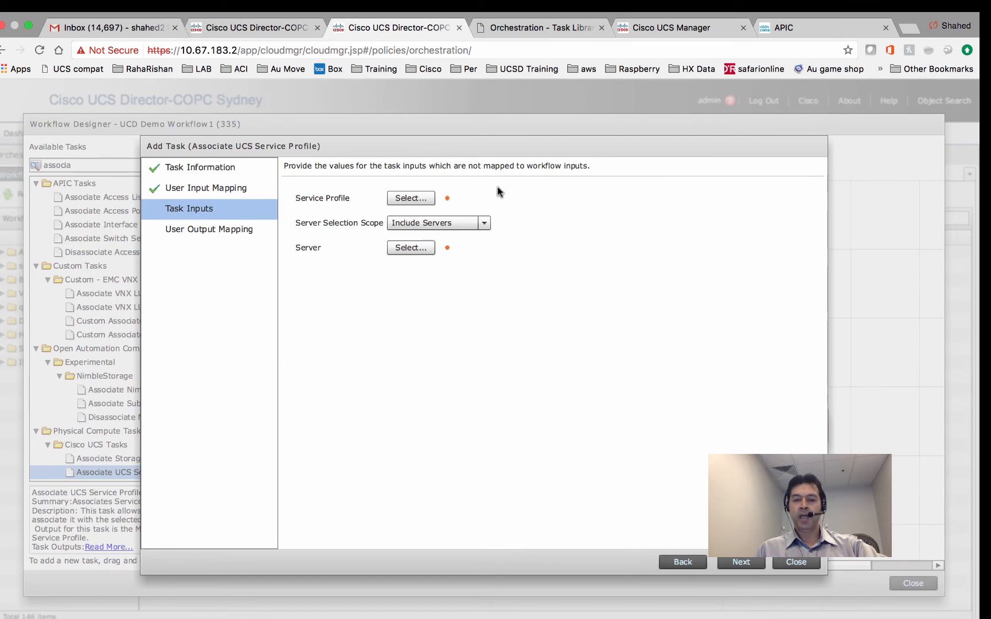
left_click(429, 197)
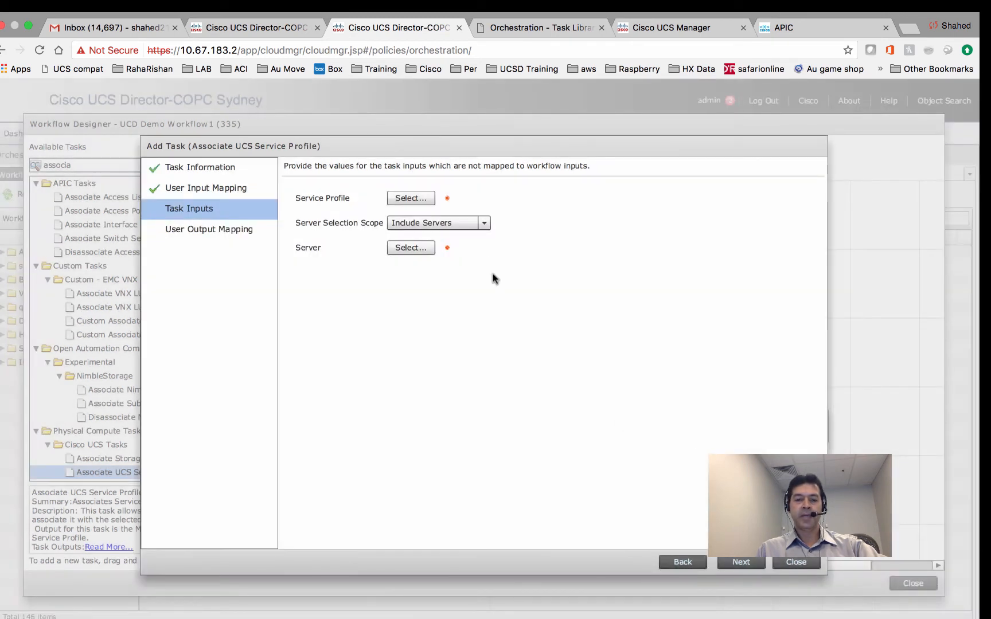
left_click(483, 224)
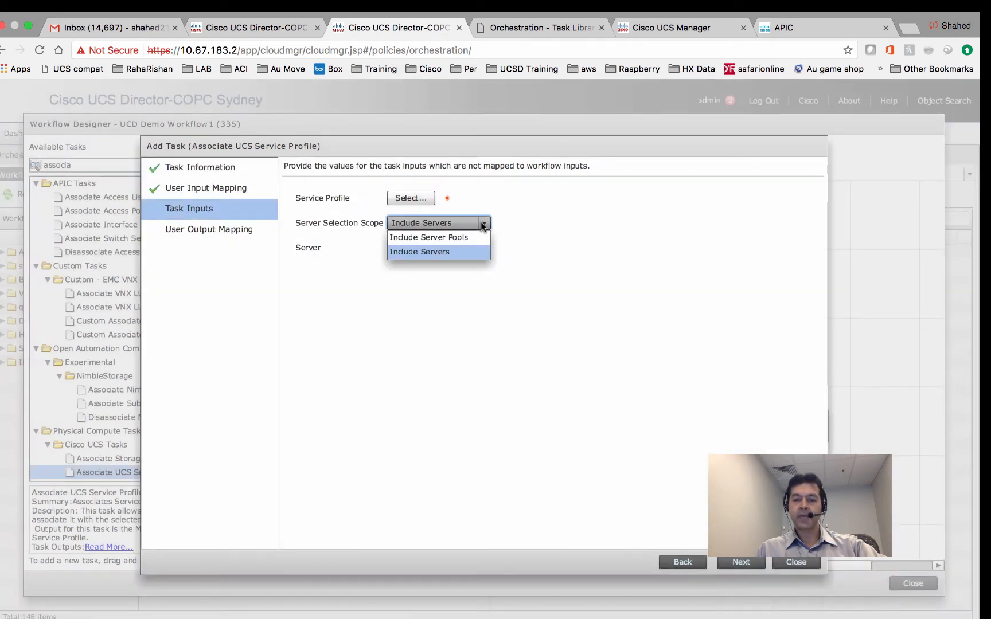
left_click(576, 248)
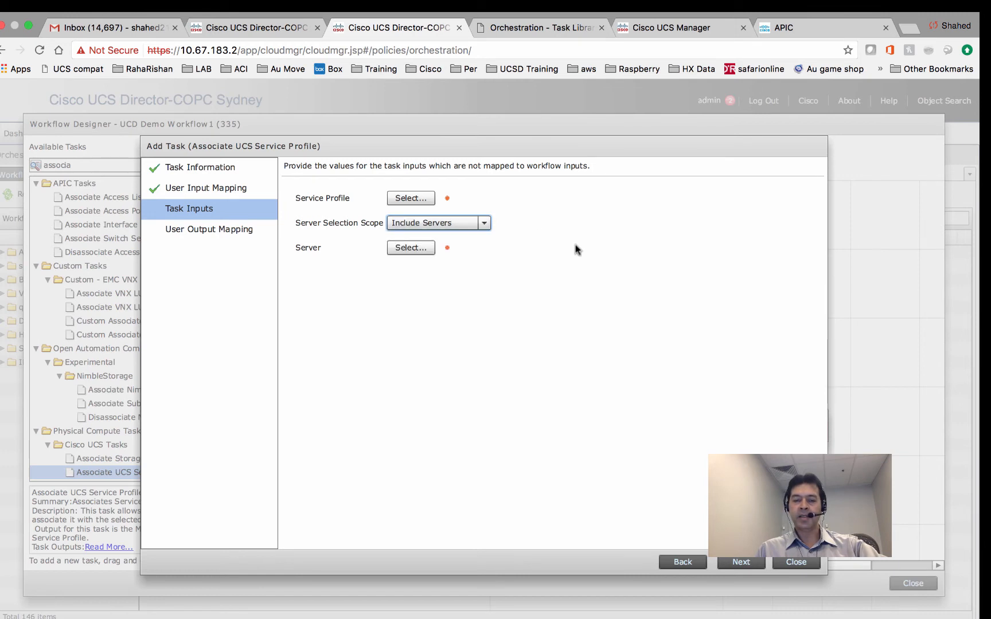
left_click(680, 563)
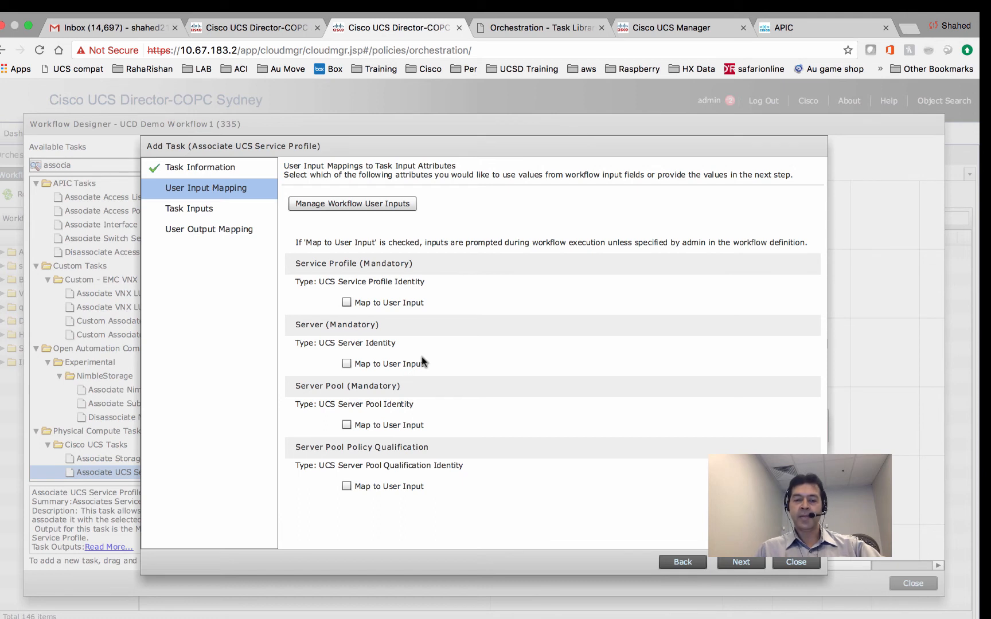
Map the Service Profile attribute to CreateServiceProfilefromtemplate_4895.SERVICE_PROFILE_IDENTITY and continue to the task inputs
left_click(346, 303)
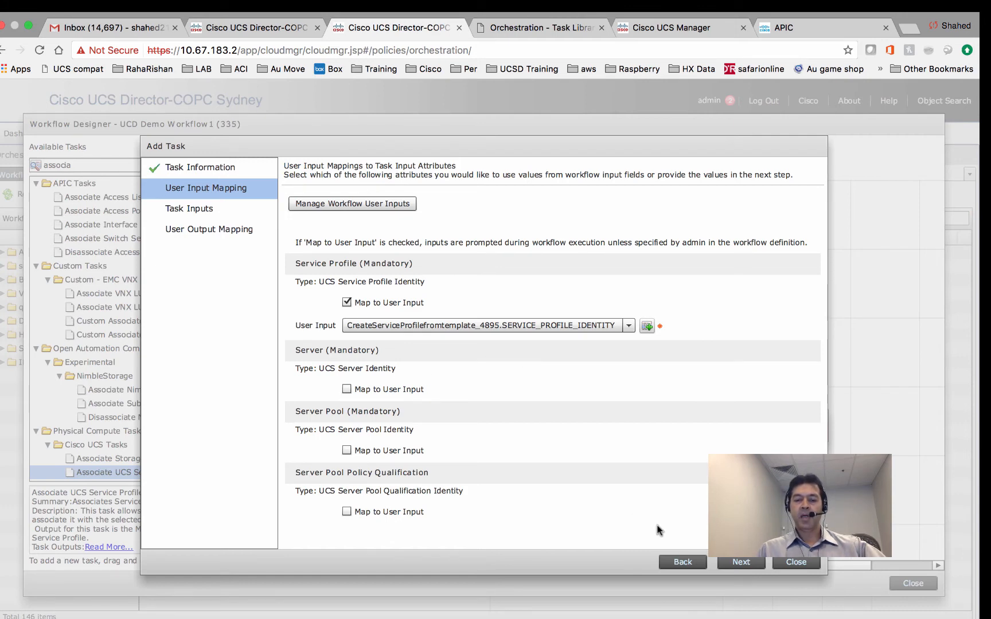
left_click(741, 562)
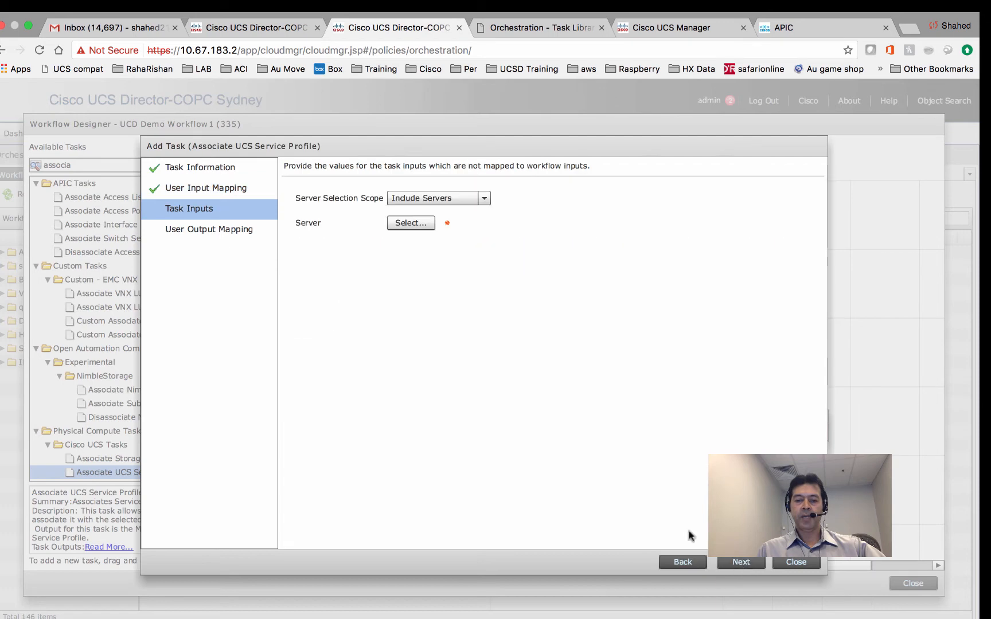
Set the Server Selection Scope to Include Server Pools and choose Server Pool UCSD_SRV_Pool for the Associate UCS Service Profile task
left_click(423, 223)
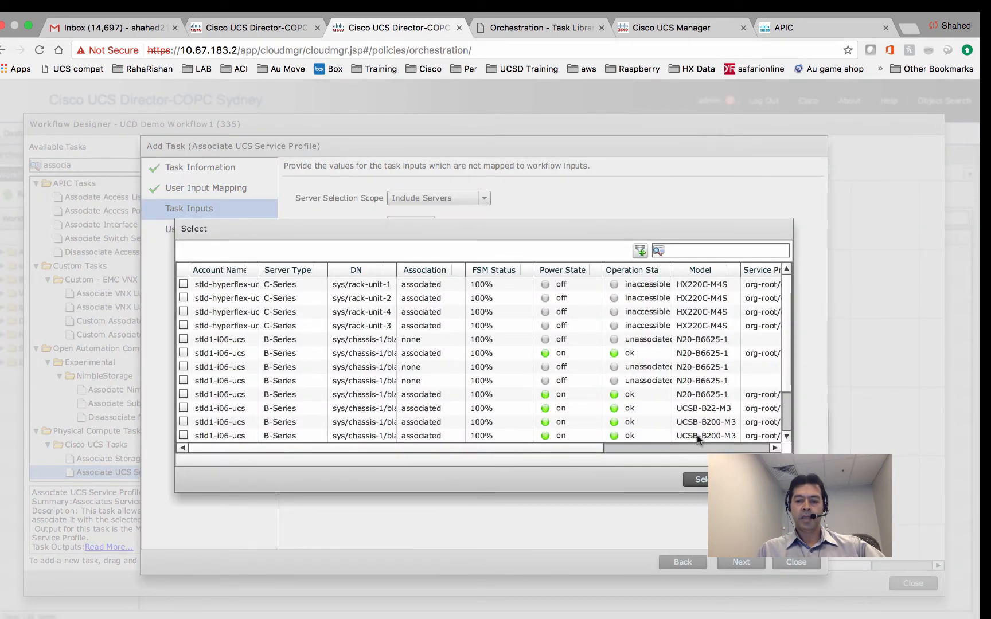
left_click(762, 479)
left_click(484, 198)
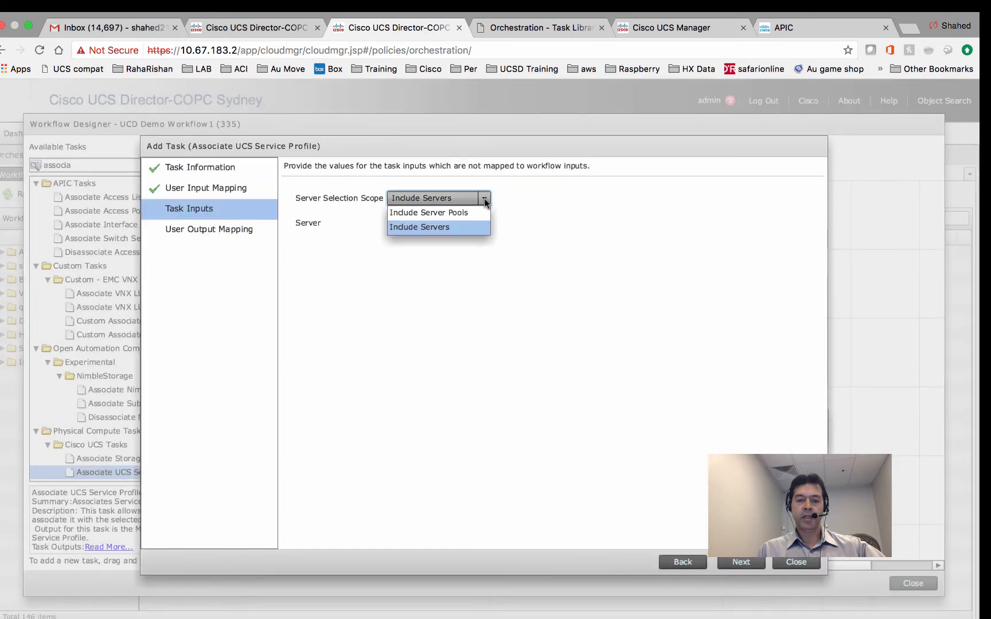
left_click(459, 213)
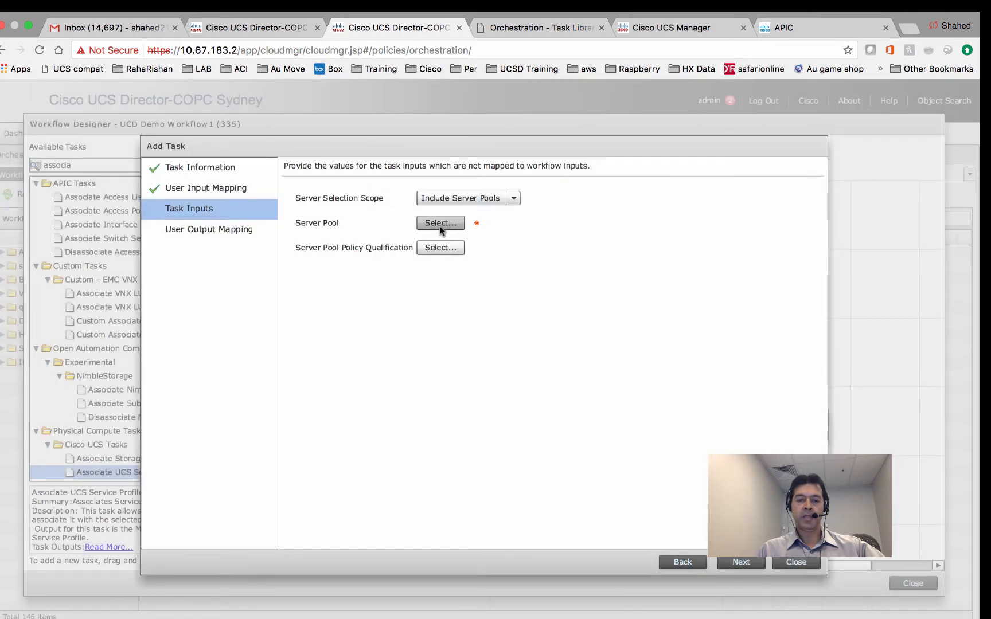
left_click(440, 224)
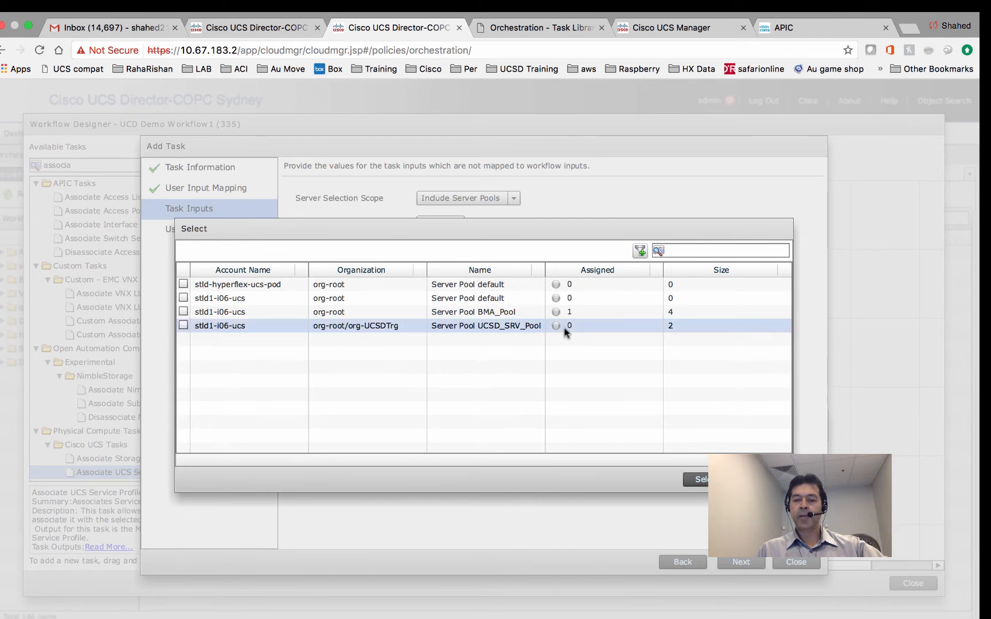
left_click(183, 325)
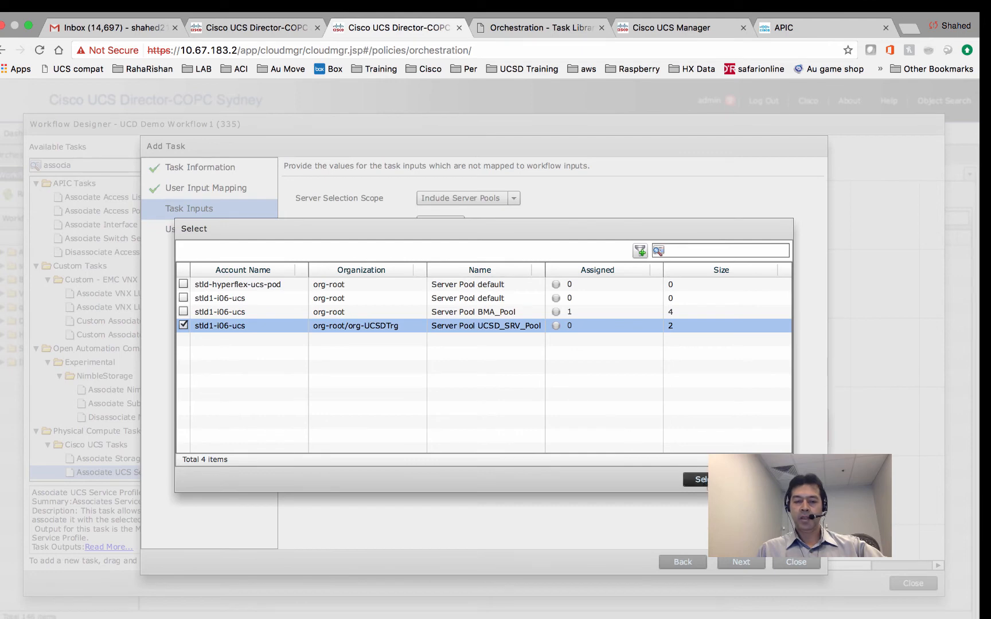
left_click(696, 480)
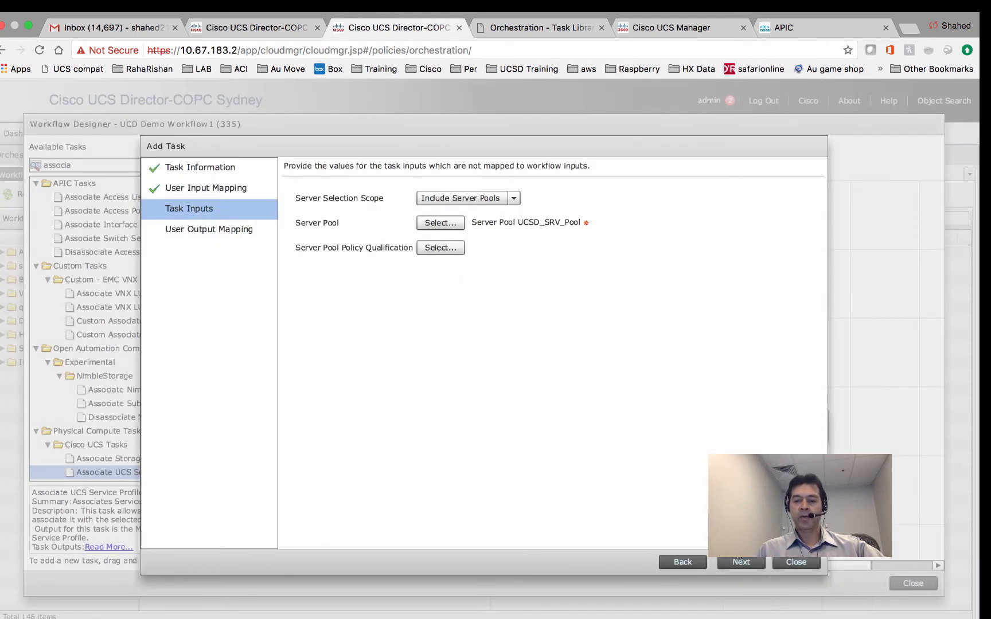
Save the Associate UCS Service Profile task without mapping any of its outputs to user outputs
left_click(740, 562)
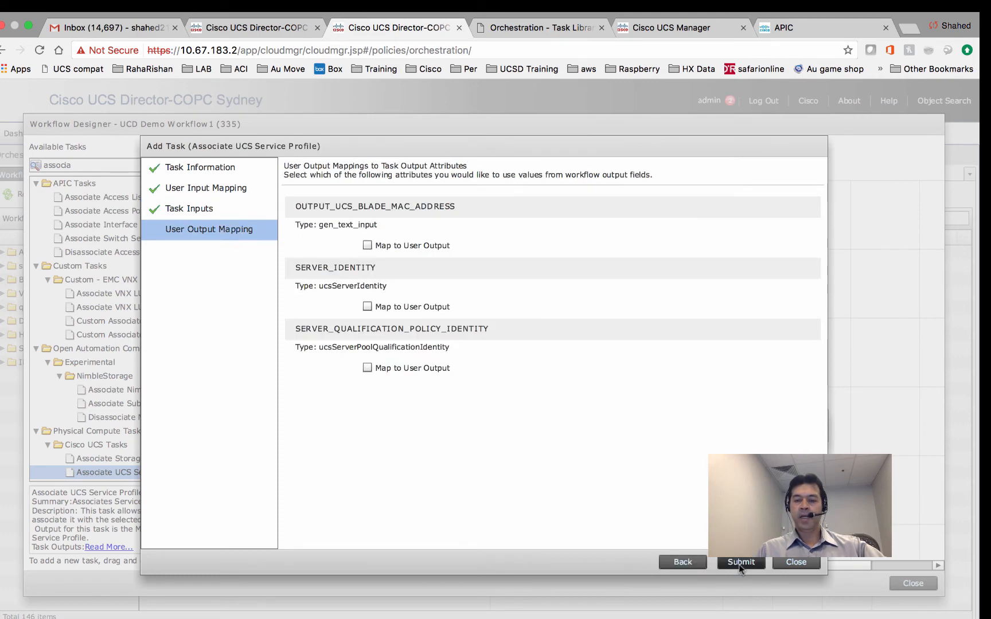
left_click(739, 562)
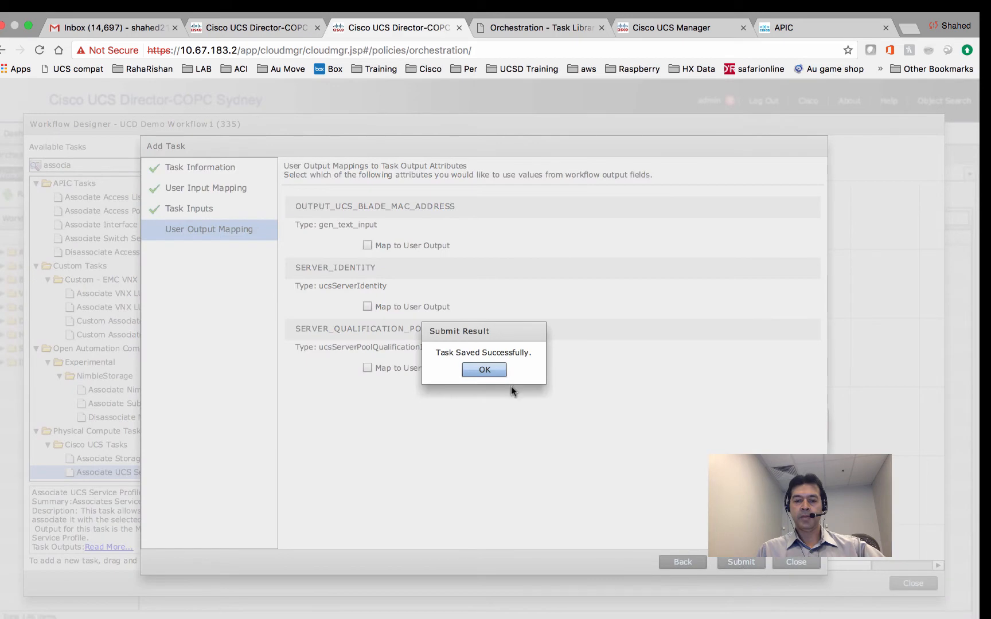
left_click(485, 370)
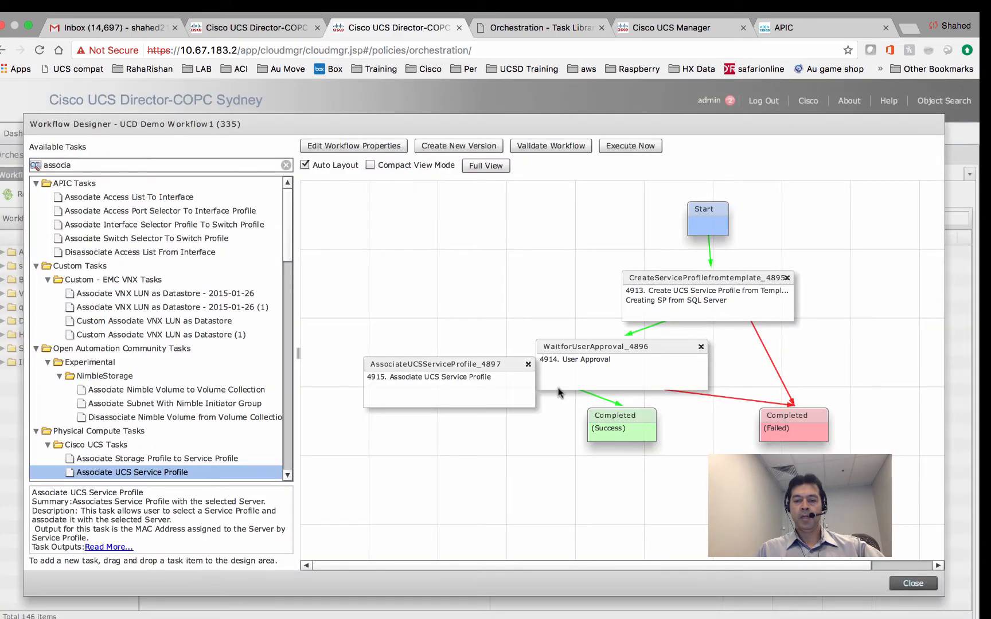
Link the User Approval success path to Associate UCS Service Profile, and that task's failure path to Completed (Failed)
left_click_drag(607, 383, 459, 401)
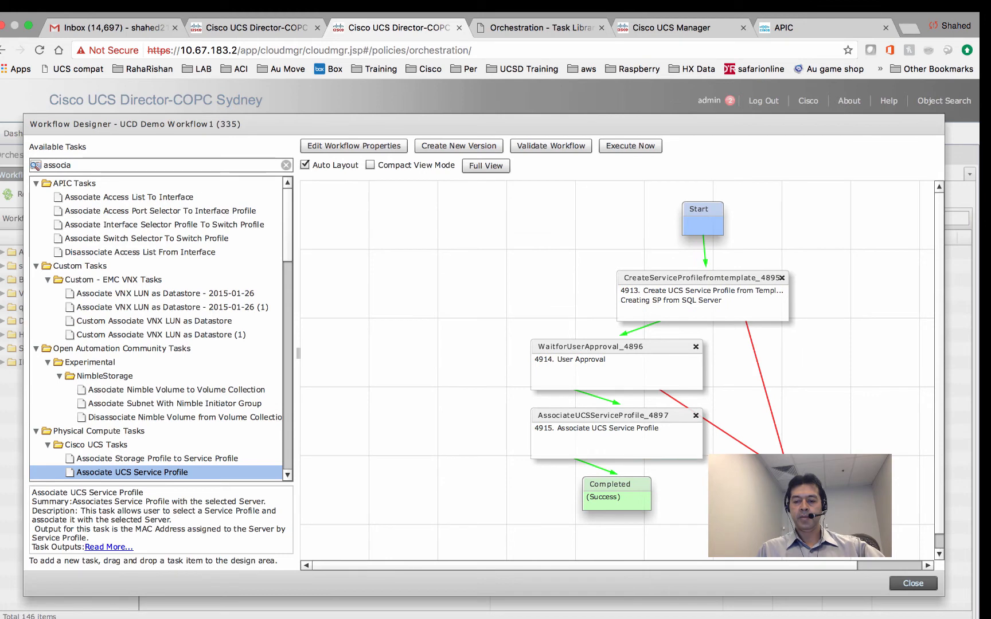
left_click_drag(659, 453, 786, 491)
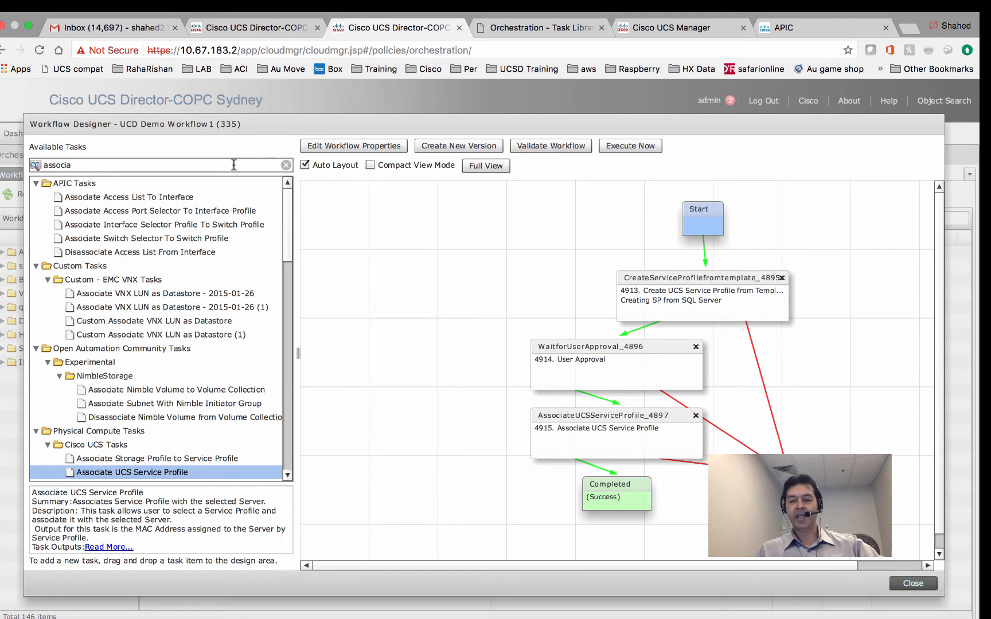
Replace the available tasks search with create lun to find the LUN creation tasks
left_click_drag(175, 163, 3, 184)
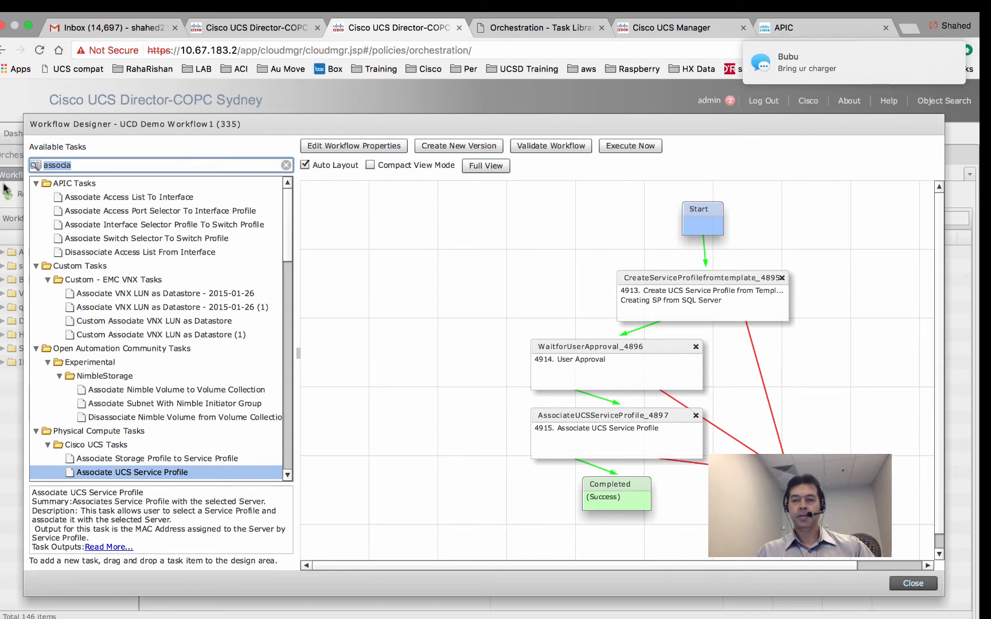
left_click_drag(790, 62, 915, 58)
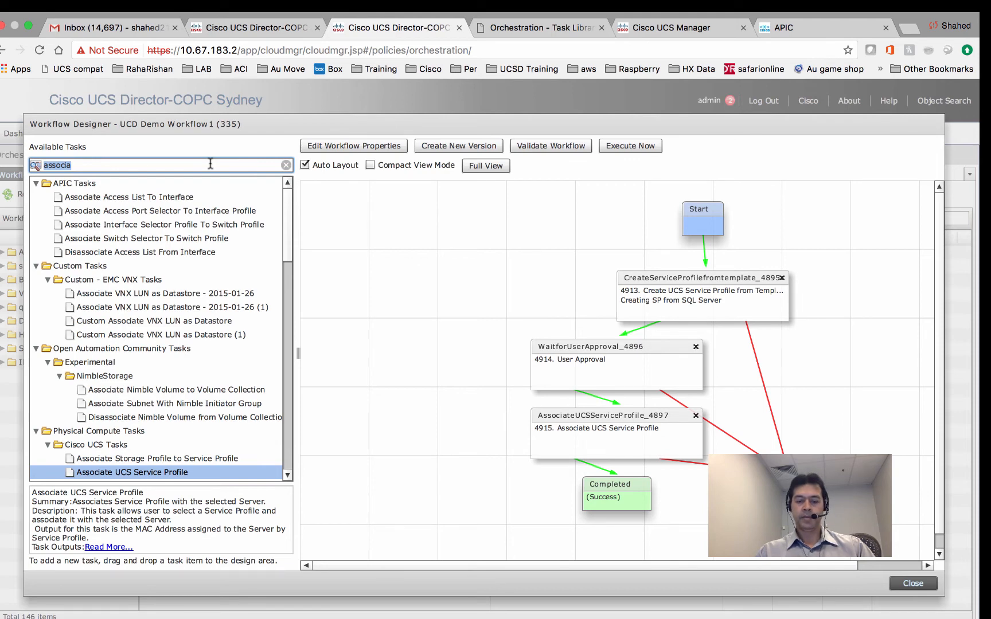
type("lun")
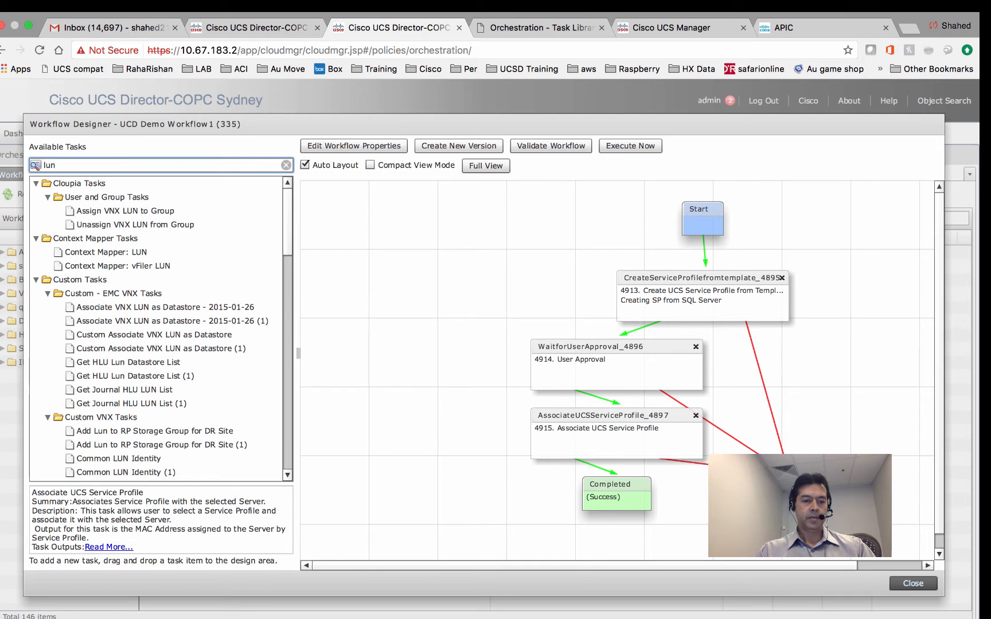
key("BackSpace")
key("BackSpace")
key("BackSpace")
type("c")
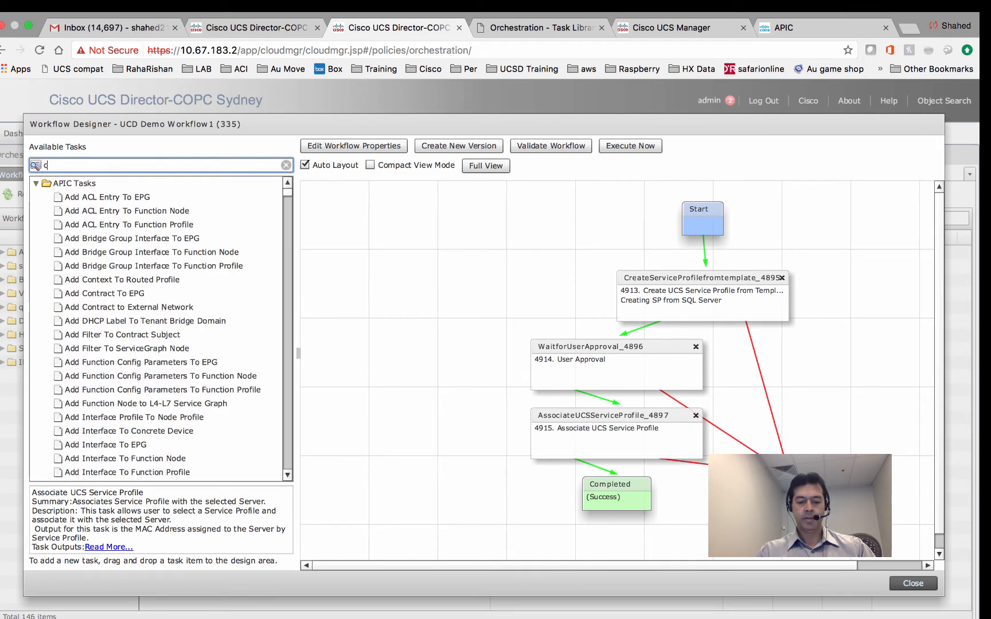
type("reate l")
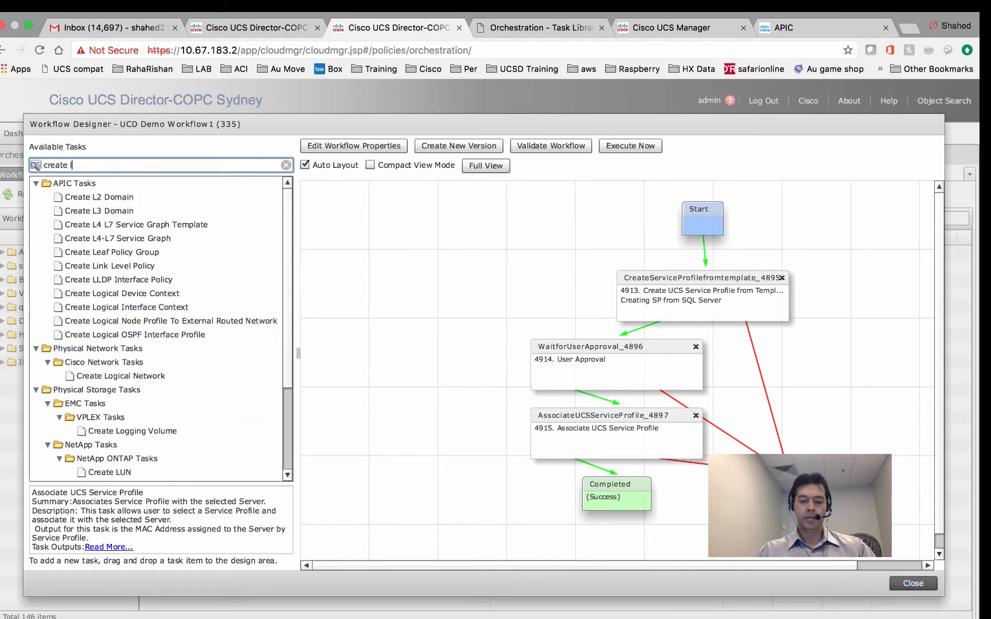
type("un")
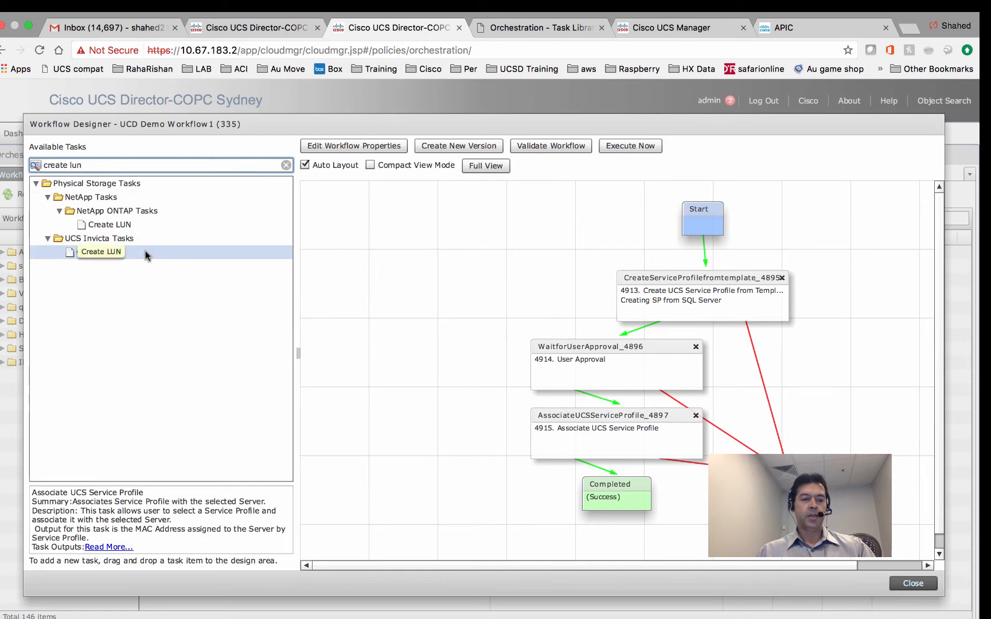
Add the NetApp ONTAP Create LUN task to the workflow and advance to its User Input Mapping
left_click(136, 223)
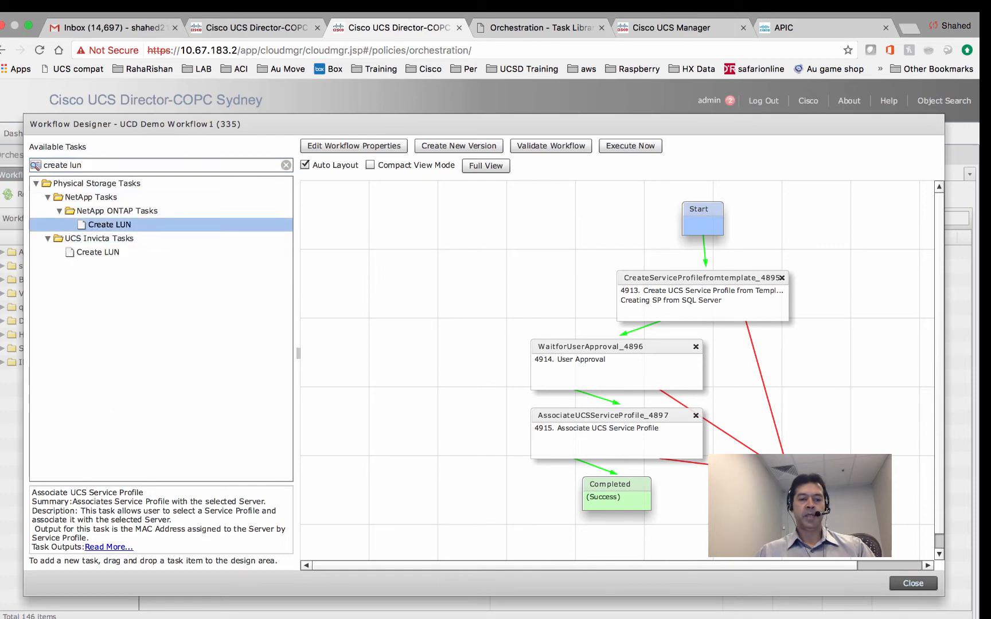
left_click_drag(137, 223, 474, 263)
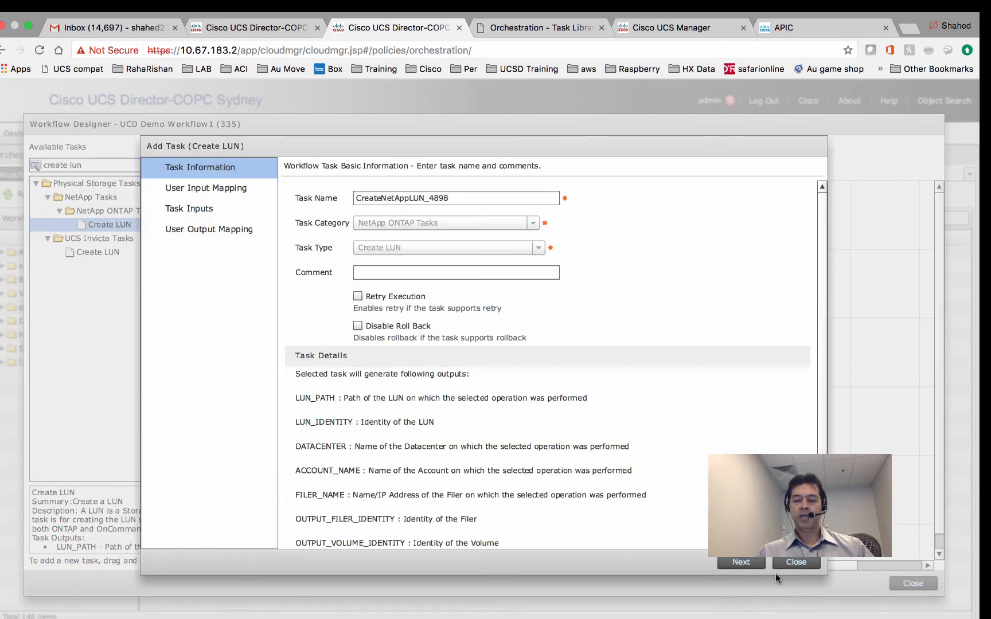
left_click(741, 562)
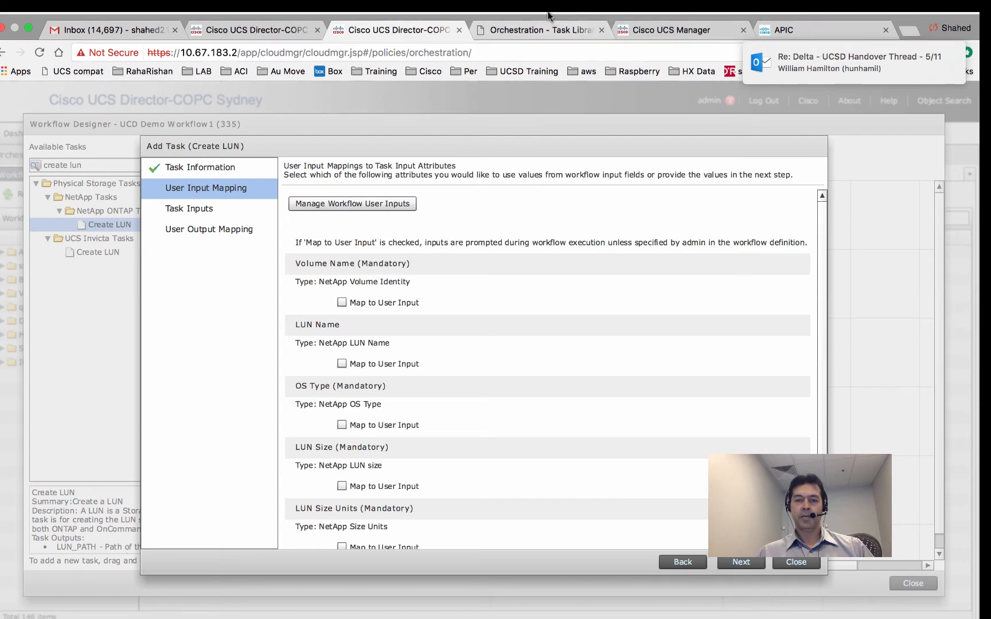
left_click(522, 20)
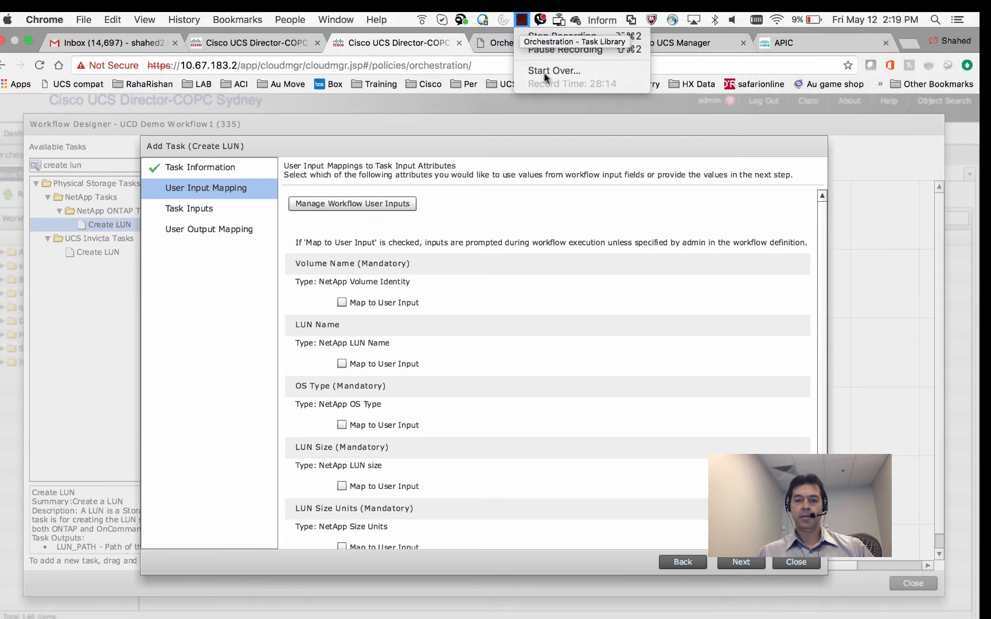
left_click(544, 50)
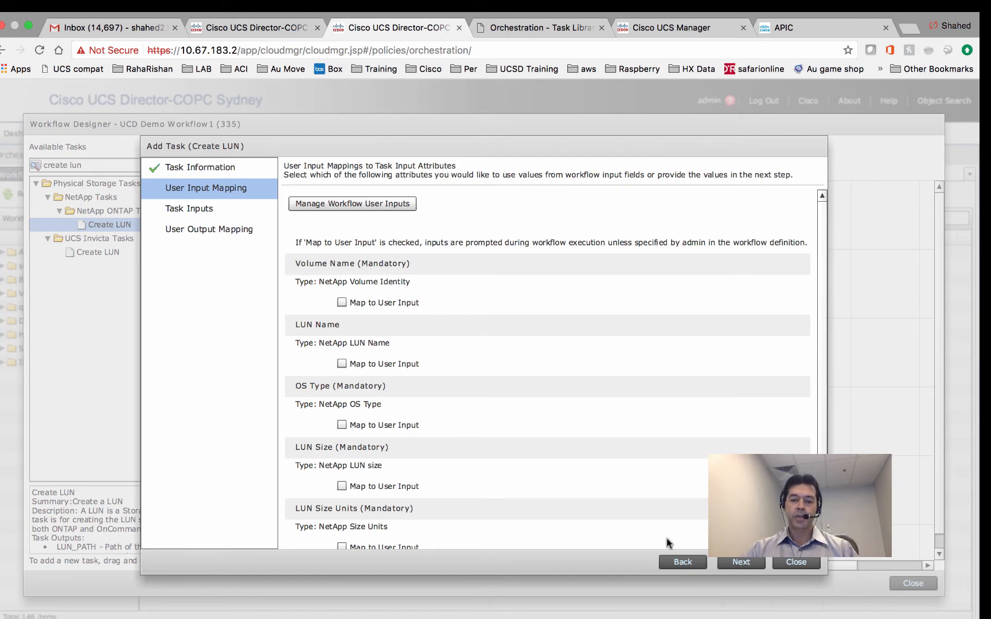
Continue to the Create LUN task inputs without mapping user inputs and select sanboot1 as the volume
left_click(751, 562)
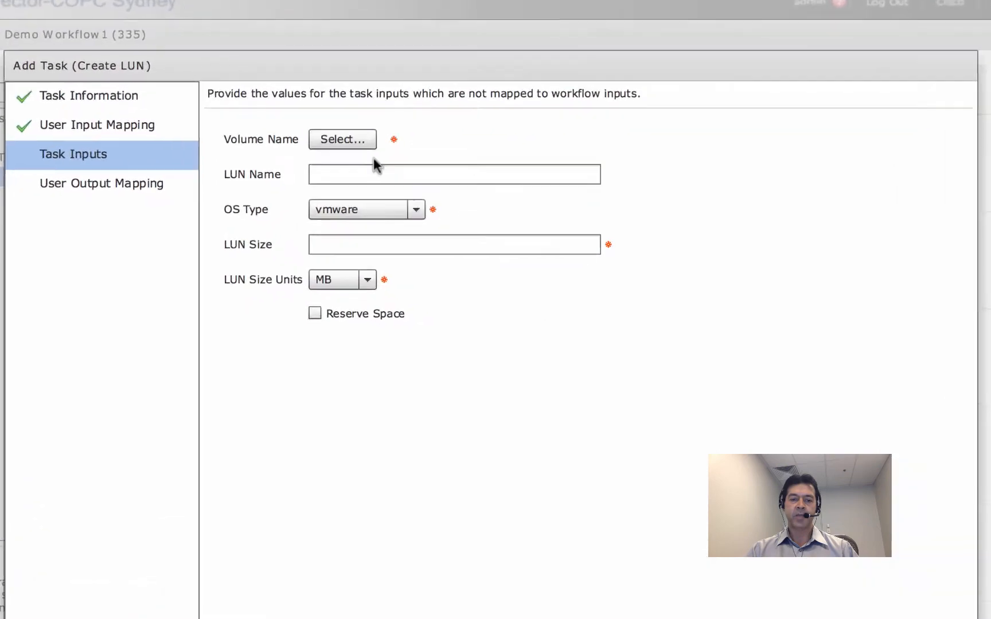
left_click(358, 138)
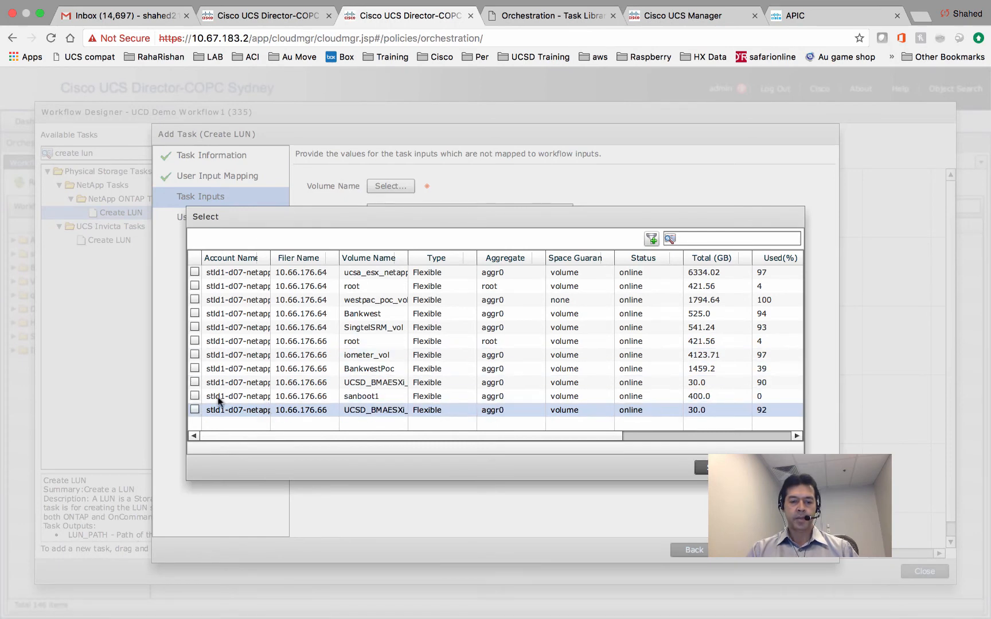
left_click(195, 396)
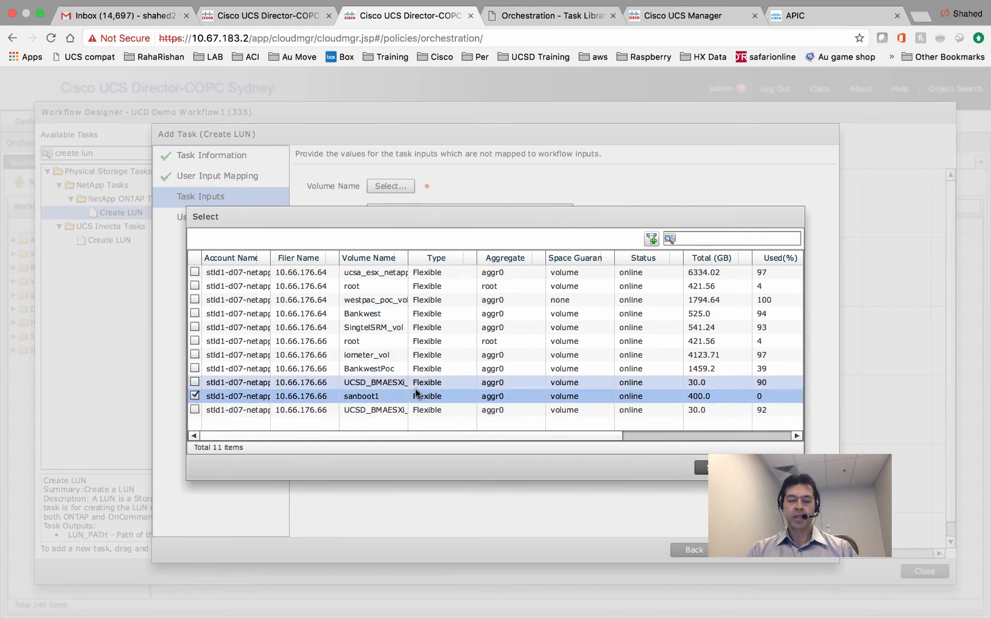
left_click(700, 467)
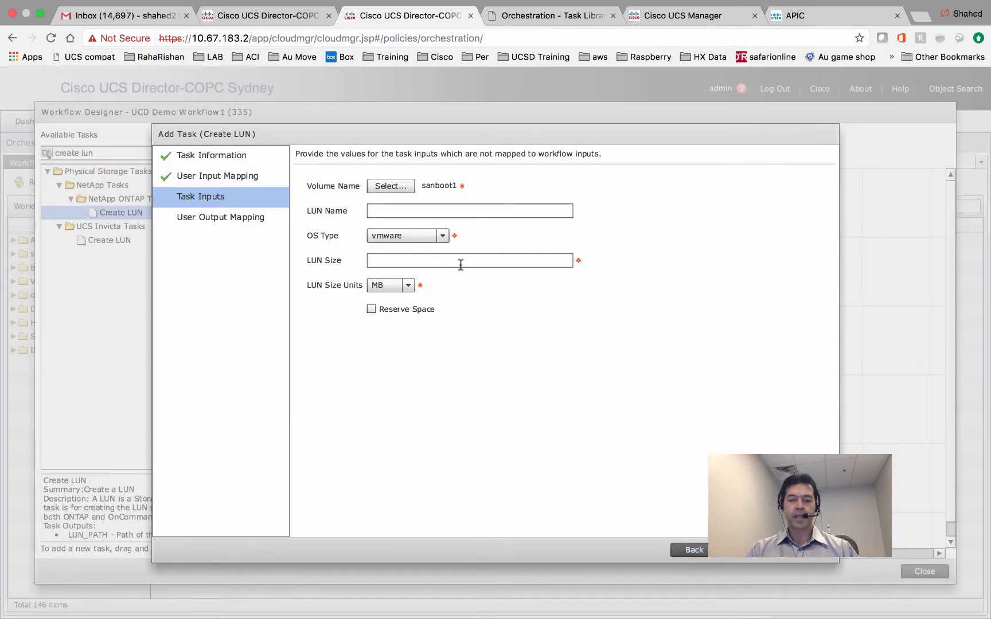
Set the LUN size to 5 and the LUN name to ${Service Profile Name}, keeping vmware as the OS type
left_click(461, 264)
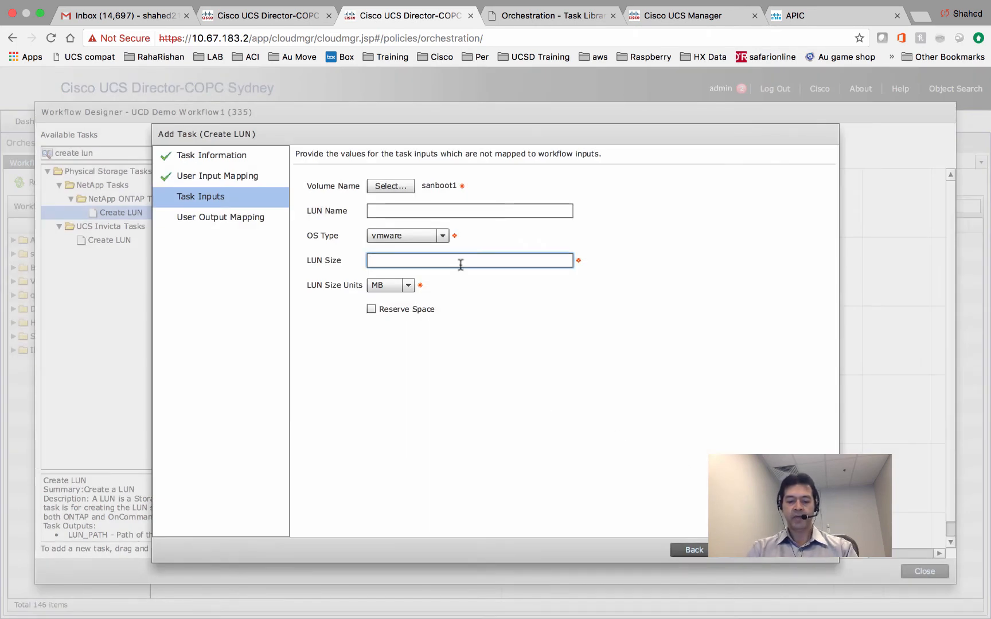
type("5")
left_click(450, 213)
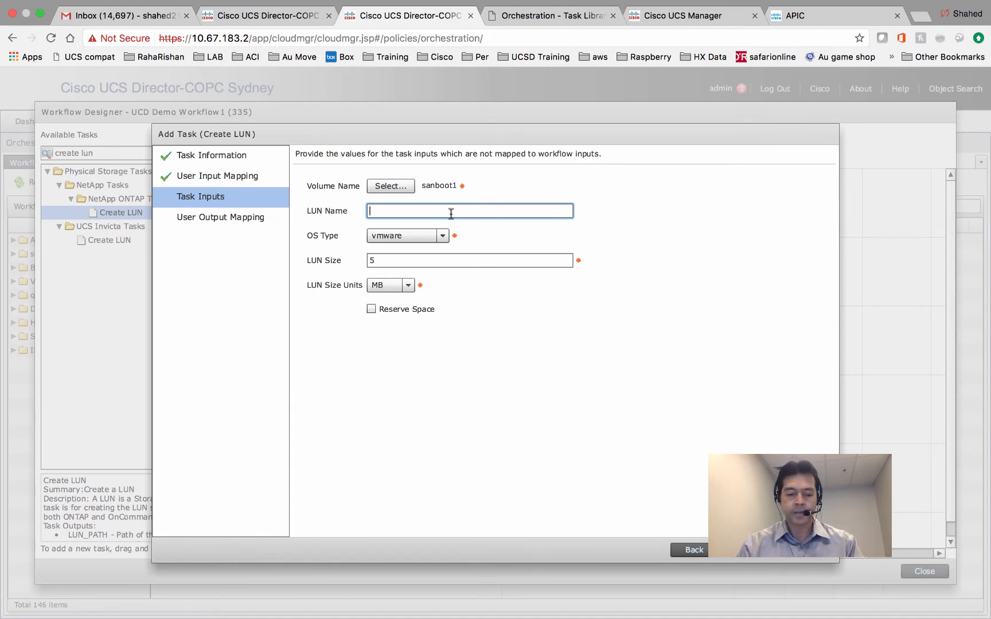
type("s")
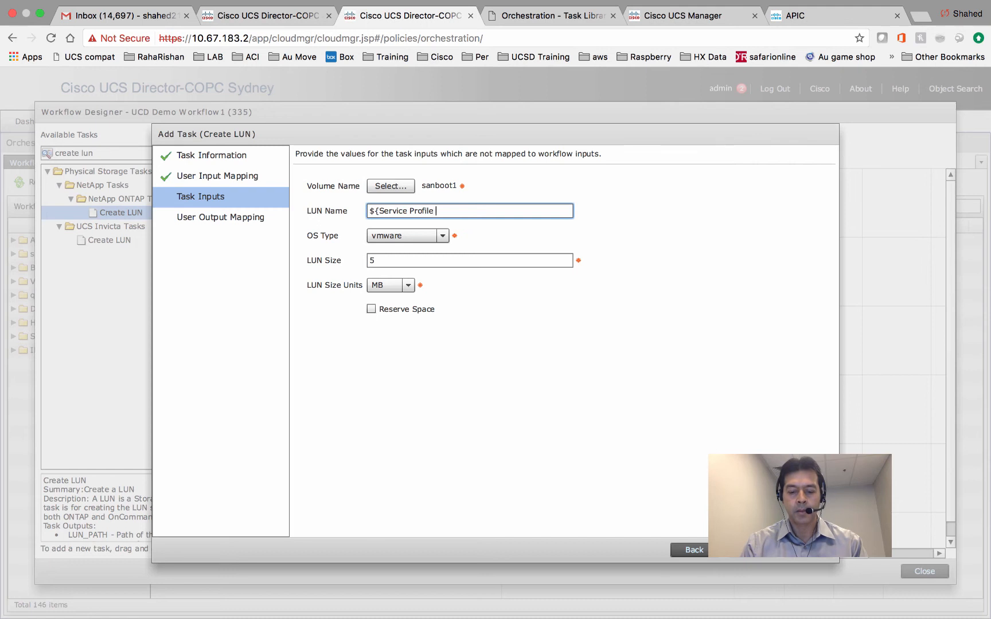
type("Name")
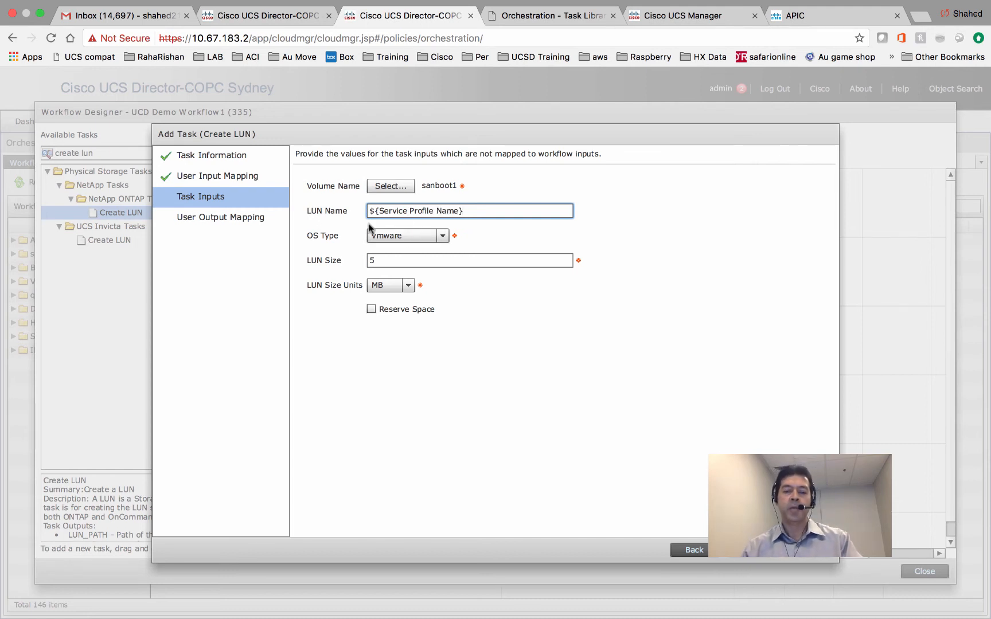
left_click(442, 236)
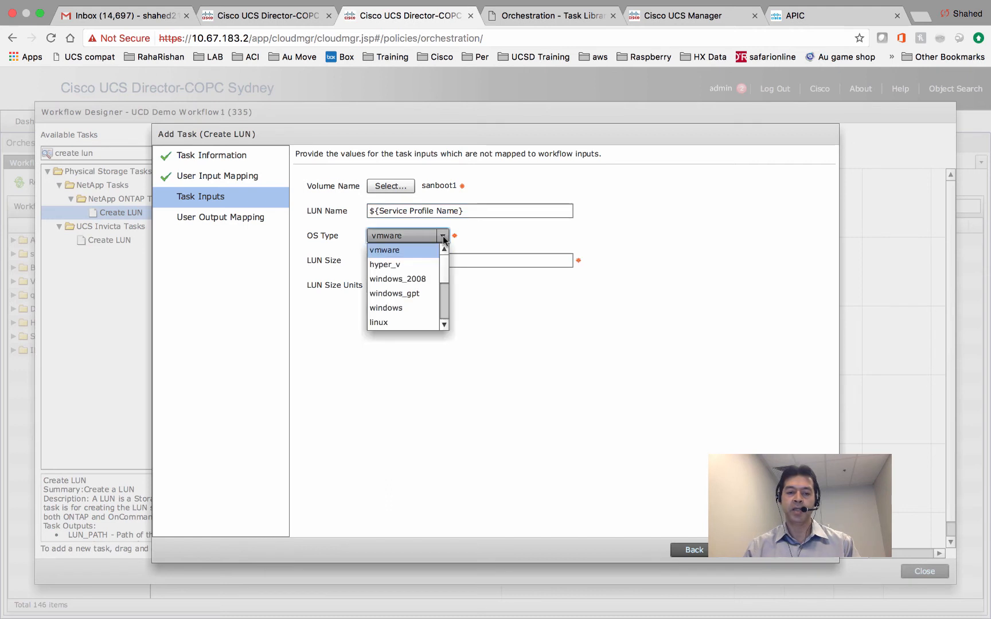
left_click(647, 234)
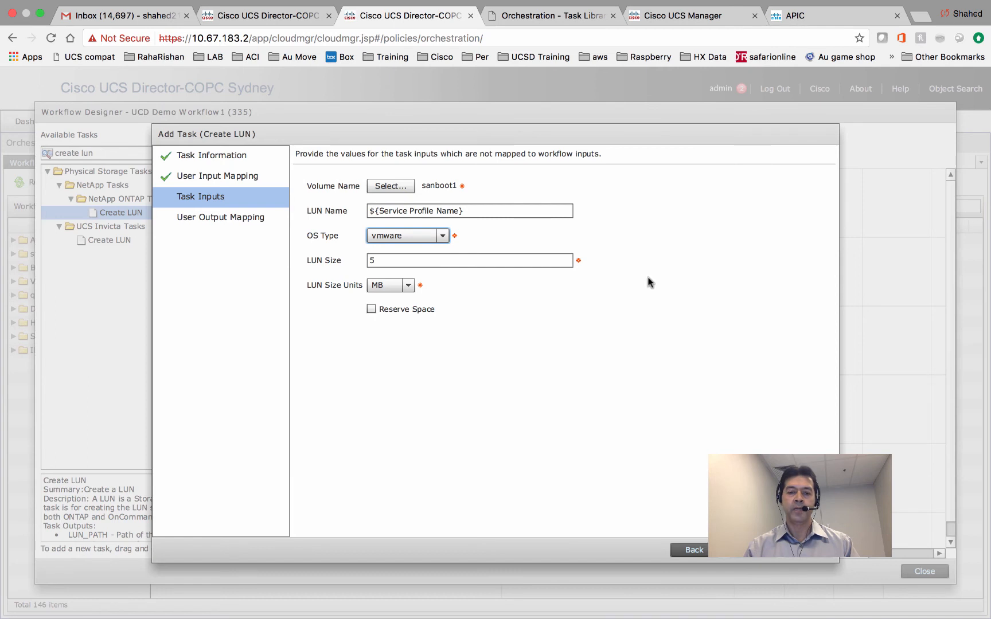
Save the Create LUN task without mapping any of its outputs to user outputs
left_click(758, 560)
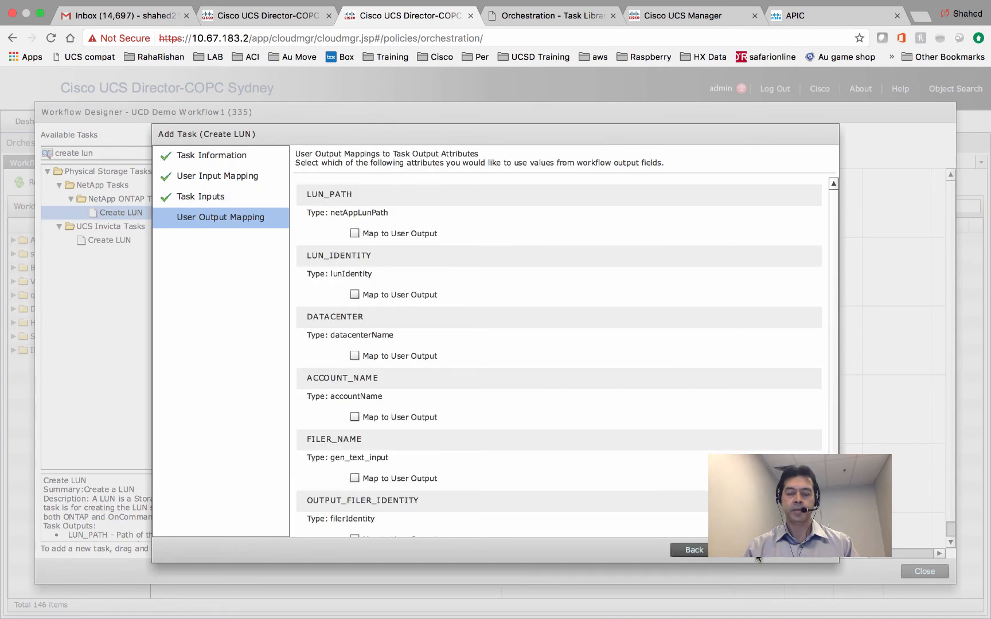
left_click(758, 559)
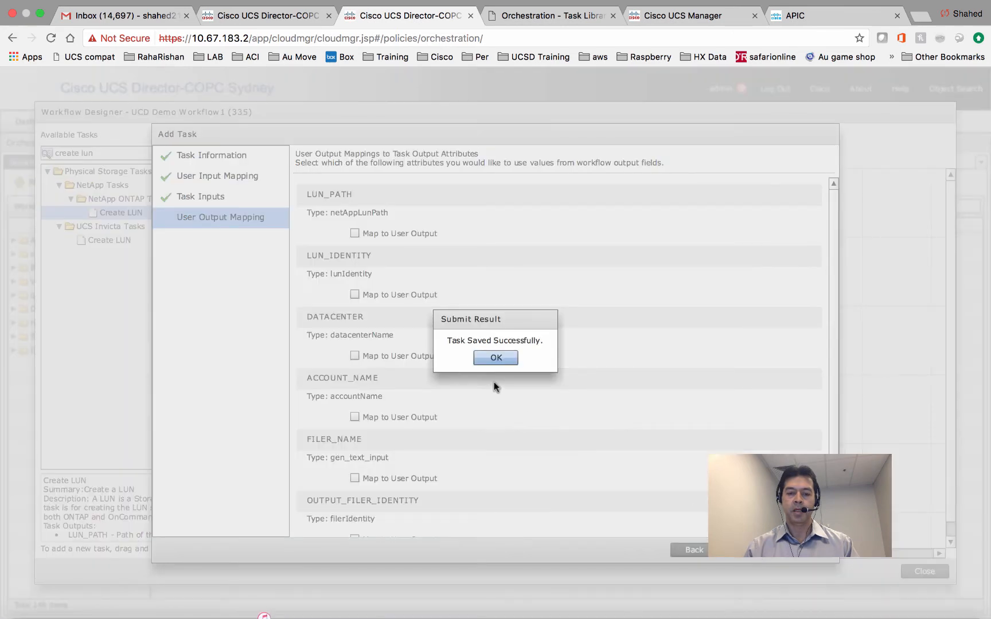
left_click(497, 358)
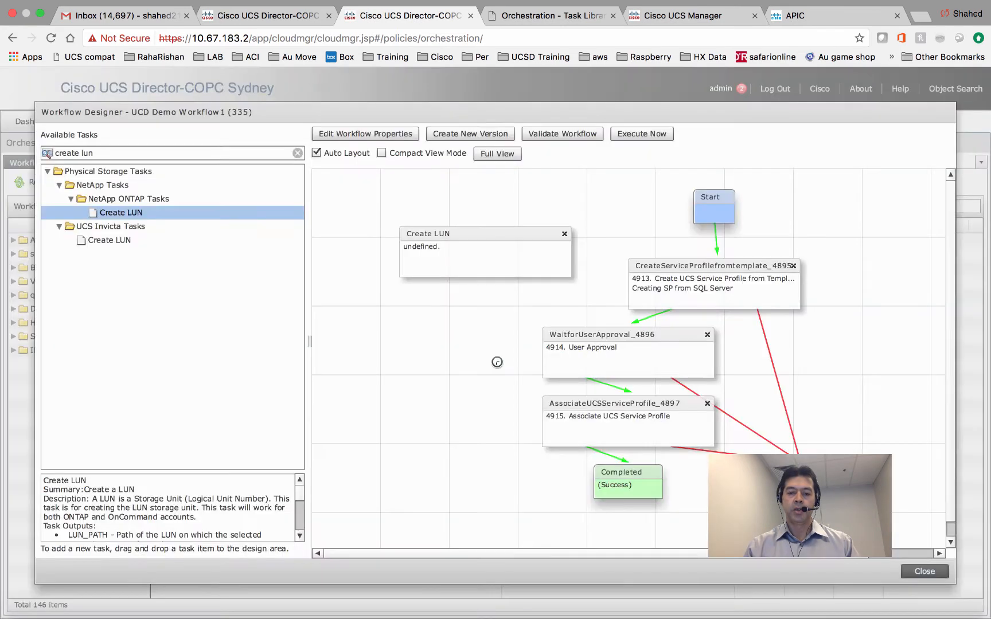
Link the Associate UCS Service Profile task's success path to Create LUN, and Create LUN's failure path to the failed end state
mouse_move(577, 432)
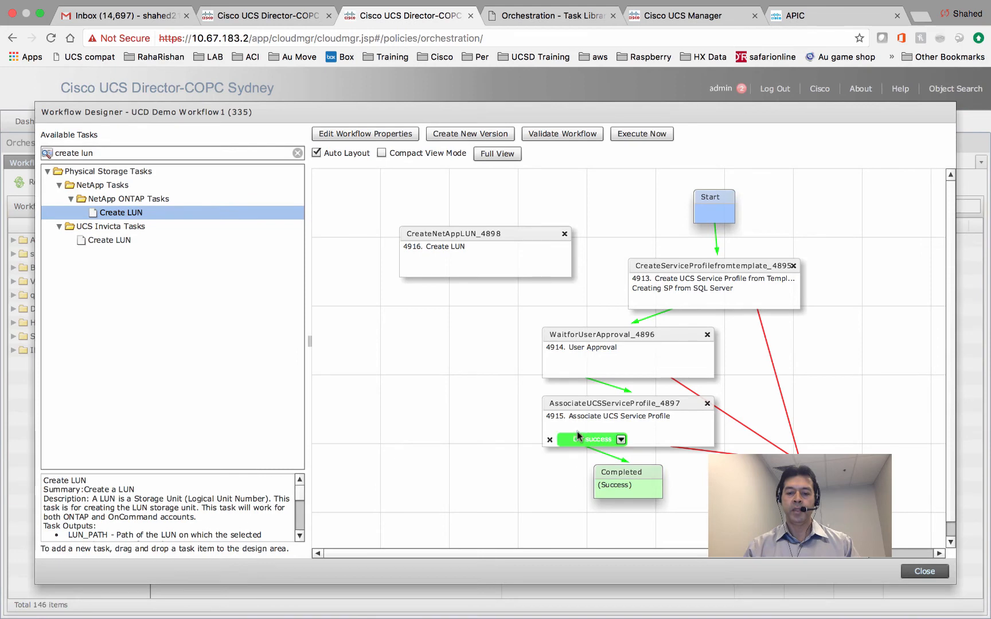
left_click_drag(574, 439, 456, 277)
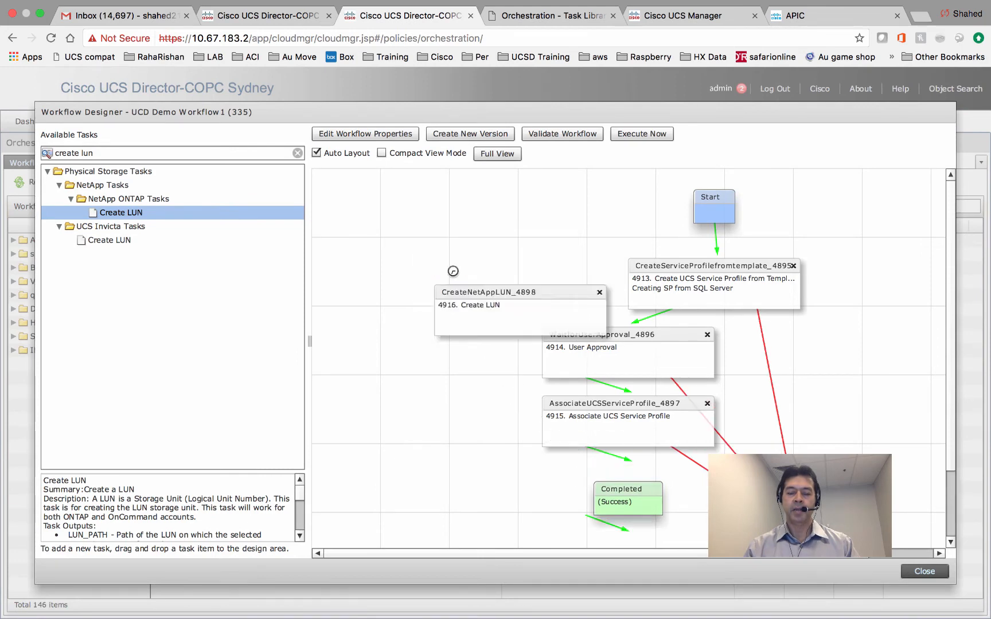
mouse_move(694, 514)
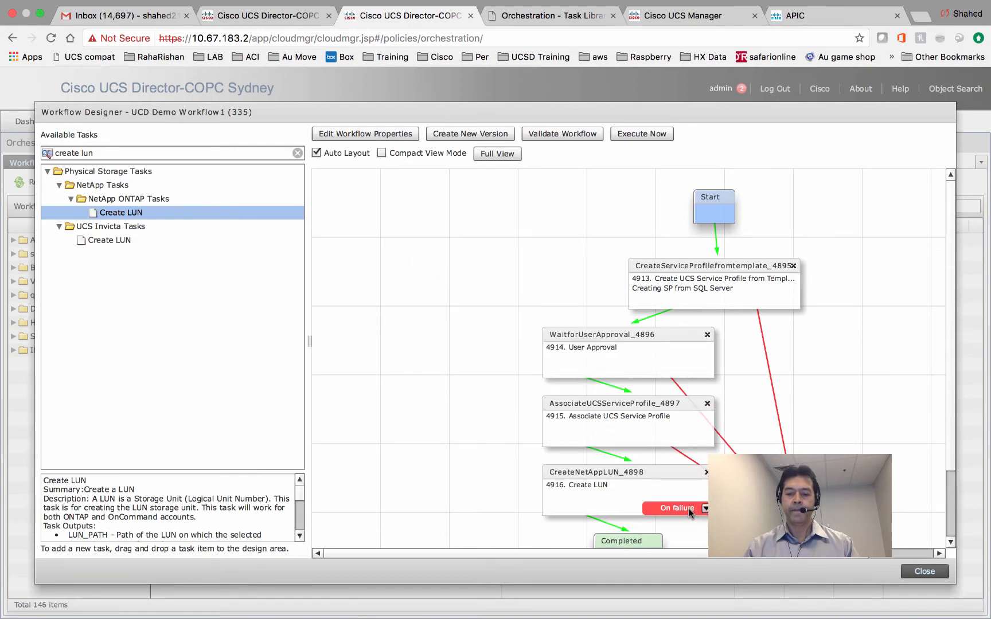
left_click_drag(689, 509, 792, 541)
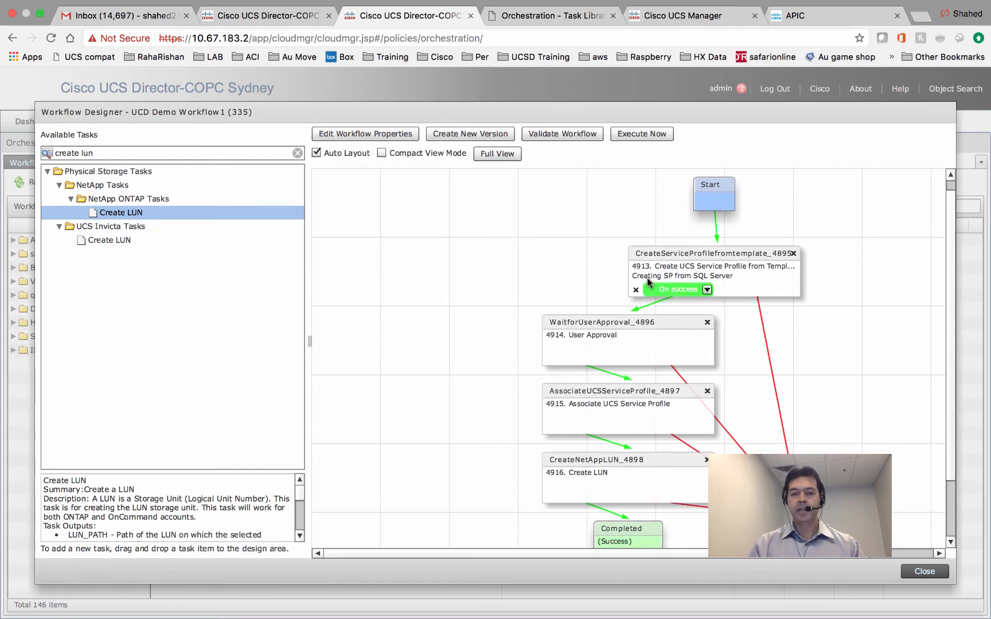
Validate the workflow and execute its default version with service profile name ucsddemo20 in the UCSDTrg UCS organization
left_click(567, 136)
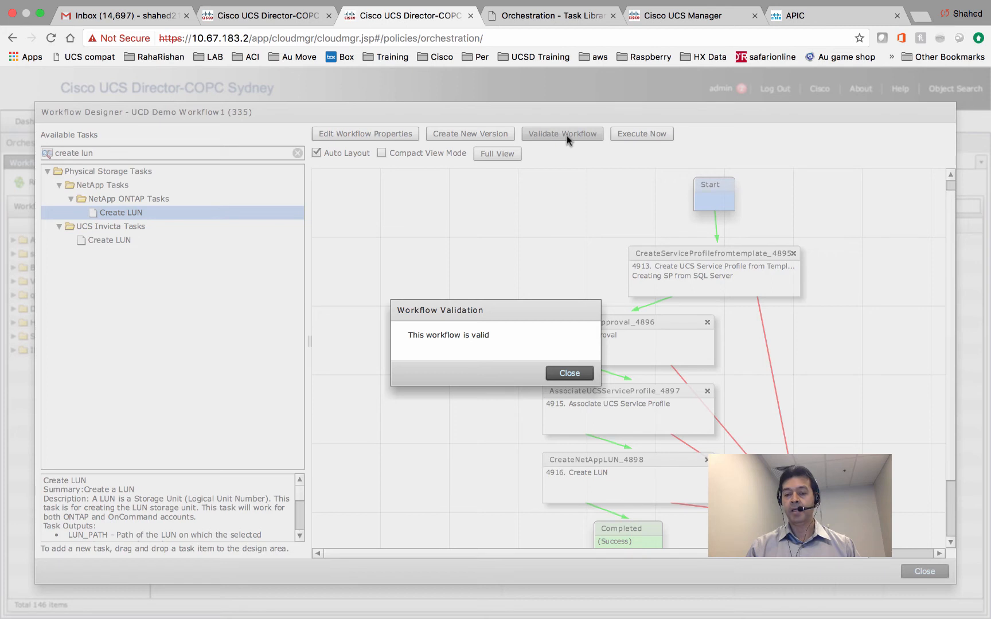
left_click(567, 373)
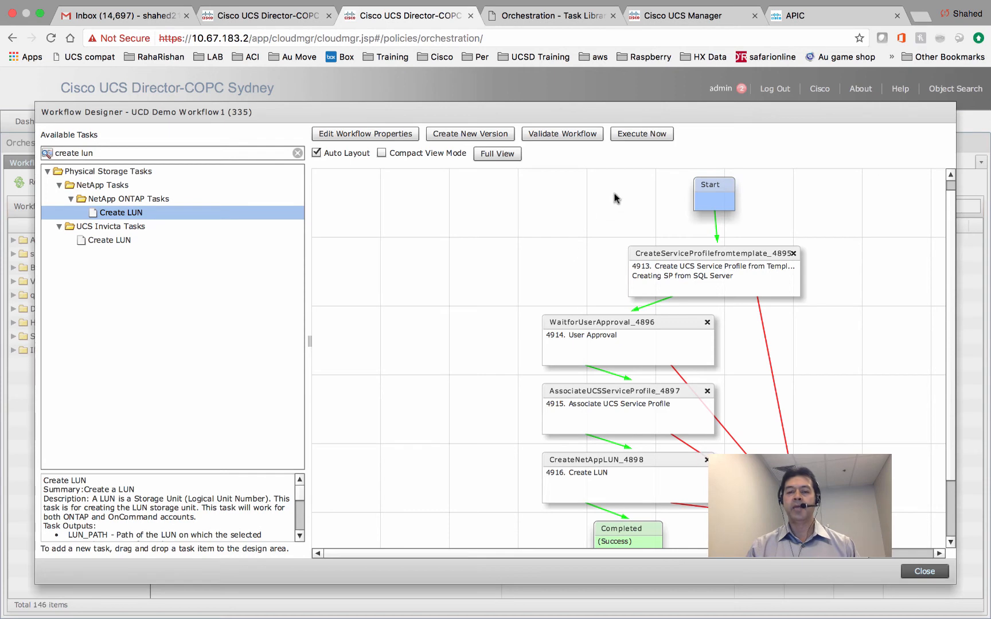
left_click(642, 135)
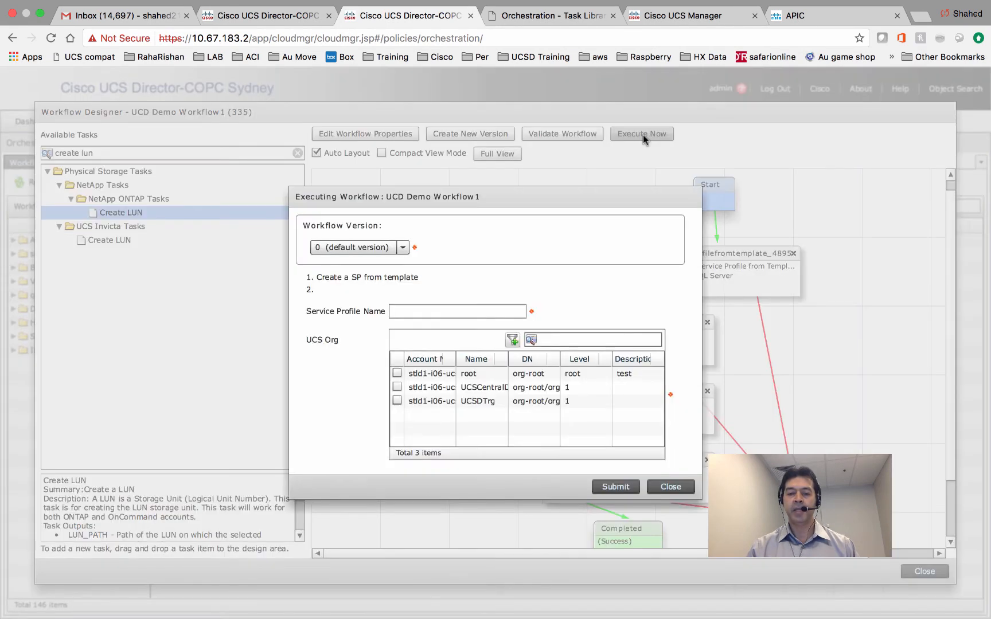
left_click(444, 312)
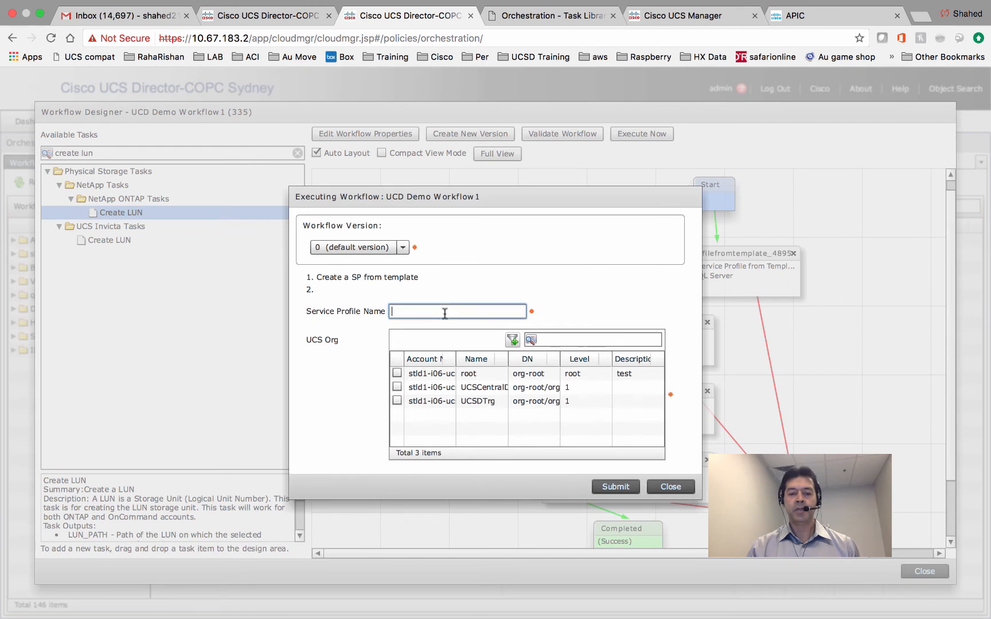
type("ucsddemo")
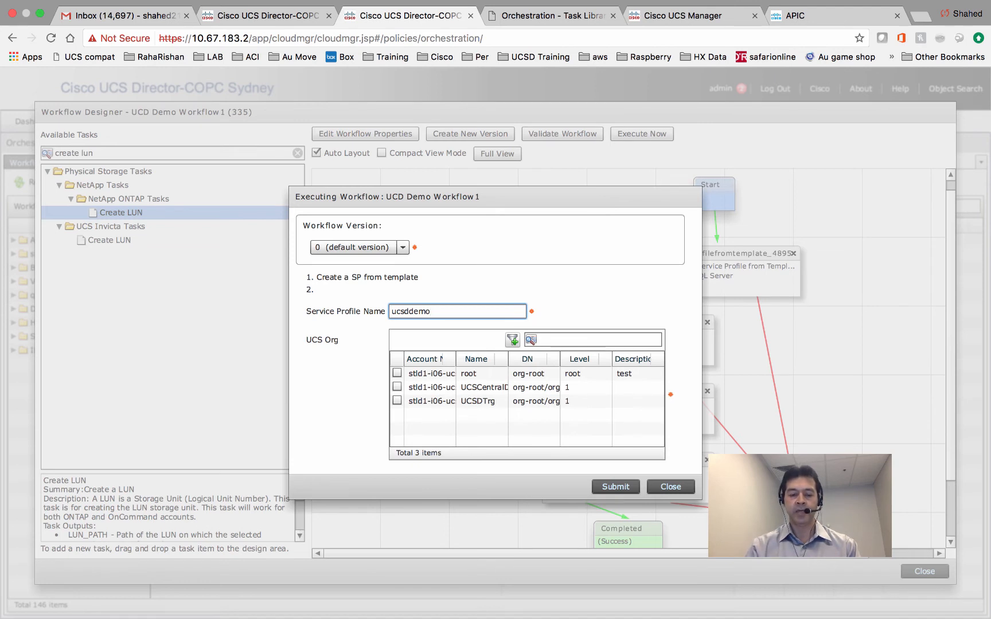
type("20")
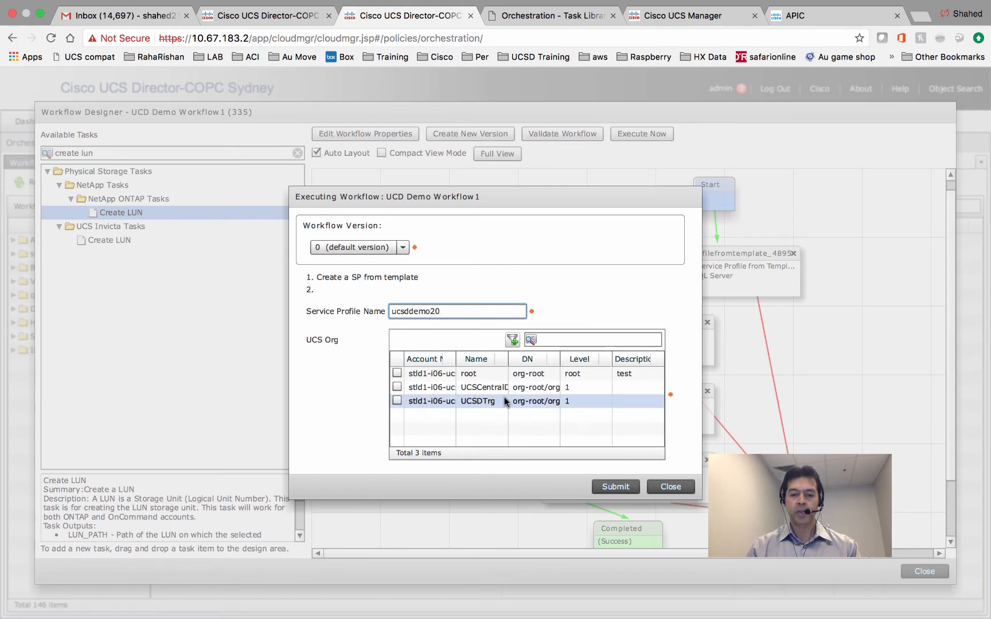
left_click(397, 401)
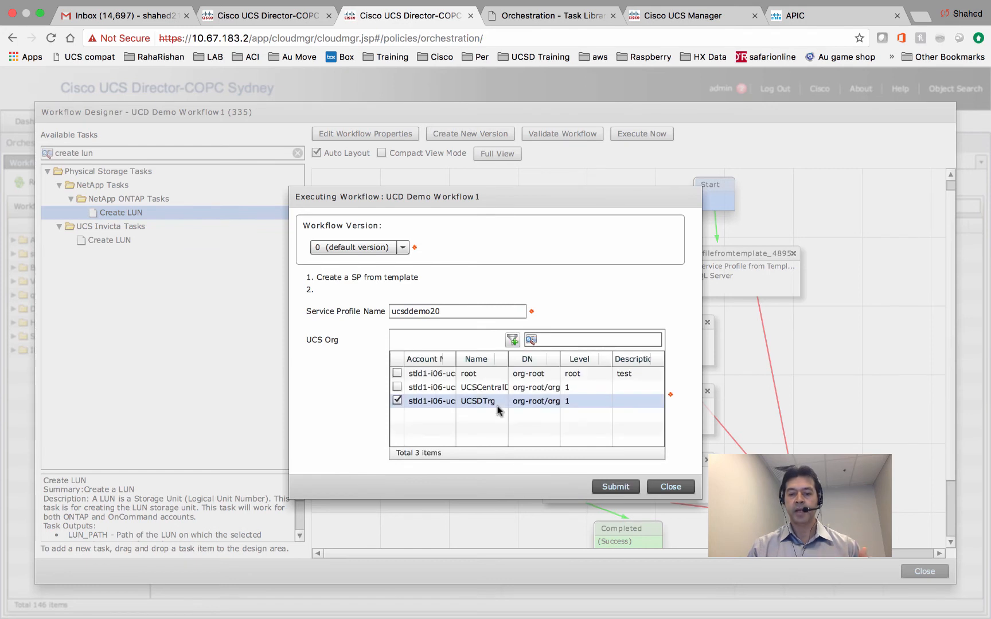
left_click(615, 486)
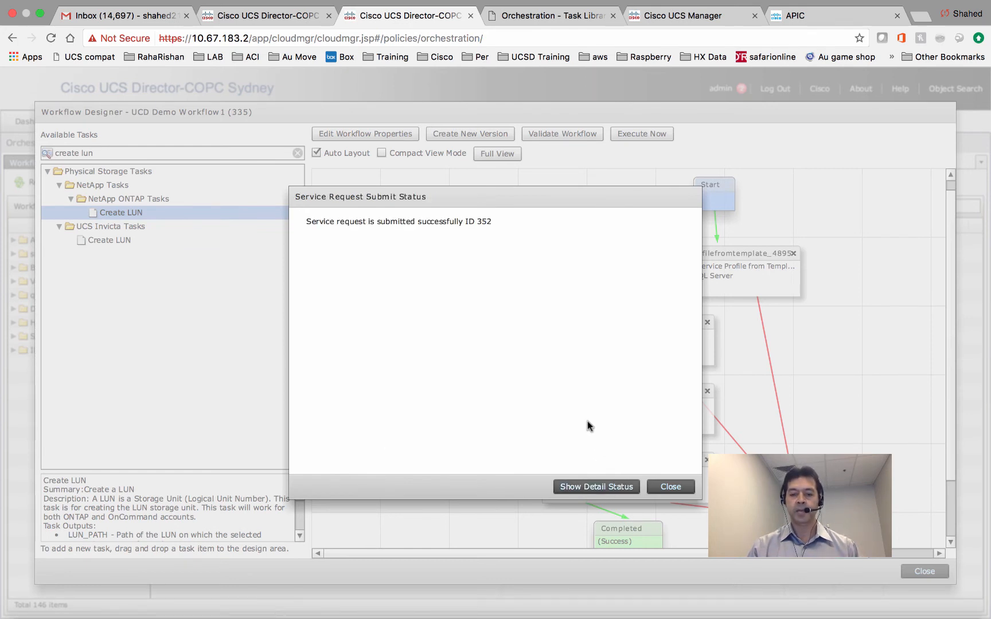
Show the submitted request's detailed status and inspect service profile ucsddemo20 under UCSDTrg in UCS Manager
left_click(597, 487)
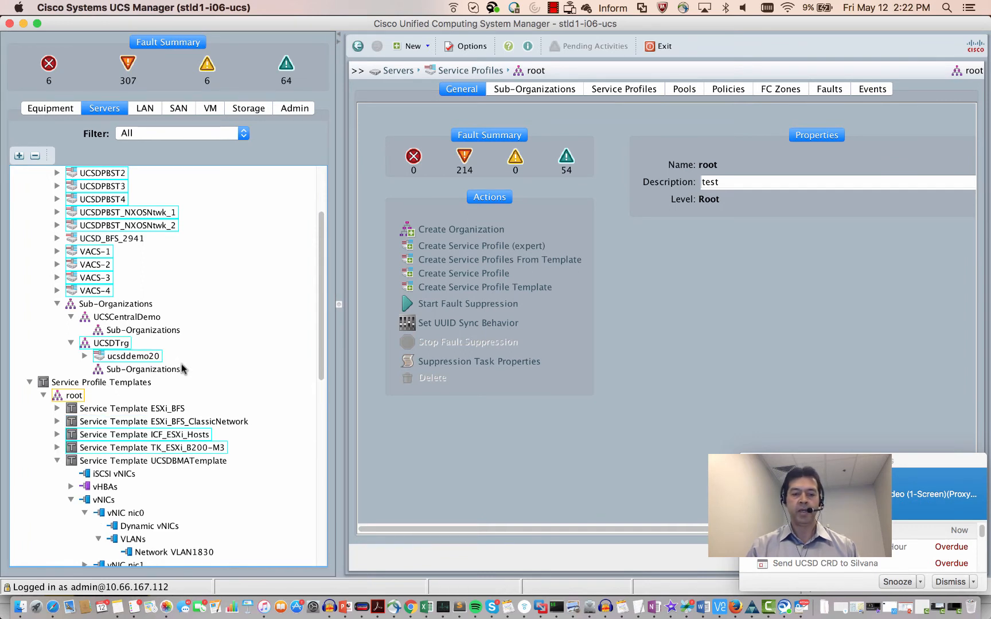
left_click(147, 358)
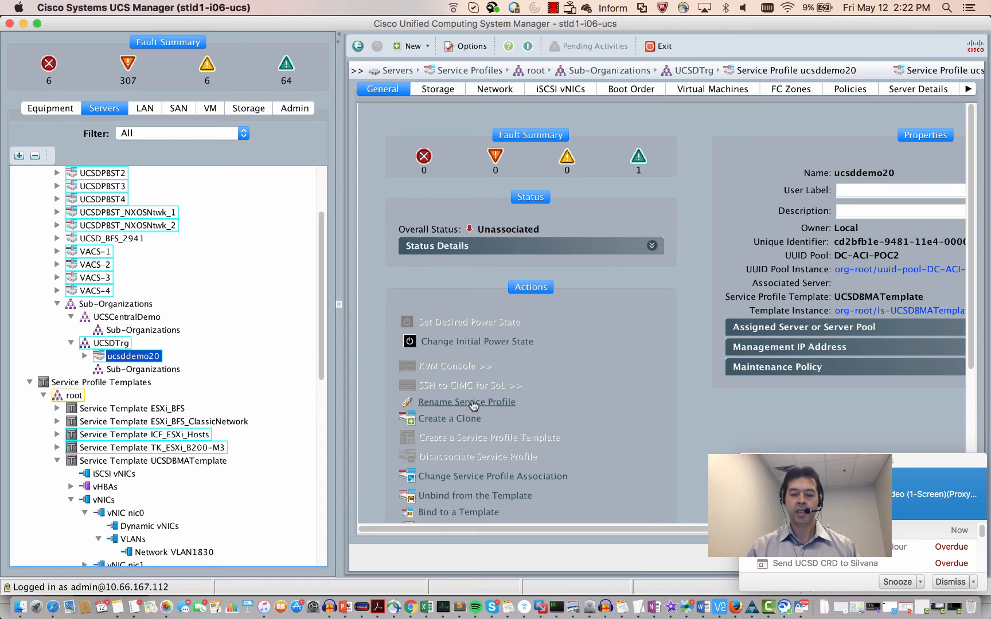
key("ctrl+Right")
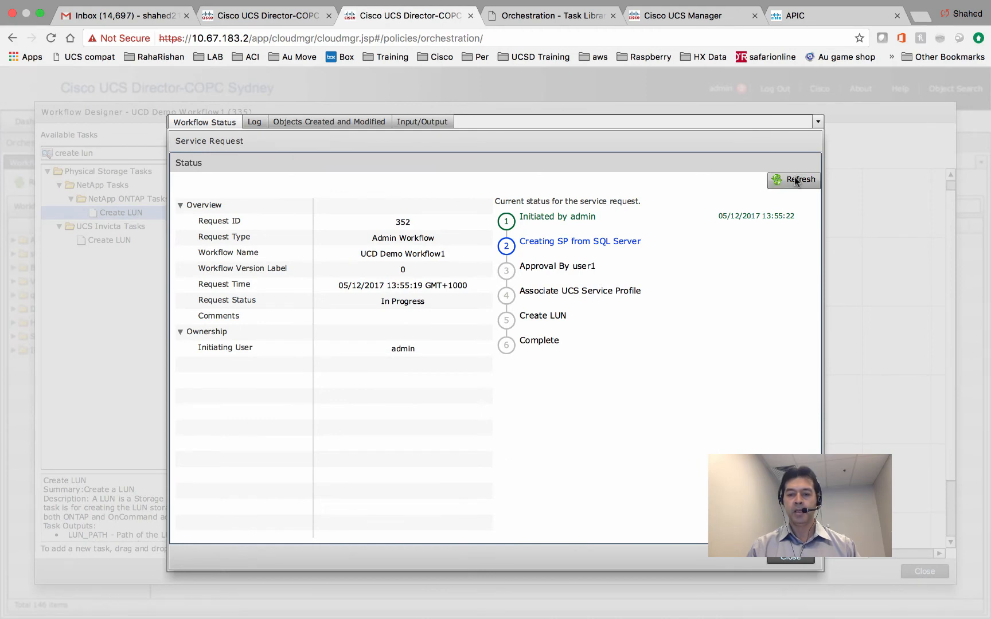
Refresh the service request's workflow status in UCS Director and review its execution log
left_click(795, 181)
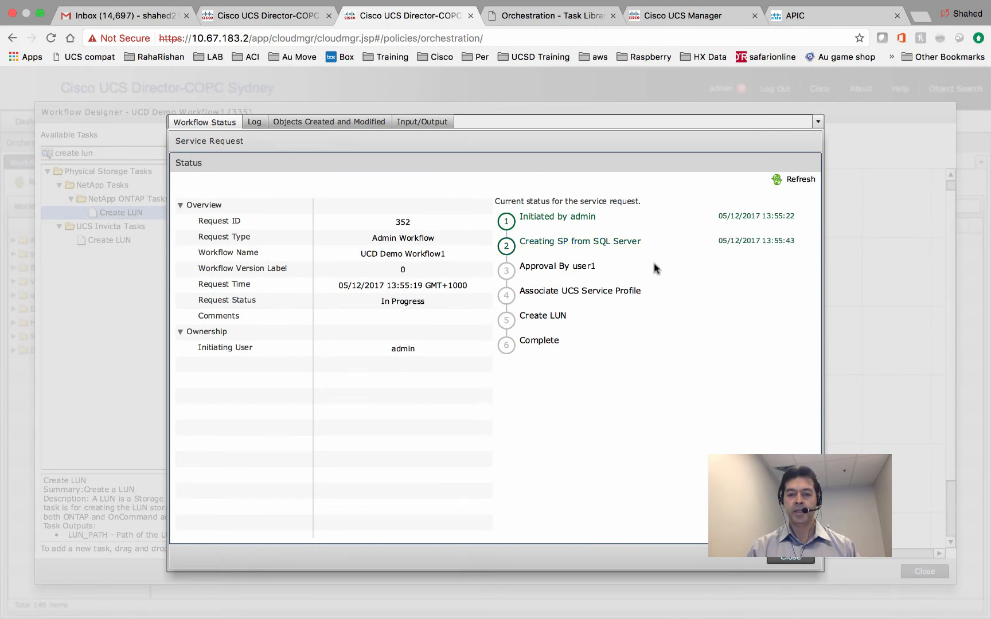
left_click(789, 182)
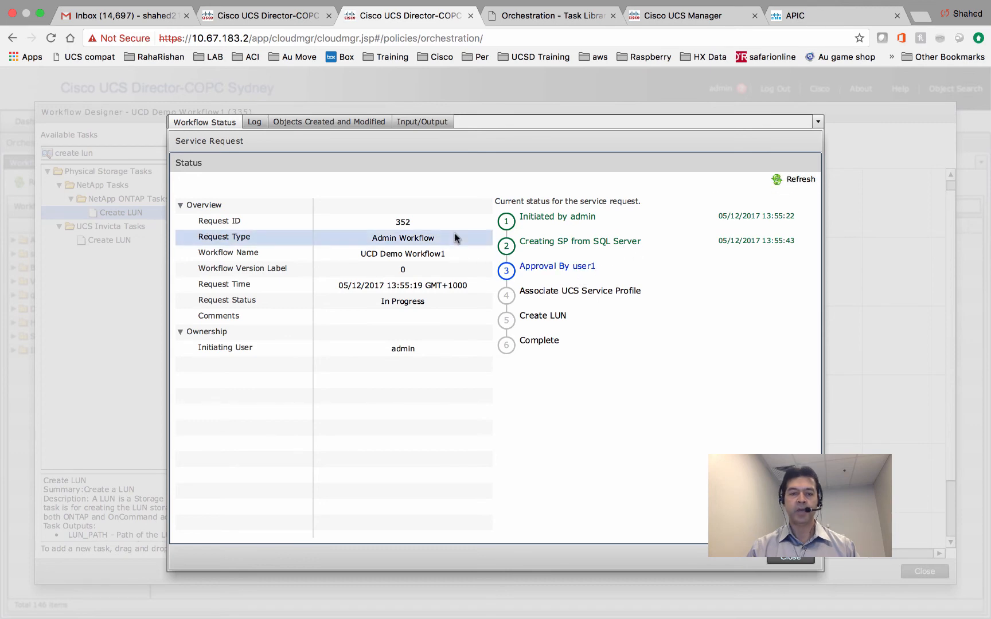
left_click(250, 126)
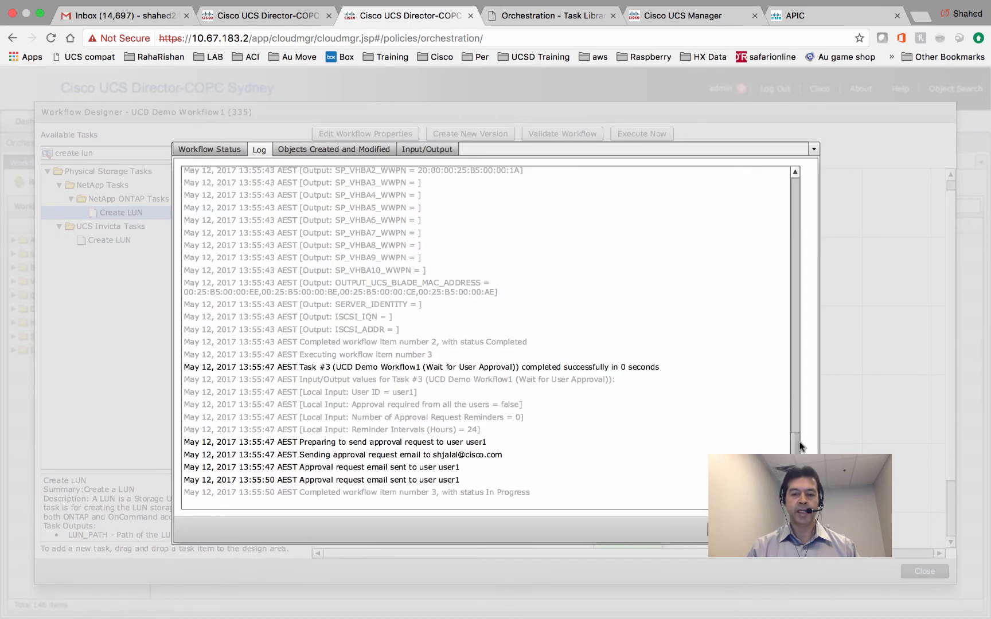
left_click_drag(802, 442, 790, 322)
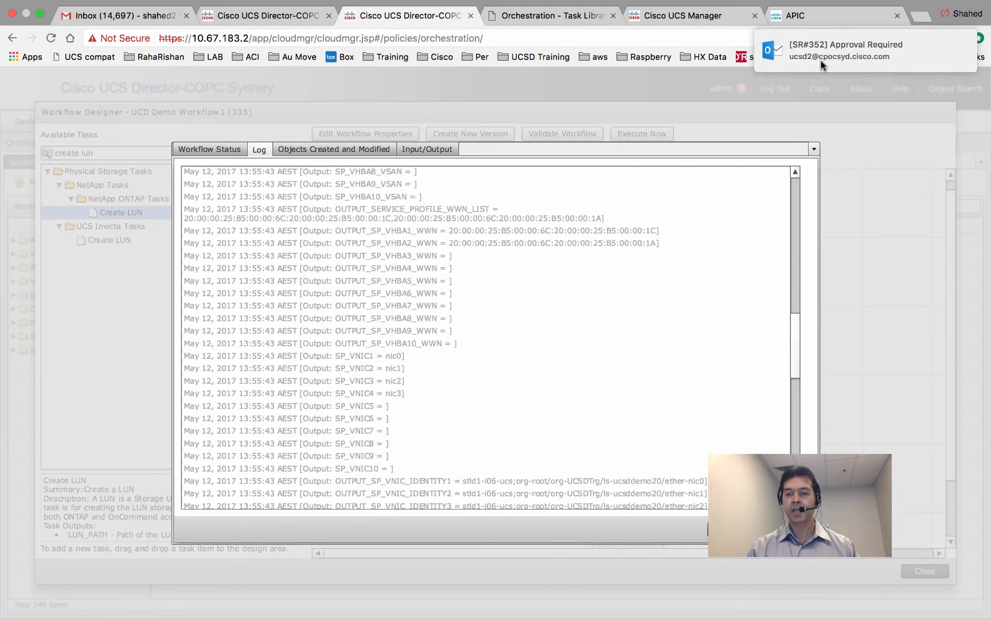
Open the Approval Required email in Outlook and examine its approval link and service request number
left_click(897, 49)
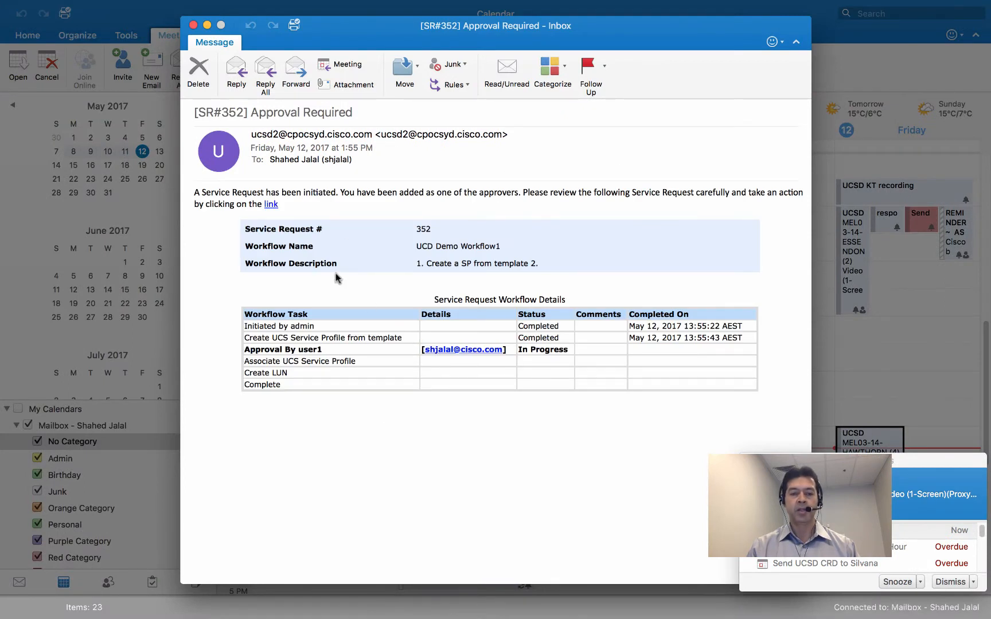
left_click(271, 204)
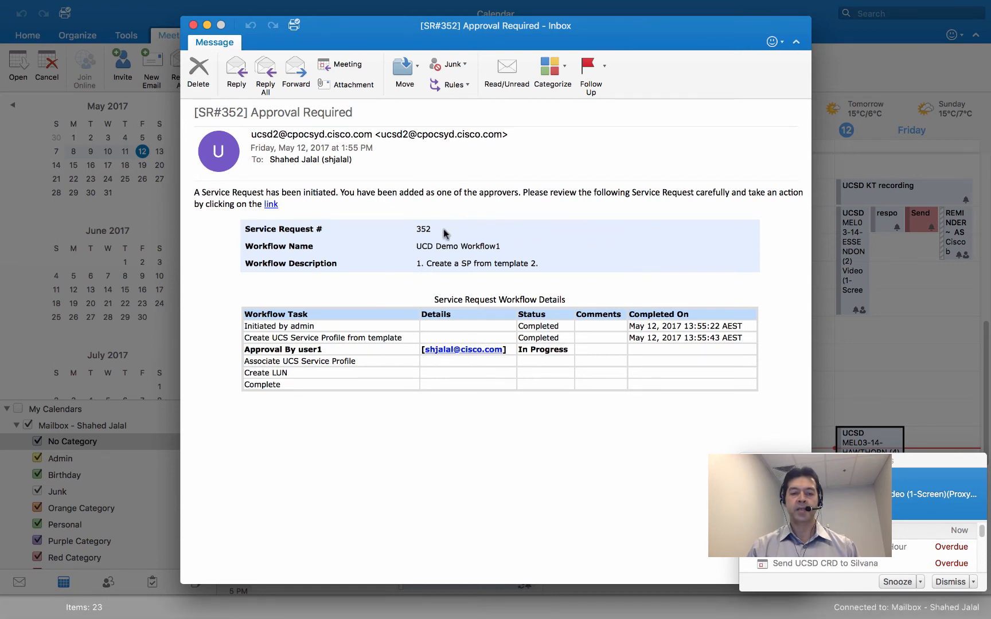
left_click_drag(437, 229, 413, 229)
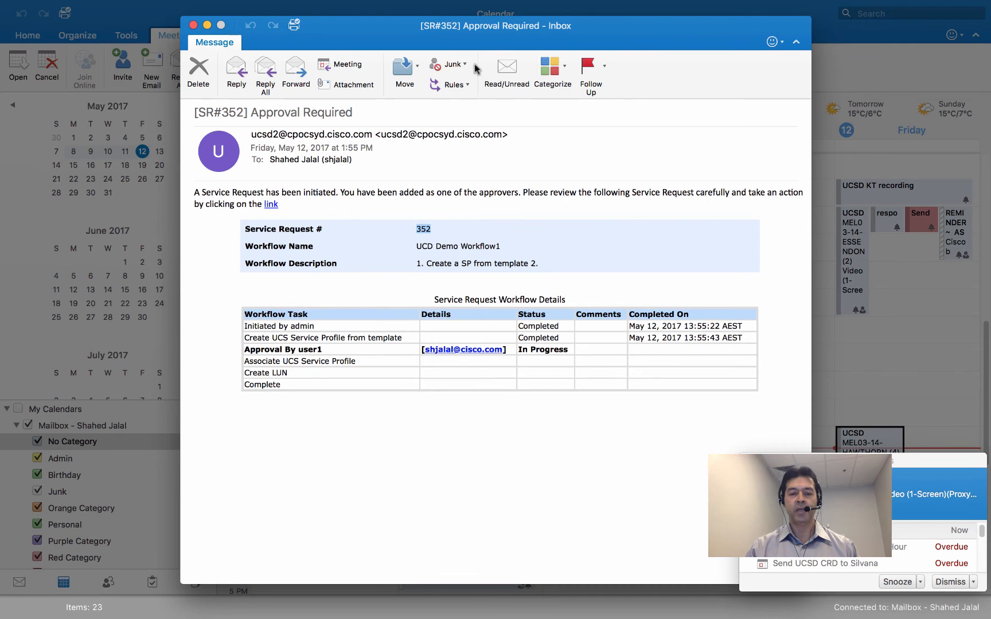
mouse_move(606, 1)
left_click(550, 9)
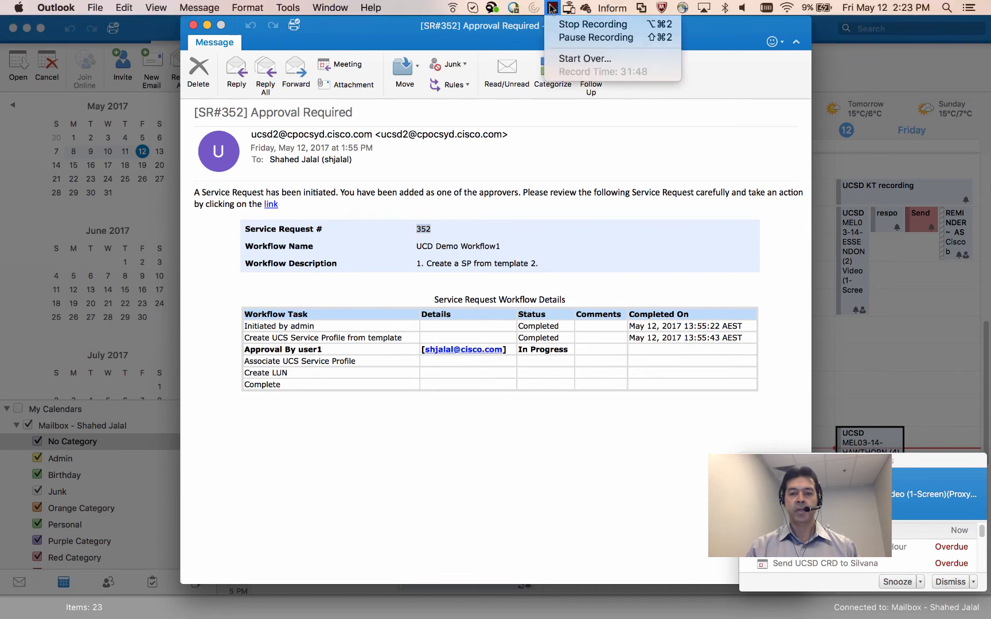
left_click(576, 38)
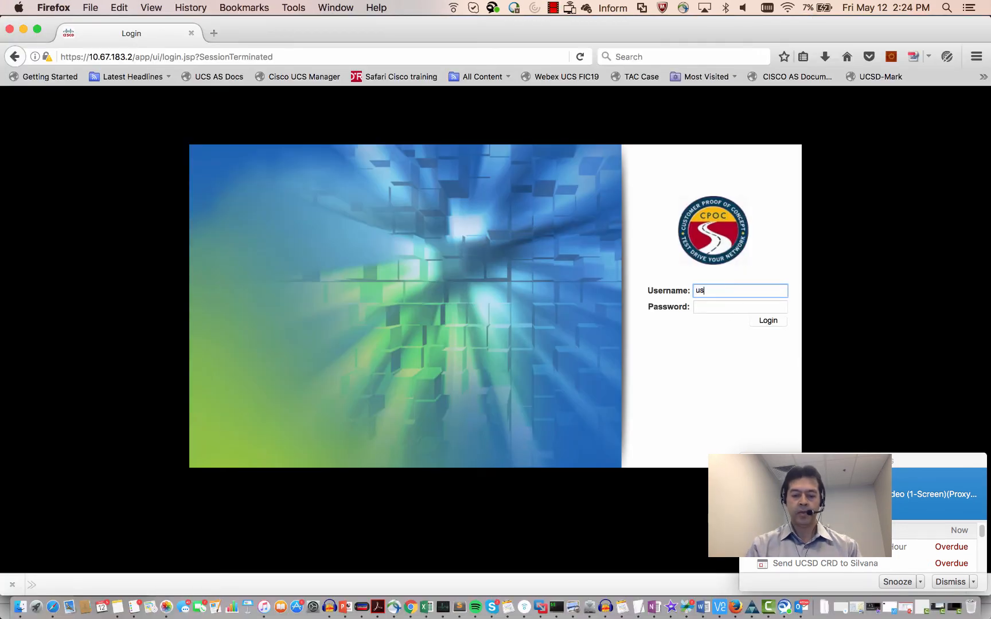
Log in to UCS Director in Firefox as user1 with the account password
left_click(719, 308)
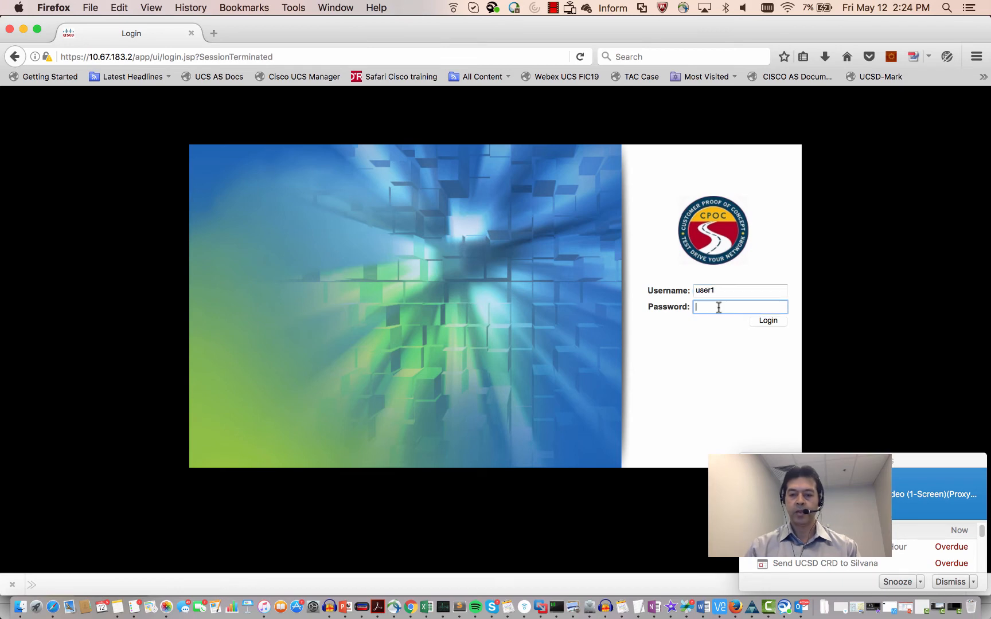
type("p")
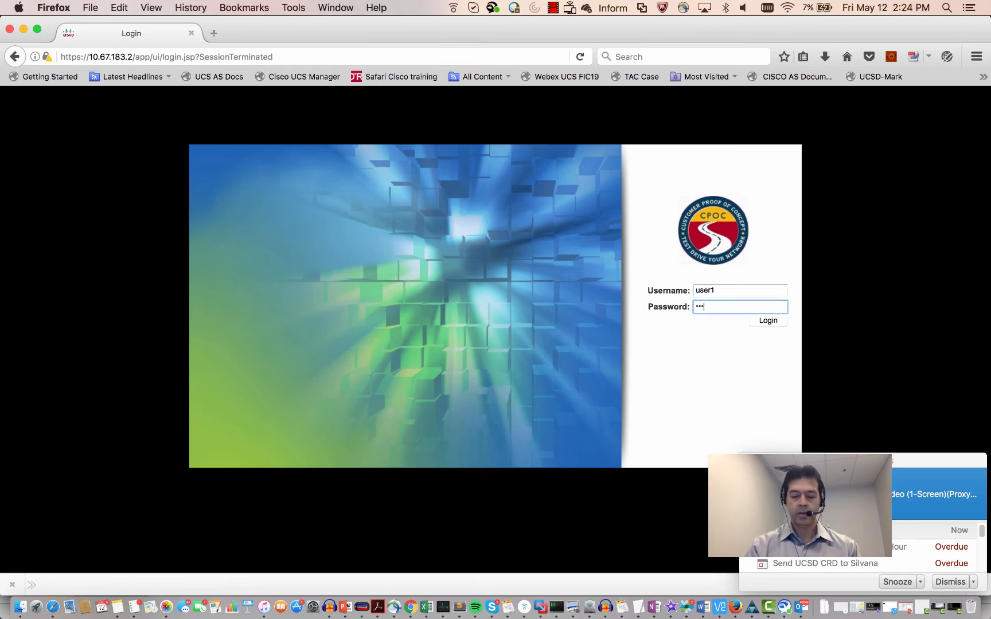
left_click(777, 322)
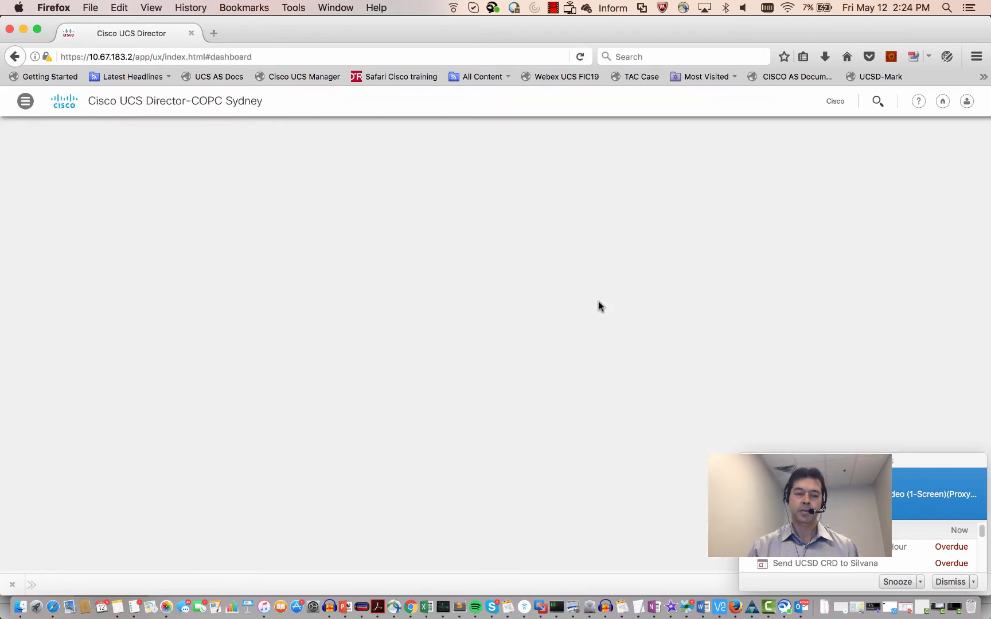
Open the pending UCD Demo Workflow1 service request from the Approvals list for approval
left_click(27, 103)
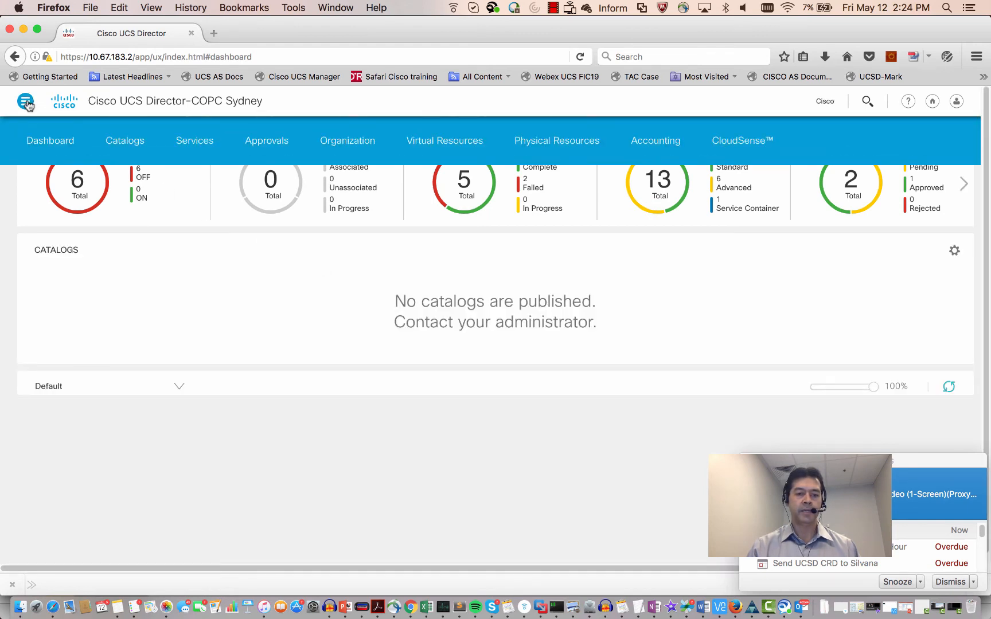
left_click(267, 147)
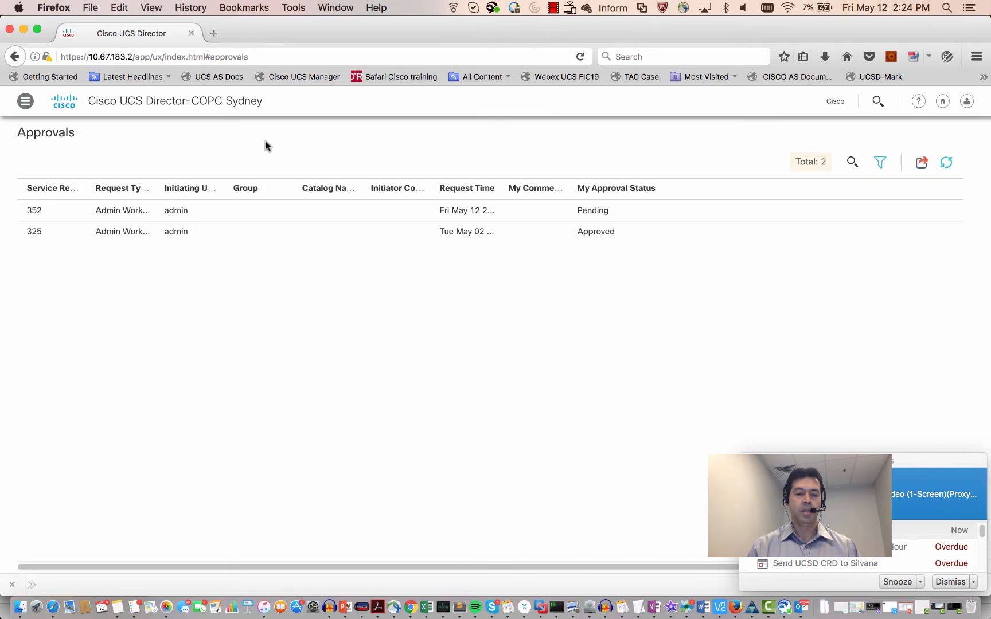
left_click(389, 211)
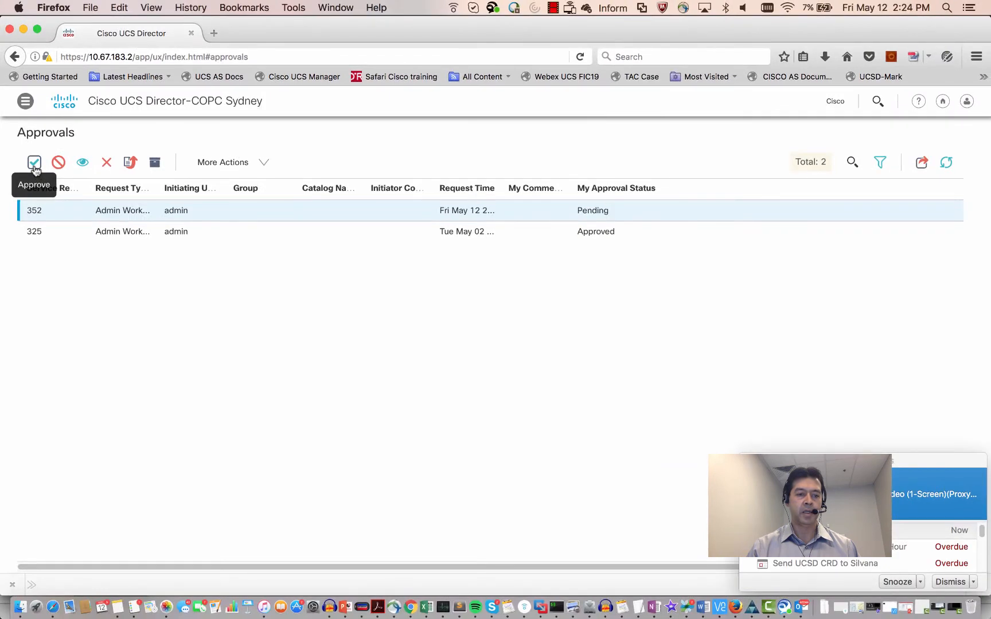
left_click(34, 164)
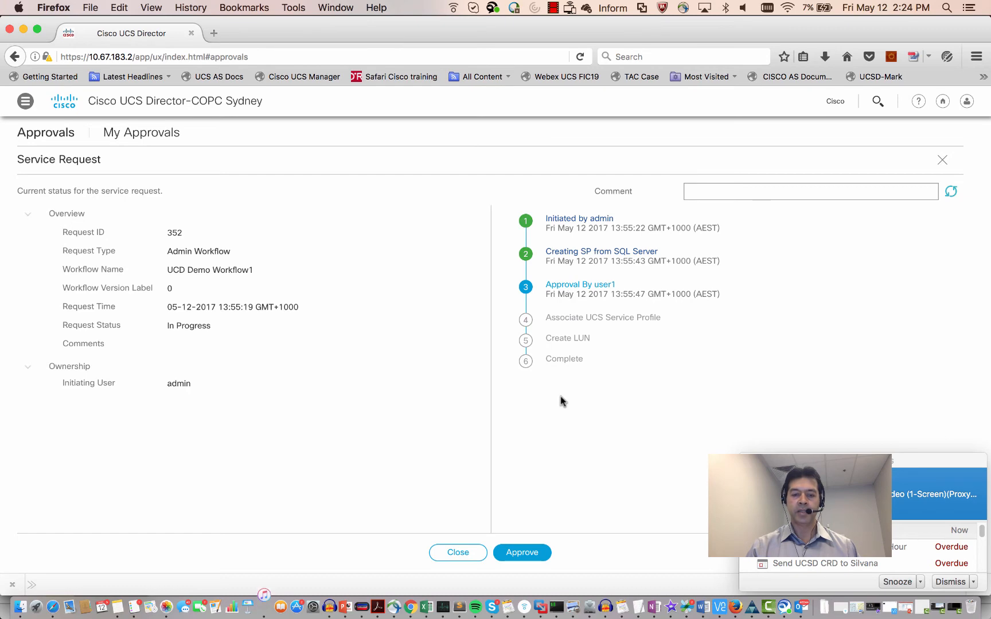
Switch to the admin session in Chrome, refresh the workflow status and view the objects created and modified by the request
left_click(410, 609)
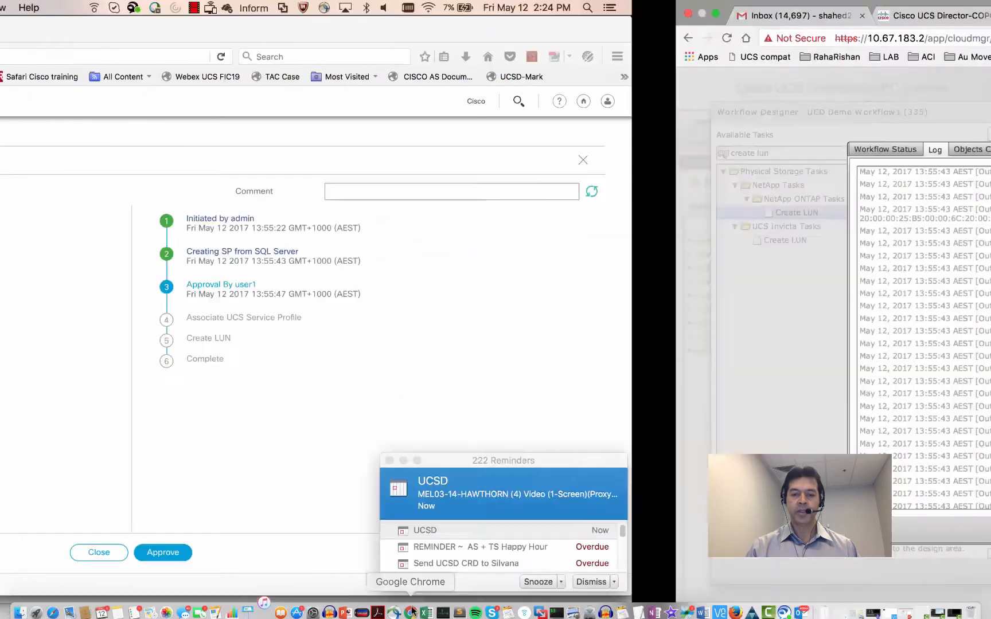
left_click(210, 149)
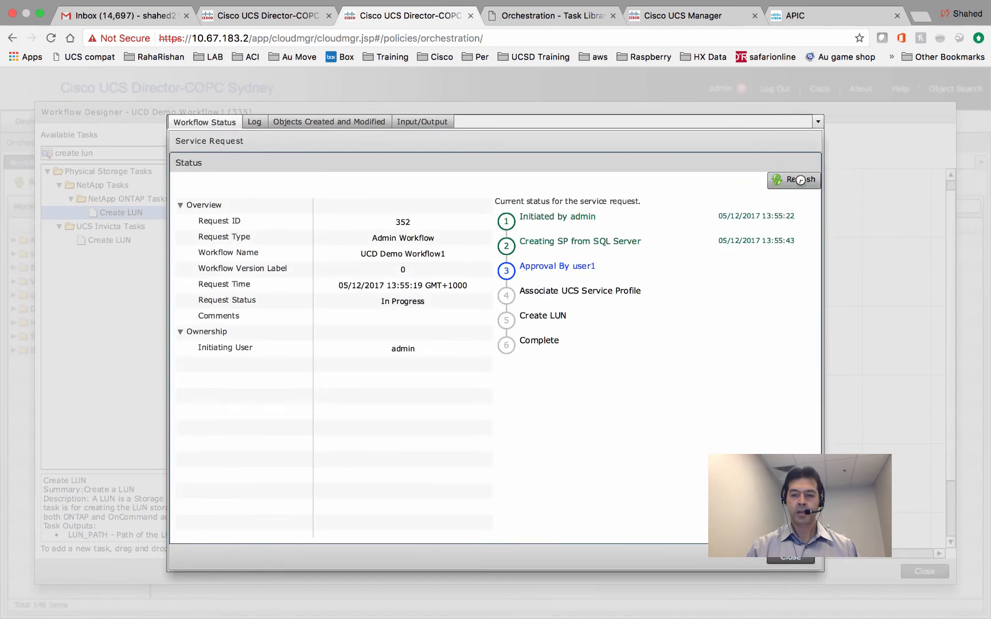
left_click(801, 180)
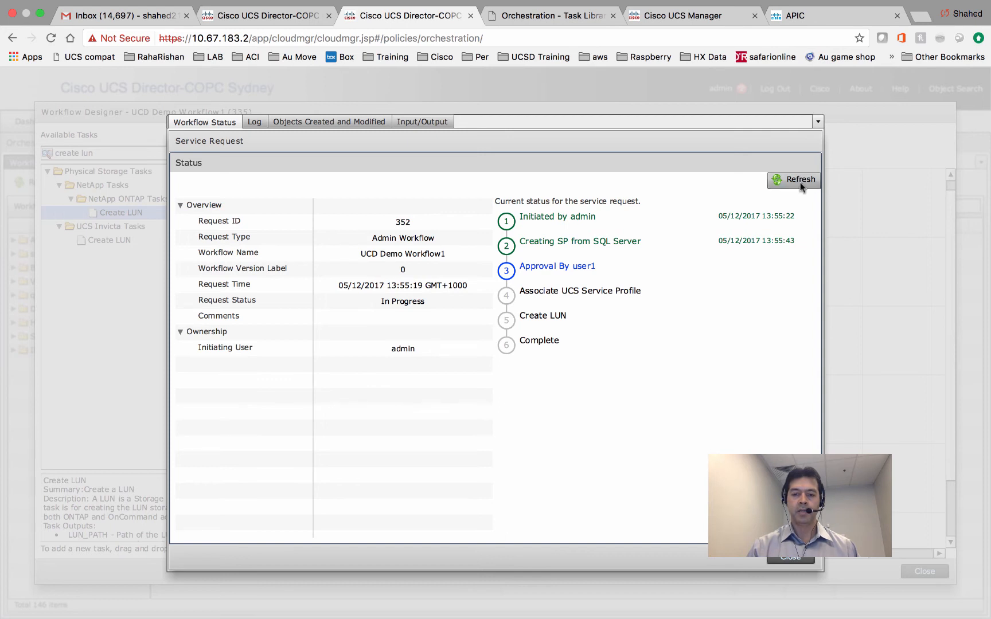
left_click(357, 122)
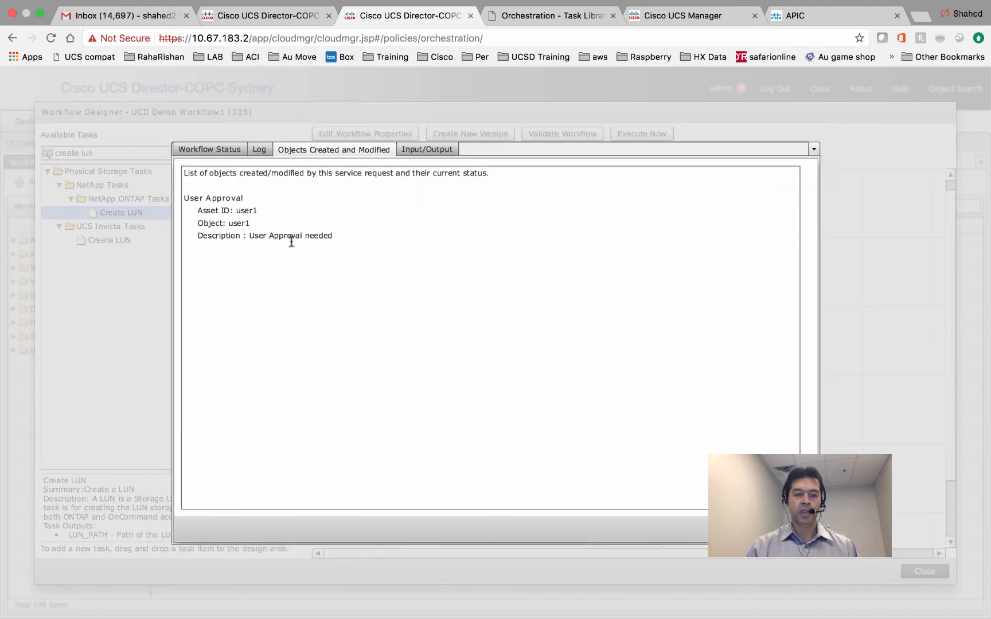
Examine the input and output values of the service profile creation and user1 approval tasks, and refresh the workflow status
left_click(424, 149)
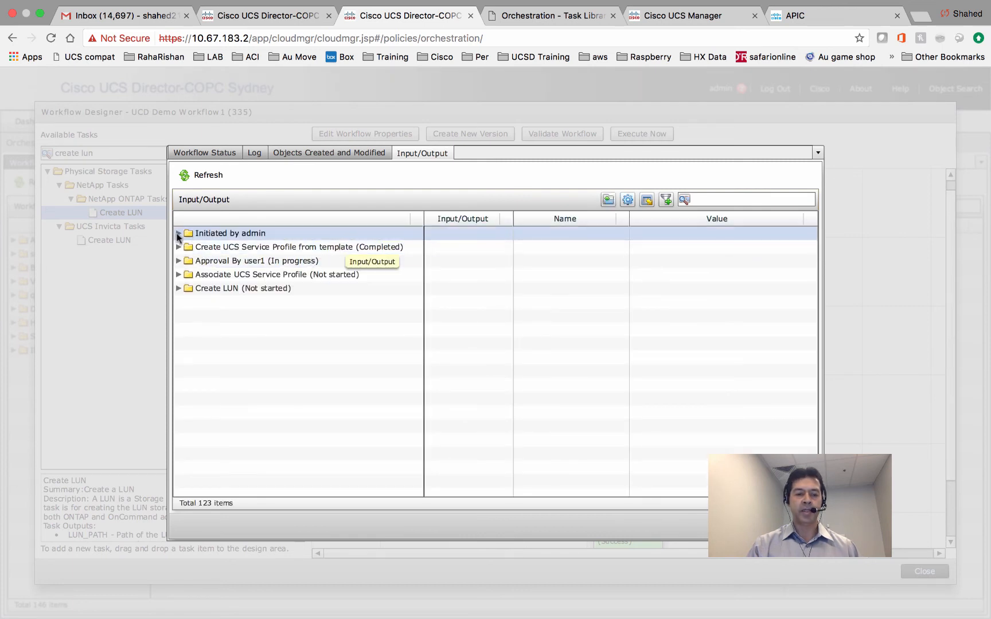
left_click(178, 247)
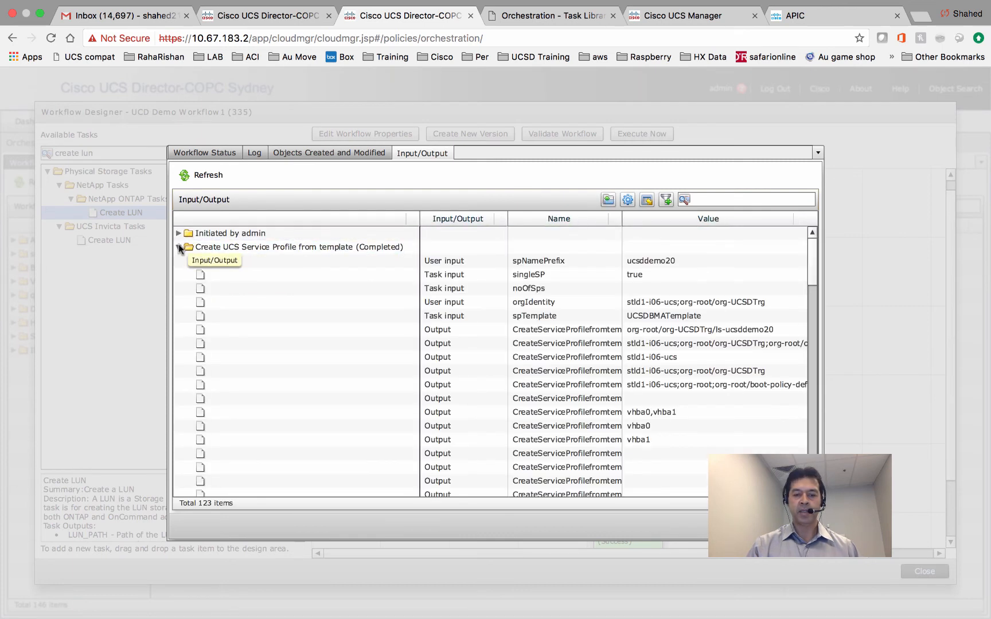
left_click(674, 262)
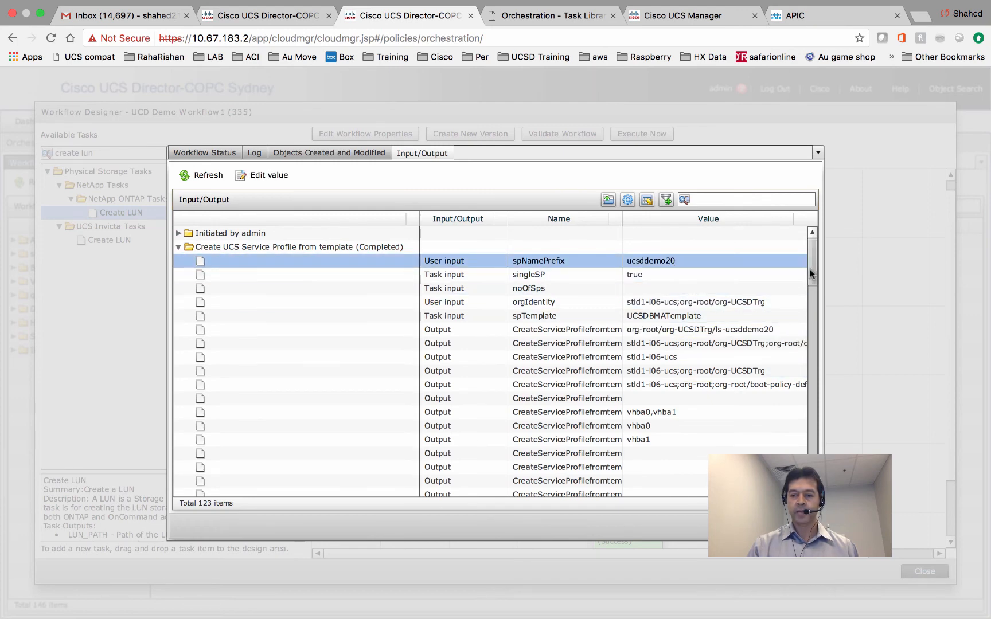
left_click_drag(810, 270, 802, 341)
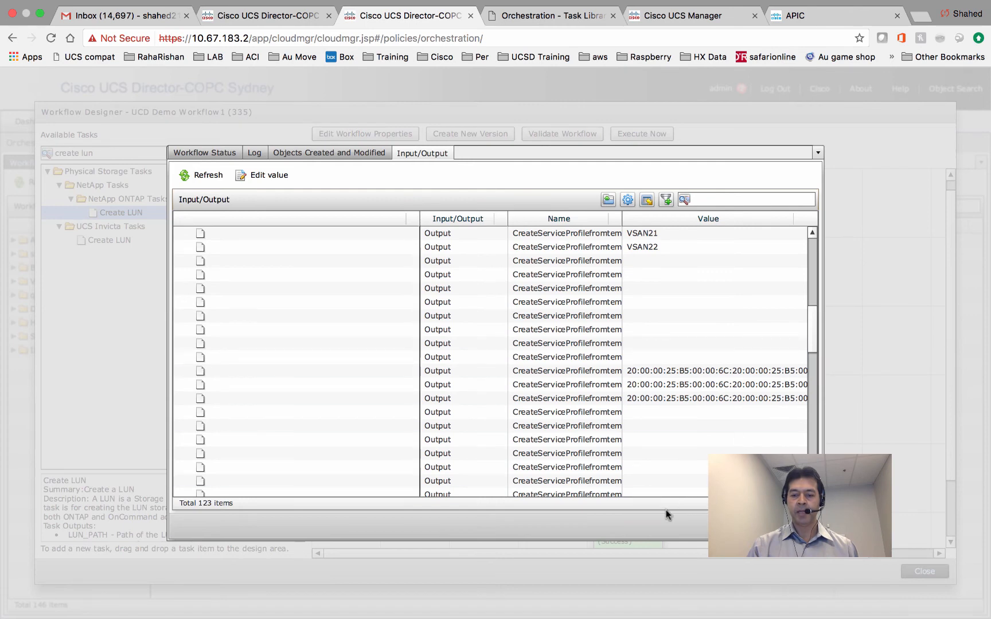
left_click_drag(816, 350, 814, 479)
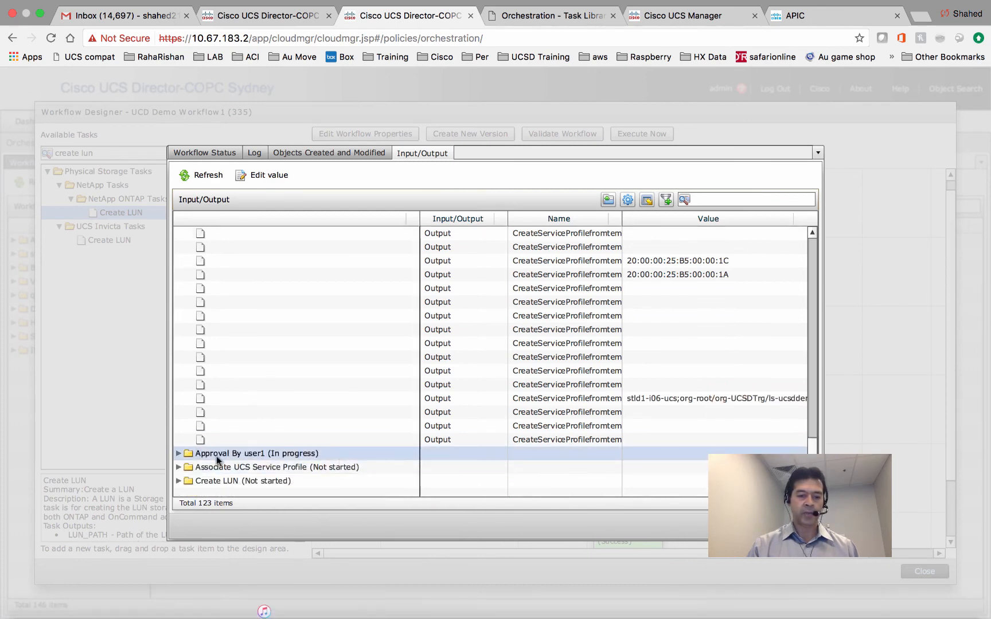
left_click(178, 454)
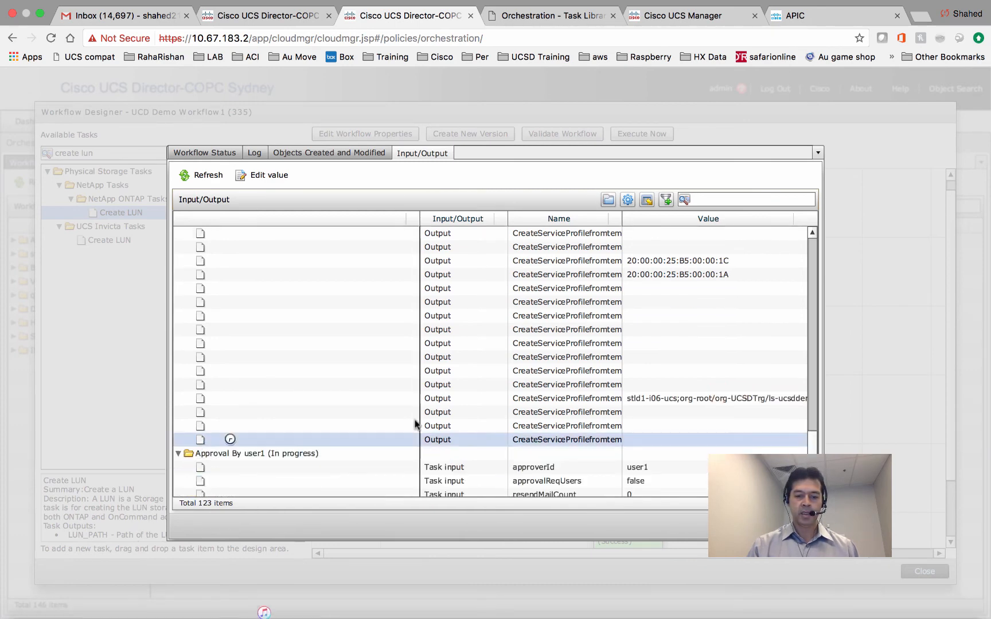
left_click(216, 154)
left_click(795, 181)
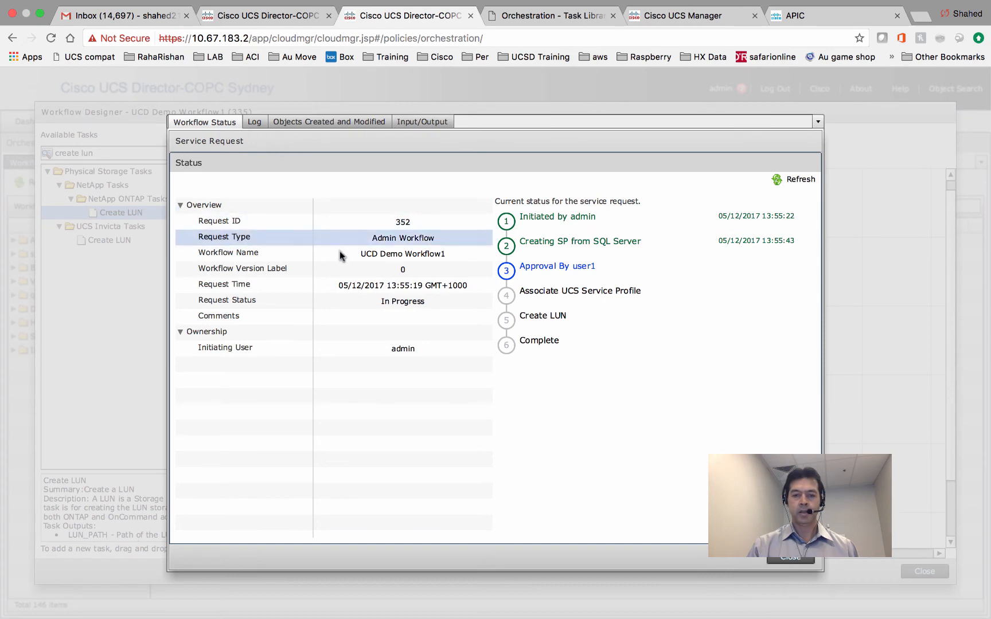
Approve the service request in user1's Firefox session with the comment "Great job done" and refresh the workflow status in the admin Chrome session
key("ctrl+Left")
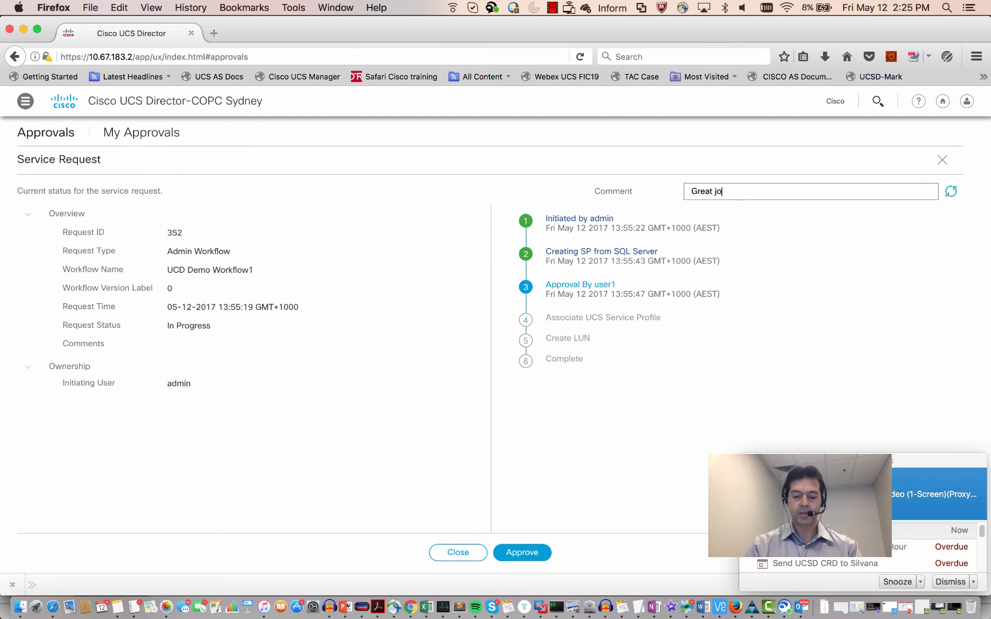
type("done")
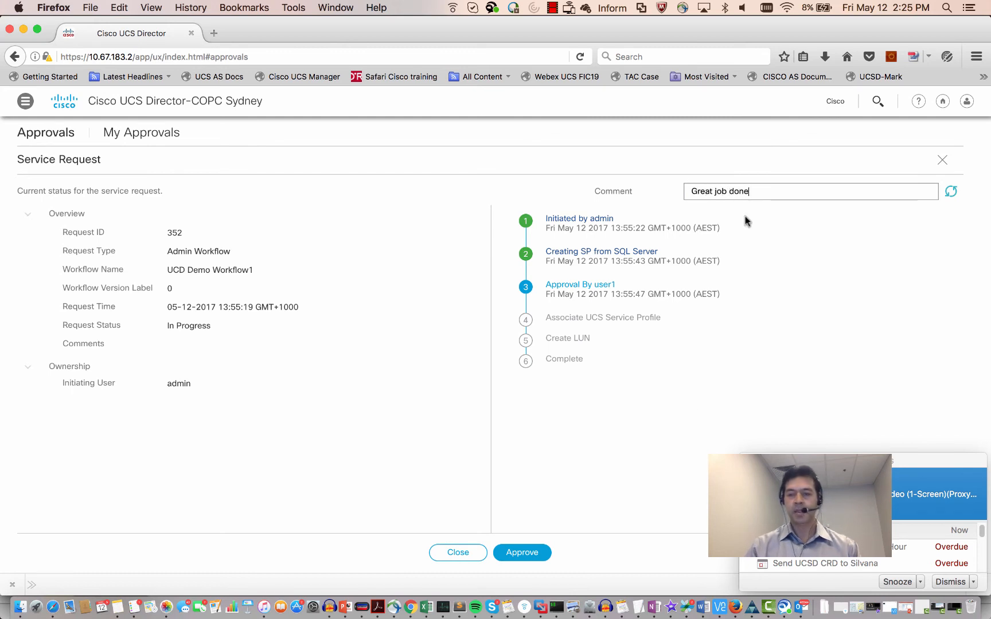
left_click(519, 552)
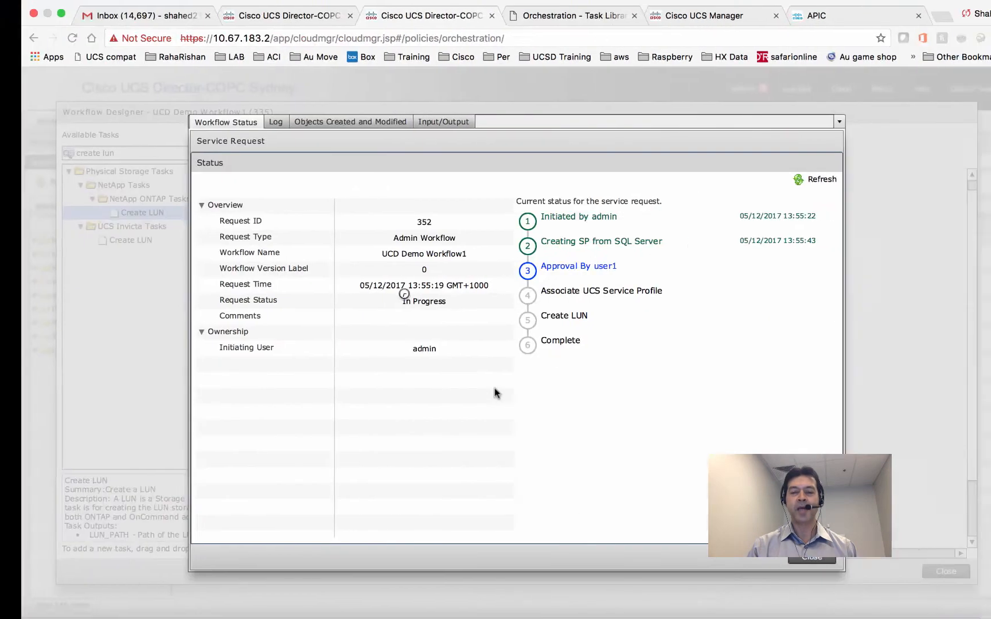
left_click(809, 181)
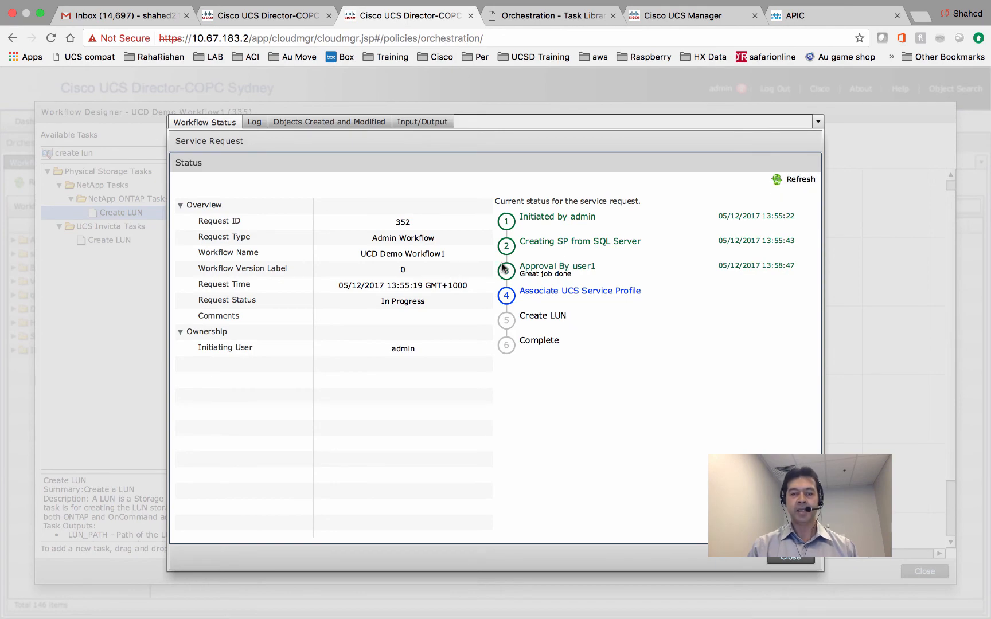
Switch to UCS Manager and show the status details of service profile ucsddemo20
key("ctrl+Right")
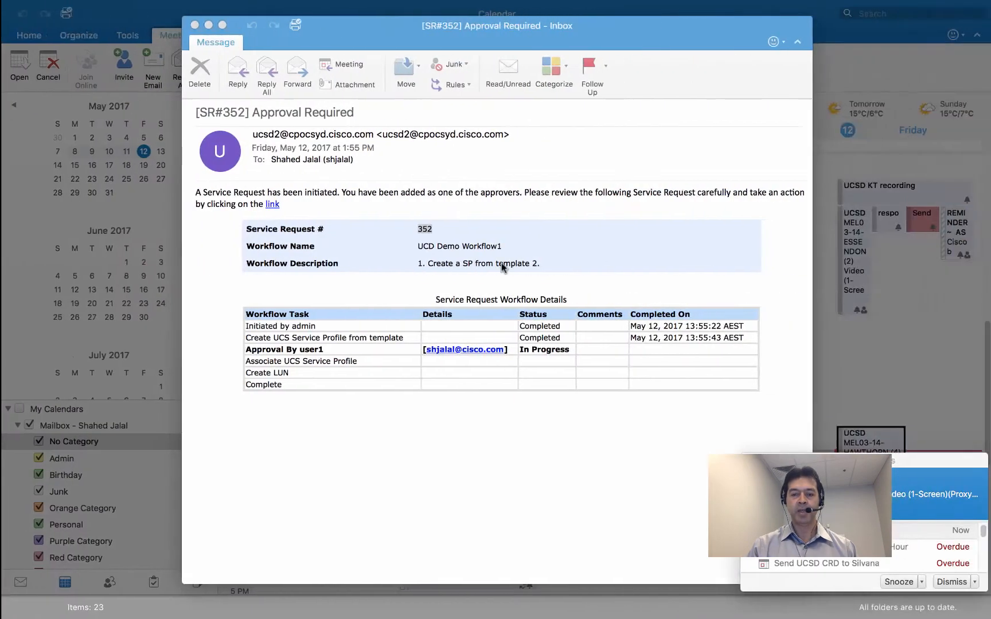
key("ctrl+Left")
key("ctrl+Left")
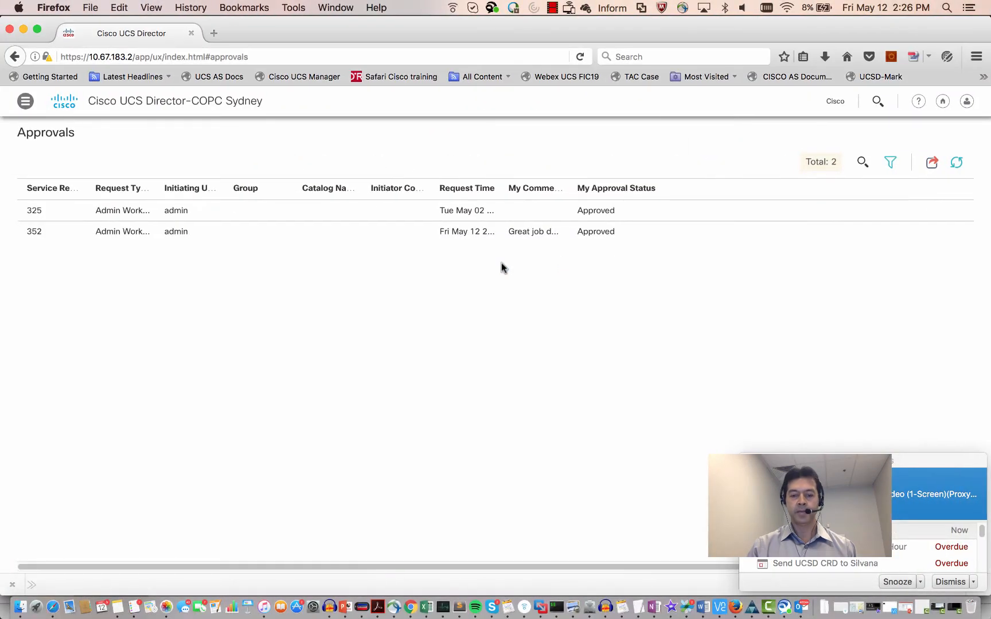
left_click(752, 607)
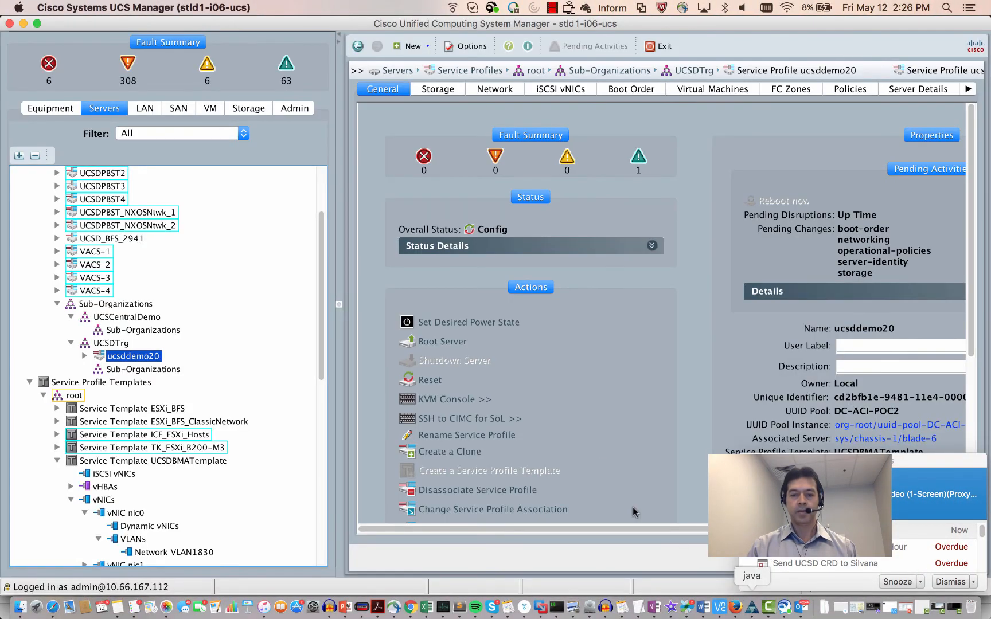
left_click(466, 246)
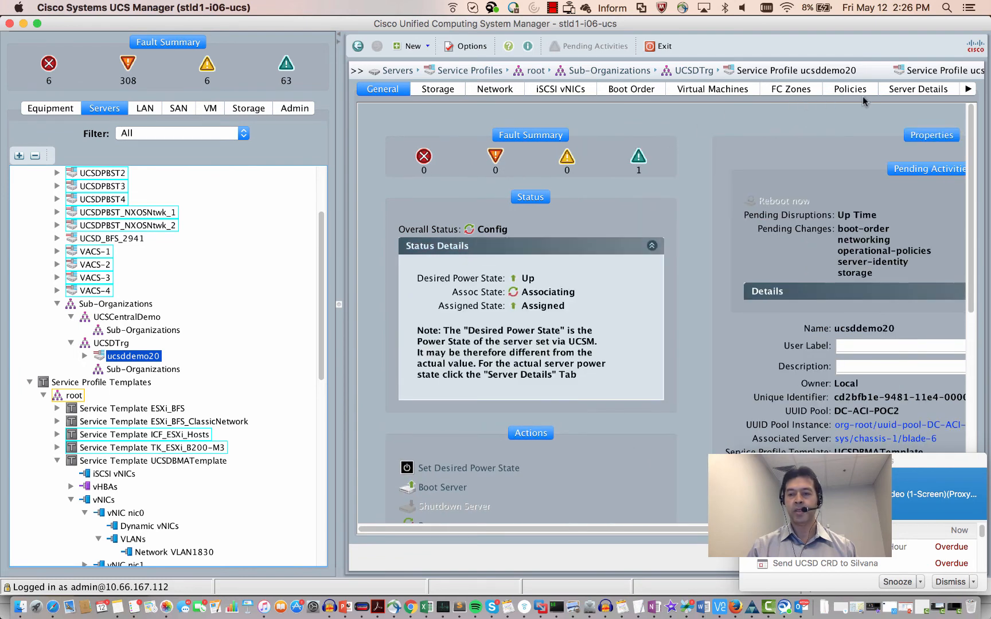
Examine the status details of the server assigned to ucsddemo20 and the FSM progress of its association
left_click(970, 89)
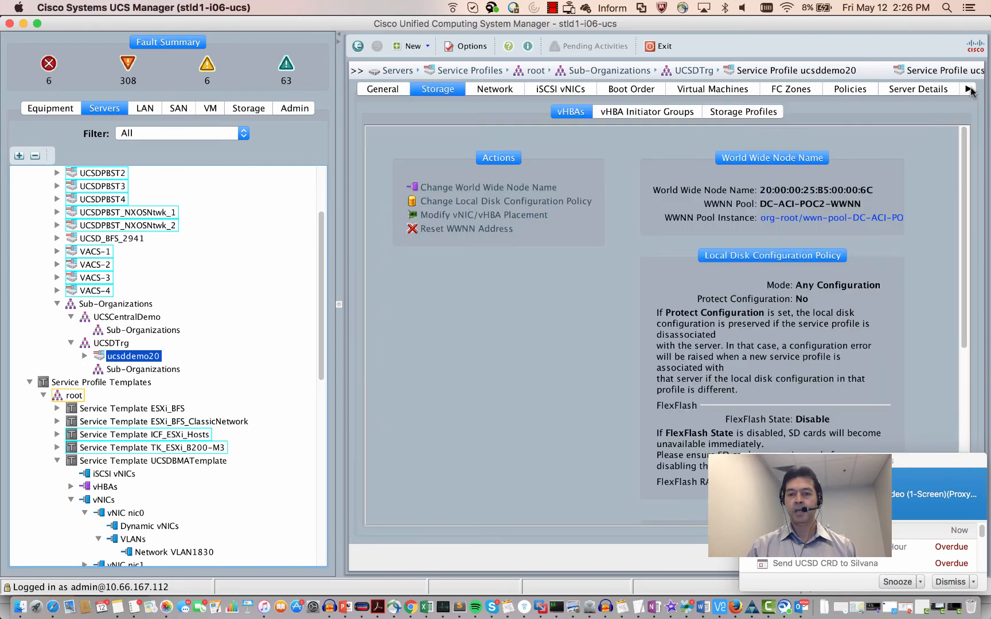
left_click(971, 89)
left_click(970, 89)
left_click(970, 89)
left_click(970, 89)
left_click(971, 89)
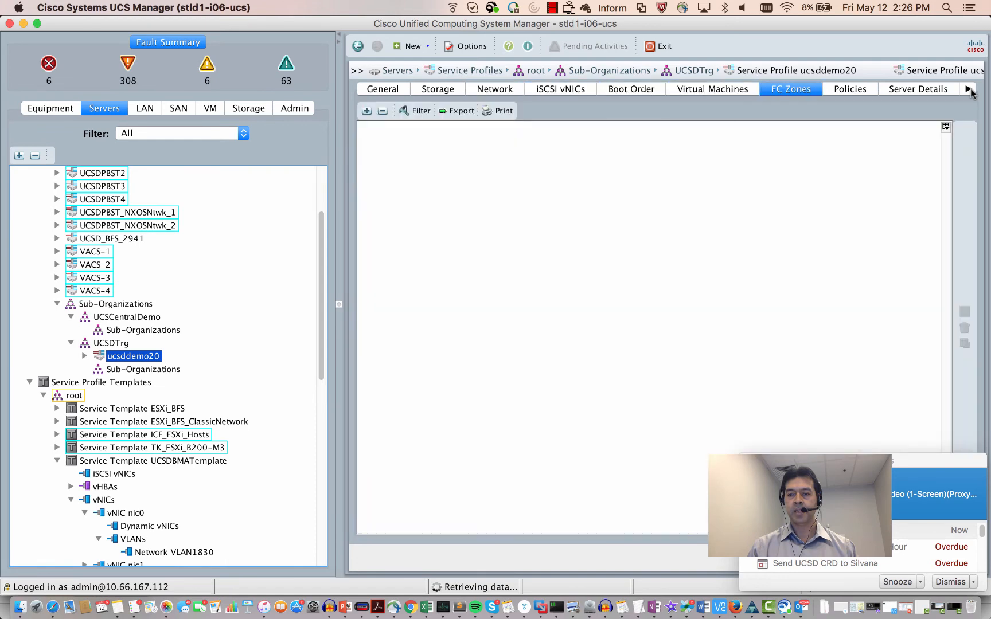
left_click(969, 89)
left_click(968, 89)
left_click(969, 89)
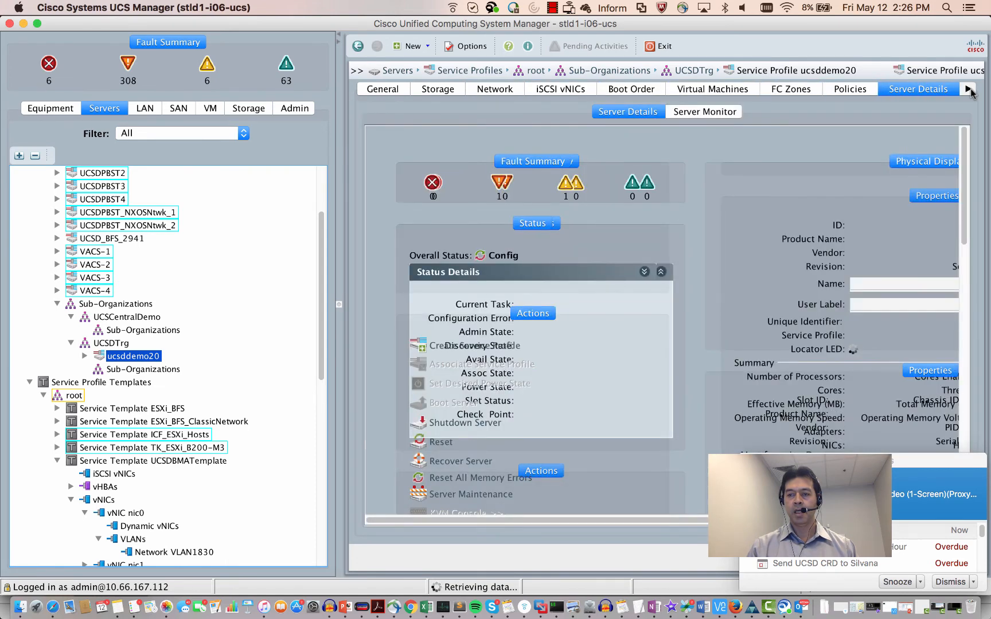
left_click(969, 89)
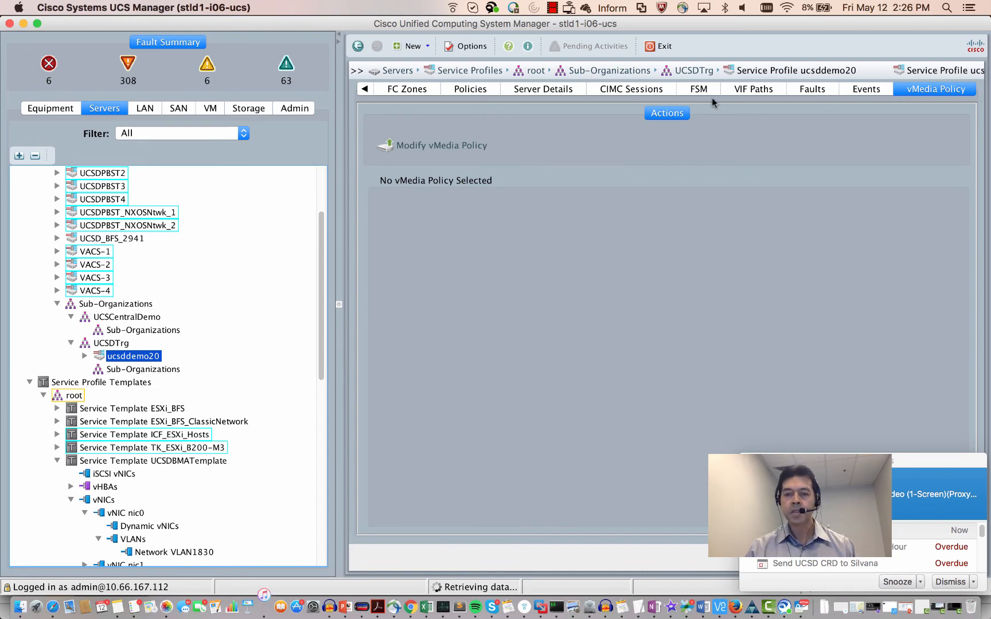
left_click(557, 89)
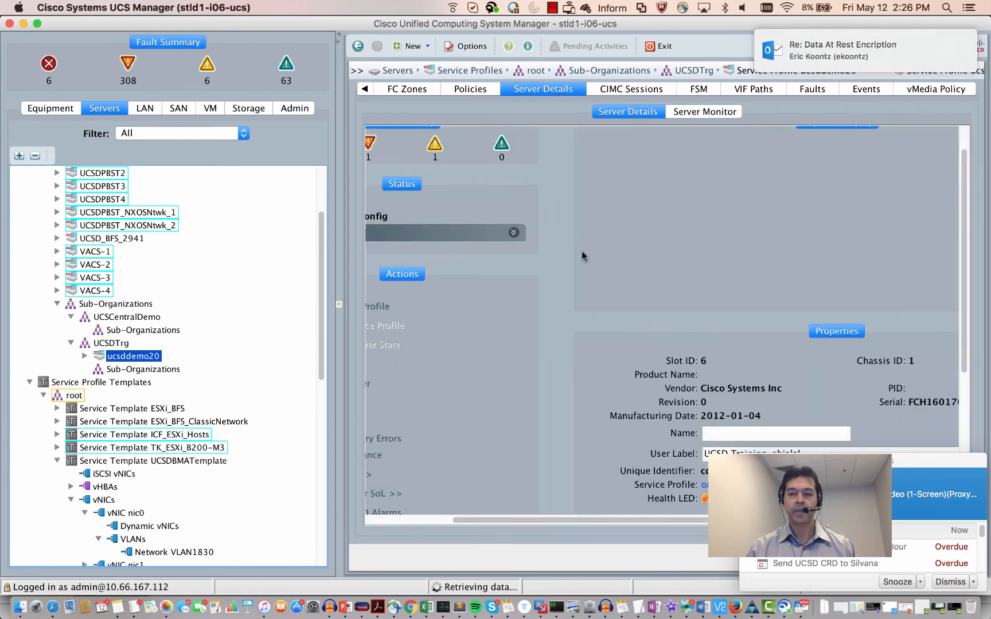
left_click(421, 521)
left_click(629, 238)
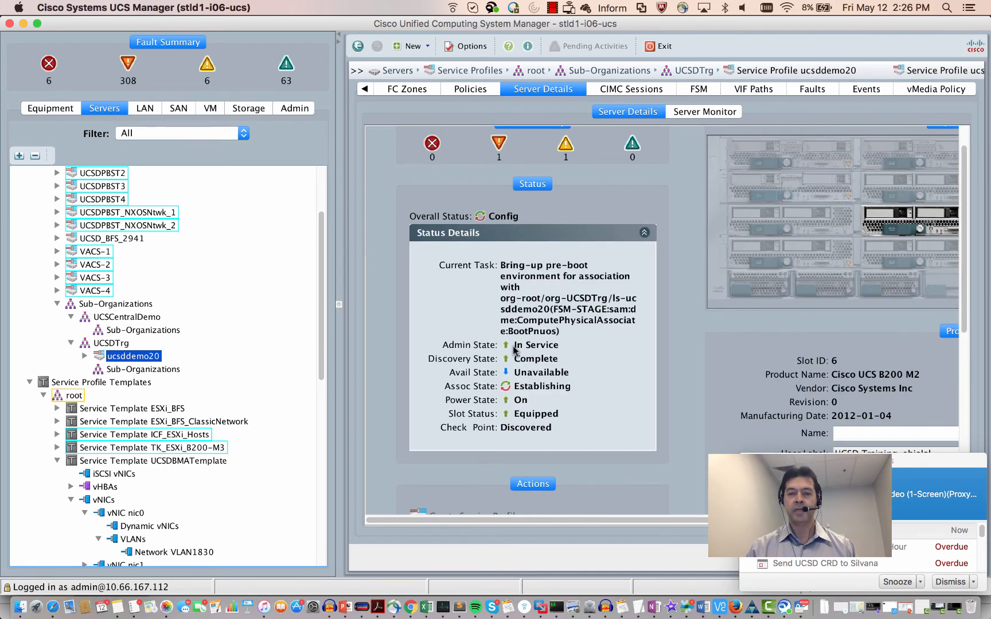
left_click(697, 91)
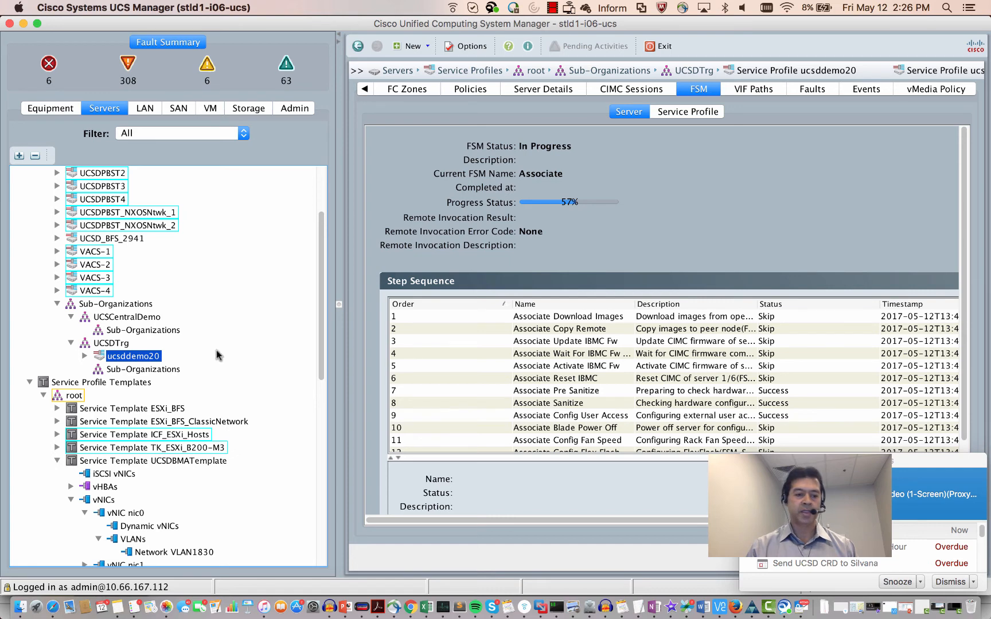
left_click(85, 355)
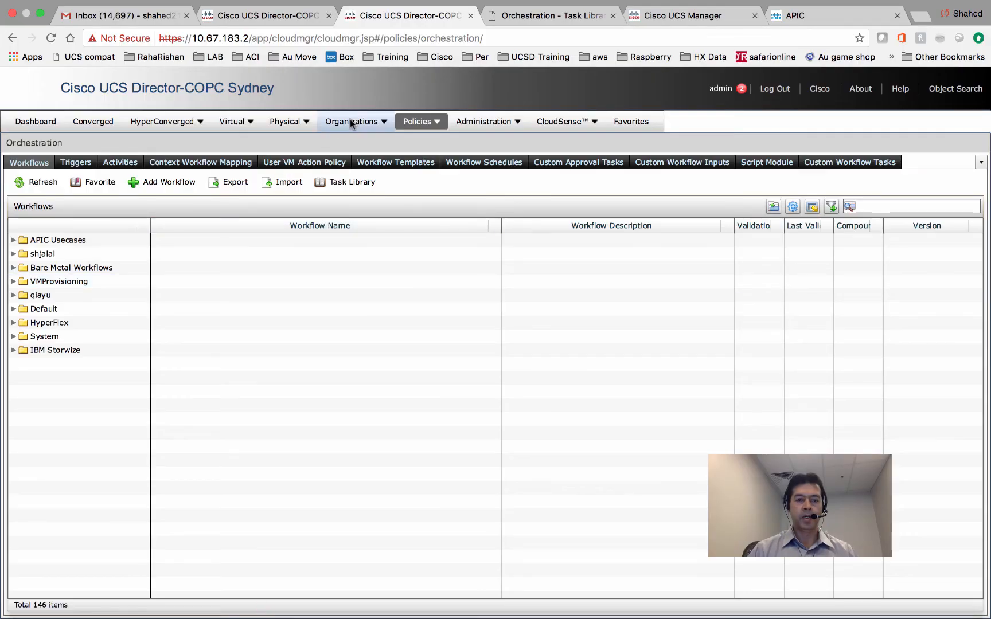
In UCS Director in Chrome, view the UCD Demo Workflow1 request from the organization's Service Requests, refresh its status and close it
left_click(351, 120)
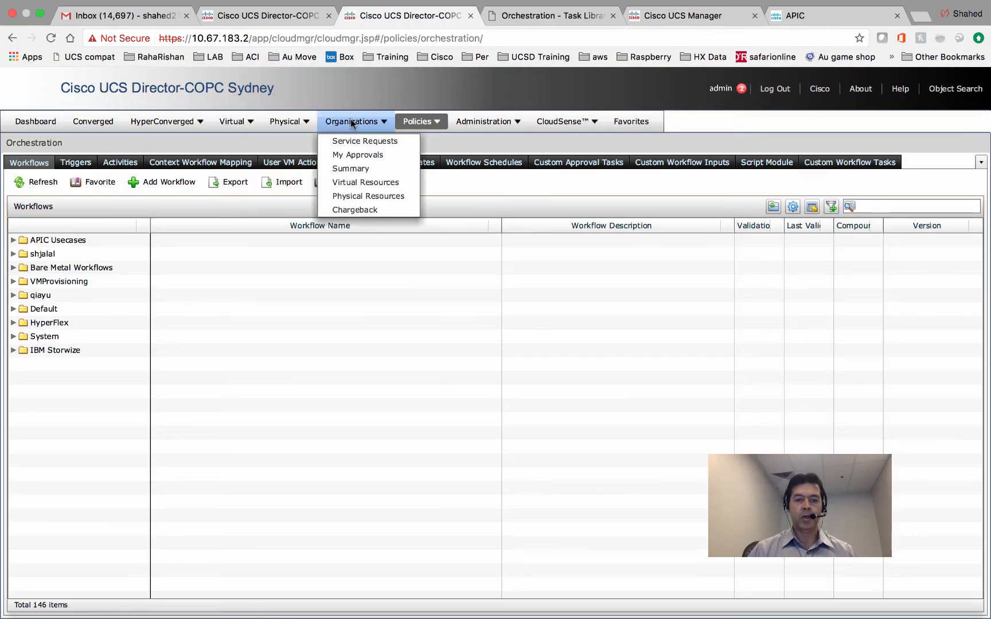
left_click(364, 140)
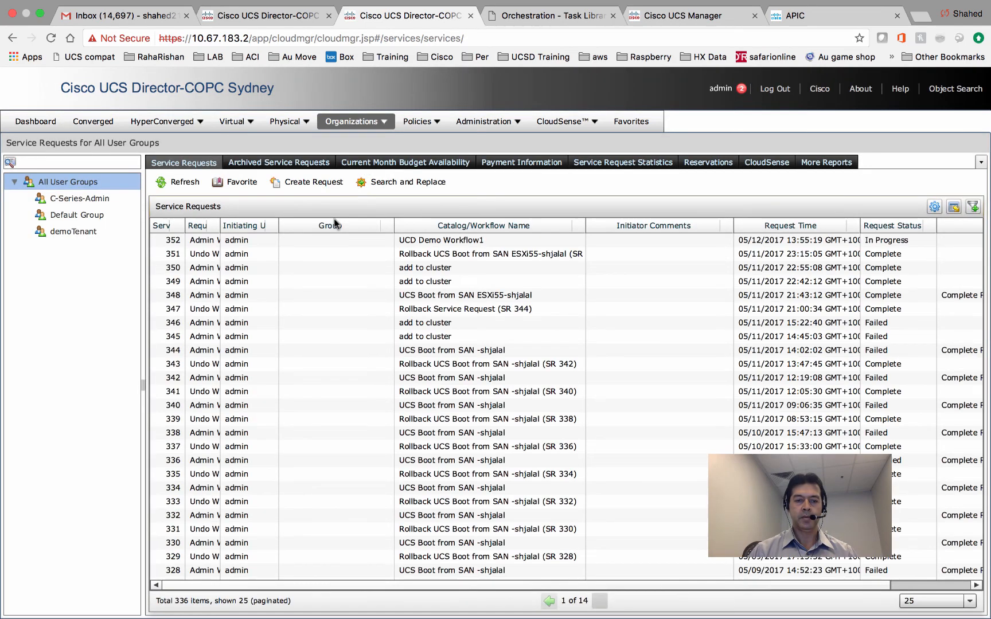
double_click(320, 240)
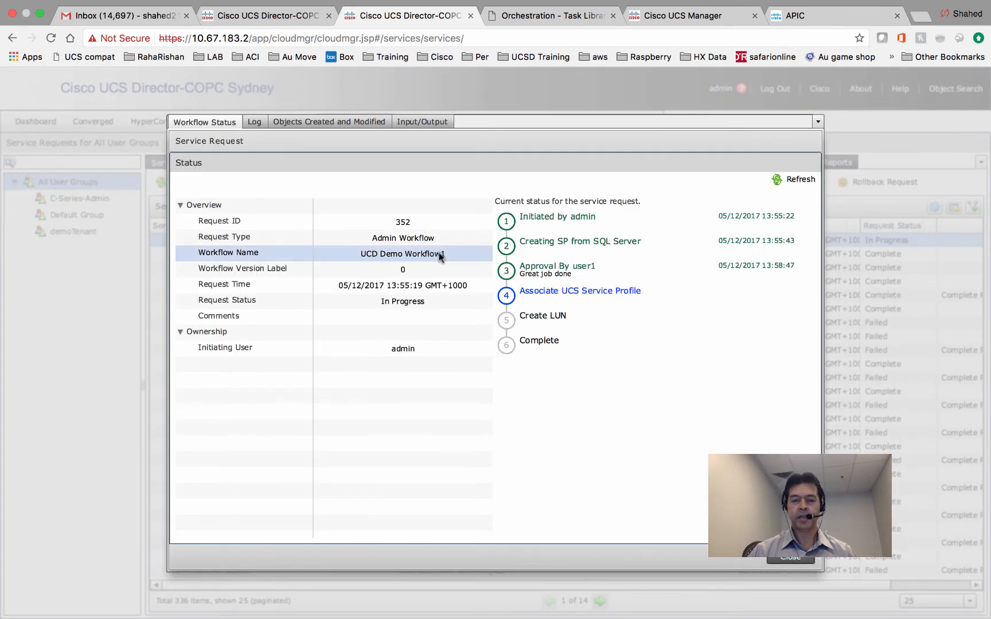
left_click(807, 179)
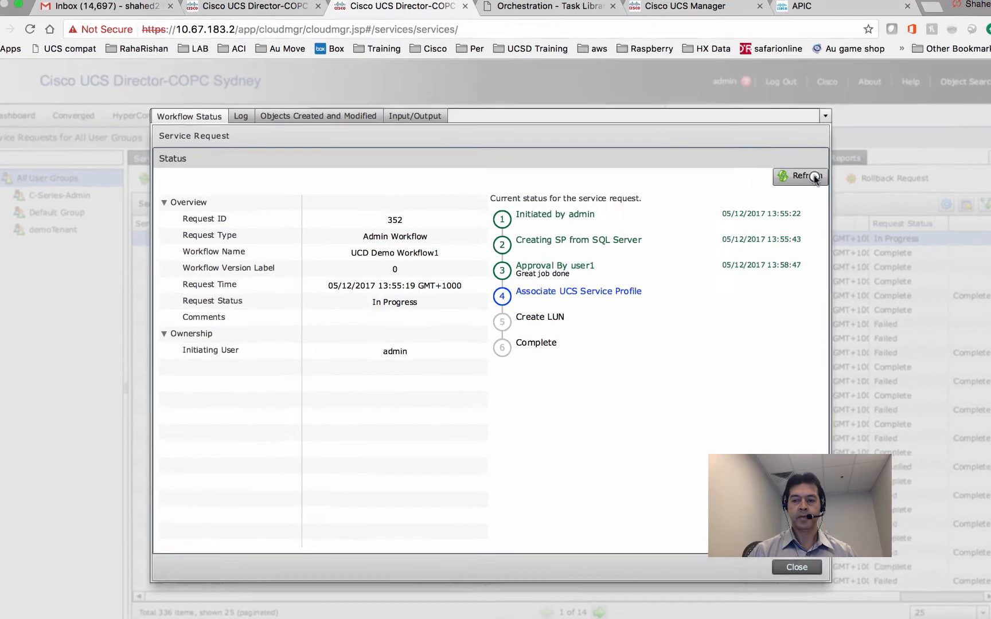
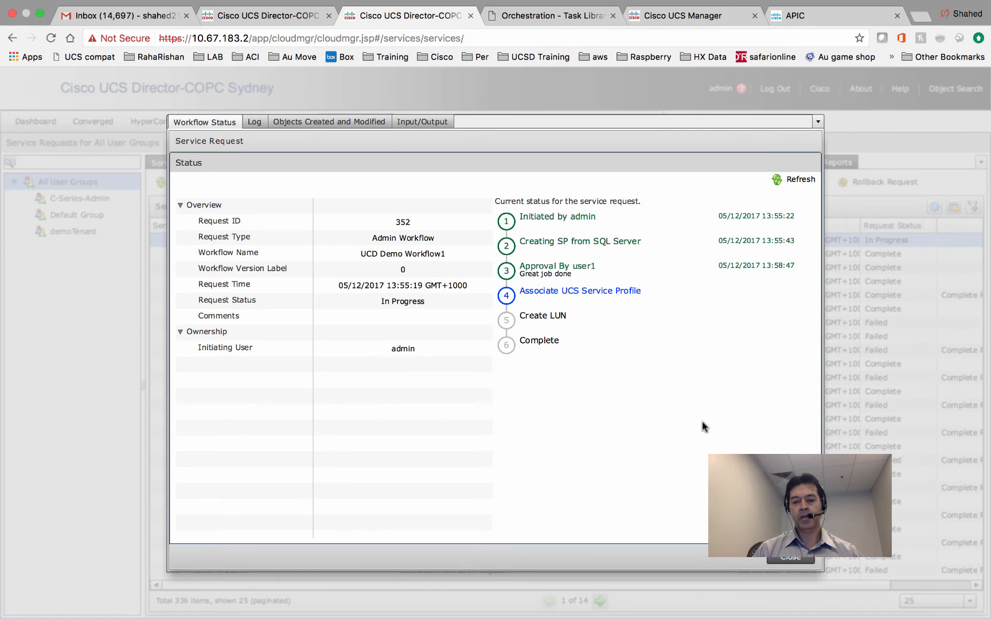
left_click(790, 559)
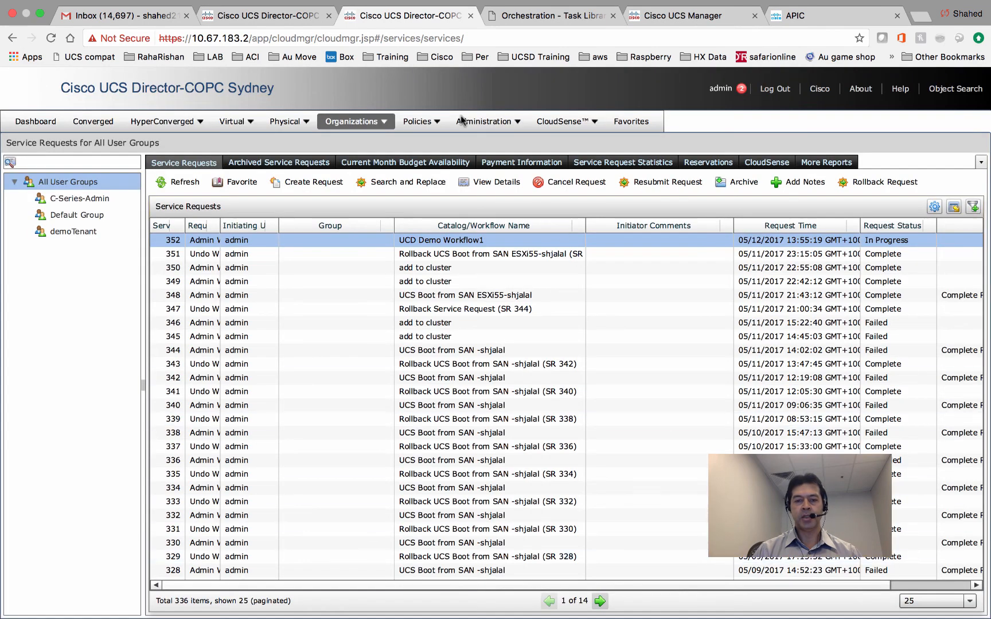
Open the Create AP-ACI workflow from the Orchestration workflows in the Workflow Designer and examine its task sequence
left_click(436, 123)
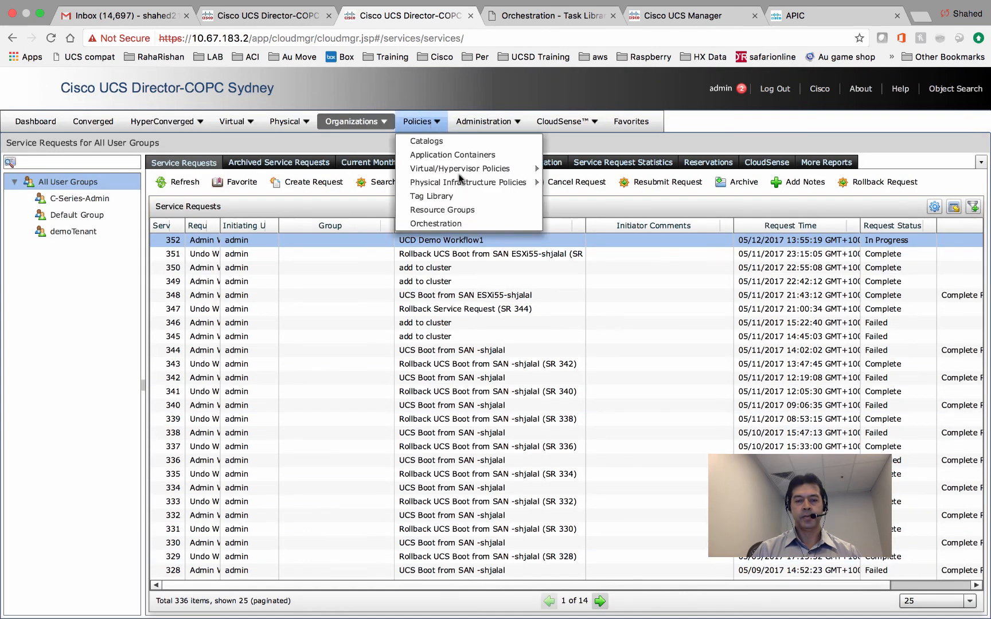
left_click(460, 225)
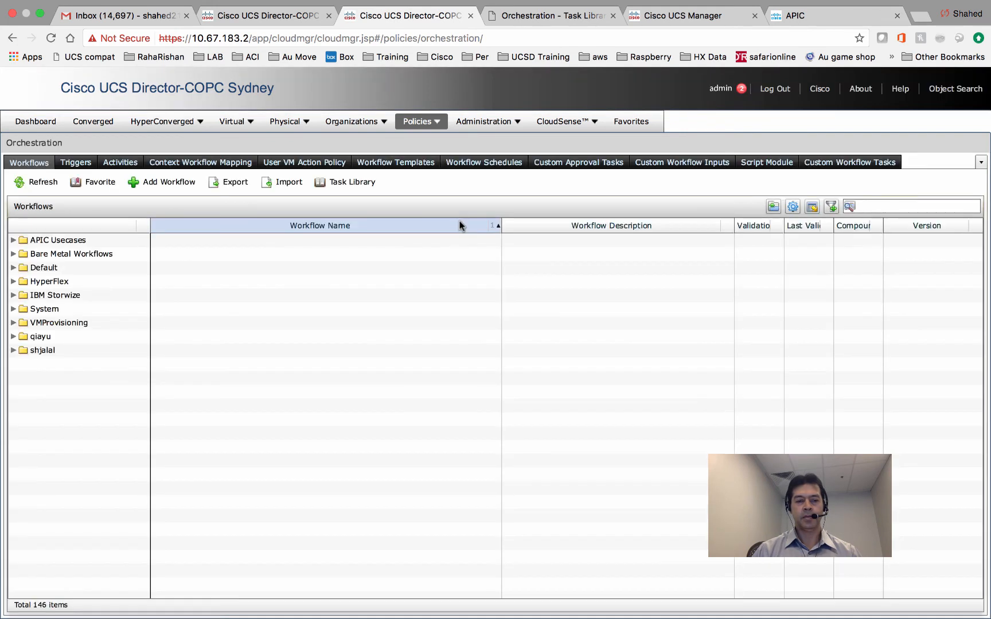
left_click(16, 352)
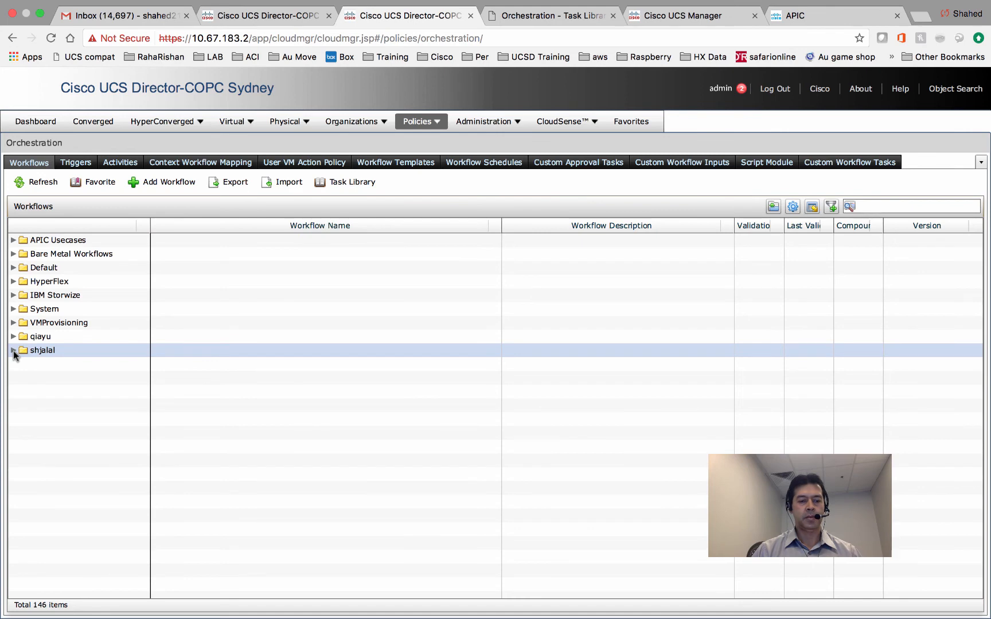
left_click(13, 351)
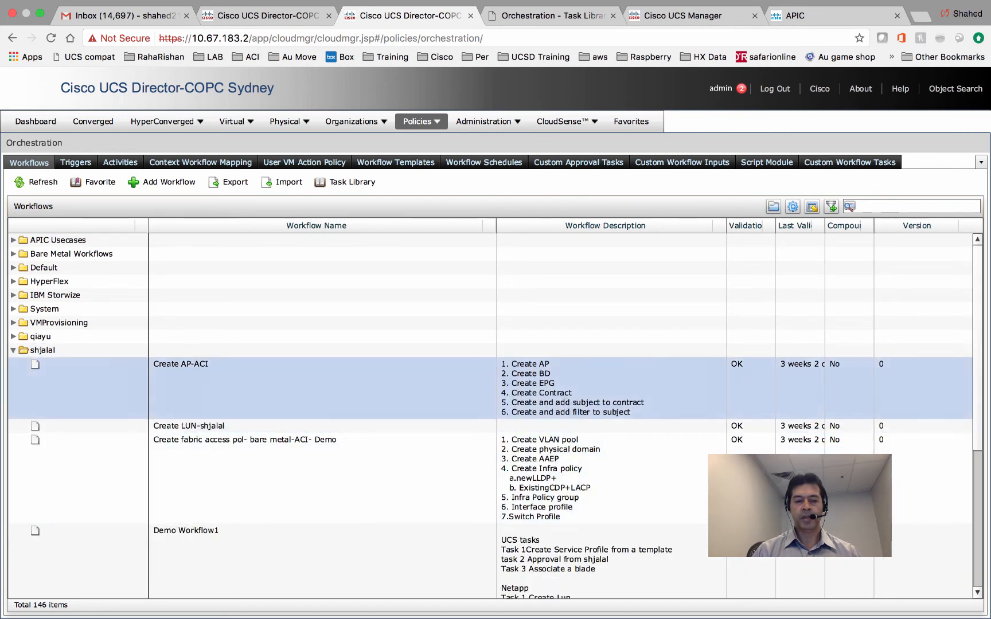
left_click(563, 398)
double_click(564, 398)
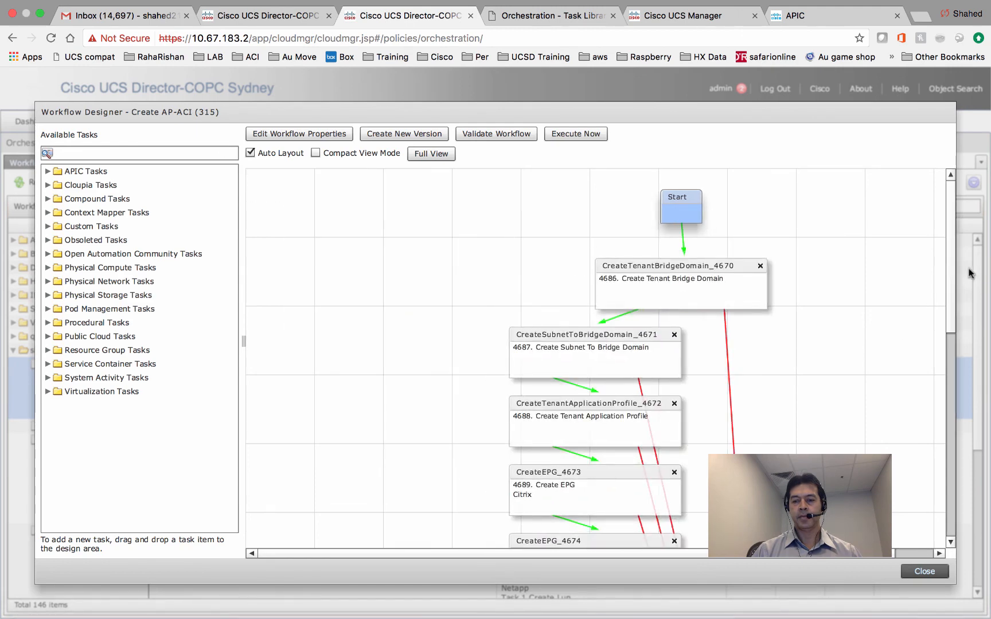
left_click_drag(948, 279, 941, 332)
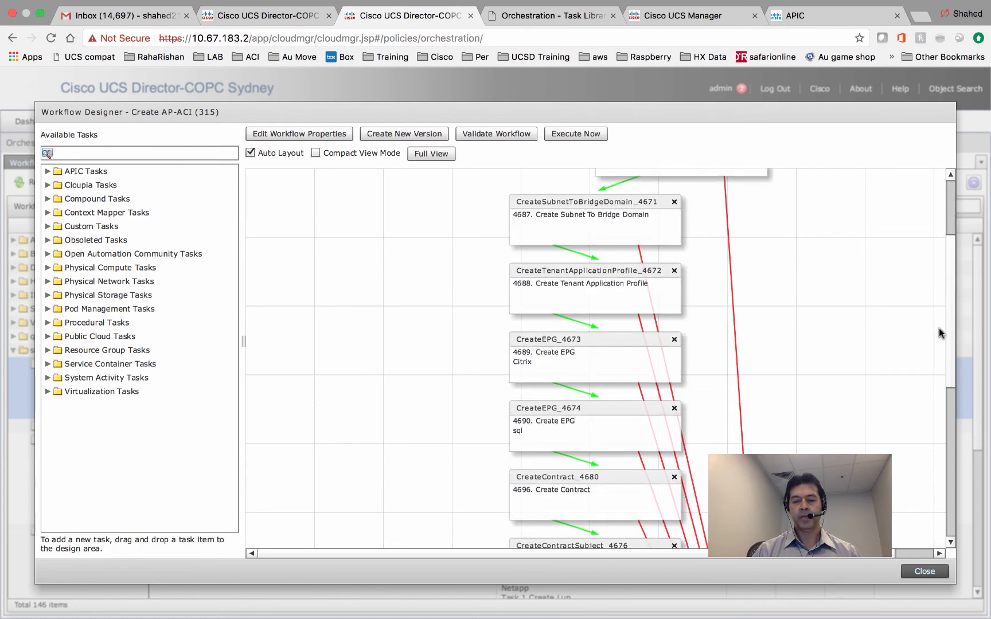
Close the Create AP-ACI workflow, refresh the organization's Service Requests and open the UCD Demo Workflow1 request
left_click(921, 570)
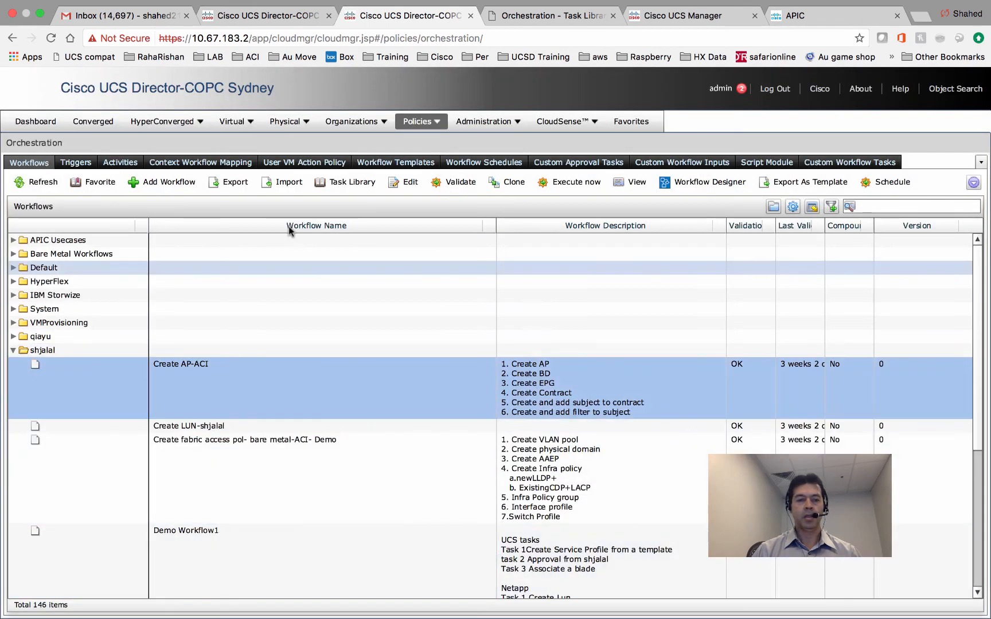
left_click(351, 124)
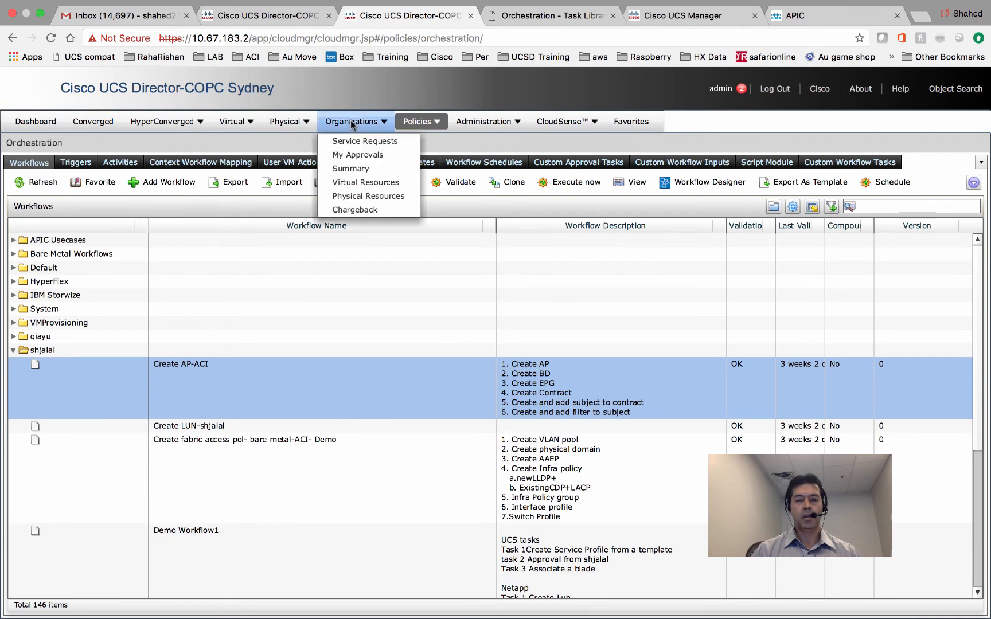
left_click(372, 141)
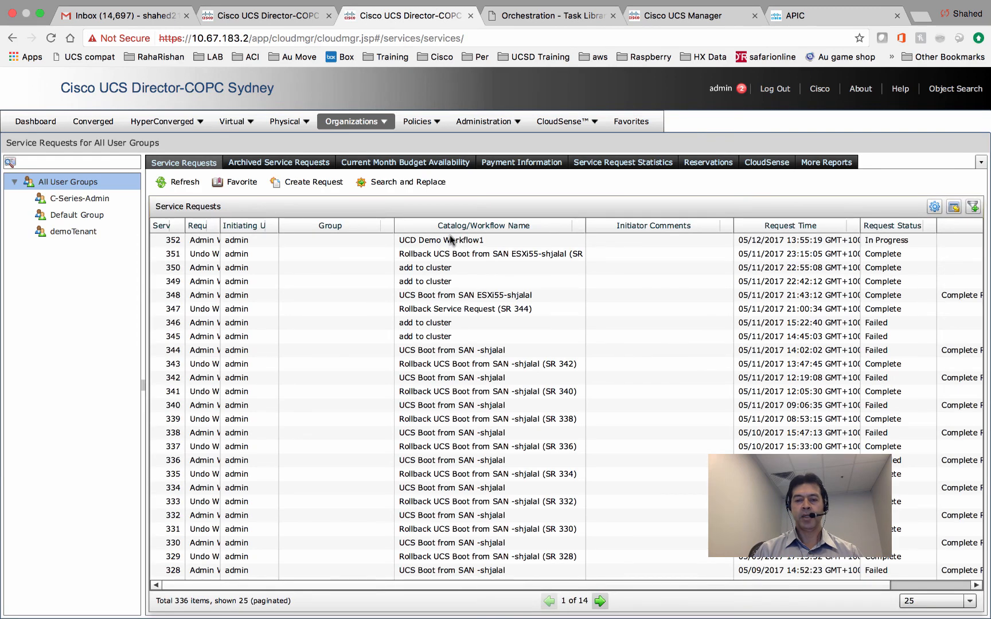
left_click(184, 182)
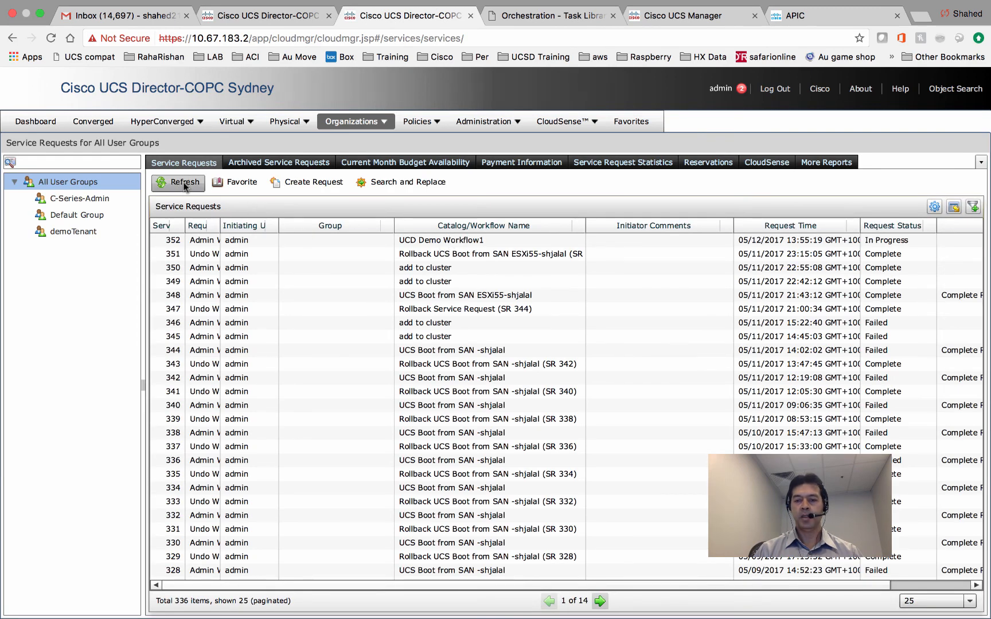
left_click(485, 241)
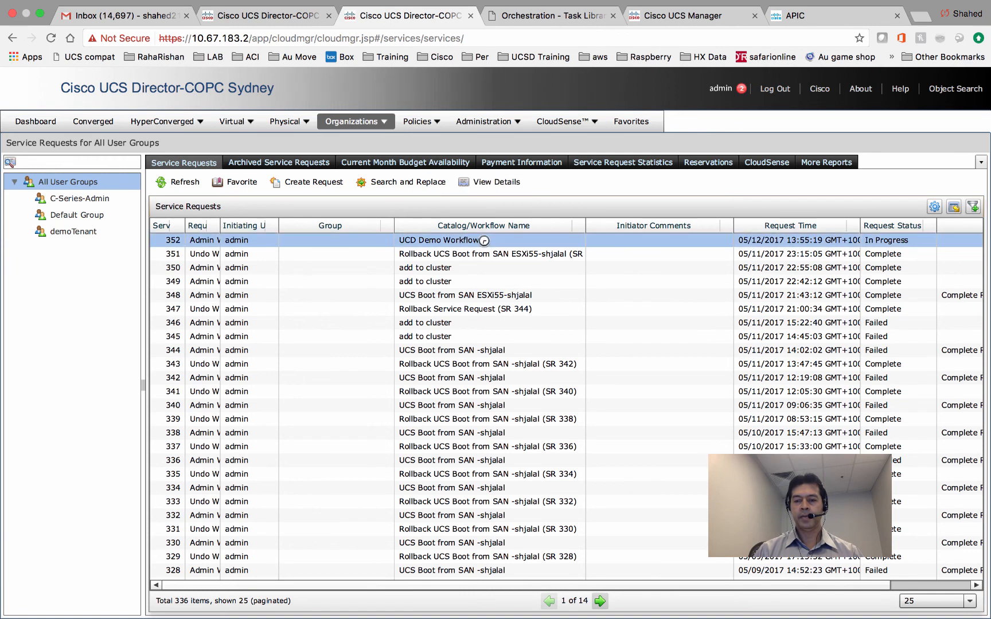
double_click(484, 241)
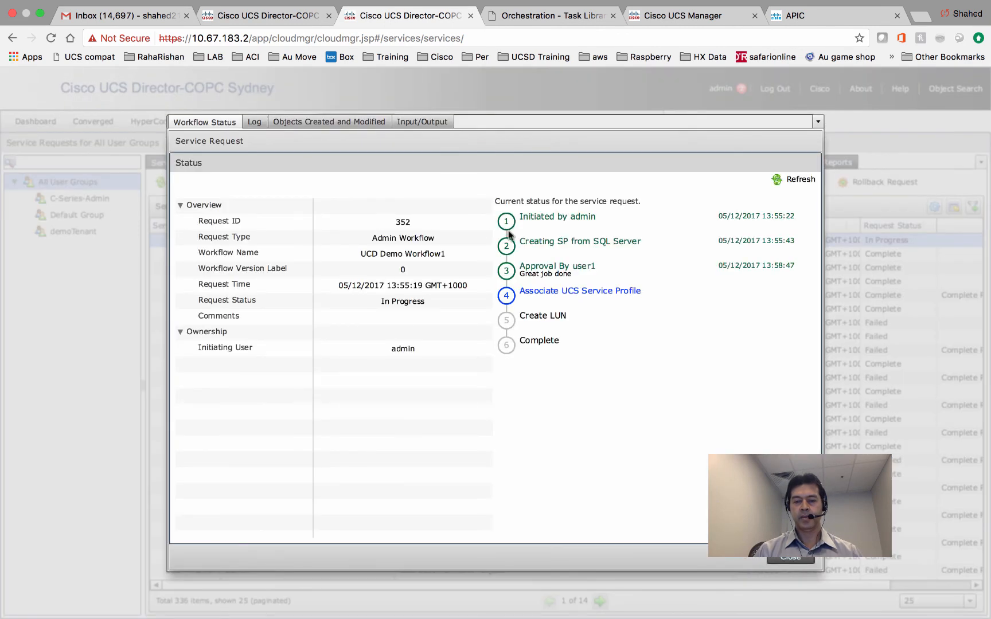
Refresh the UCD Demo Workflow1 request's status, examine its log for the service profile association and close the request
left_click(797, 181)
left_click(798, 181)
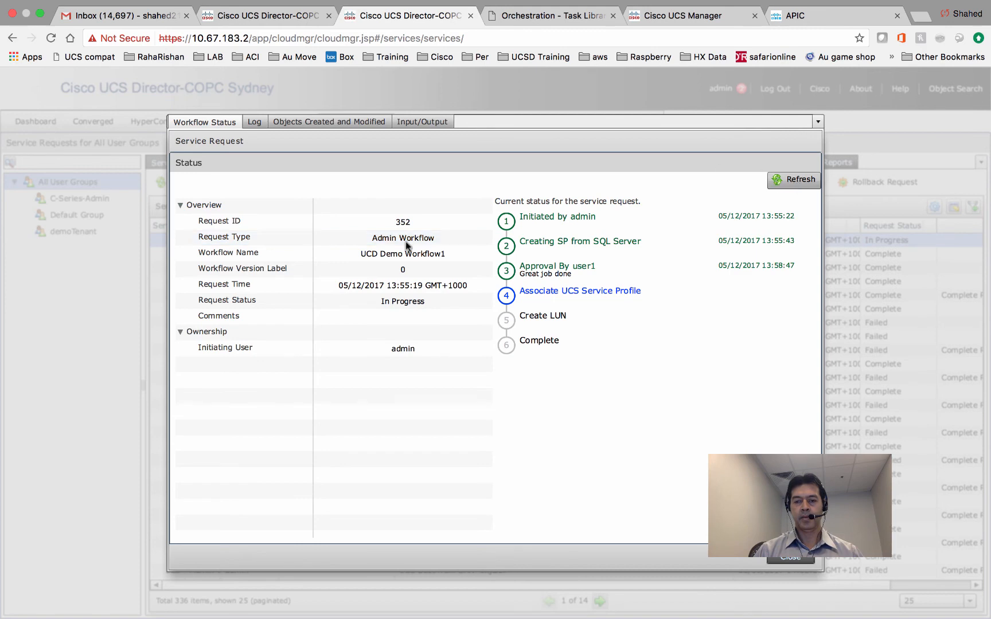
left_click(255, 125)
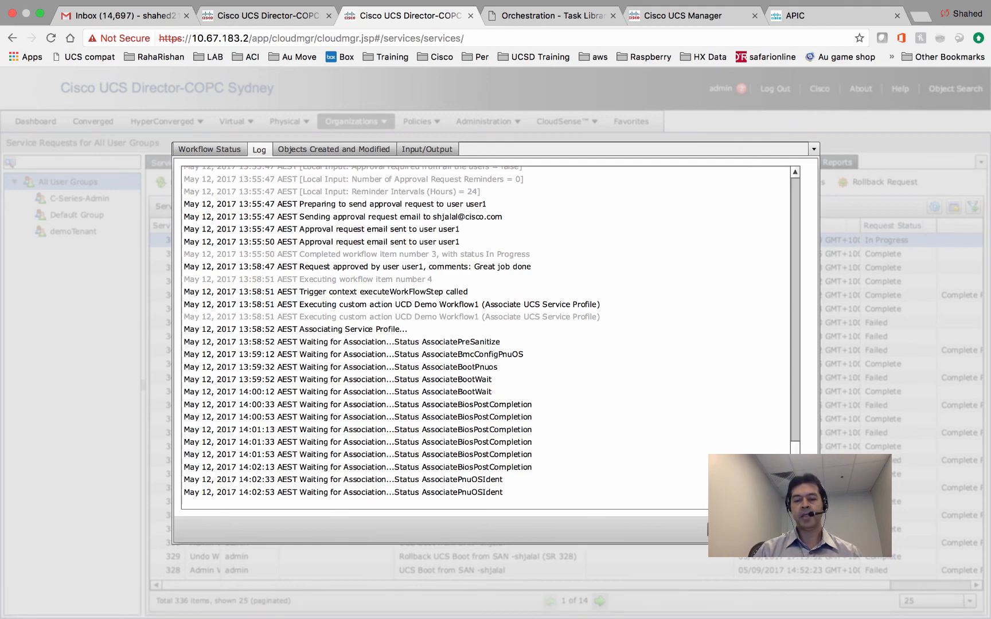
left_click(788, 530)
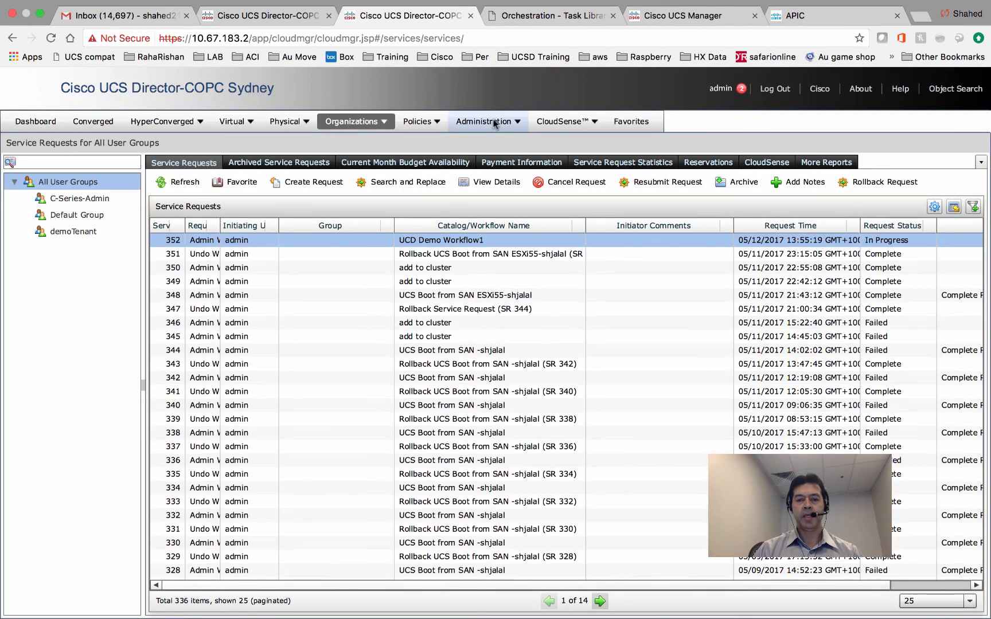
Start adding a catalog item of type Advanced in the policy Catalogs
left_click(433, 123)
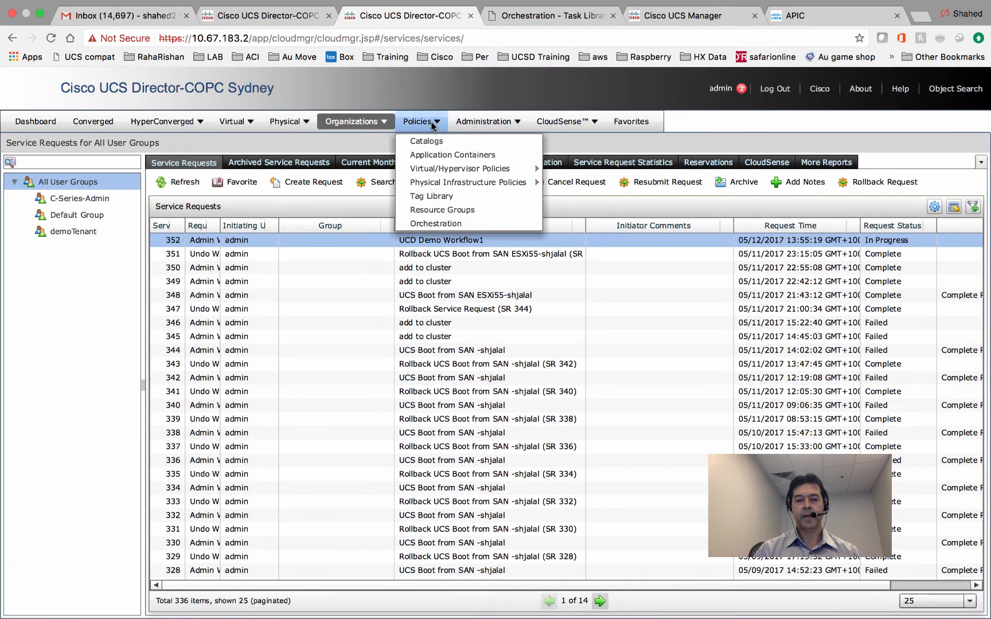
left_click(428, 140)
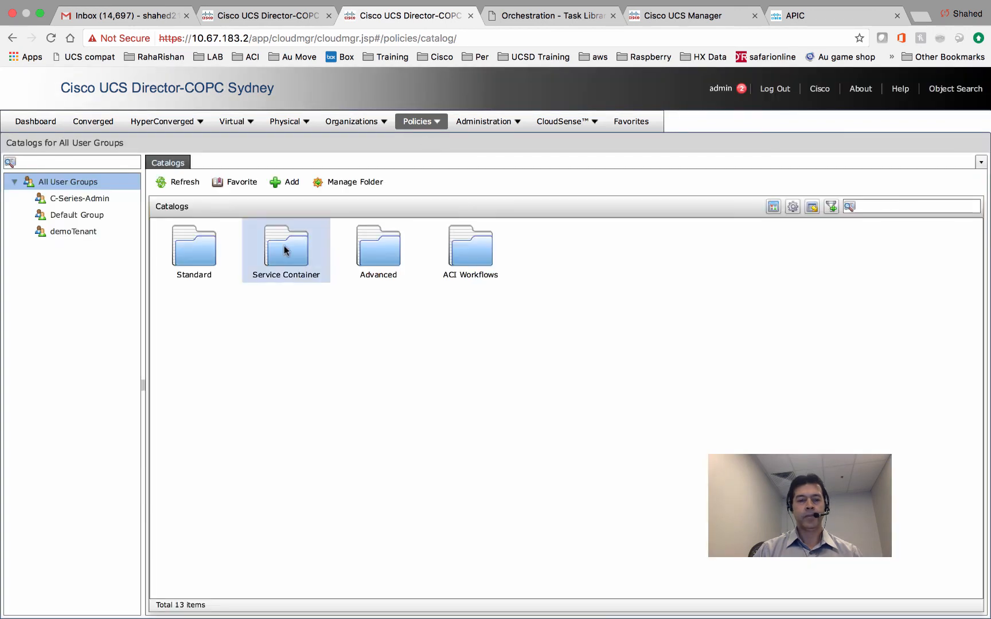
left_click(290, 184)
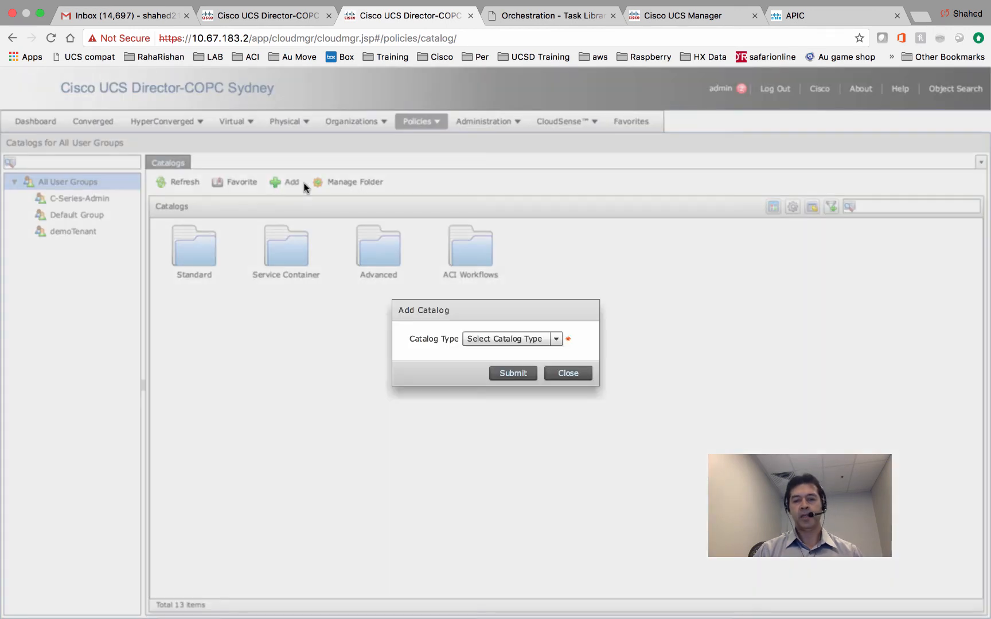
left_click(510, 338)
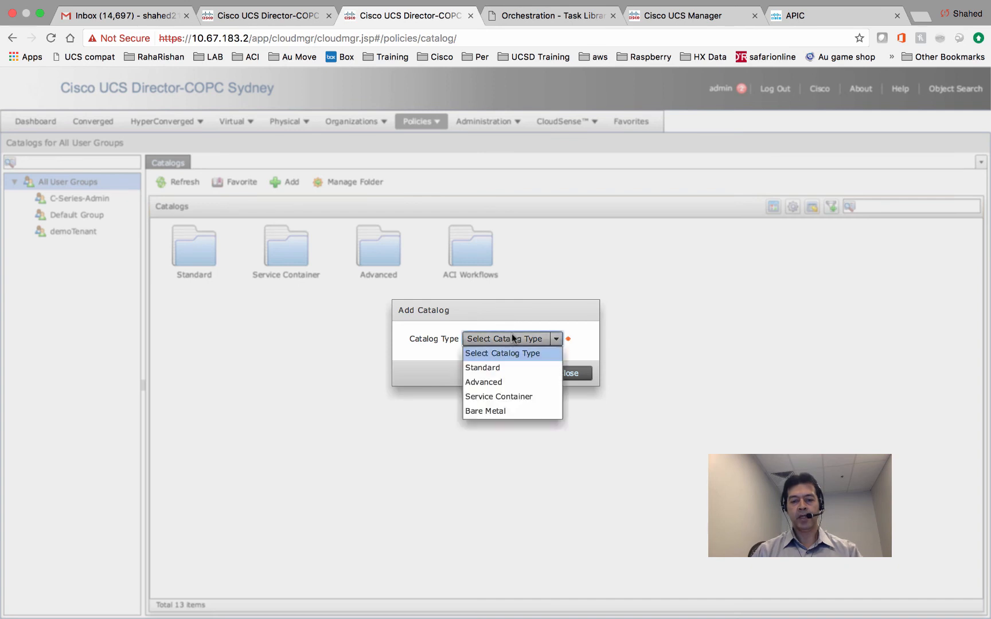
left_click(504, 383)
left_click(560, 373)
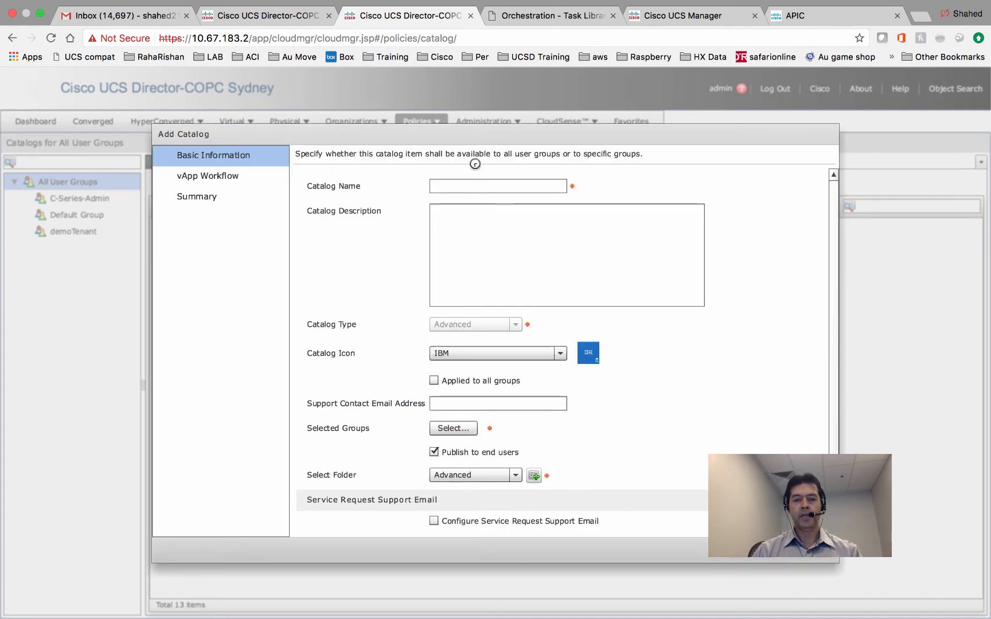
Name the catalog item Create UCS SP
left_click(474, 184)
type("UCSD Demo Workflow-")
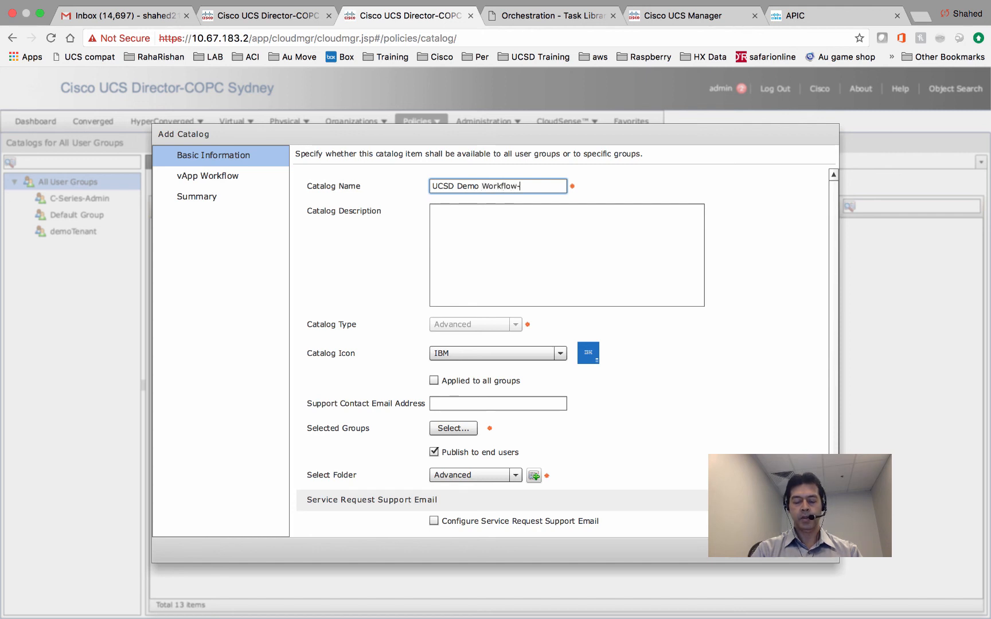
type("Create UCS SP")
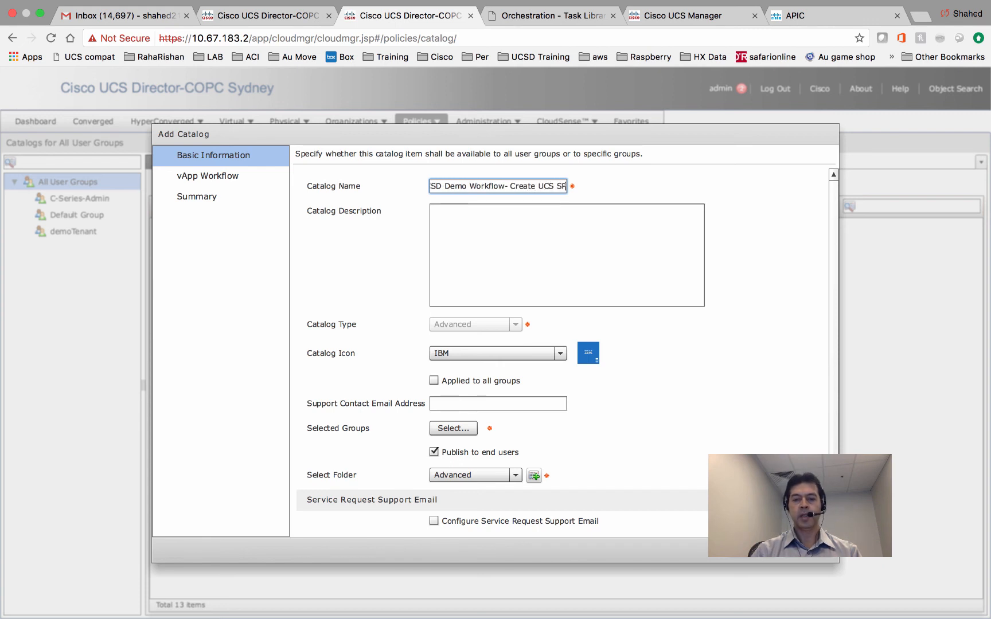
left_click_drag(508, 189, 418, 186)
key("BackSpace")
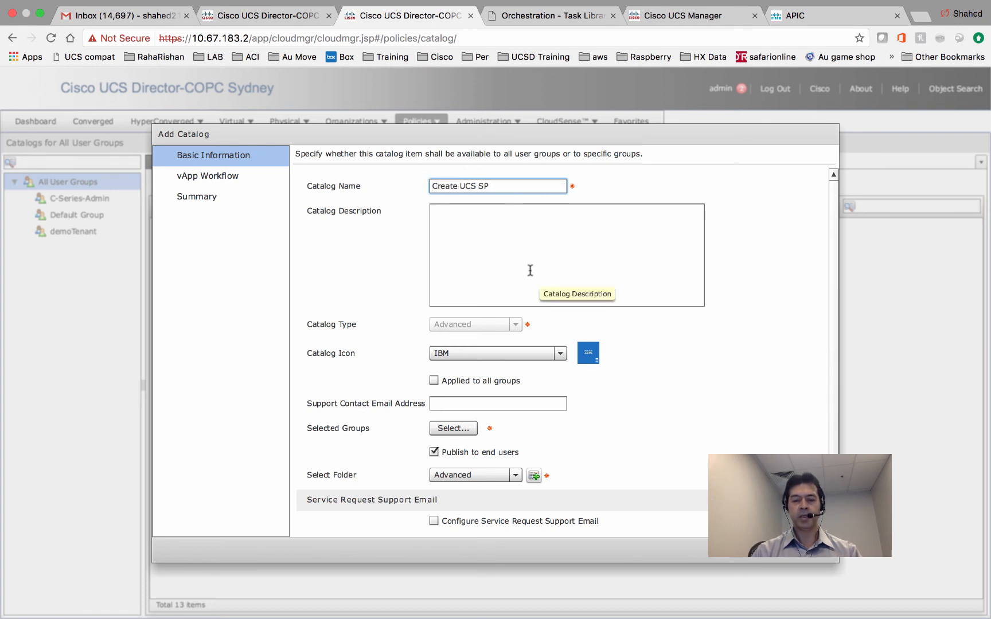
Set the catalog item's icon to Workflow Icon
left_click(523, 350)
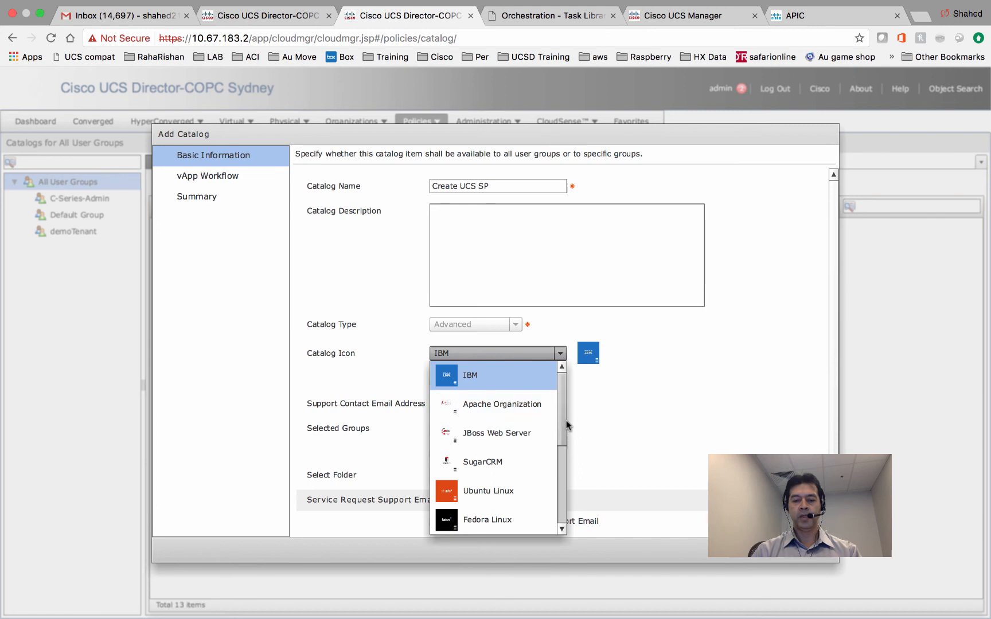
scroll(553, 516, "down", 10)
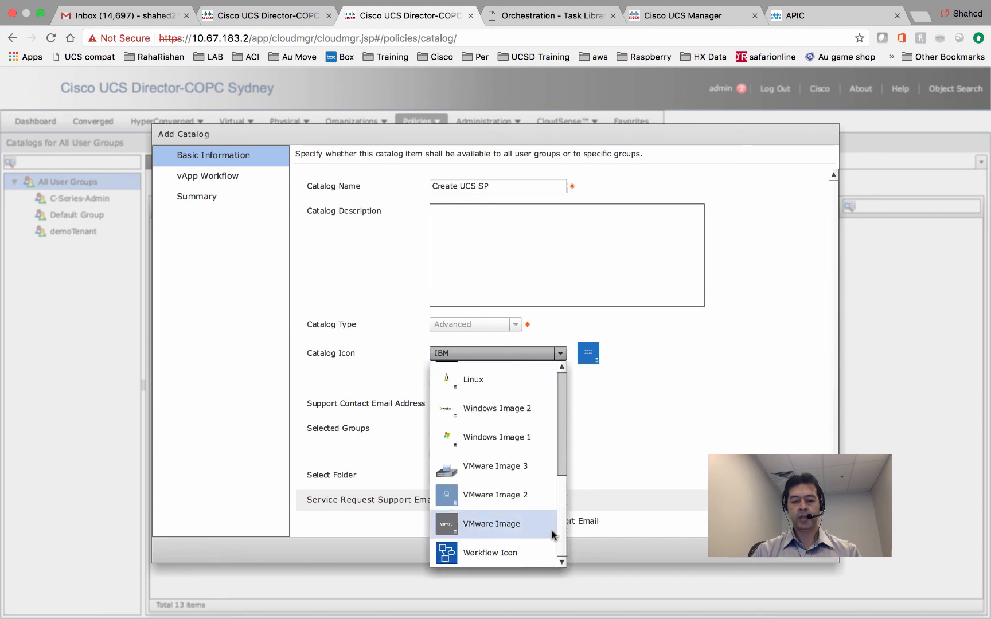
left_click(524, 550)
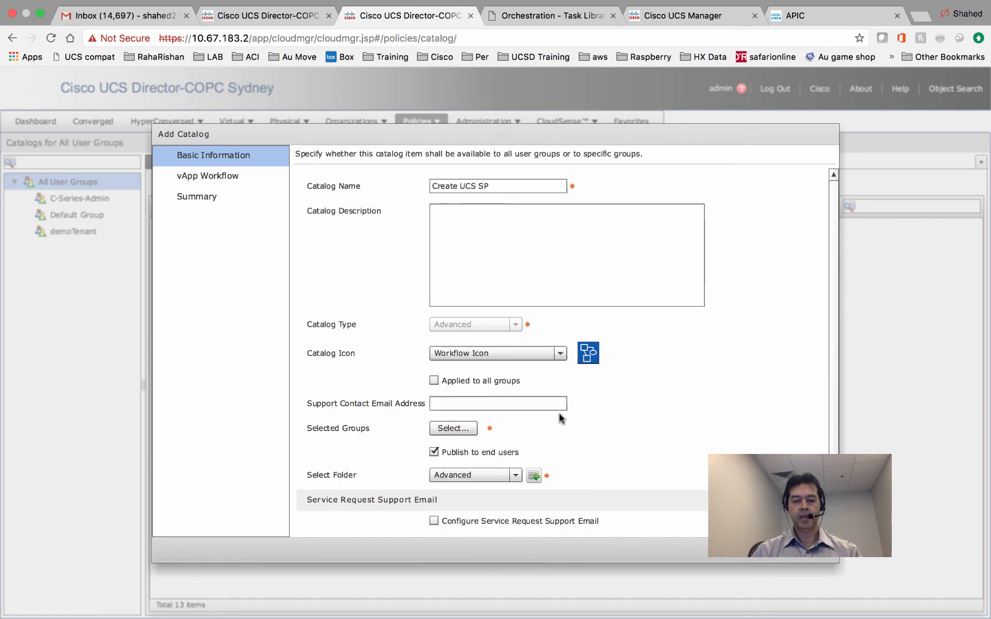
Assign the catalog item to the demoTenant group and continue to the vApp Workflow settings
left_click(467, 429)
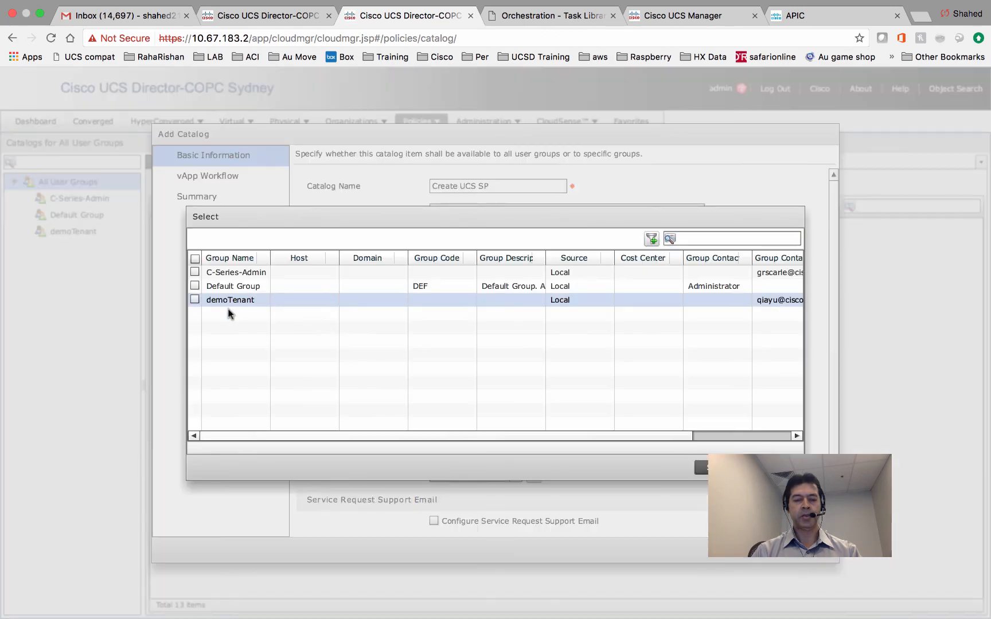
left_click(195, 299)
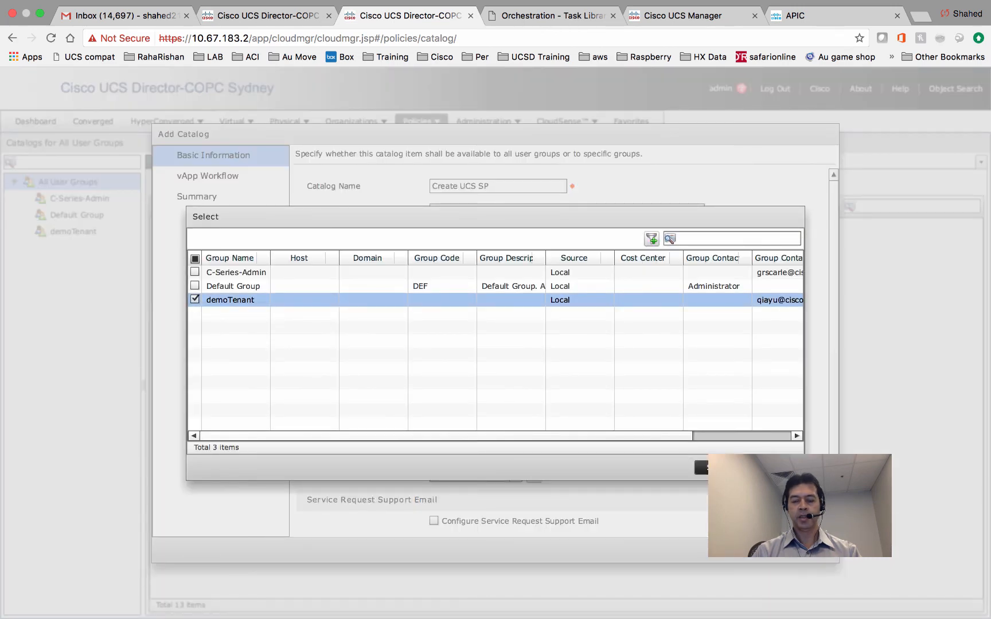
left_click(714, 467)
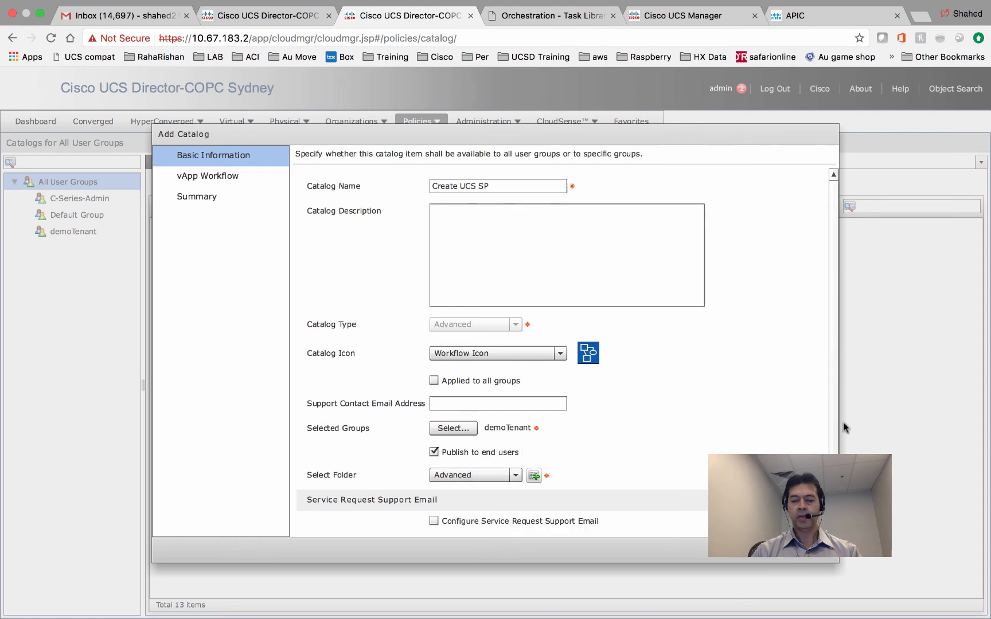
scroll(836, 417, "down", 1)
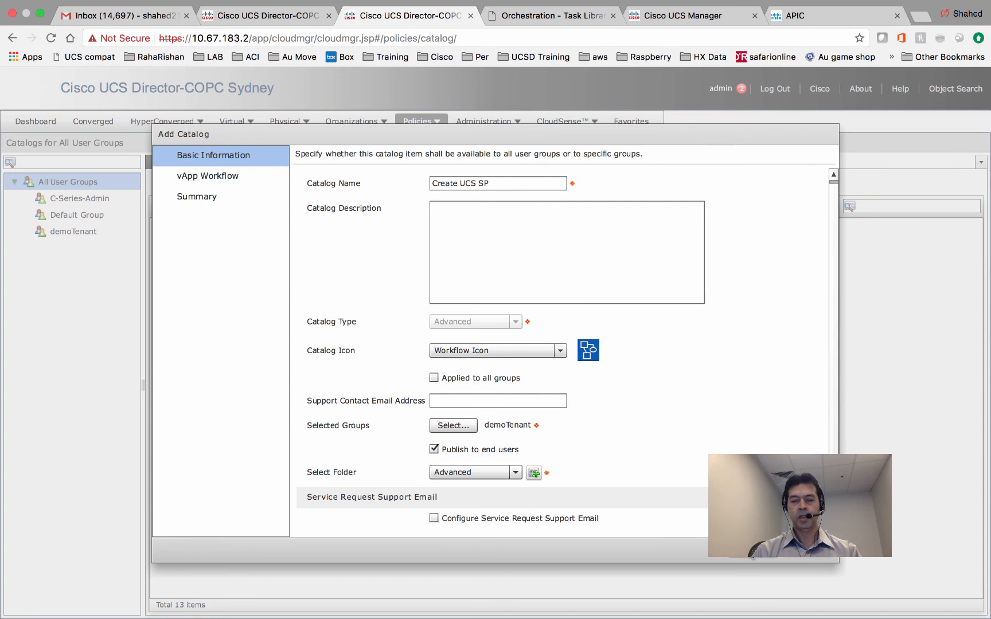
left_click(735, 550)
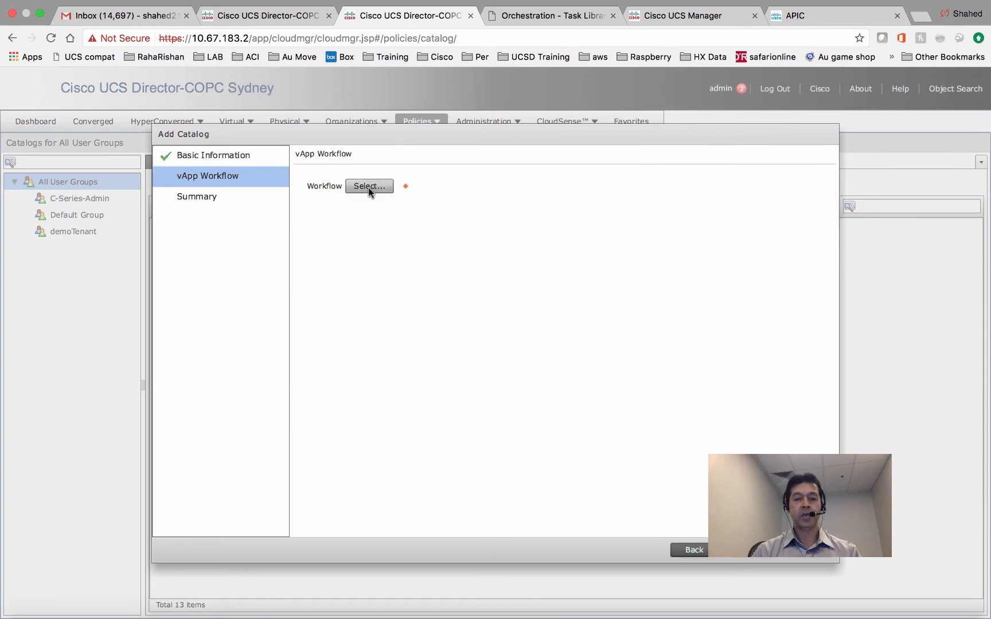
Filter the workflow list by "demo" and select UCD Demo Workflow1 as the catalog item's workflow
left_click(368, 186)
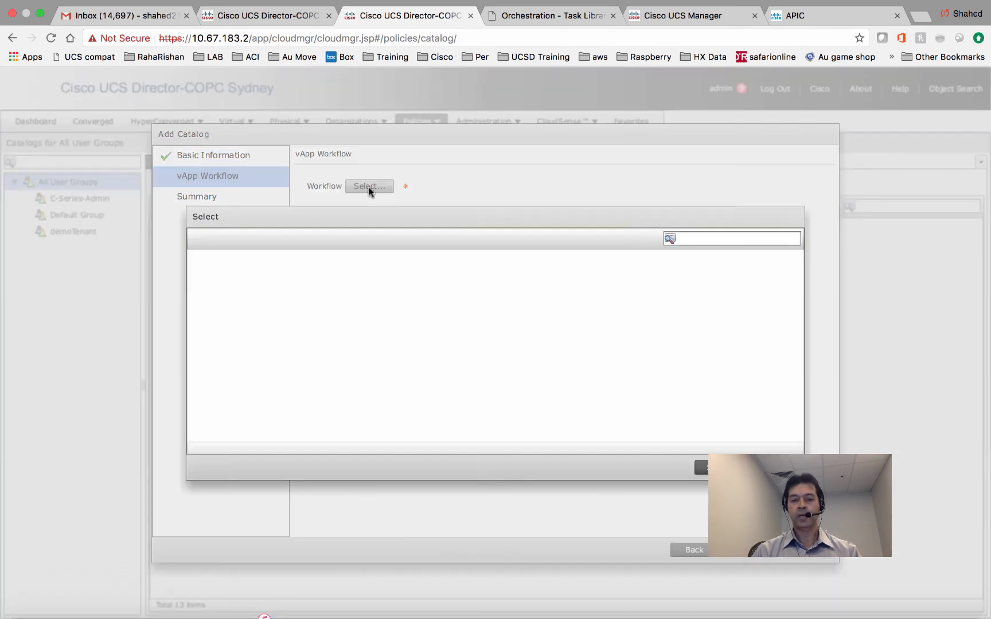
left_click(709, 240)
type("UCSD")
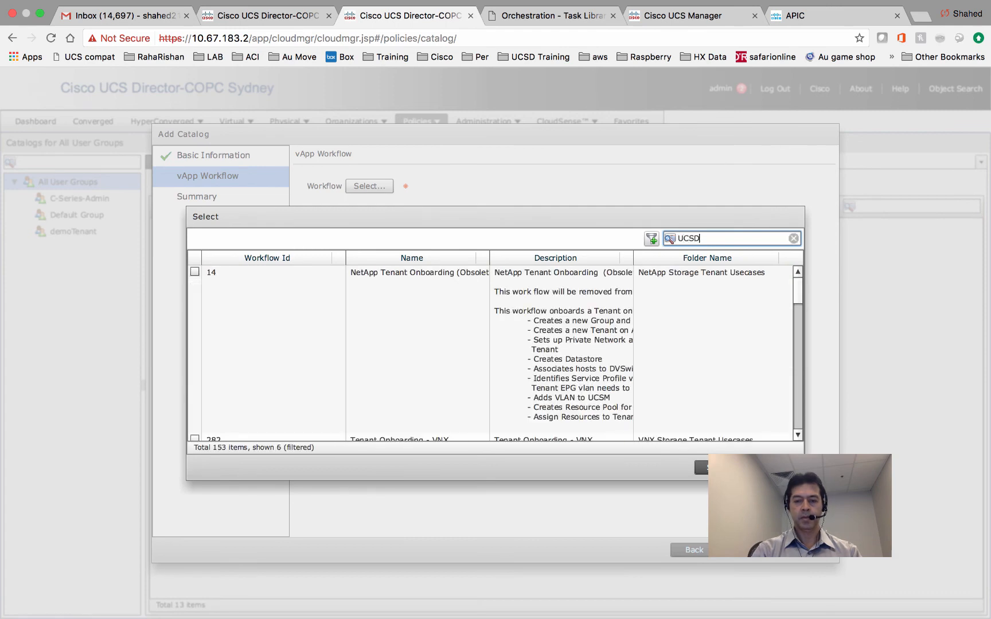
key("BackSpace")
key("BackSpace")
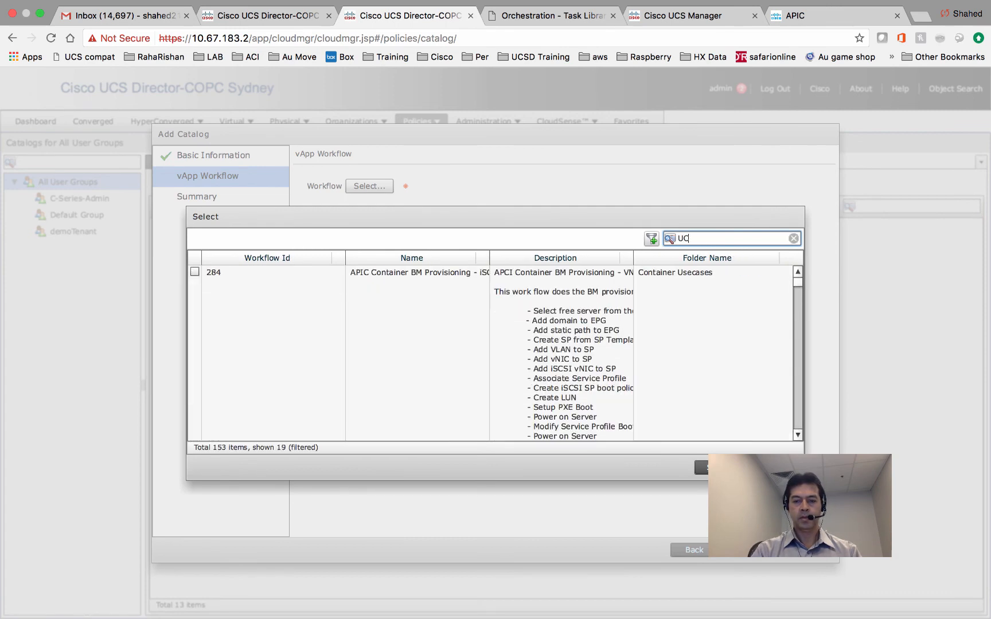
key("BackSpace")
key("BackSpace")
type("demo")
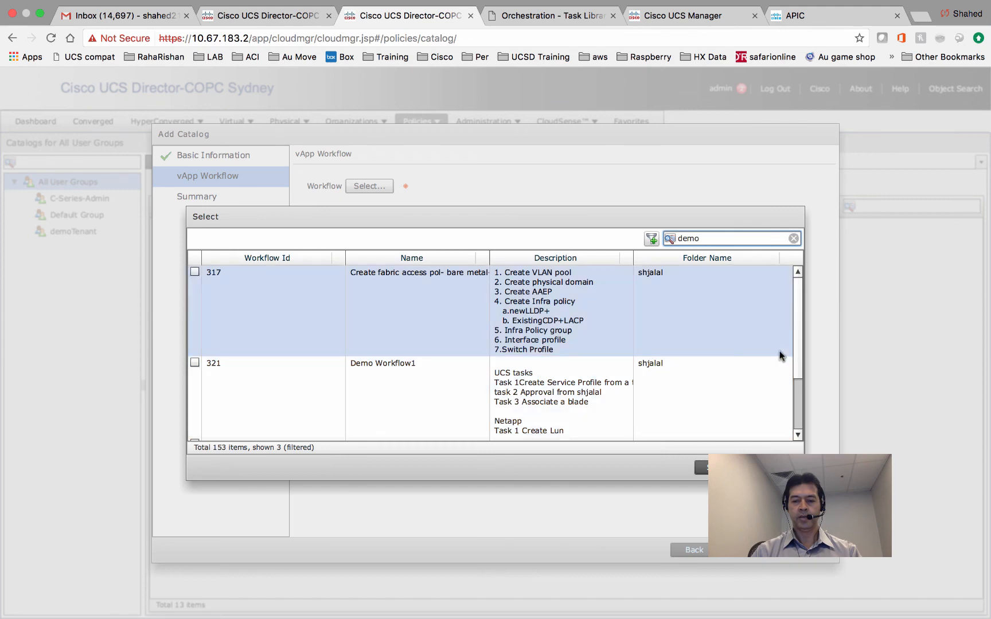
left_click_drag(800, 347, 804, 394)
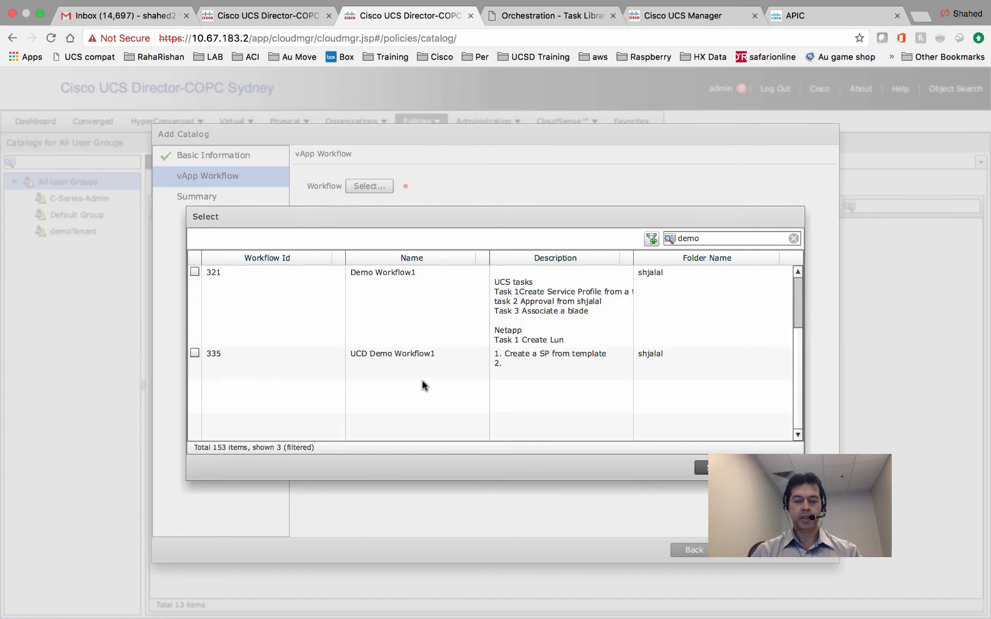
left_click(195, 353)
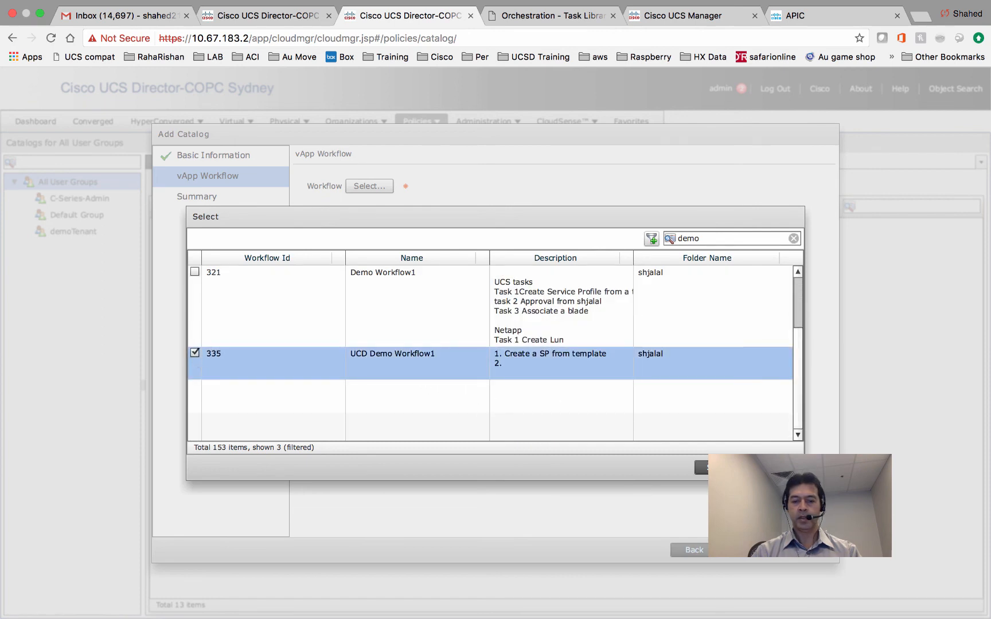
left_click(702, 468)
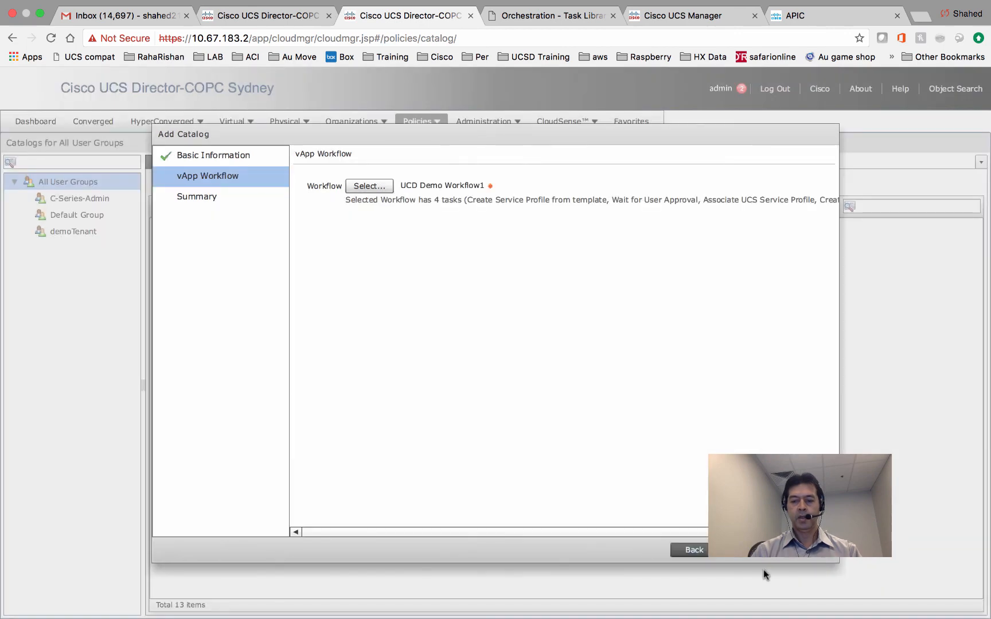
Proceed to the catalog item's summary, submit it and dismiss the result message
left_click(766, 557)
left_click(767, 557)
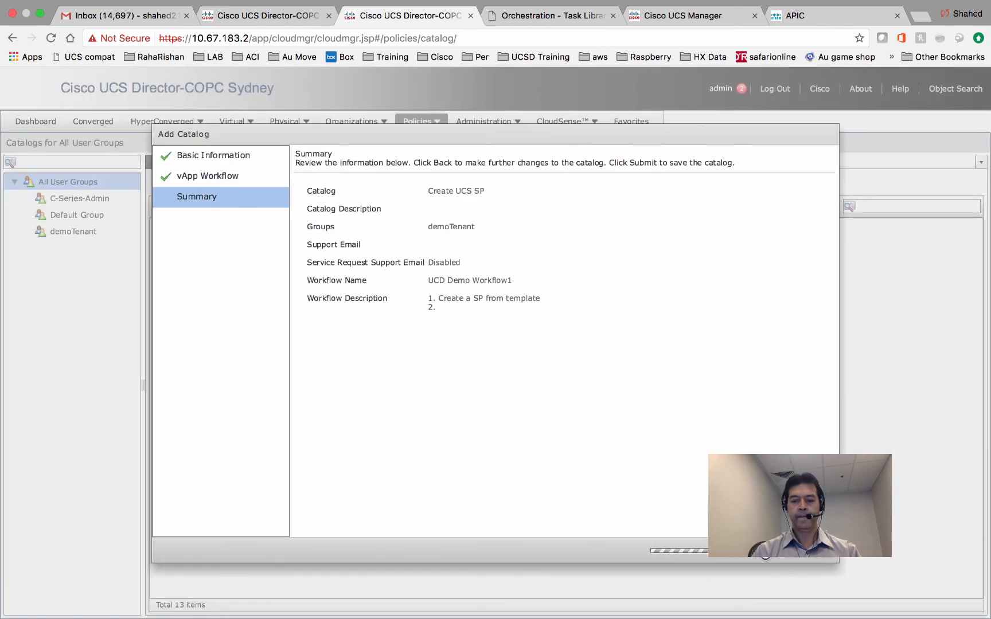
left_click(510, 360)
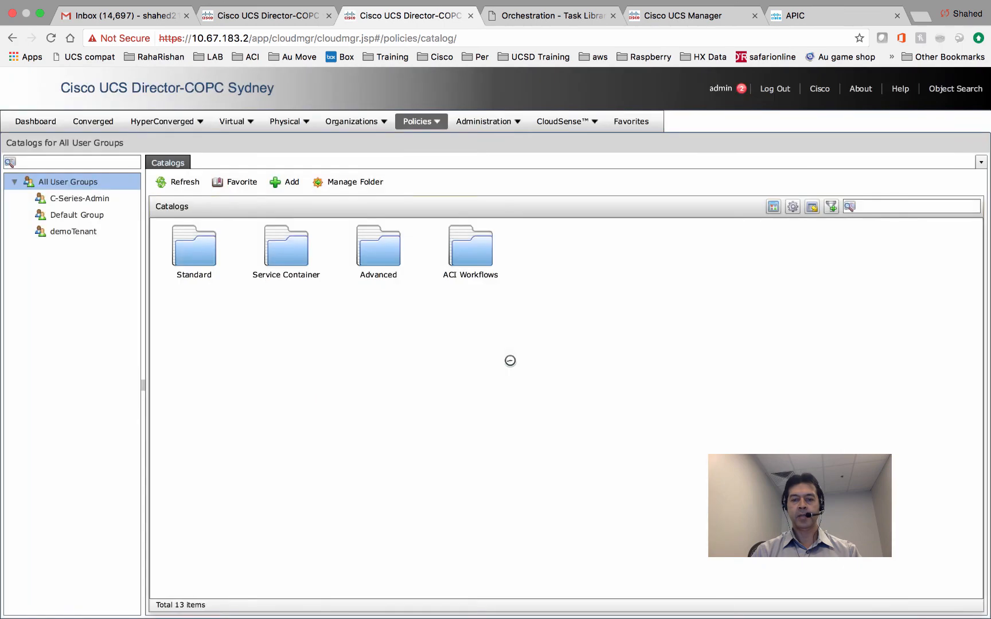
Switch to the self-service portal in Firefox and show the Advanced catalog items
key("ctrl+Left")
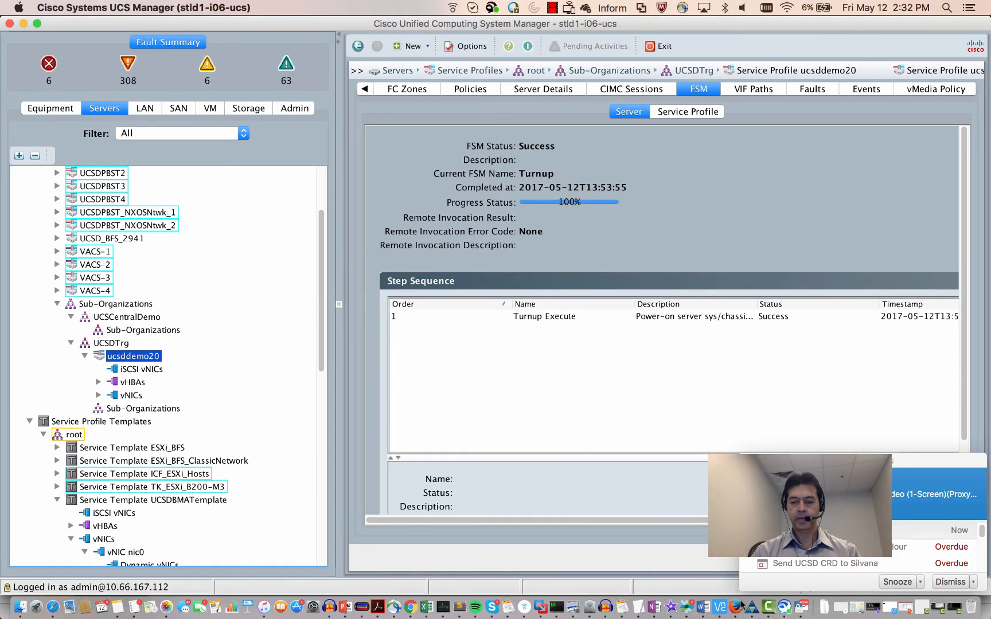
left_click(738, 613)
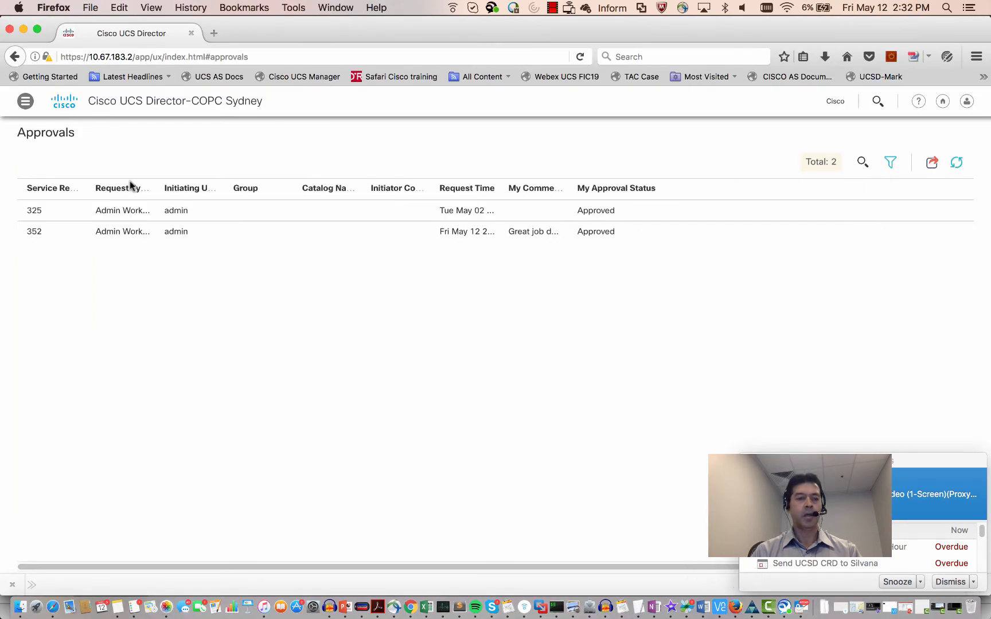
left_click(23, 103)
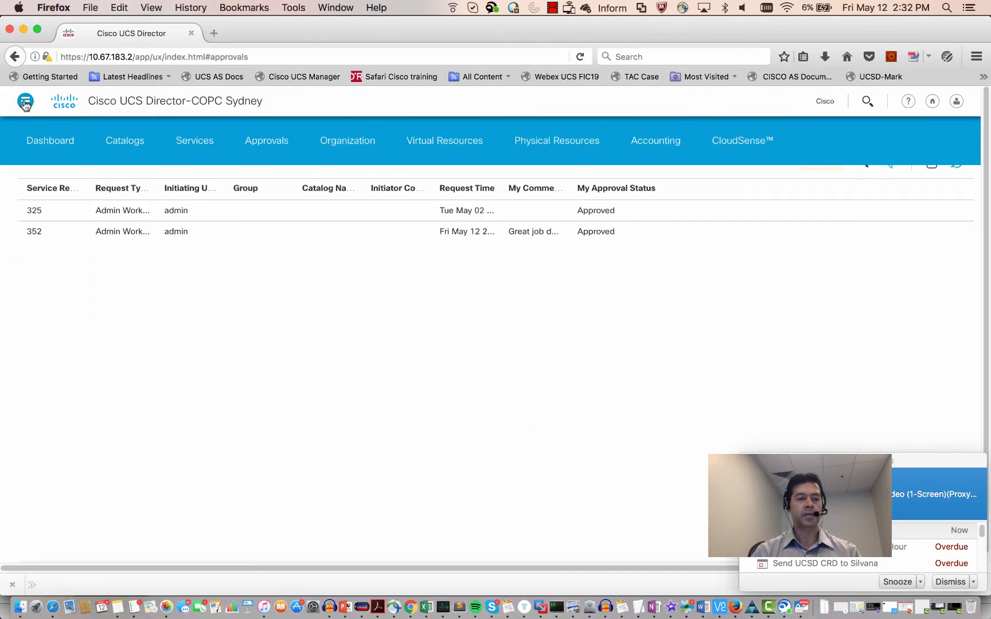
left_click(114, 143)
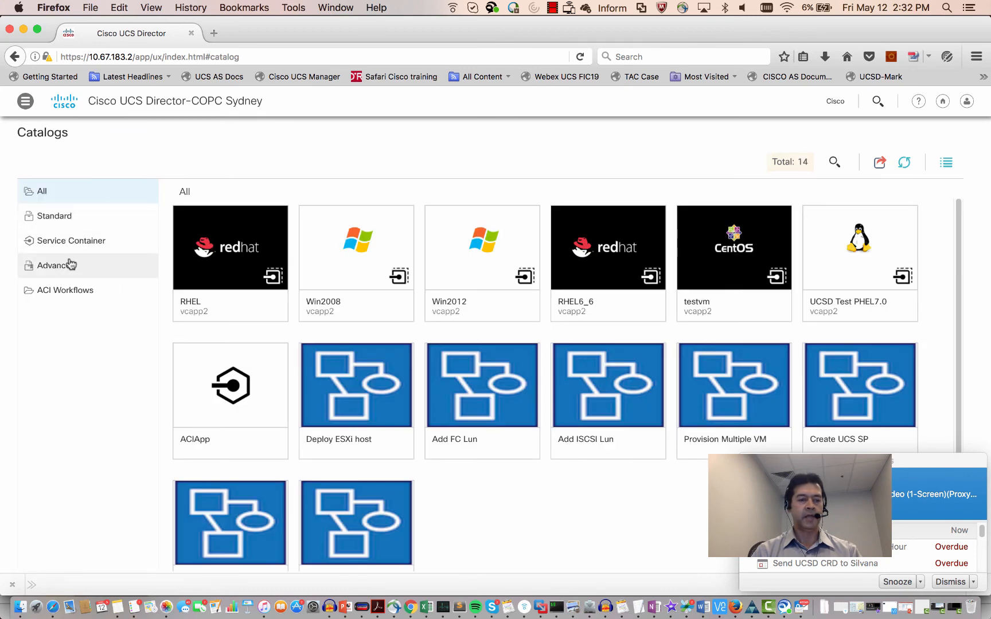
left_click(69, 264)
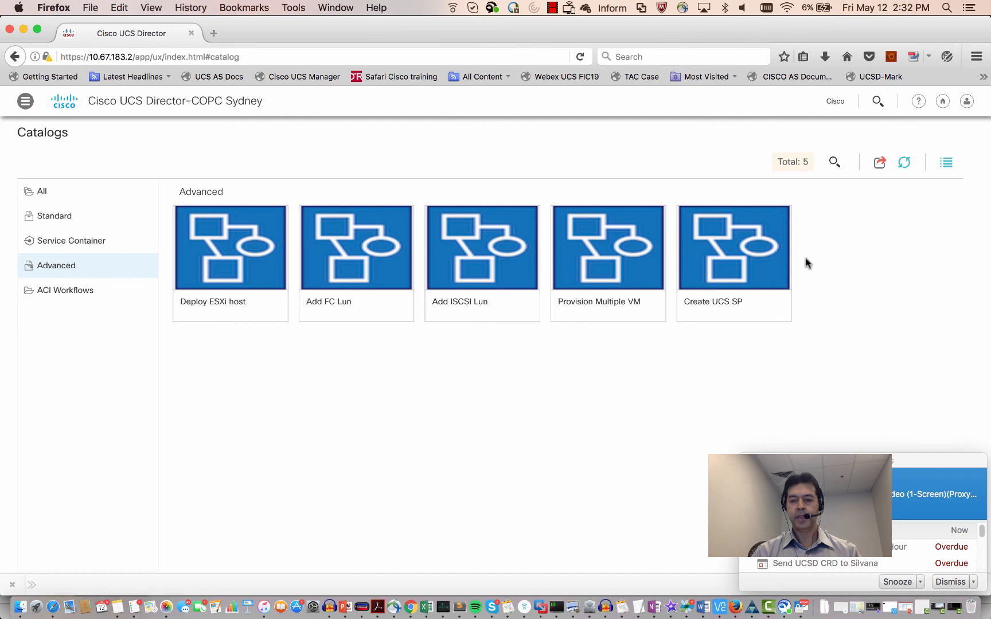
Start a service request for the Create UCS SP catalog item and set its service profile name to spname
left_click(758, 279)
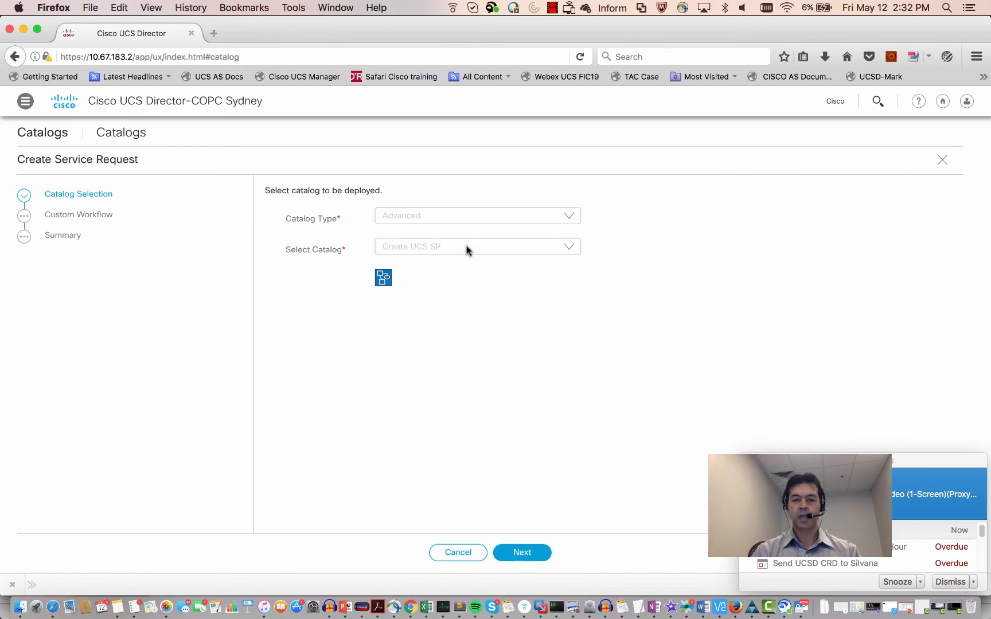
left_click(521, 554)
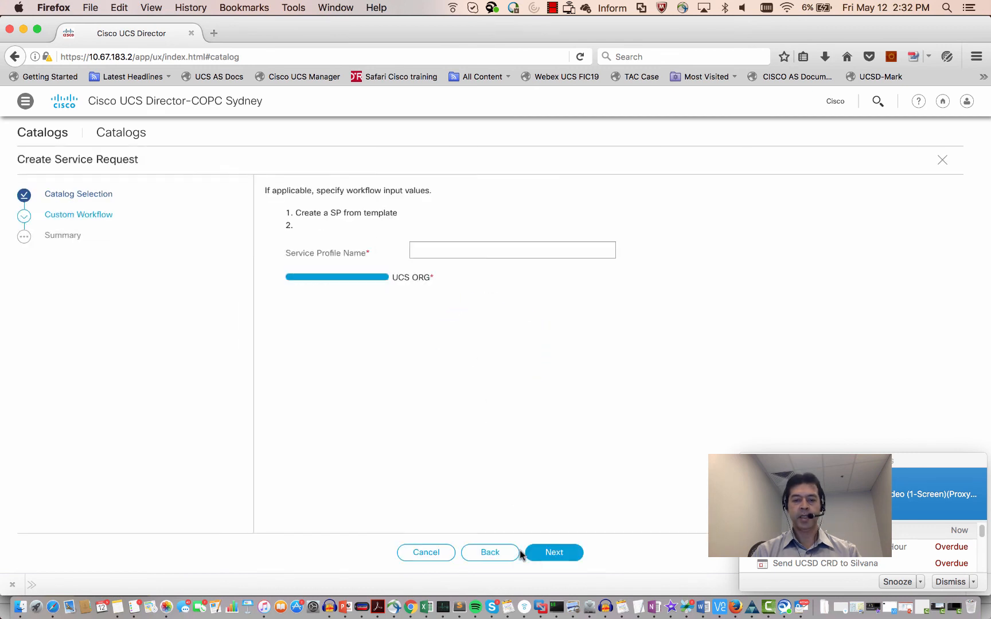
left_click(470, 251)
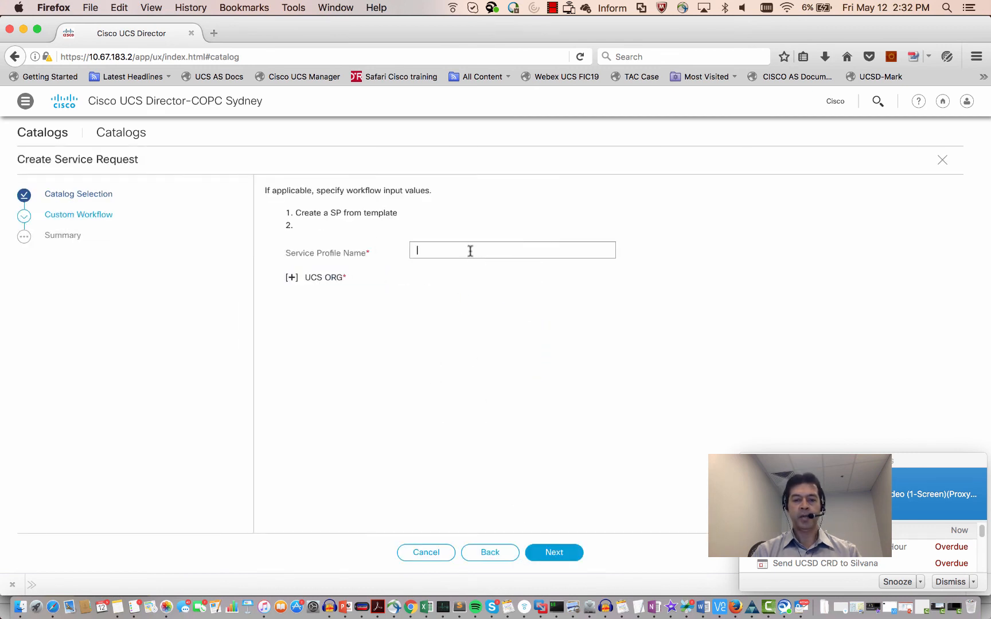
type("sp")
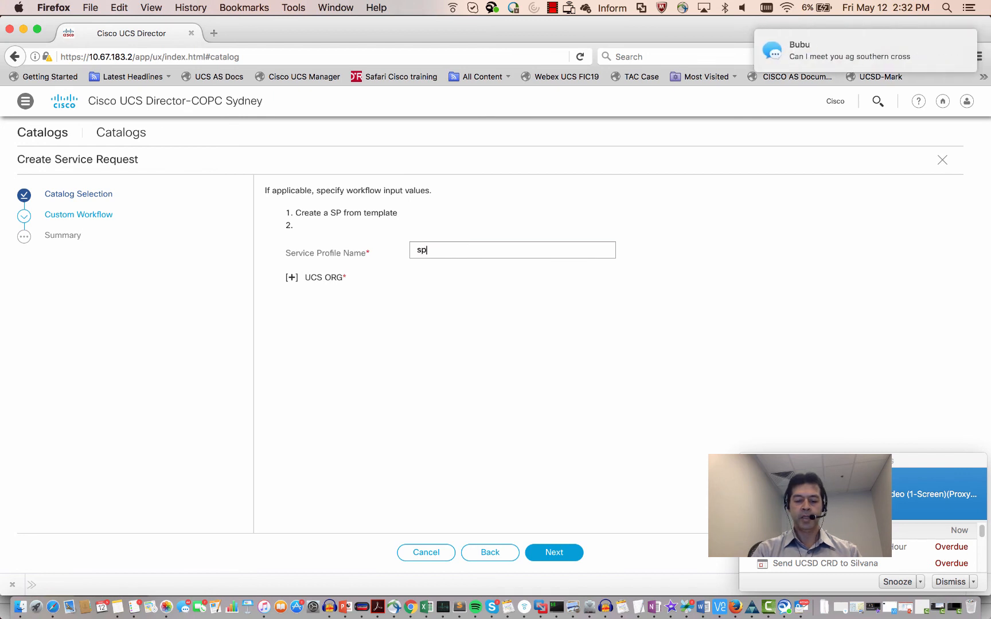
type("name")
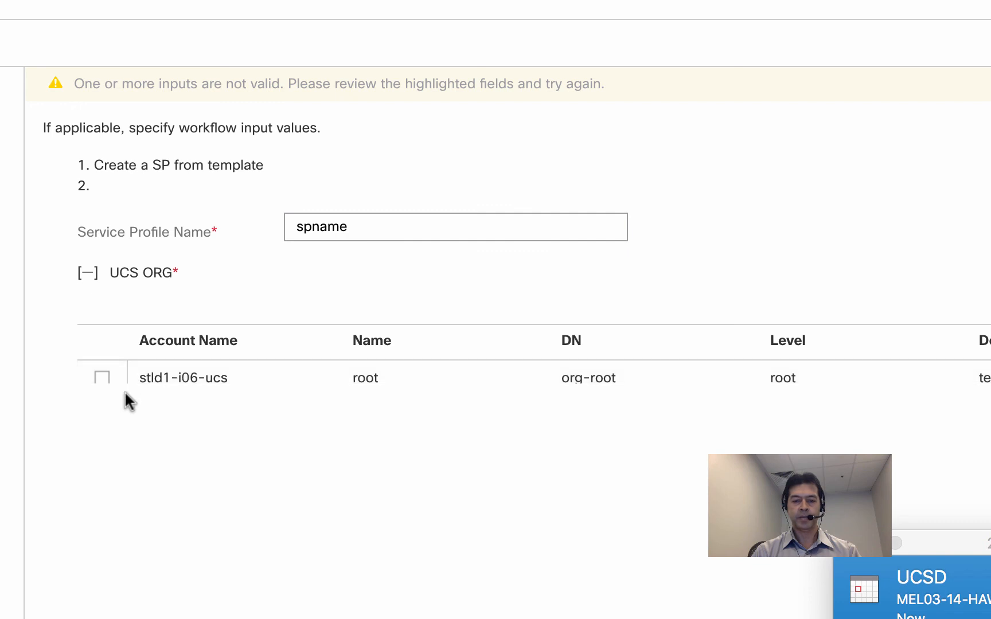
Choose UCSDTrg as the request's UCS organization and continue to the summary
left_click(102, 380)
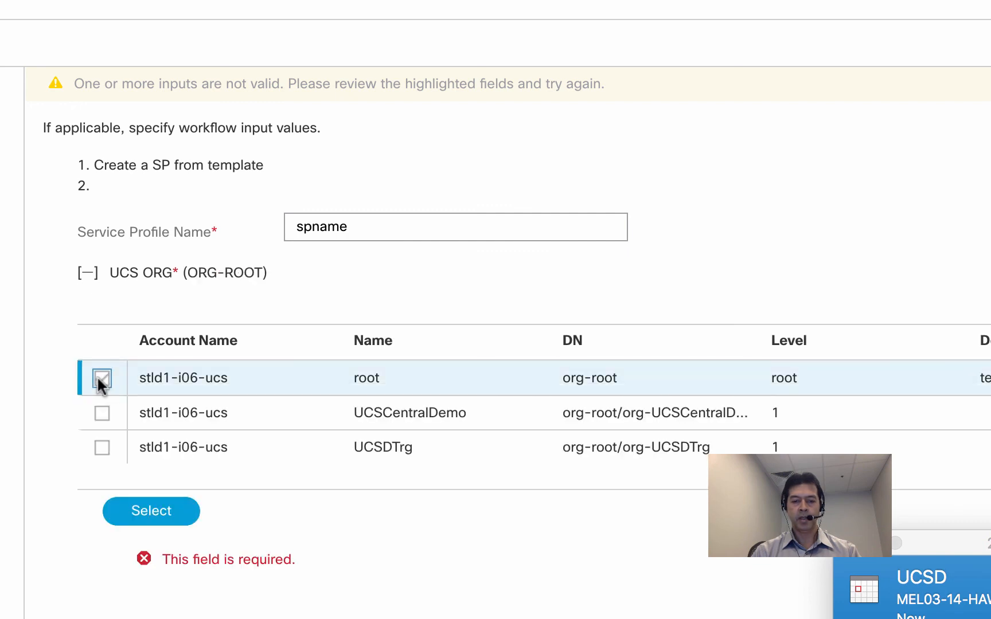
left_click(109, 446)
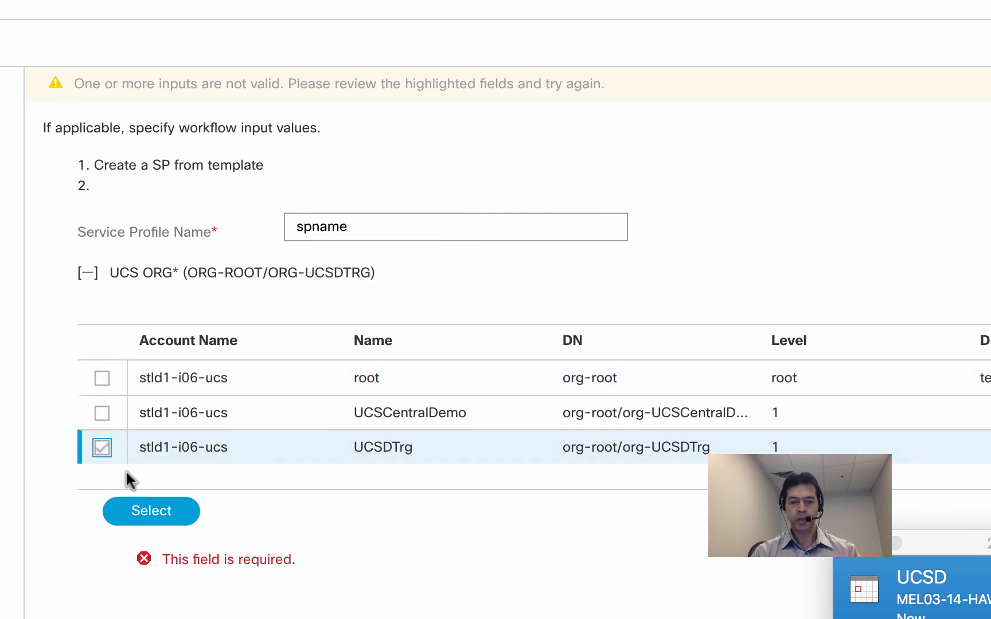
left_click(152, 513)
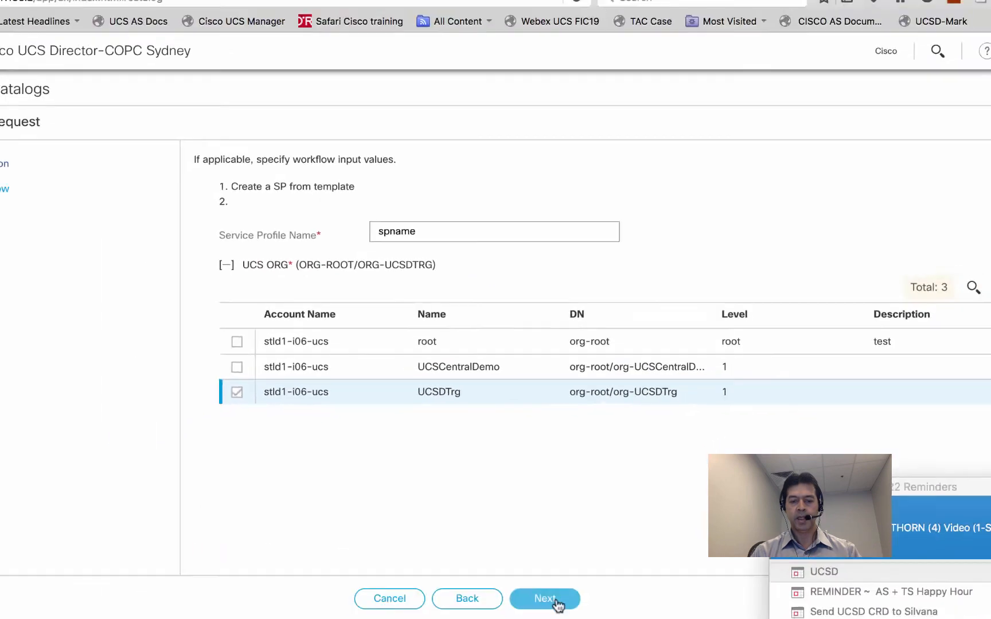
left_click(554, 599)
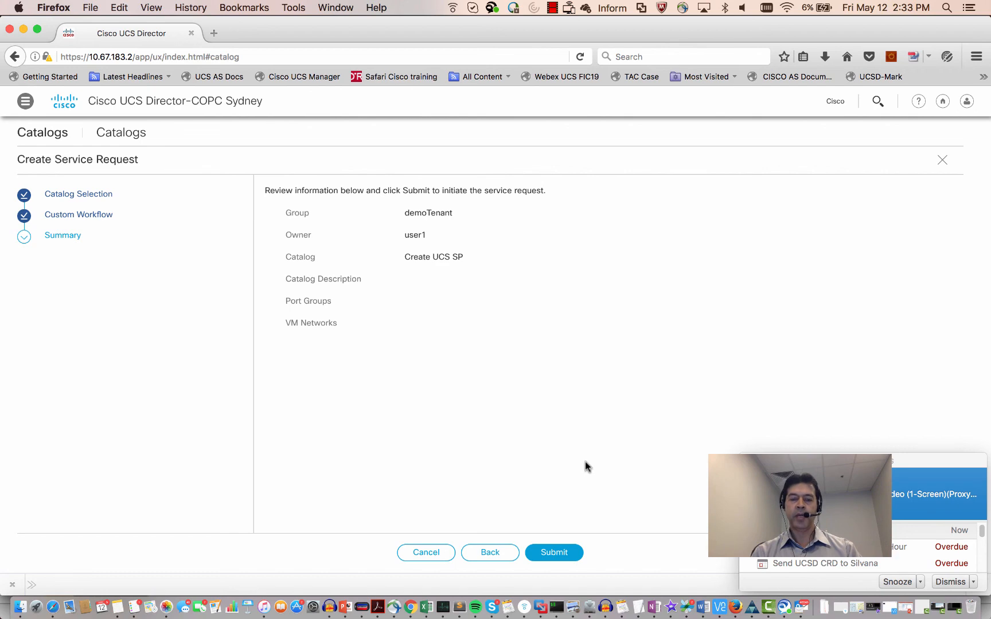
Switch back to the admin console in Chrome and open the workflow status details of the UCD Demo Workflow1 service request
key("ctrl+Right")
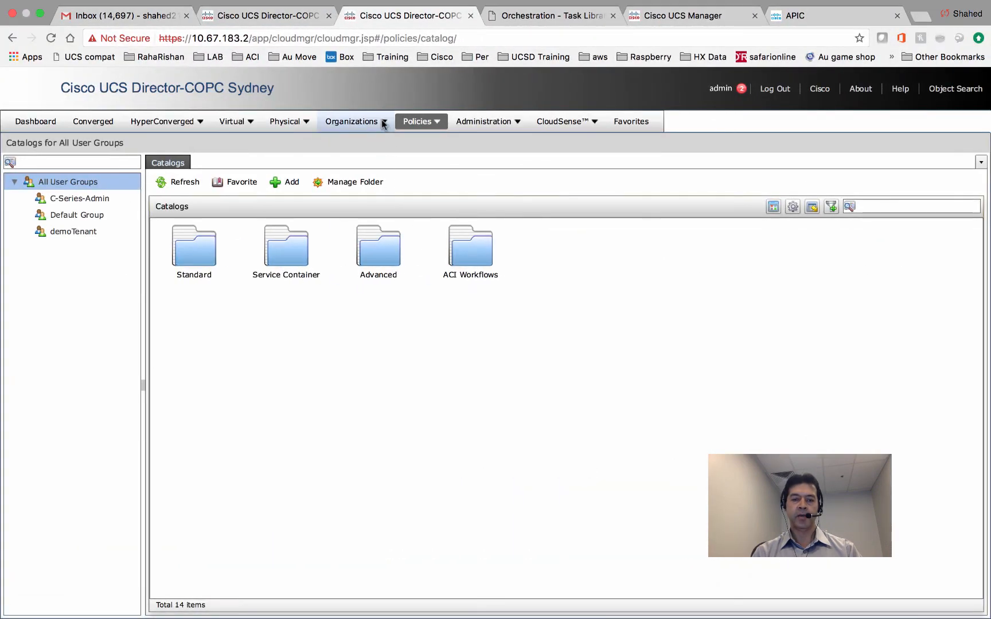
mouse_move(382, 120)
left_click(380, 141)
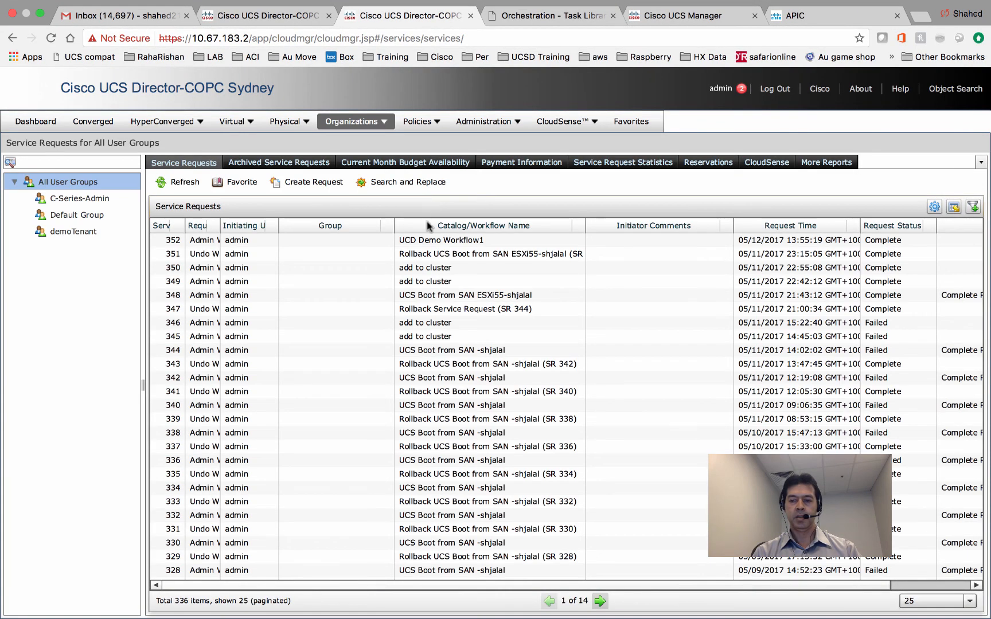
left_click(422, 241)
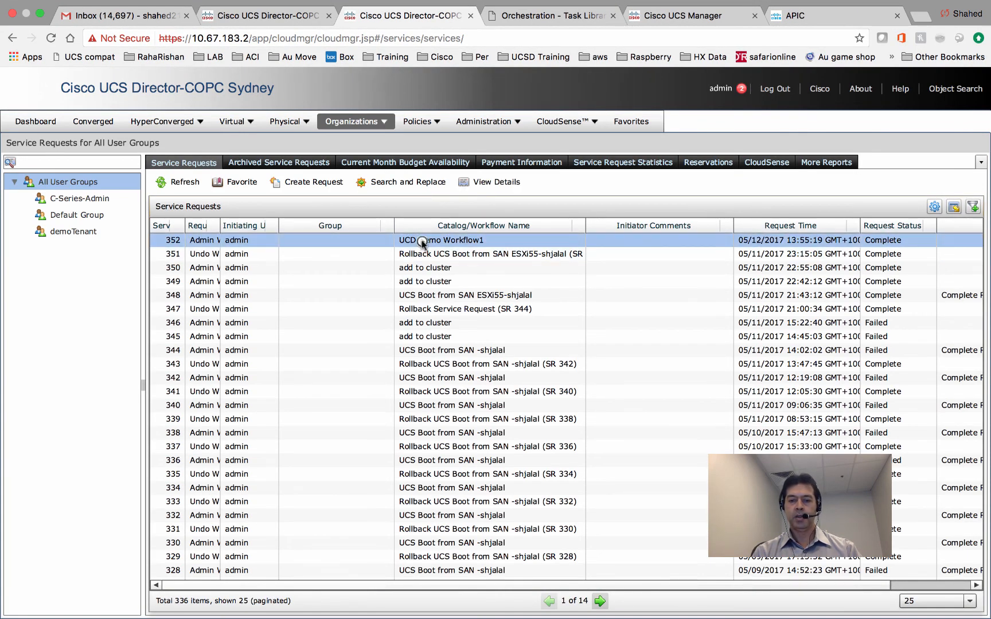
double_click(422, 241)
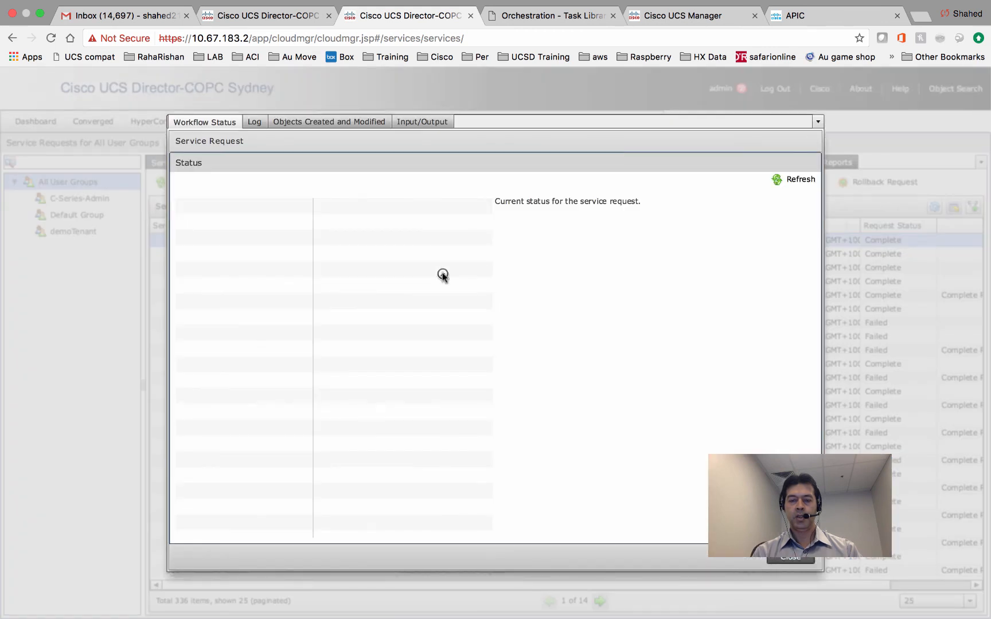
Go to the other UCS Director browser tab and close the Create AP-ACI workflow's designer
left_click(292, 20)
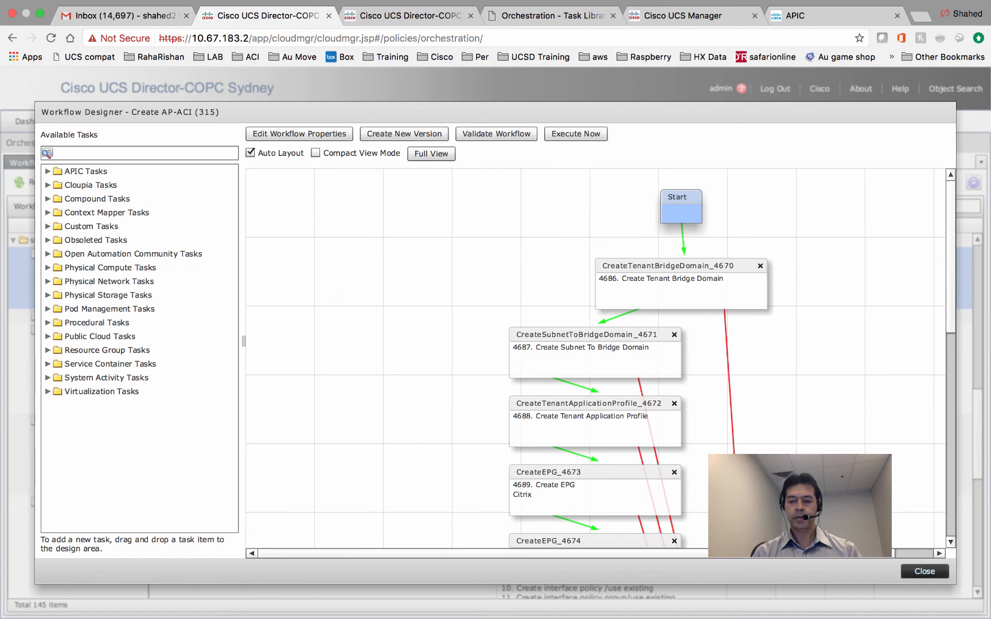
left_click(924, 571)
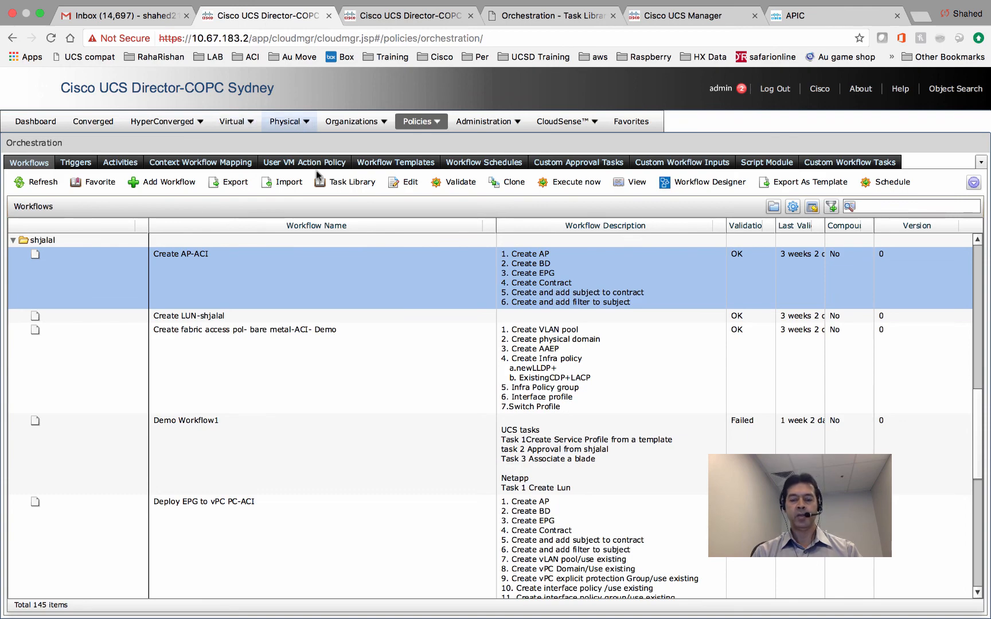
Switch to UCS Manager and show the general properties and status of service profile ucsddemo20
key("ctrl+Left")
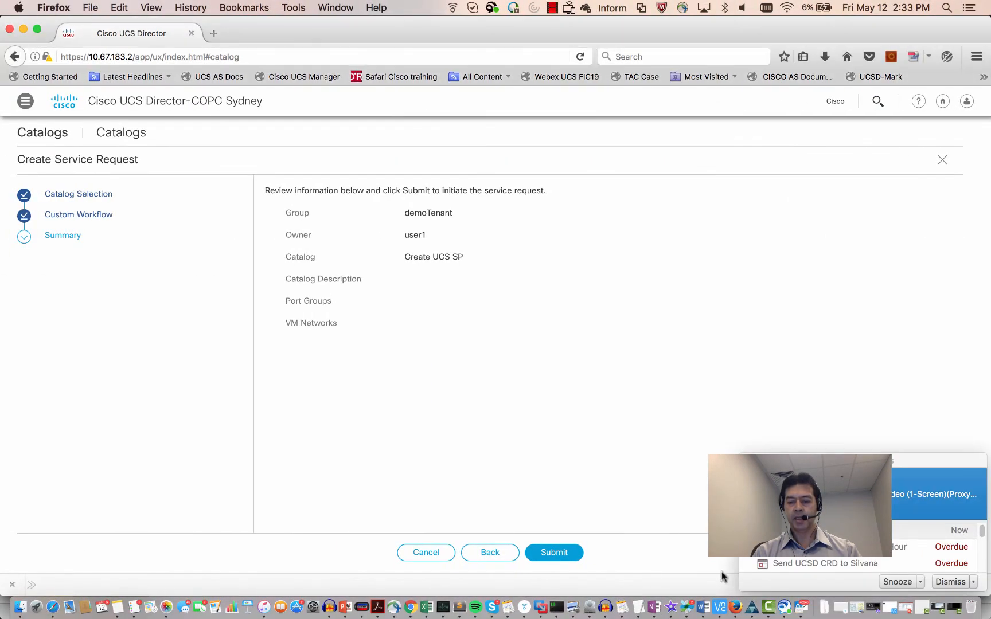
left_click(752, 607)
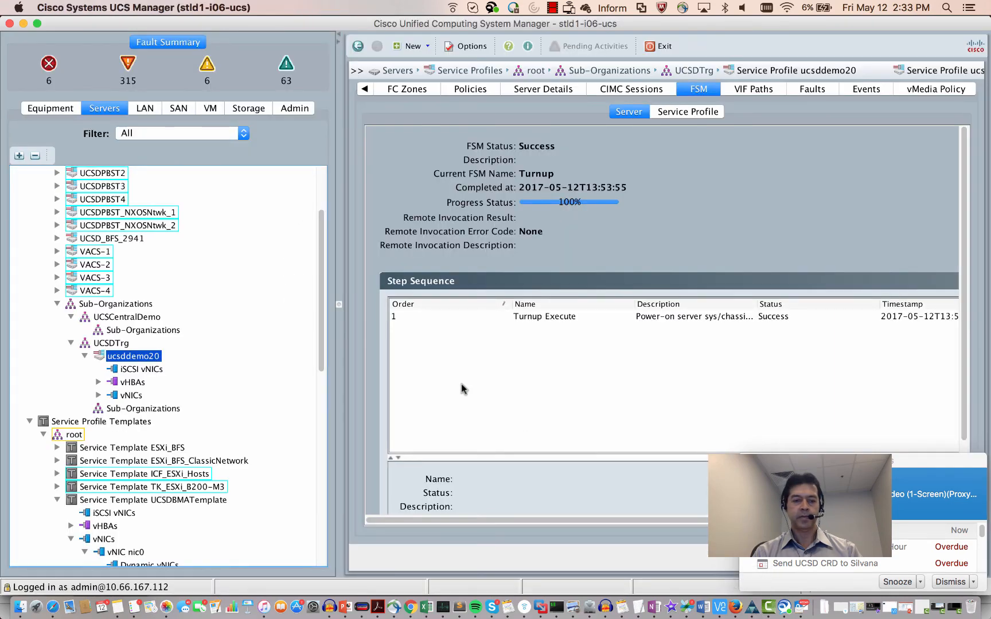
left_click(366, 89)
left_click(366, 89)
left_click(366, 89)
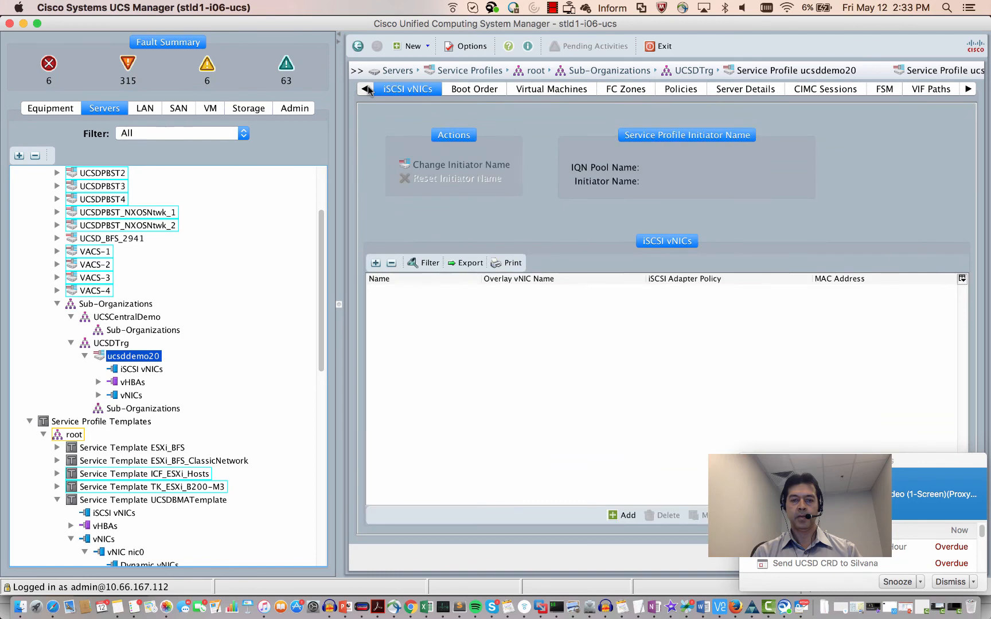
left_click(367, 89)
left_click(367, 90)
left_click(367, 89)
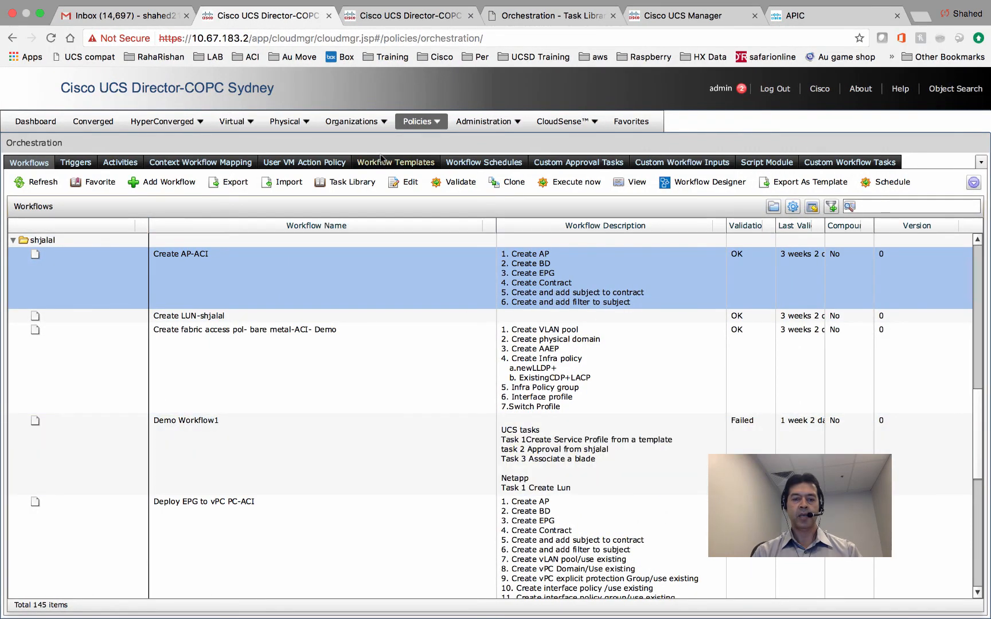
Roll back service request 352 in UCS Director with all its tasks selected, refresh the request list and select the rollback request
left_click(385, 123)
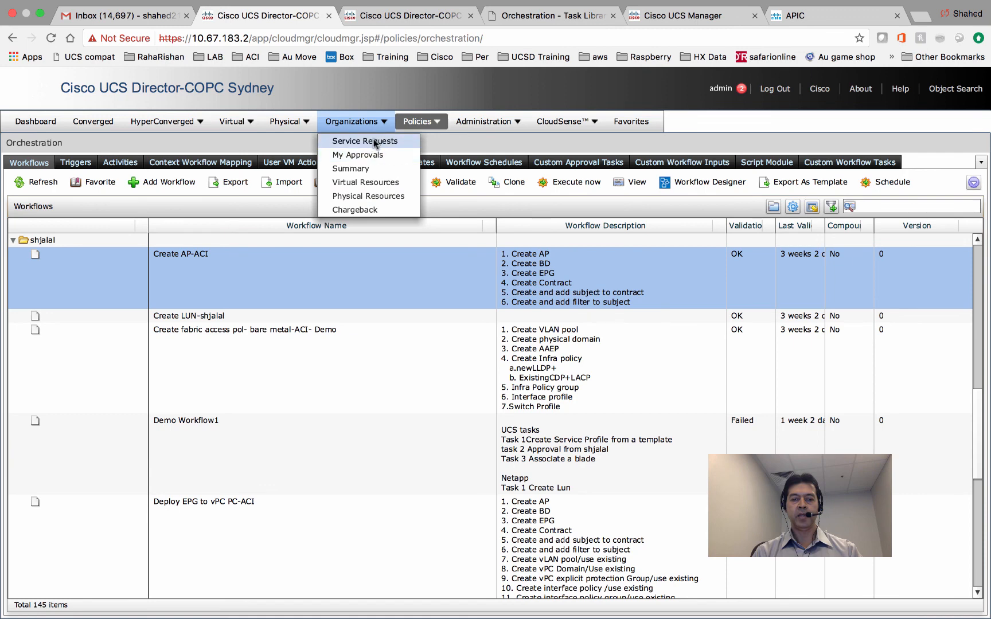
left_click(373, 141)
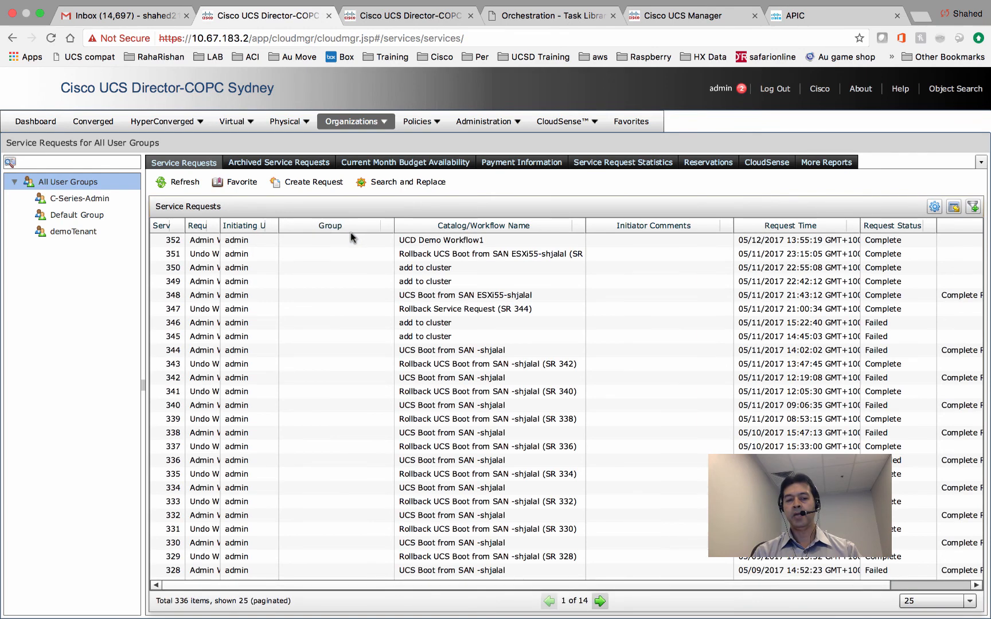
left_click(349, 235)
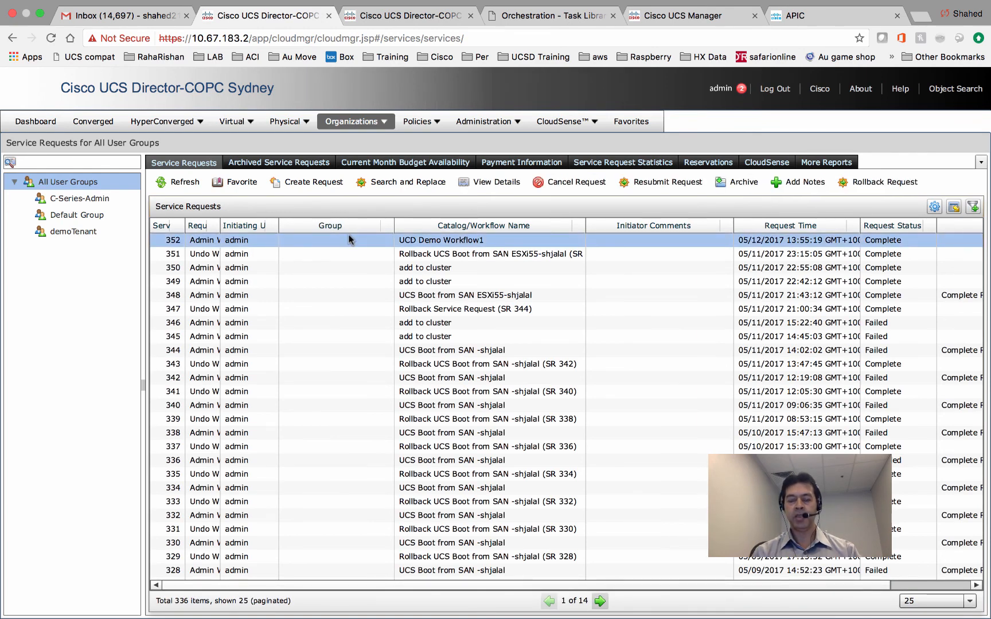
left_click(863, 183)
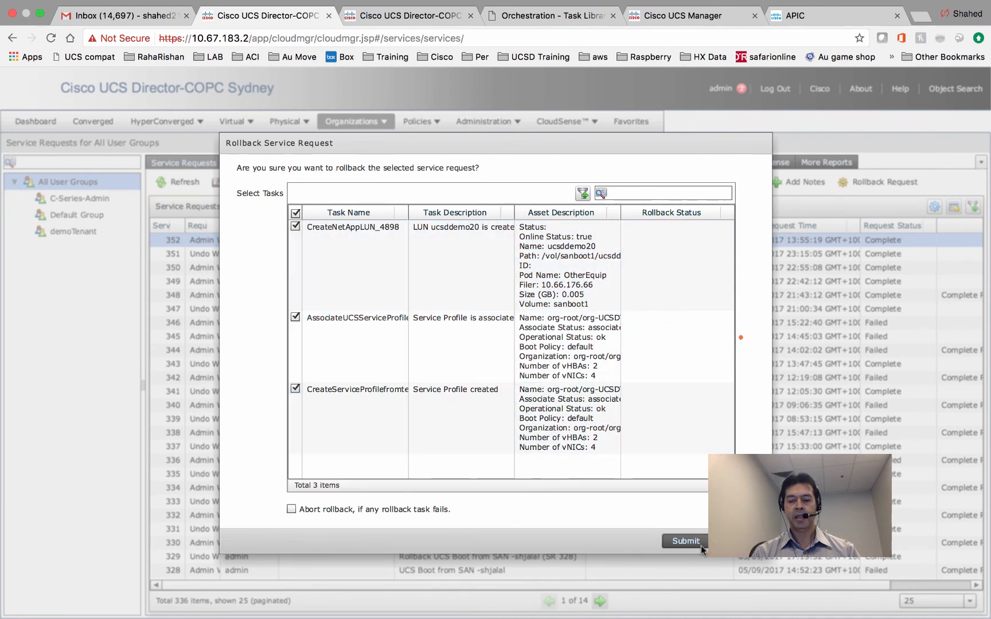
left_click(699, 543)
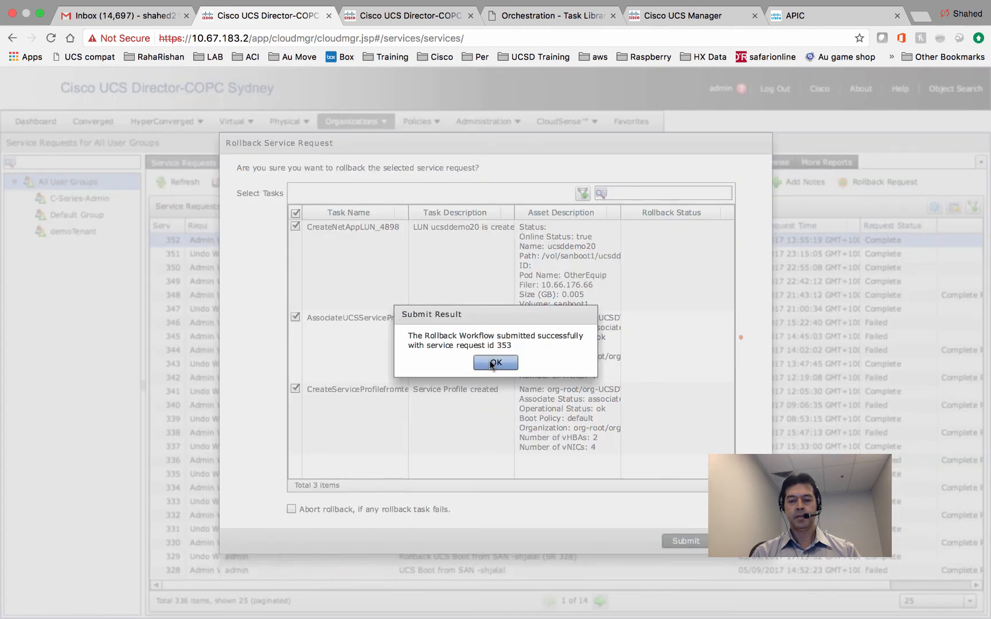
left_click(495, 363)
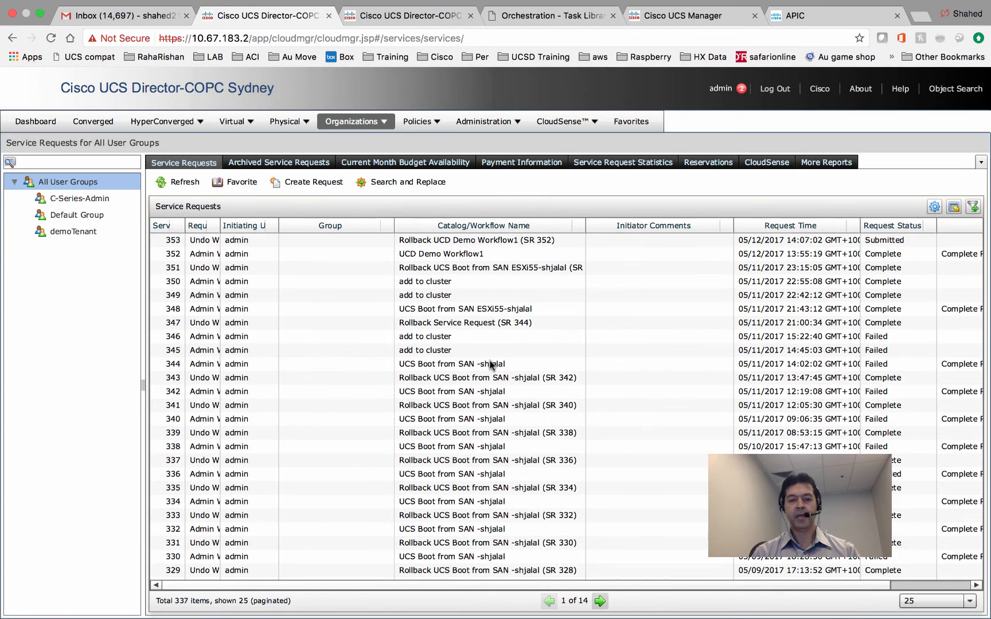
left_click(191, 183)
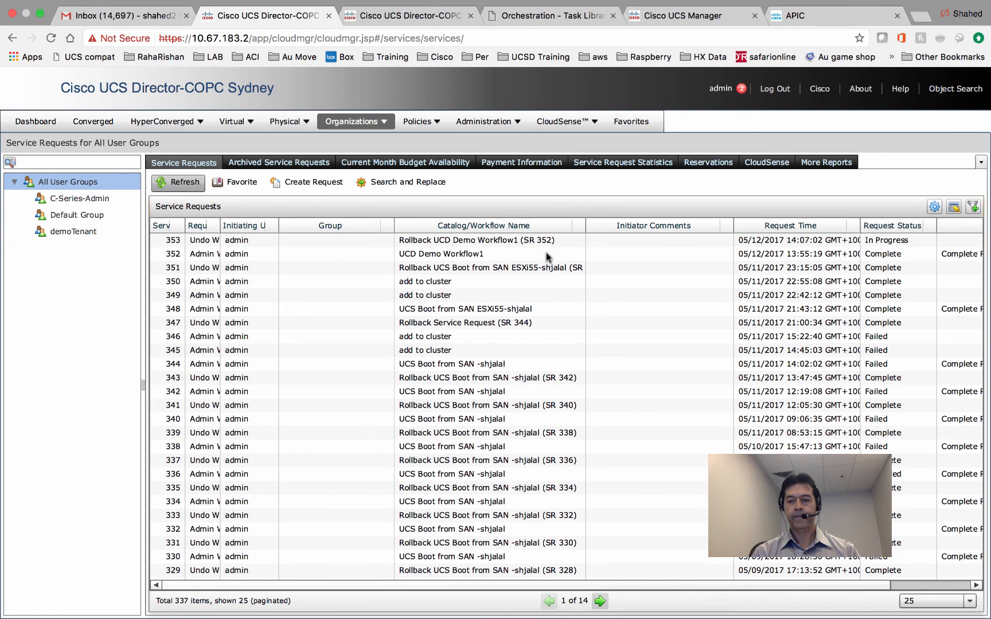
left_click(589, 241)
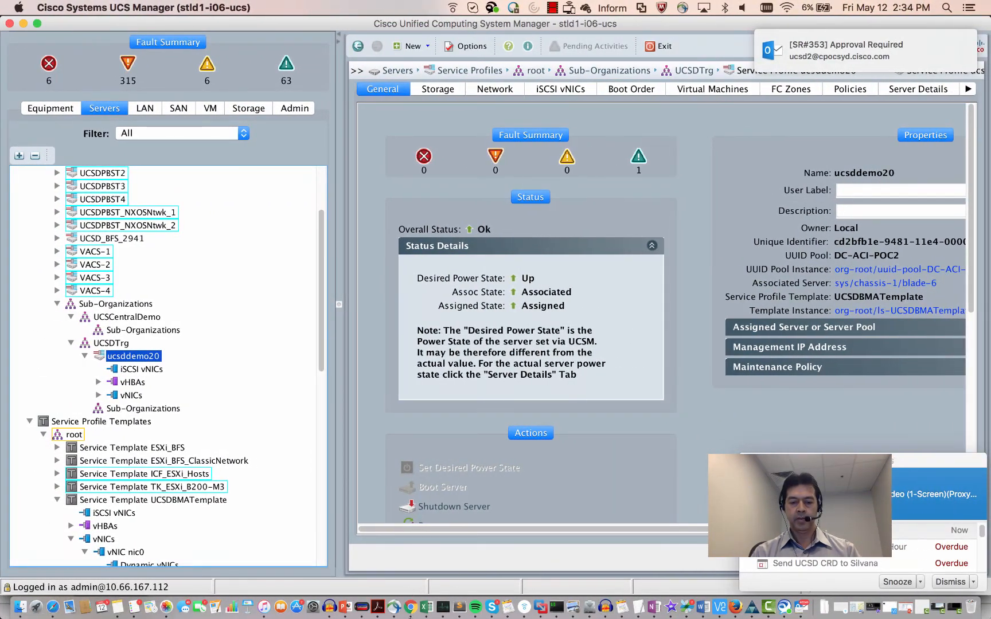
Switch to the UCS Director portal in Firefox and approve the pending rollback service request 353 without a comment
left_click(411, 607)
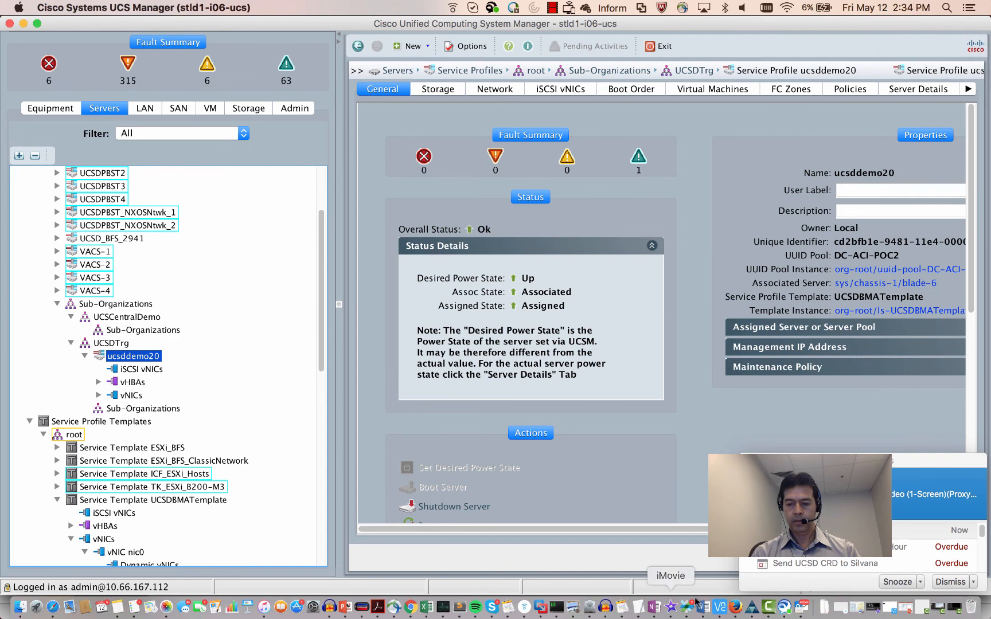
left_click(735, 606)
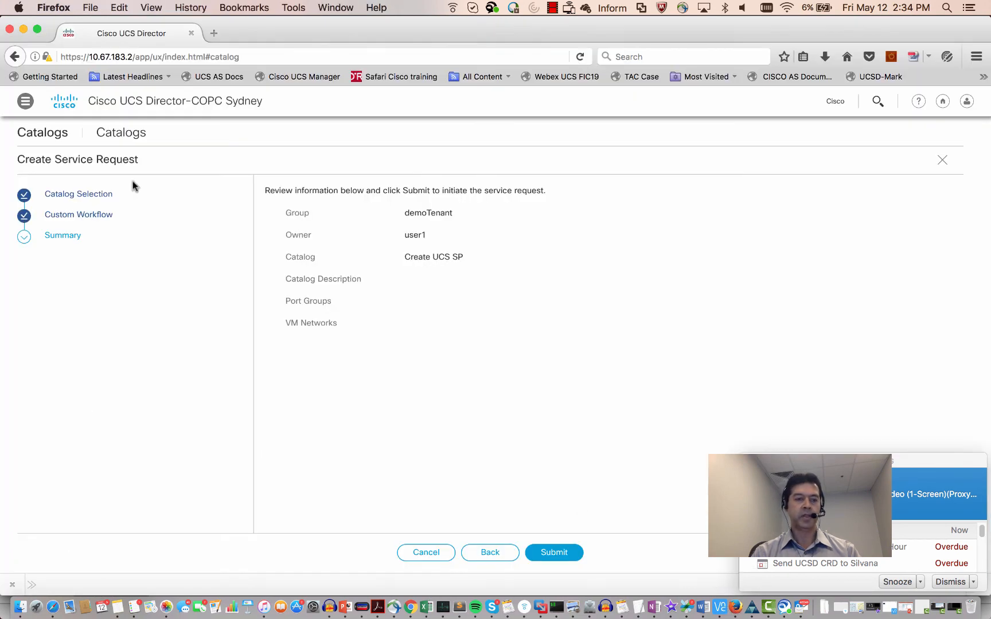
left_click(22, 98)
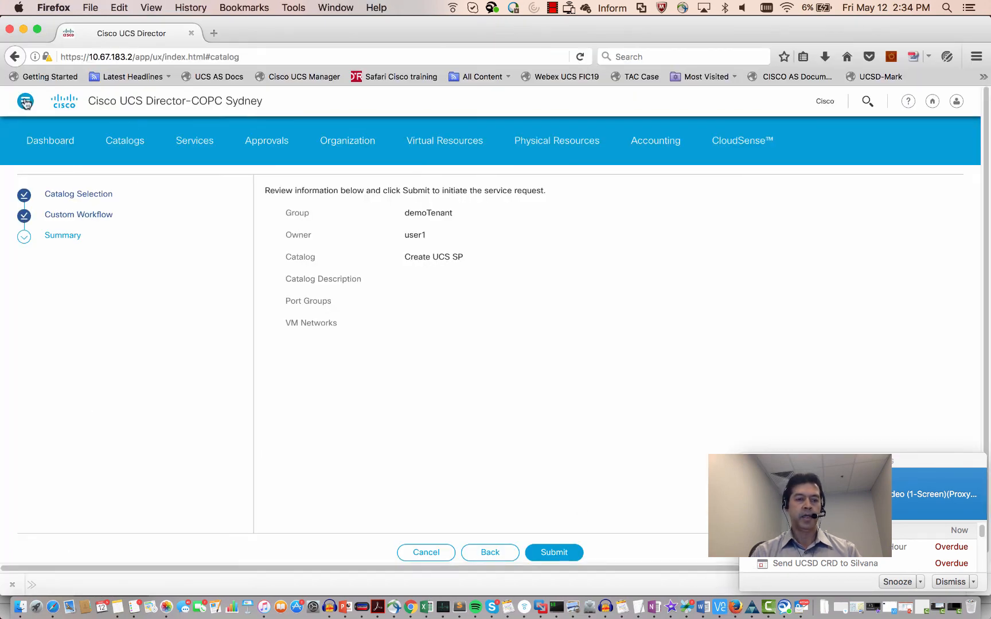
left_click(270, 146)
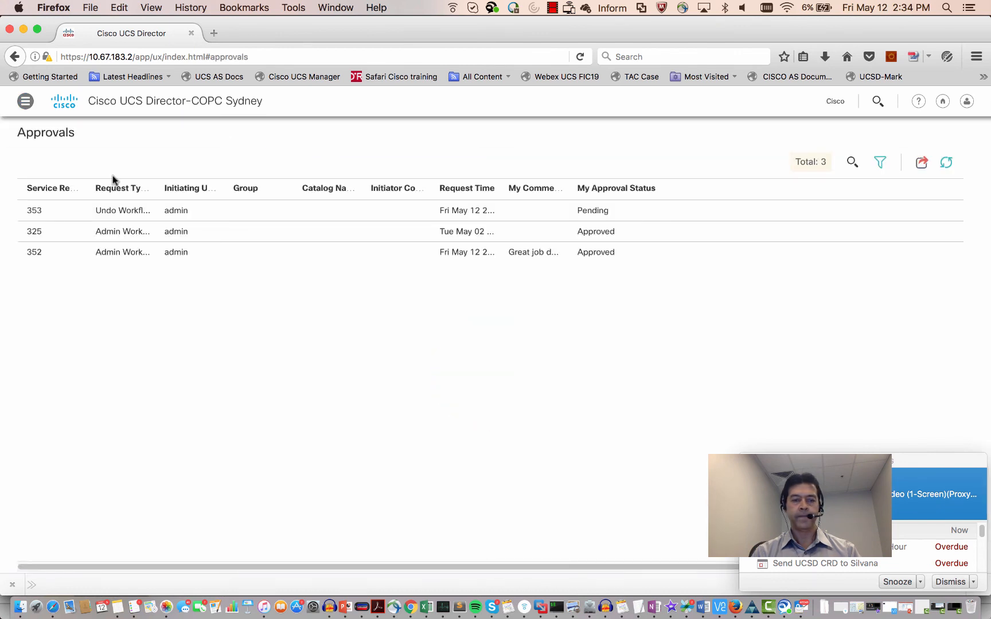
left_click(54, 212)
left_click(34, 163)
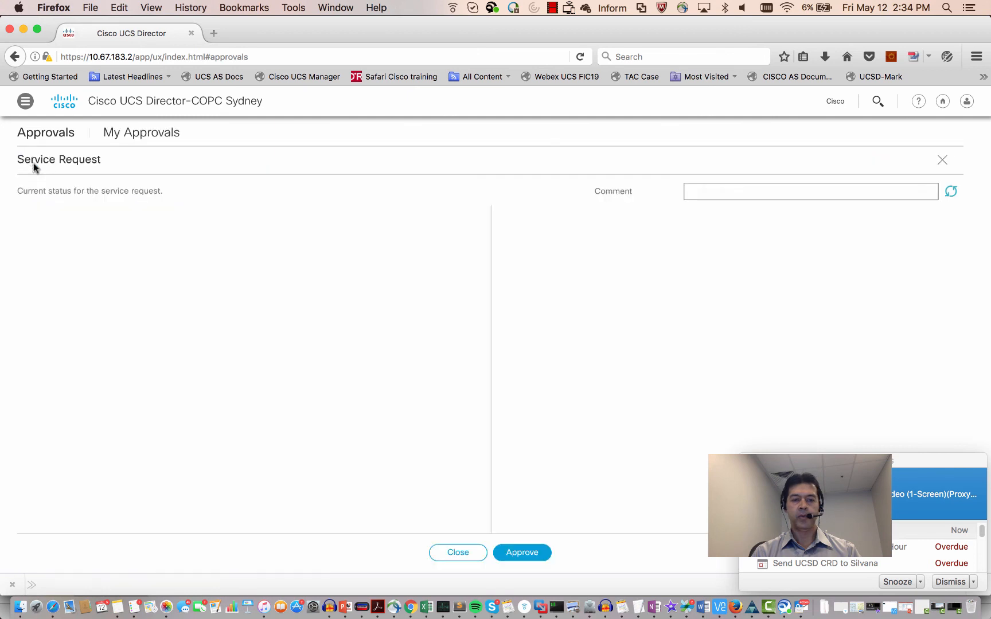
left_click(542, 561)
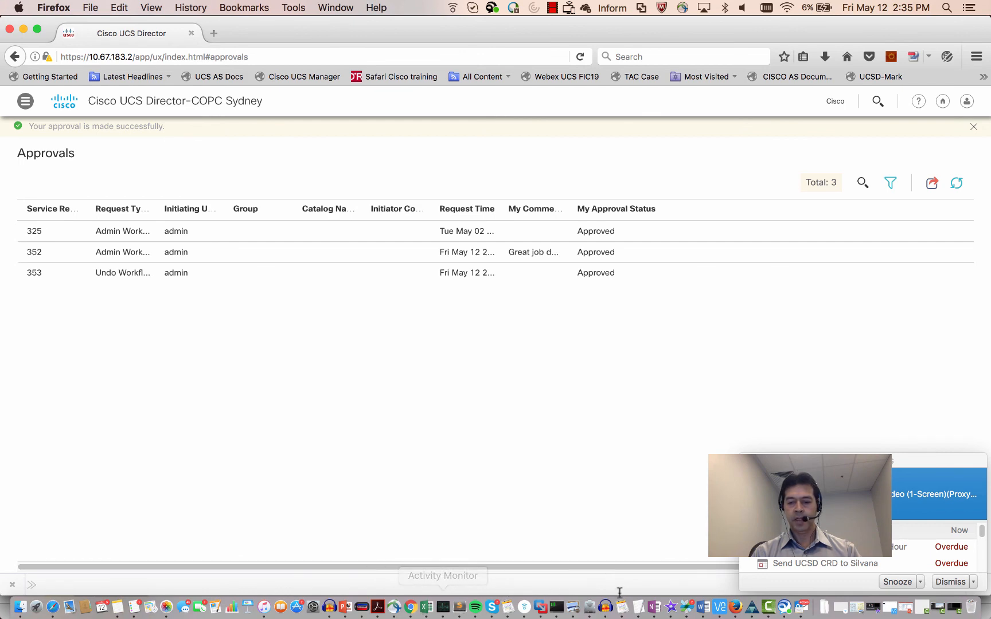
Switch to UCS Manager and show the expanded status details of Server 6 in Chassis 1
left_click(749, 613)
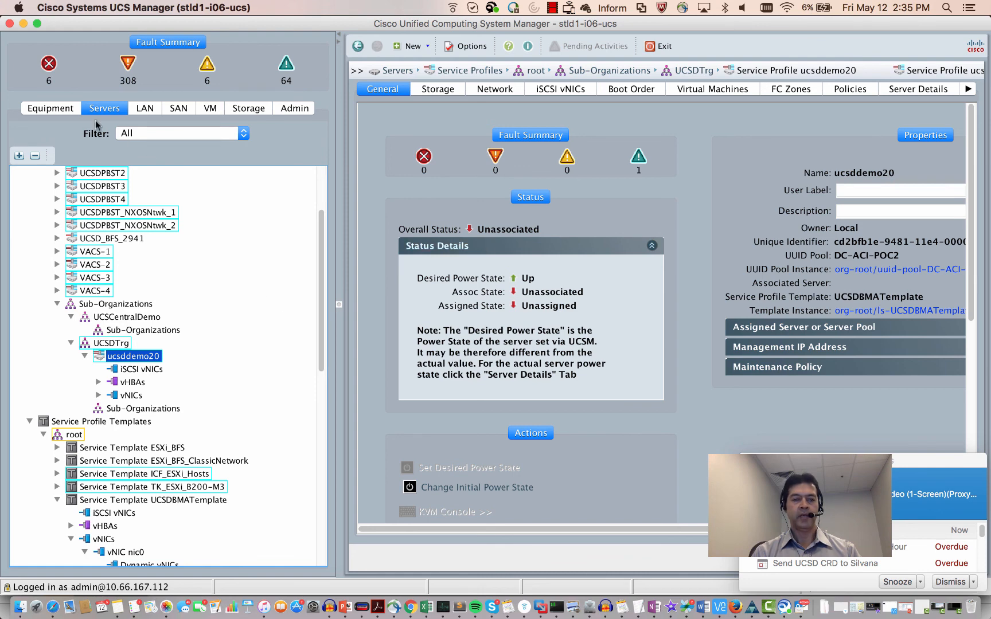
left_click(51, 108)
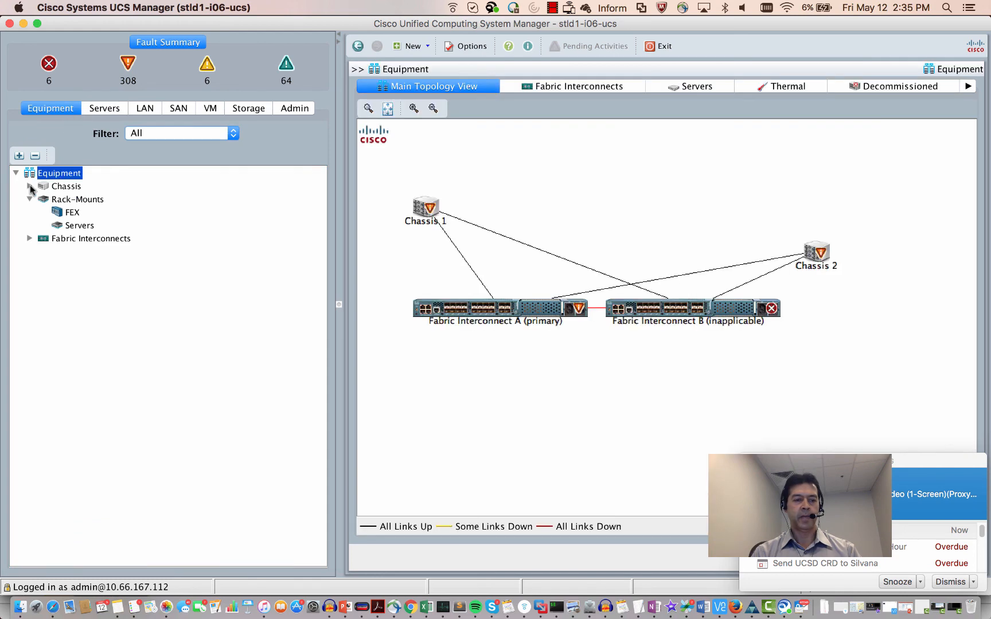
left_click(29, 186)
left_click(44, 199)
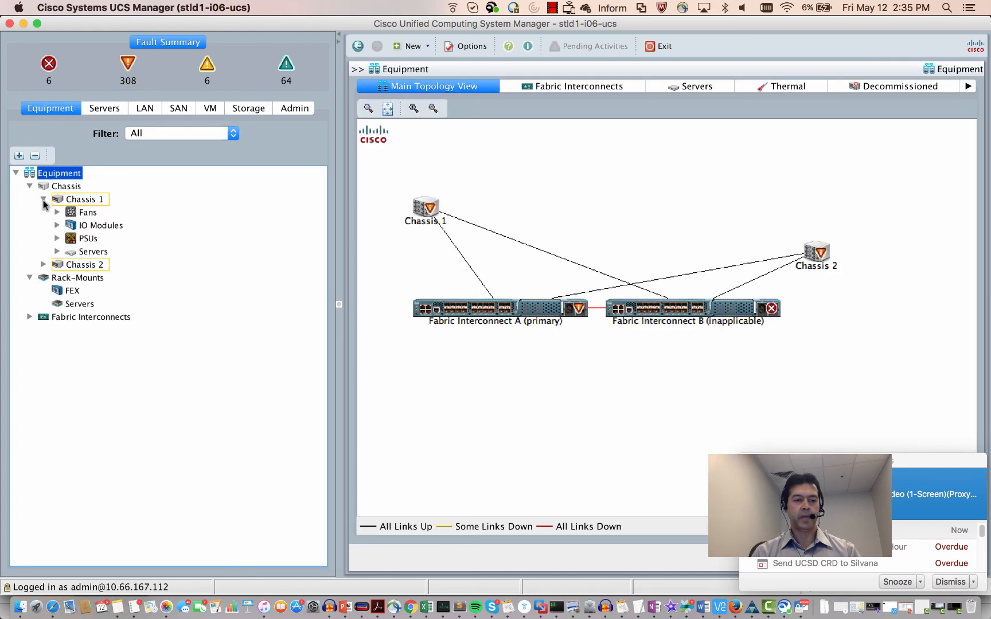
left_click(58, 252)
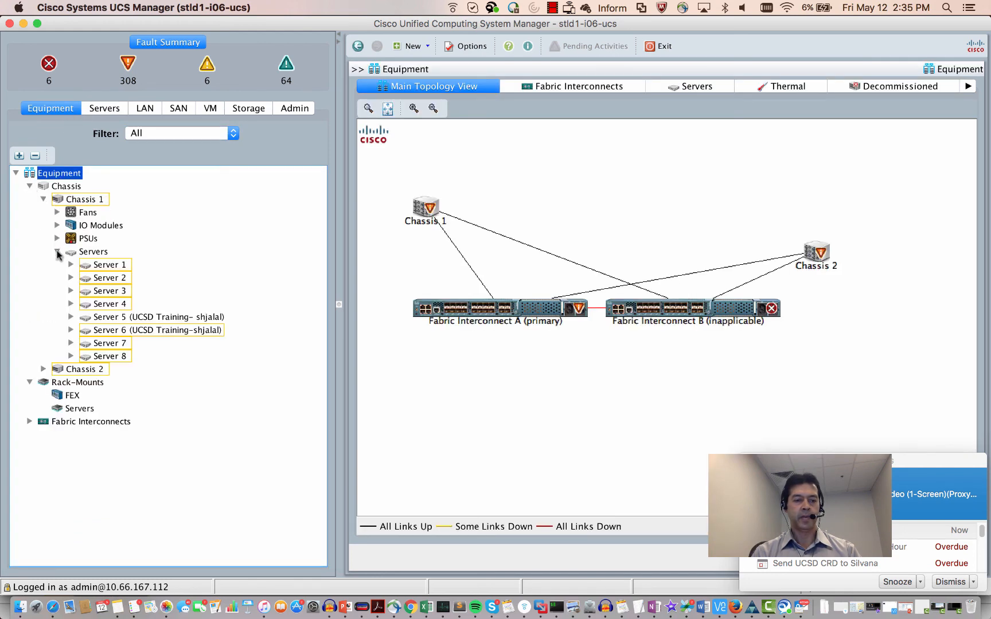
left_click(109, 356)
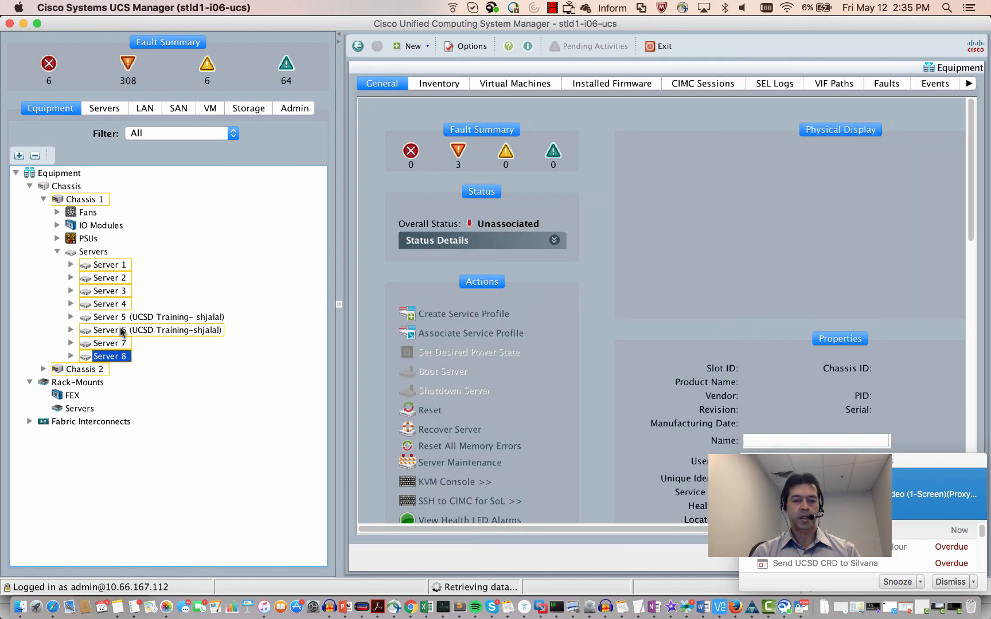
left_click(121, 331)
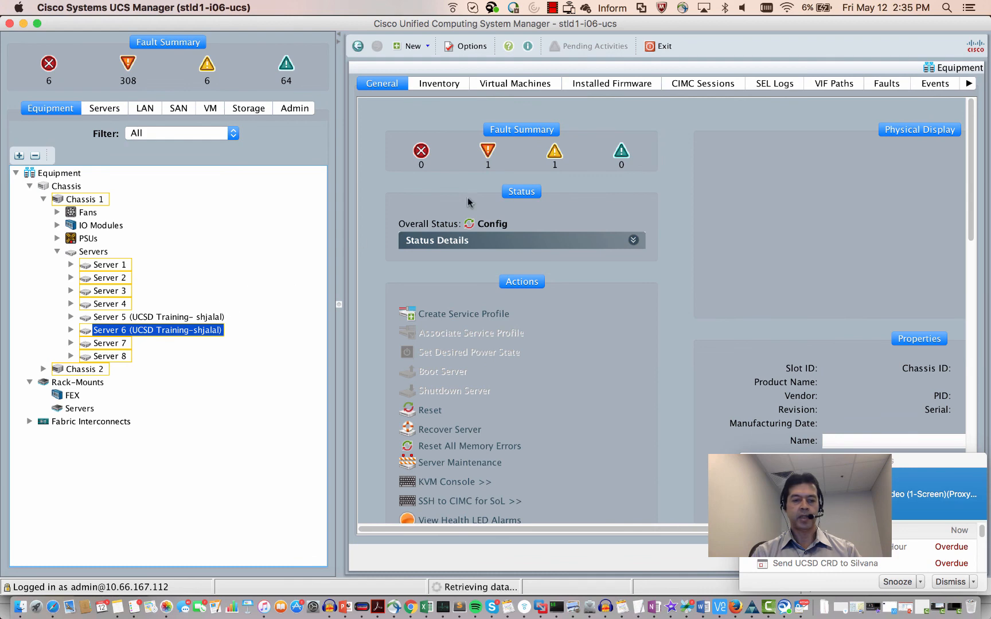
left_click(631, 241)
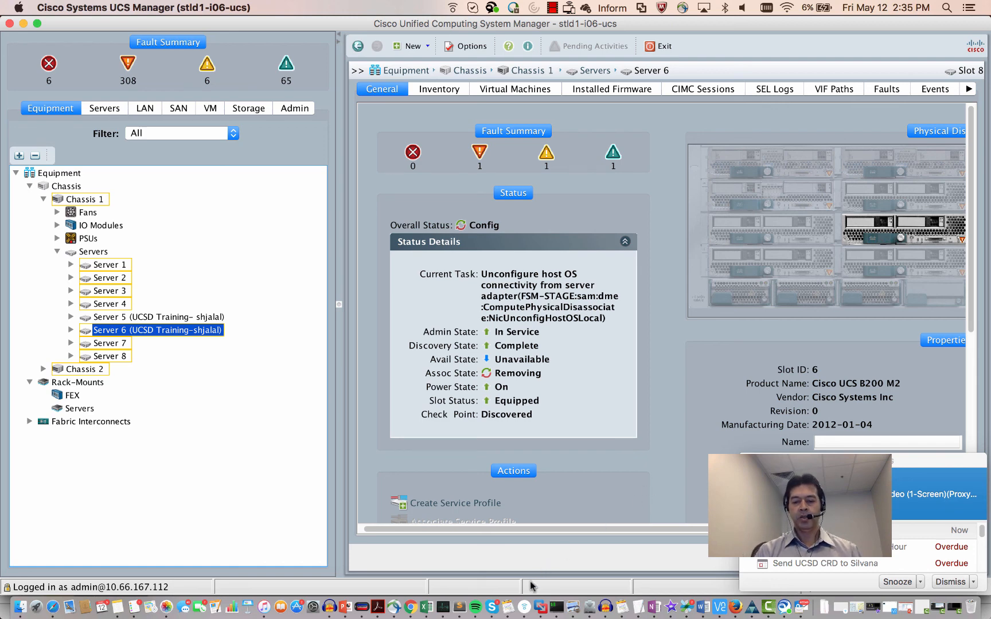
Switch back to the admin console in Chrome, review the rollback request's workflow status and close its details
left_click(411, 607)
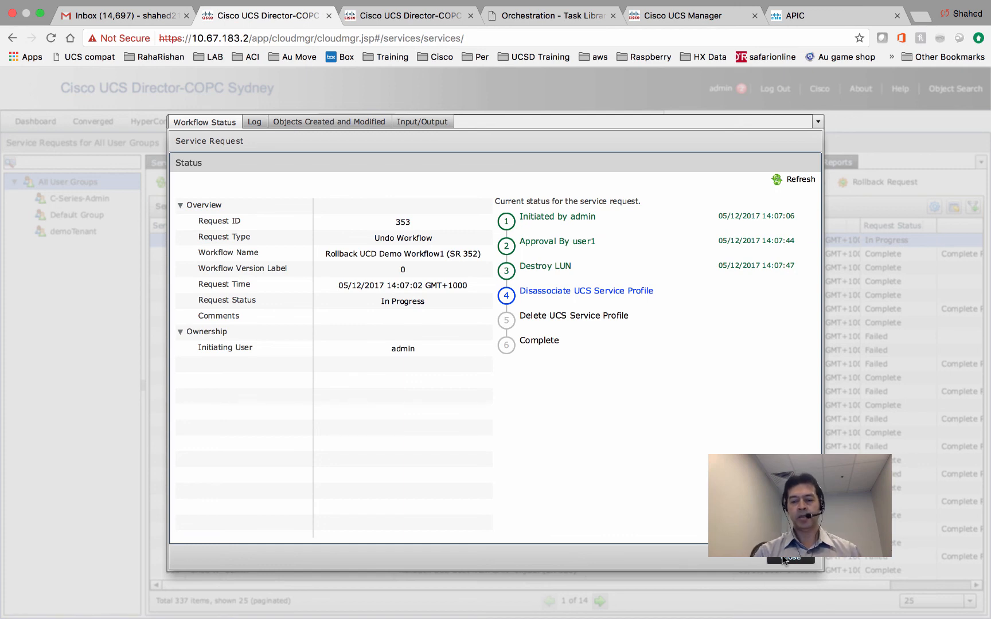
left_click(786, 559)
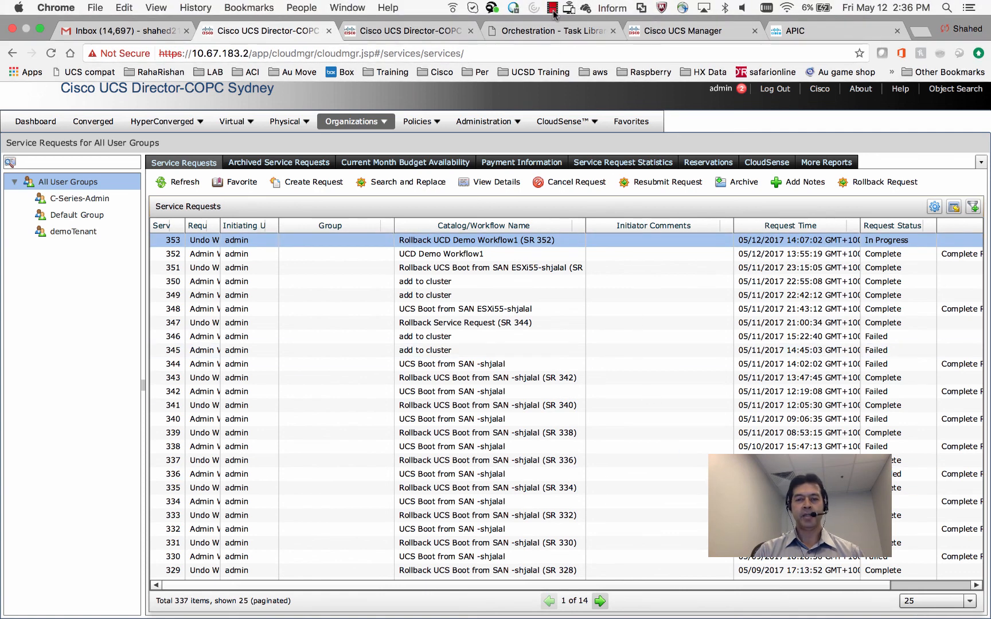
left_click(552, 9)
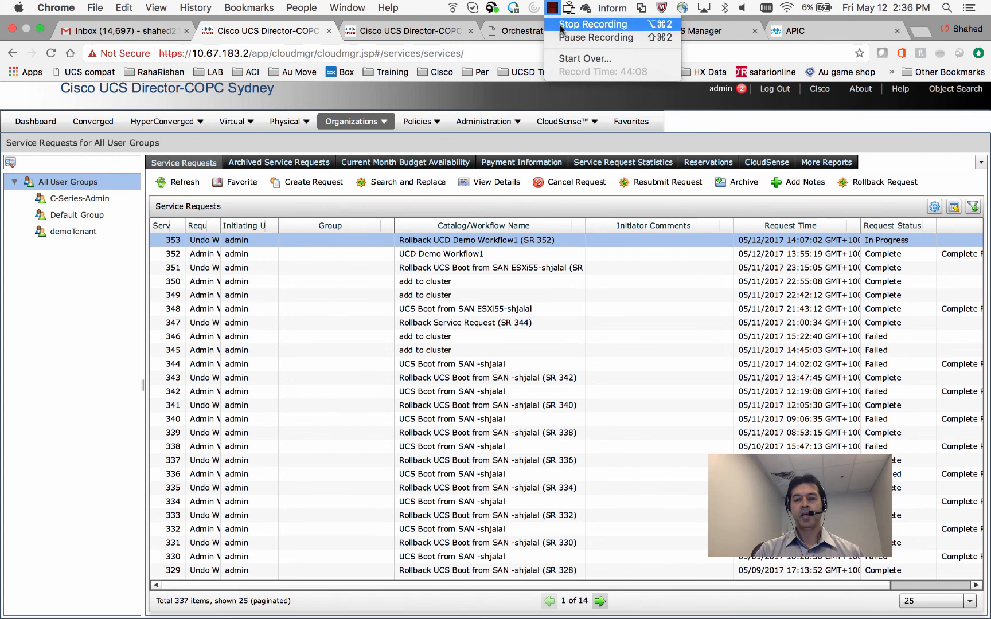